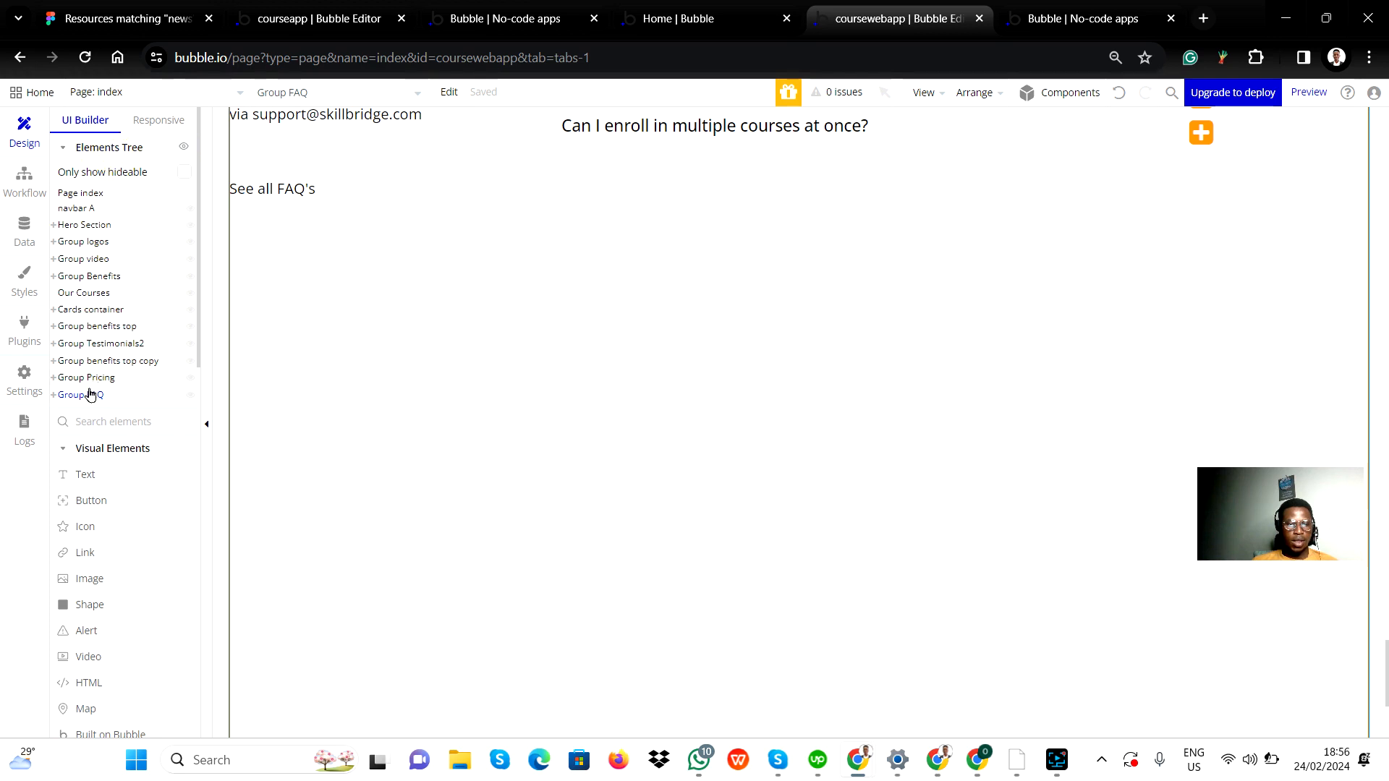
Open the Group FAQ element's layout settings and set its container alignment to centered.
{"action": "key", "text": "Escape"}
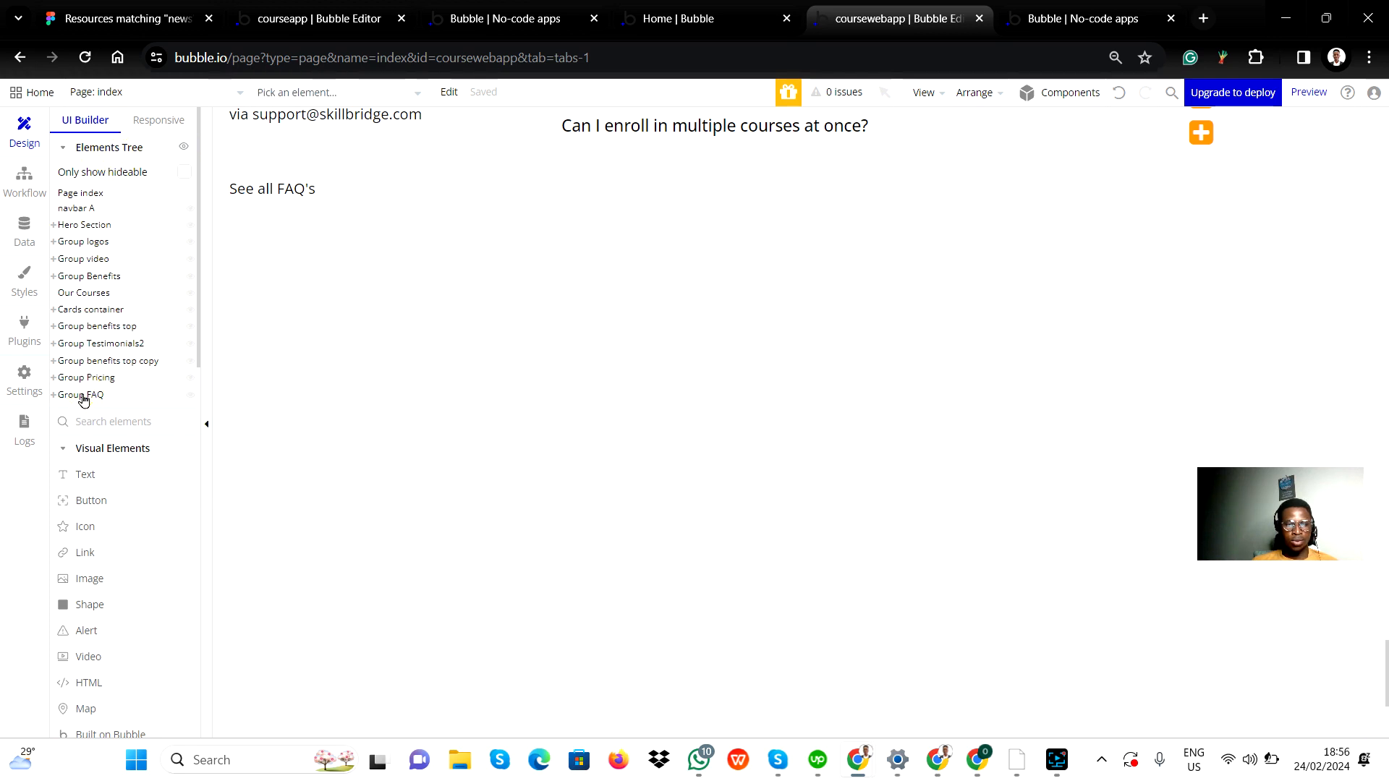
{"action": "scroll", "coordinate": [574, 350], "scroll_direction": "up", "scroll_amount": 5}
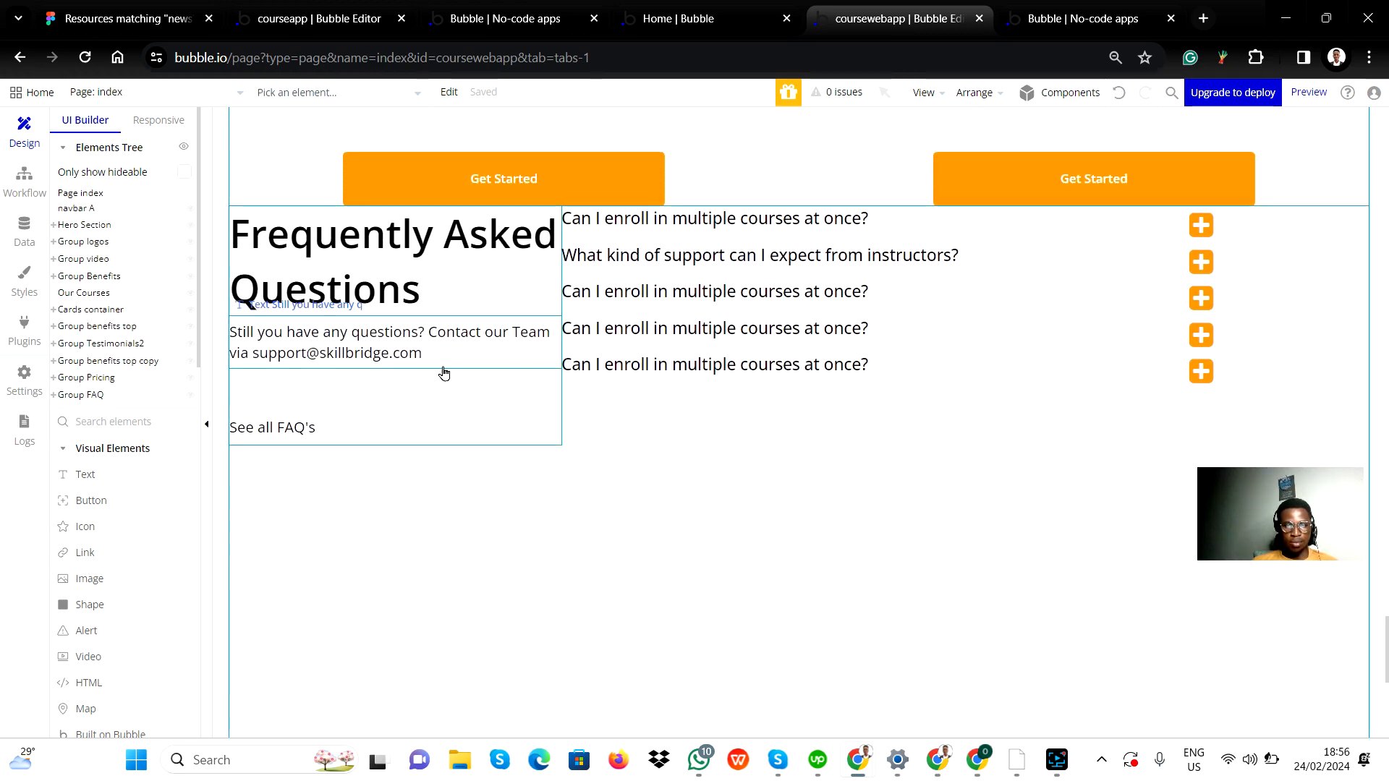
{"action": "left_click", "coordinate": [54, 395]}
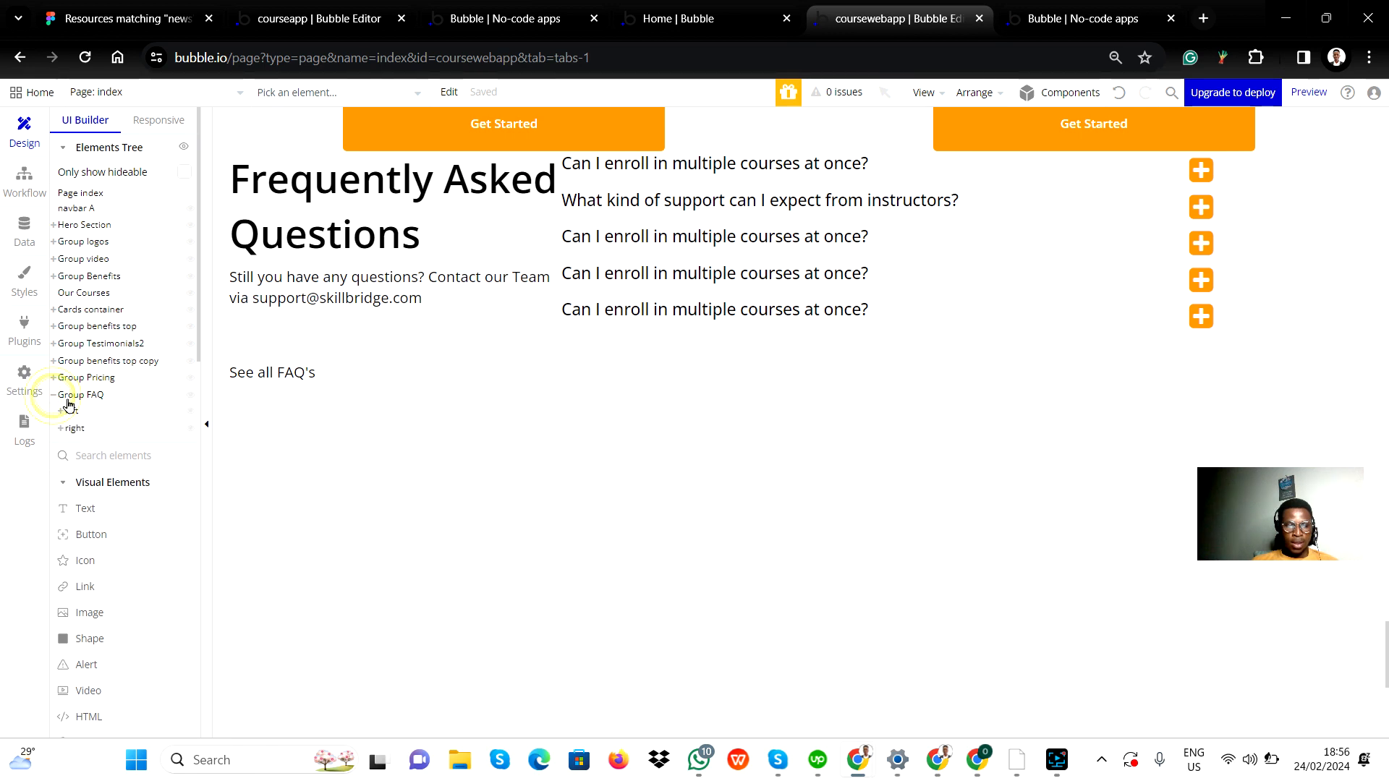
{"action": "left_click", "coordinate": [94, 396]}
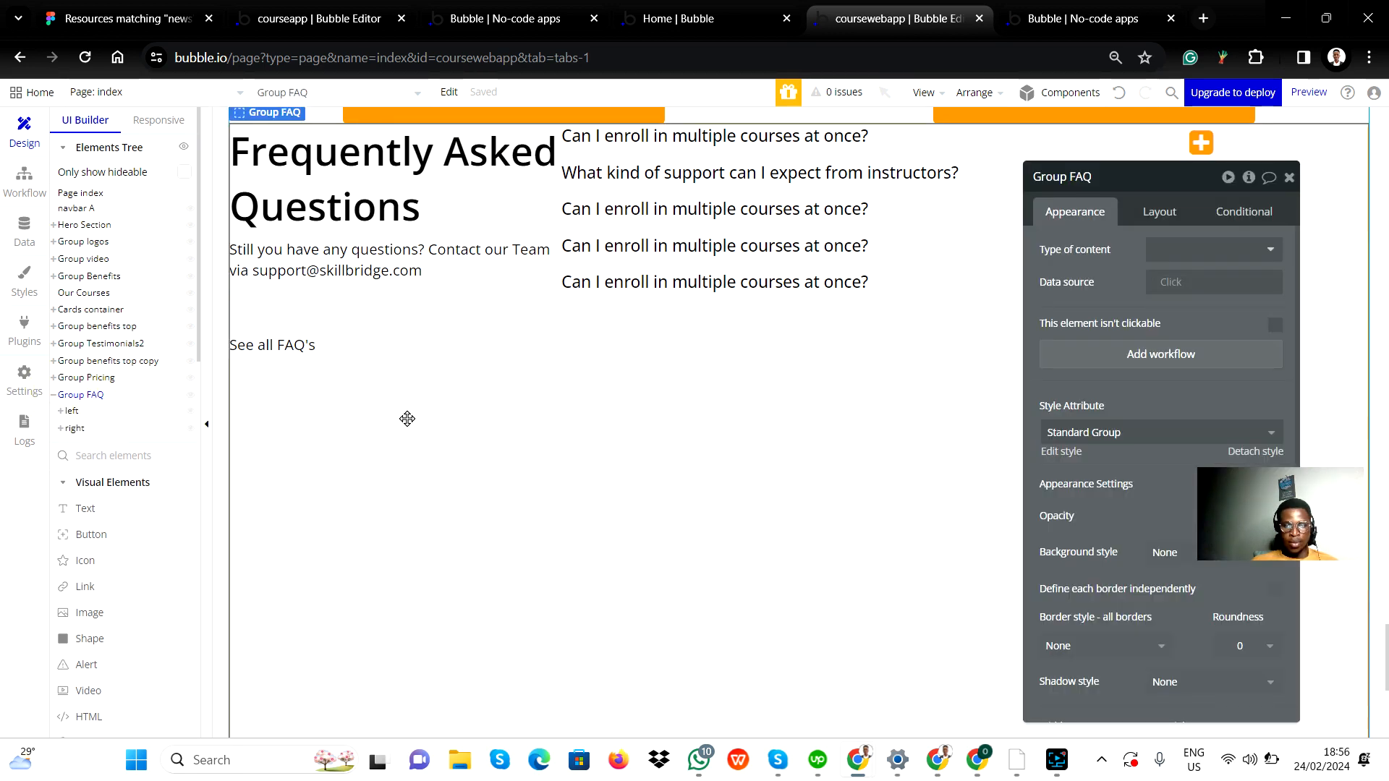
{"action": "left_click", "coordinate": [1161, 212]}
{"action": "scroll", "coordinate": [515, 273], "scroll_direction": "up", "scroll_amount": 1}
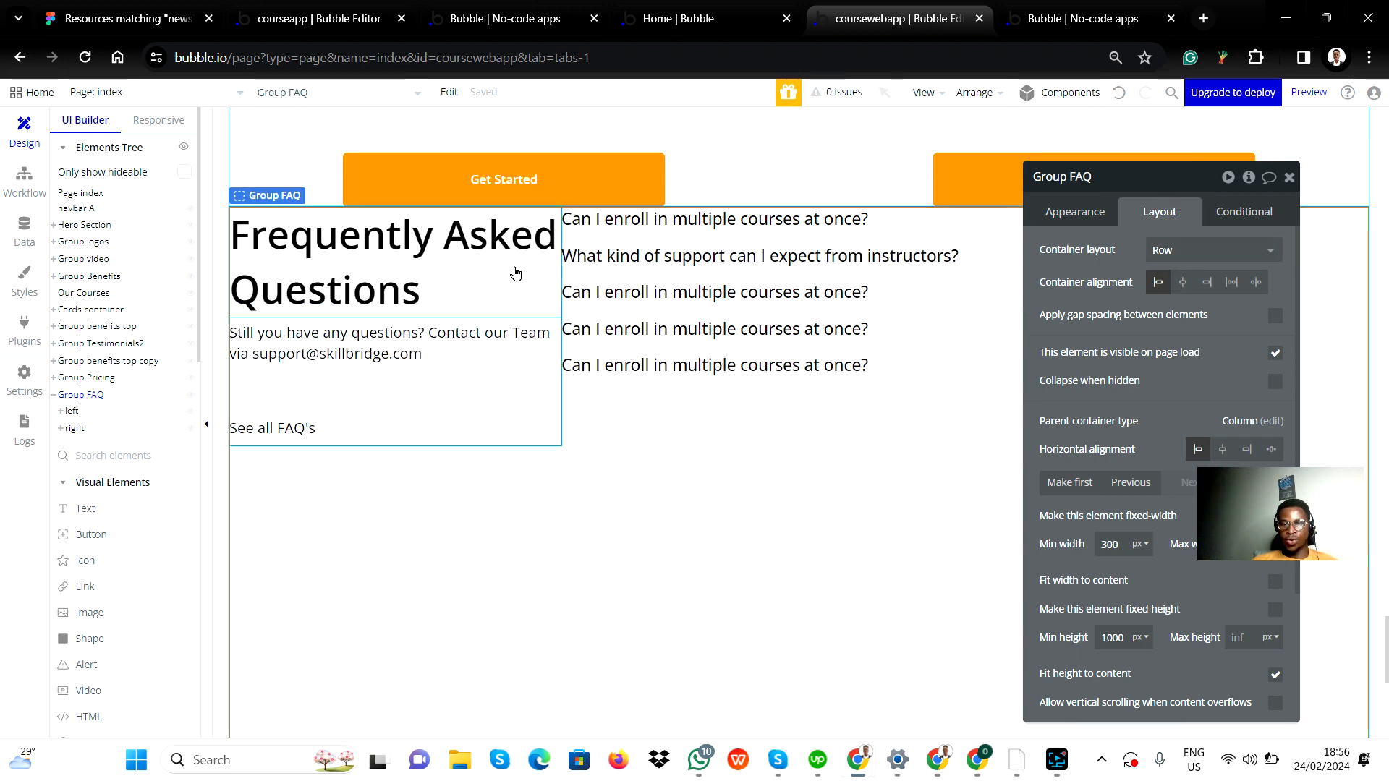
{"action": "scroll", "coordinate": [515, 273], "scroll_direction": "down", "scroll_amount": 1}
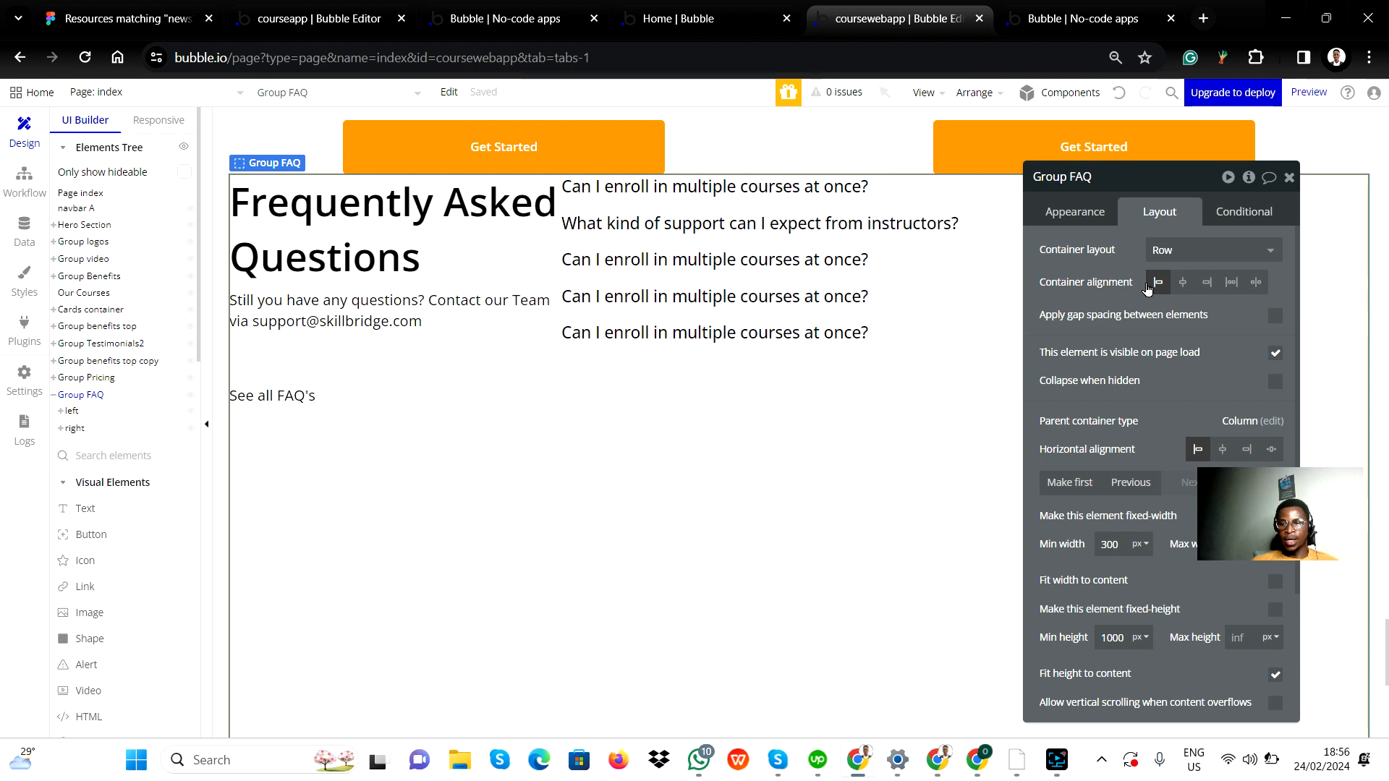
{"action": "left_click", "coordinate": [1184, 288]}
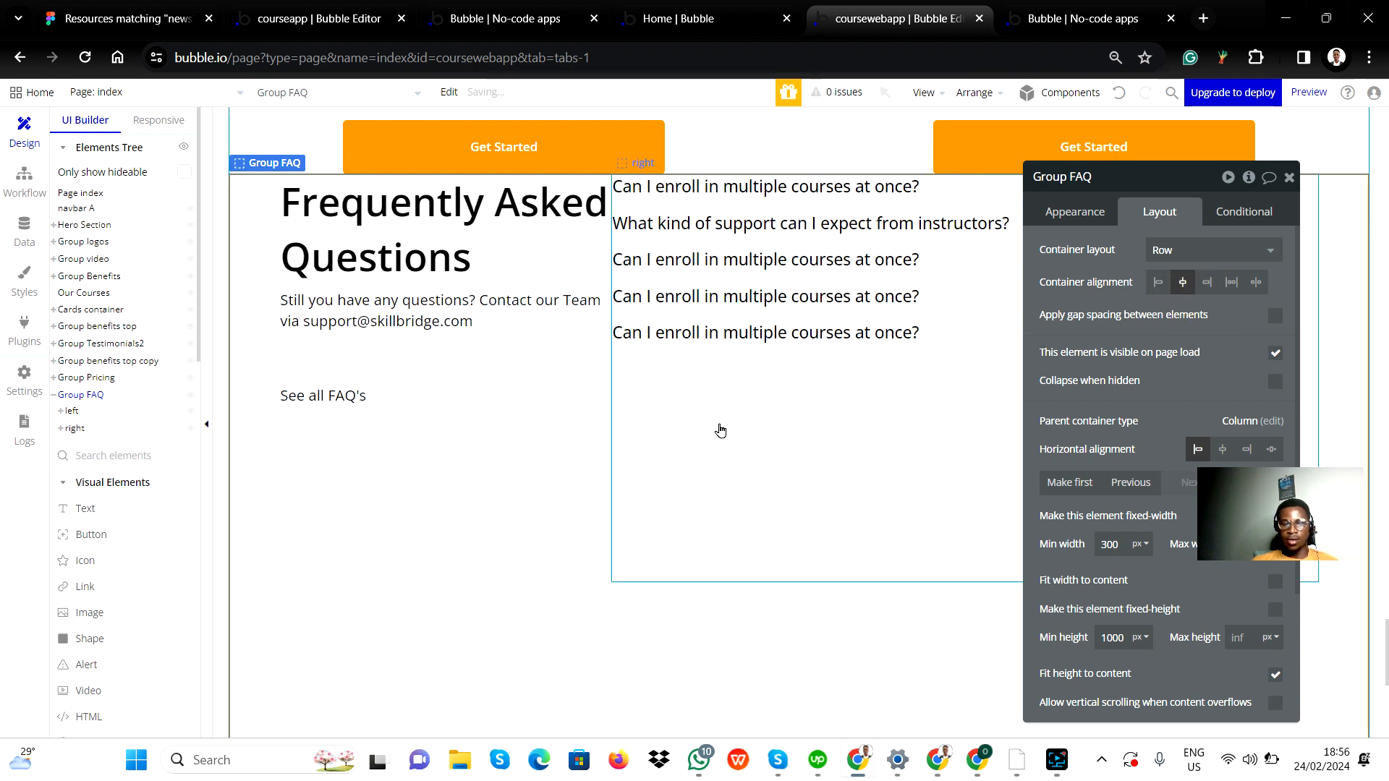
Compare the FAQ section on the canvas with the FAQ section of the Figma design.
{"action": "key", "text": "alt+Tab"}
{"action": "key", "text": "alt+Tab"}
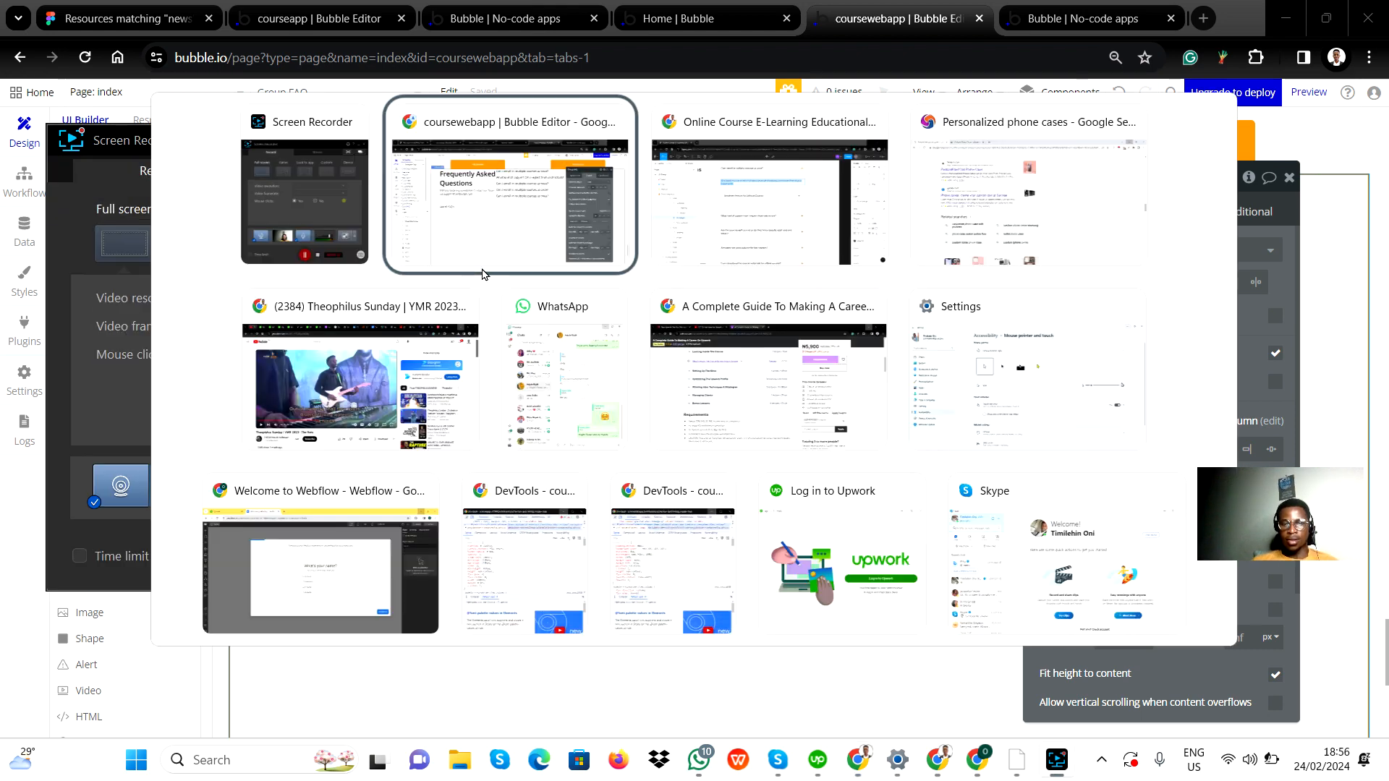
{"action": "key", "text": "alt+Tab"}
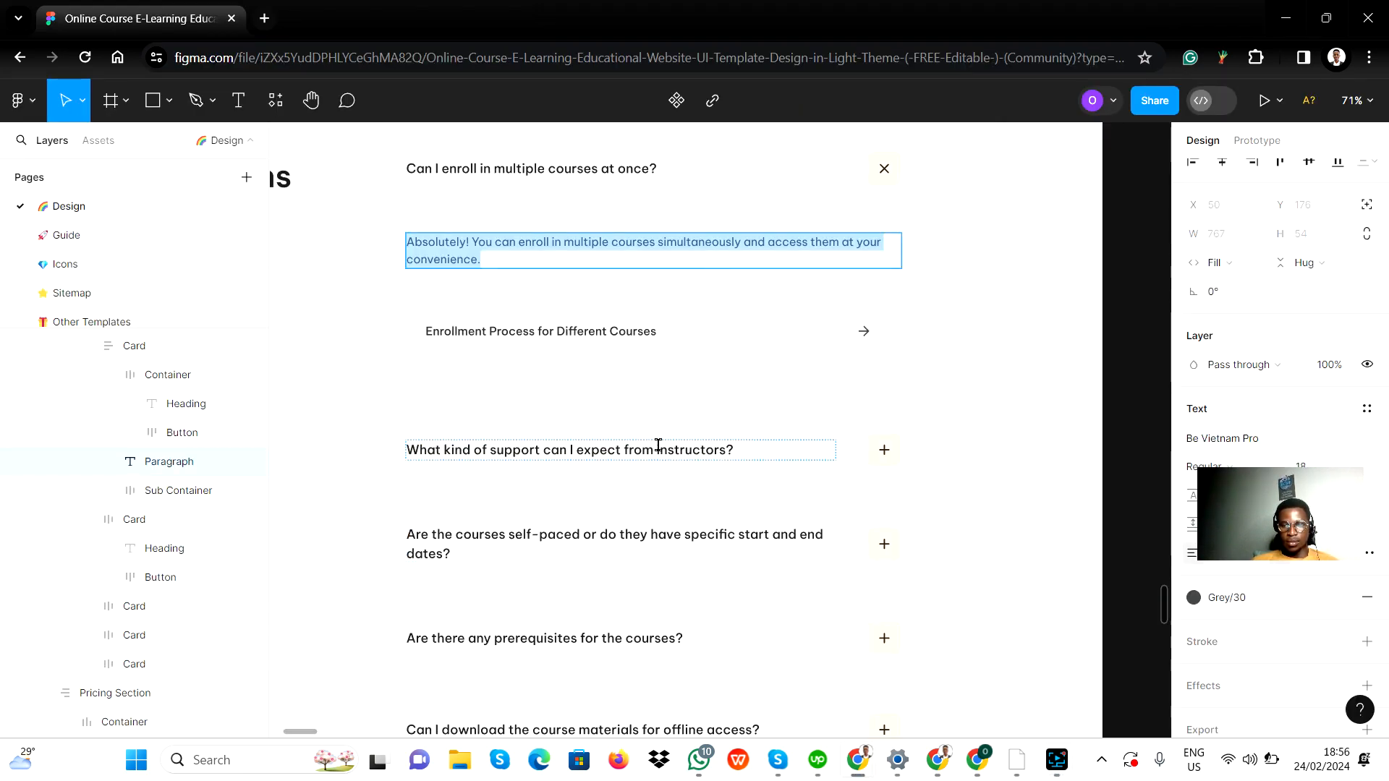
{"action": "scroll", "coordinate": [542, 409], "scroll_direction": "up", "scroll_amount": 3}
{"action": "scroll", "coordinate": [541, 409], "scroll_direction": "down", "scroll_amount": 3}
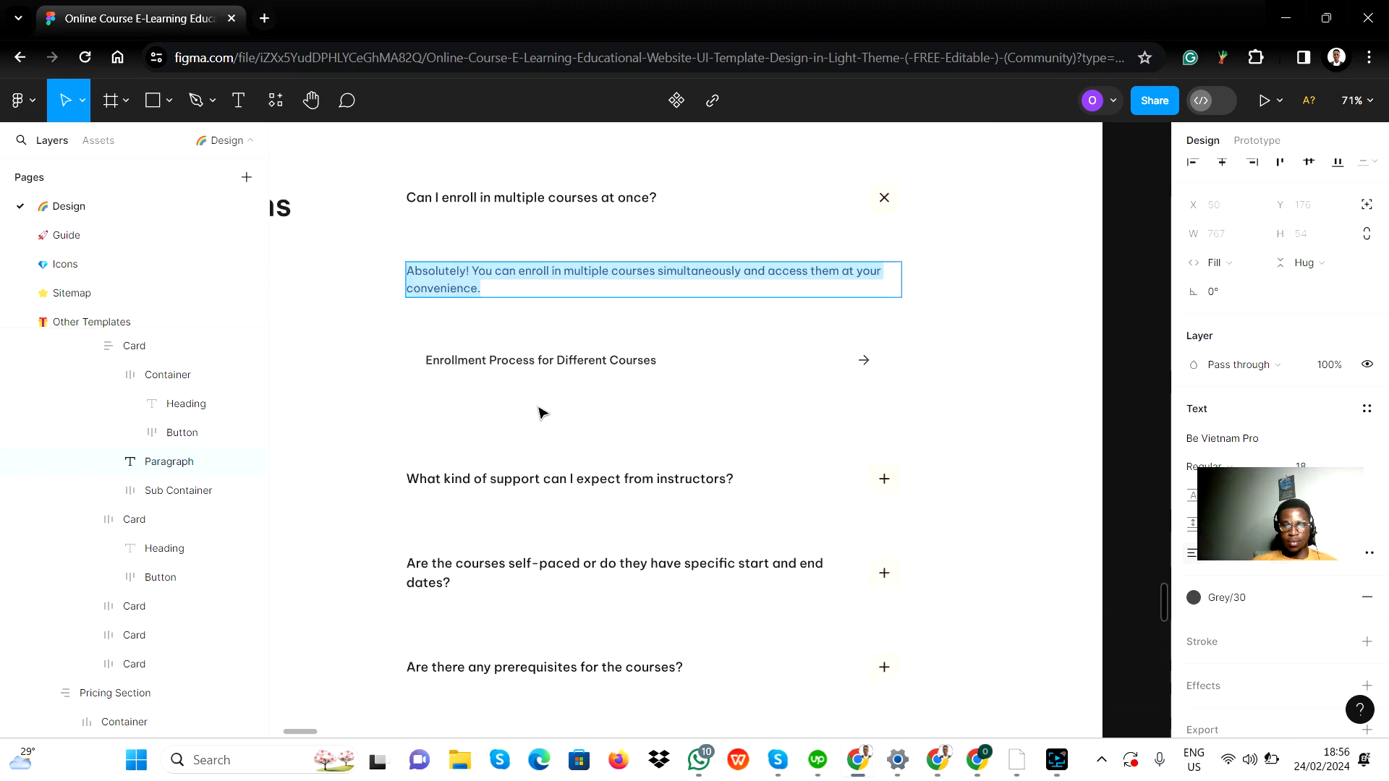
{"action": "scroll", "coordinate": [541, 413], "scroll_direction": "down", "scroll_amount": 5}
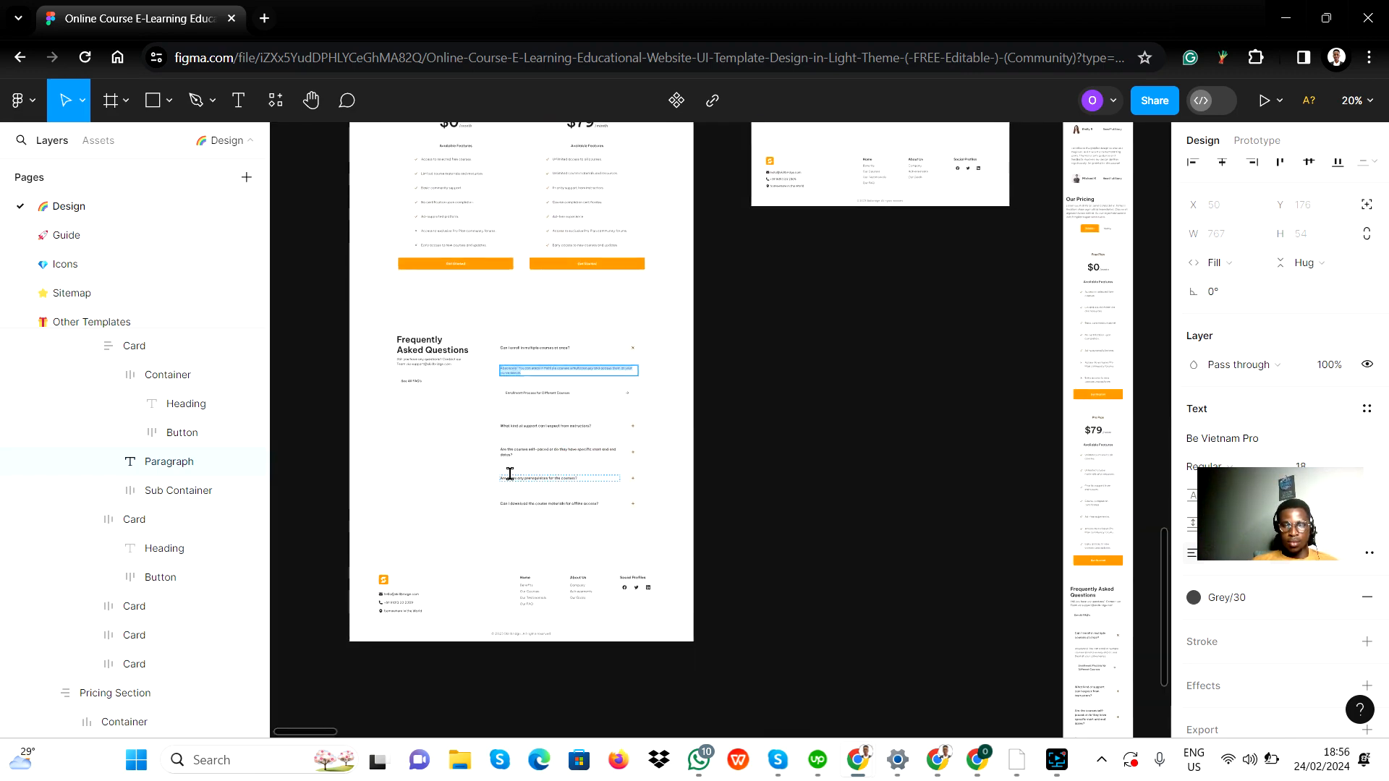
{"action": "key", "text": "alt+Tab"}
{"action": "key", "text": "alt+Tab"}
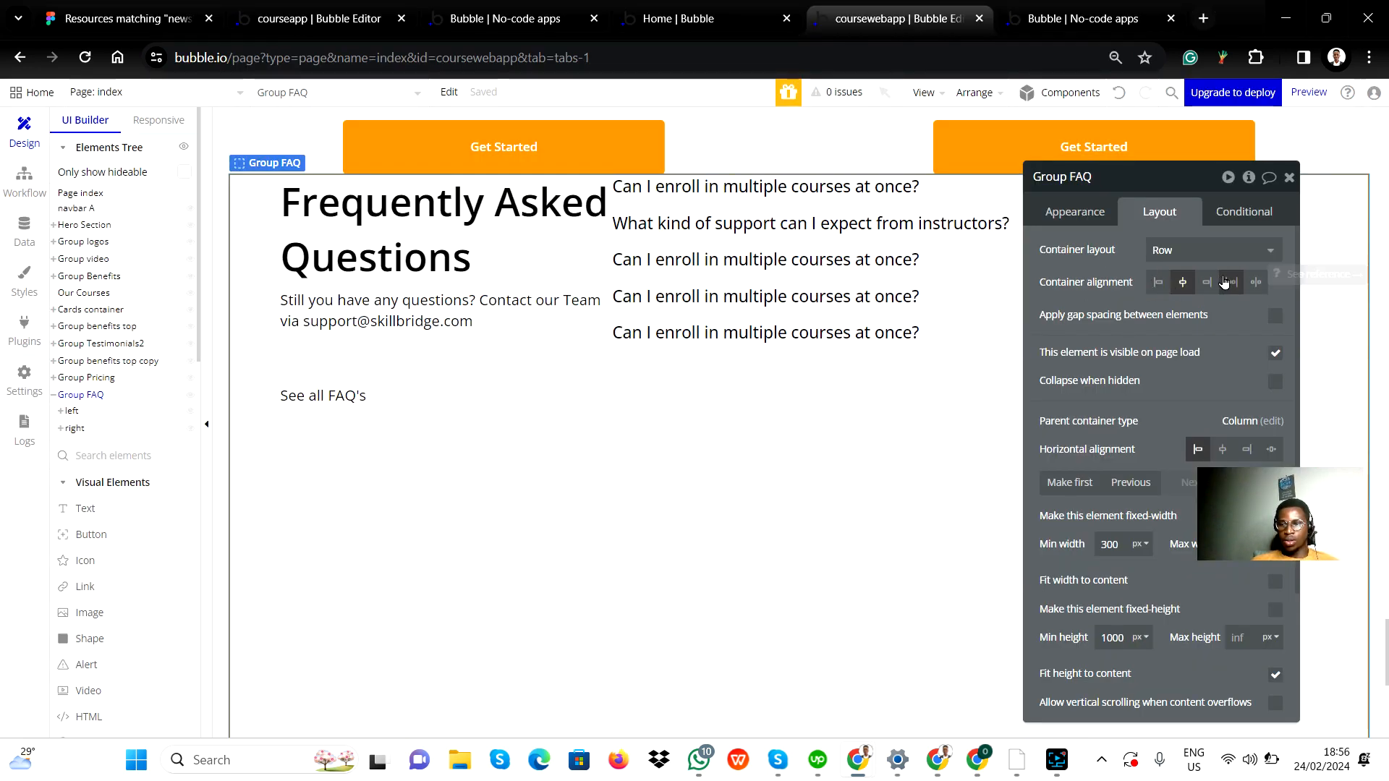
Set Group FAQ's container alignment to space between and close its property editor.
{"action": "left_click", "coordinate": [1257, 283]}
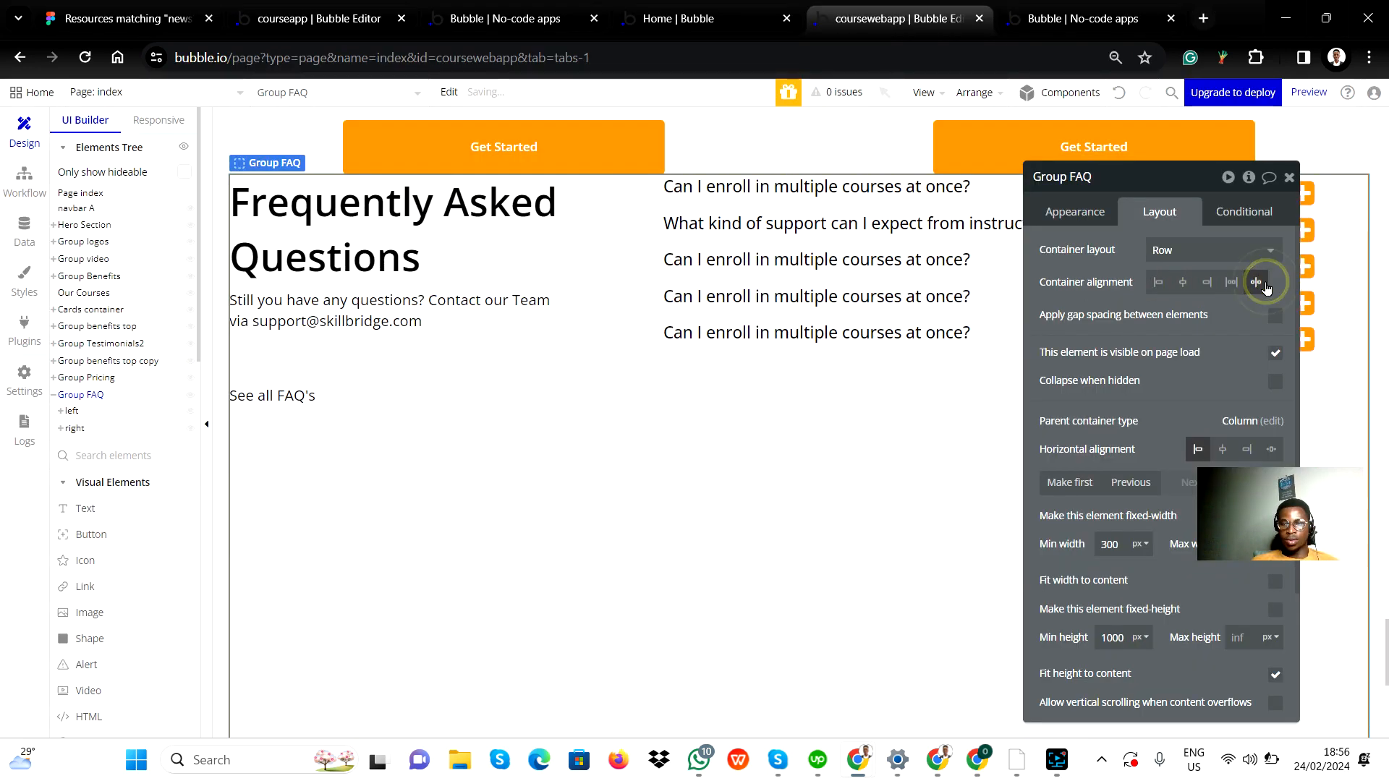
{"action": "left_click", "coordinate": [1286, 178]}
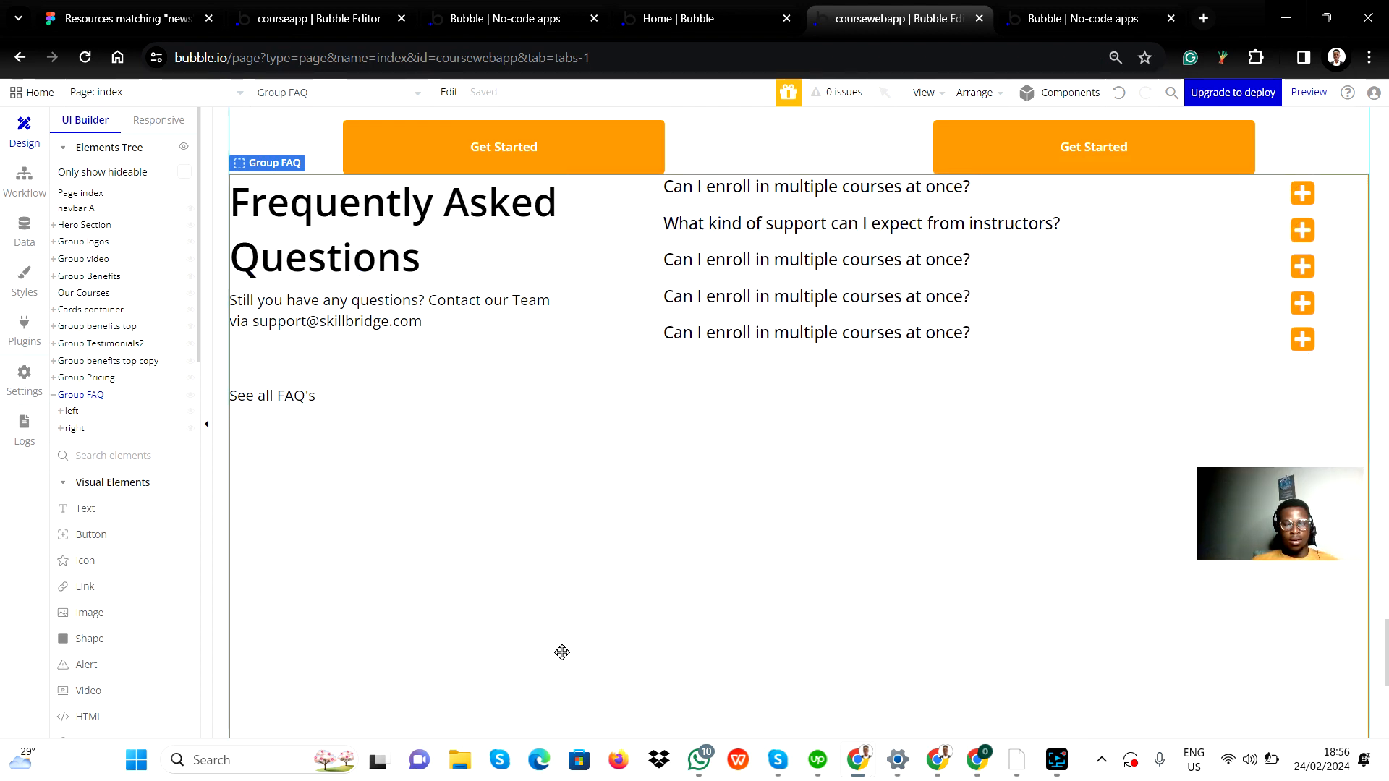
Review the Figma FAQ layout and scroll through the FAQ section on the canvas.
{"action": "key", "text": "alt+Tab"}
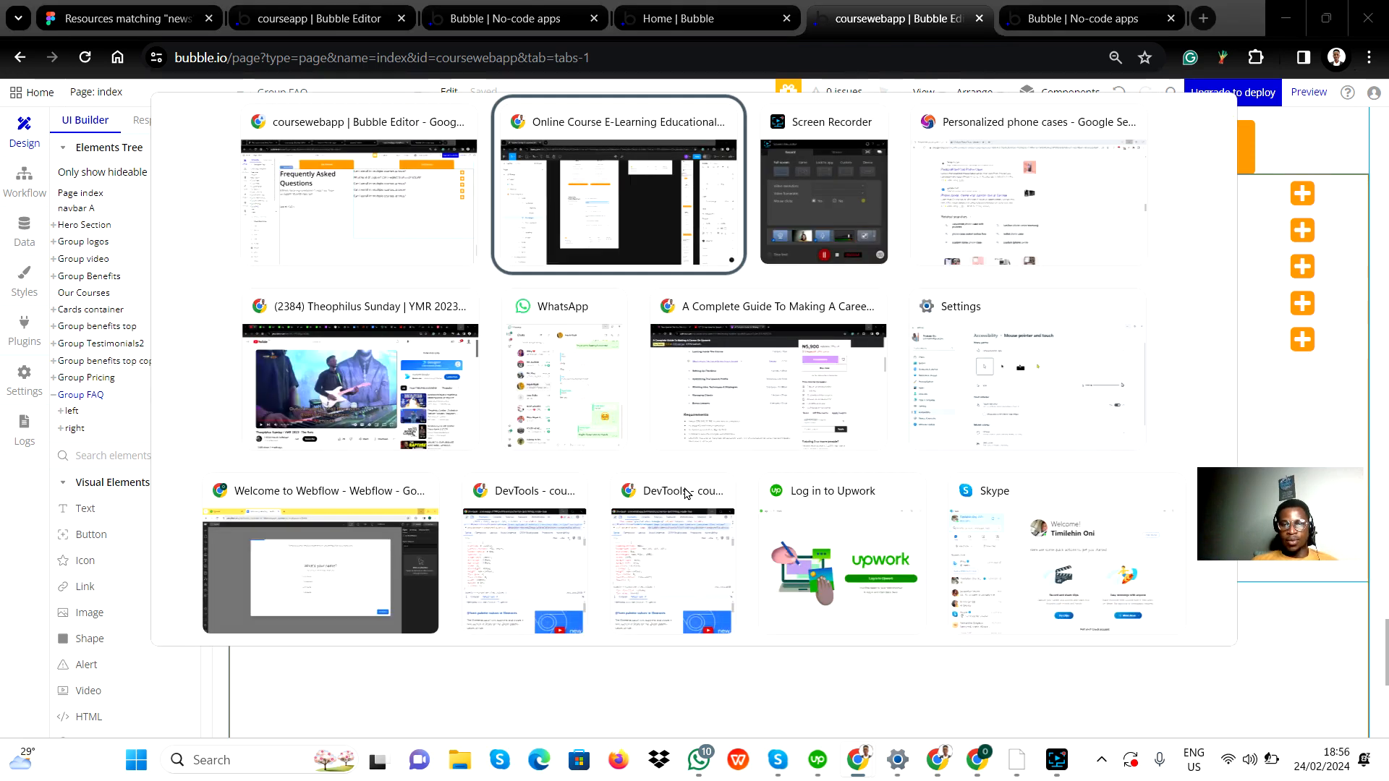
{"action": "scroll", "coordinate": [543, 414], "scroll_direction": "up", "scroll_amount": 3}
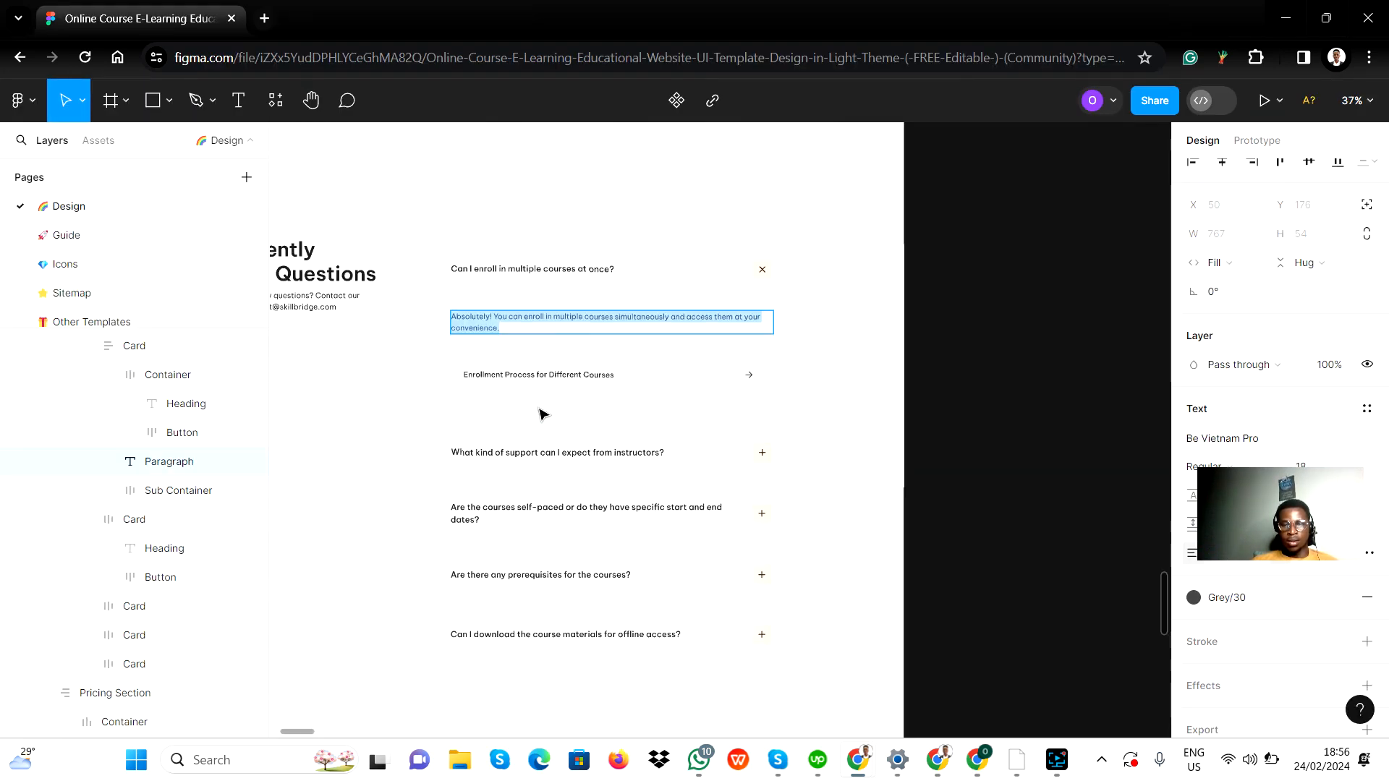
{"action": "scroll", "coordinate": [535, 416], "scroll_direction": "up", "scroll_amount": 2}
{"action": "key", "text": "alt+Tab"}
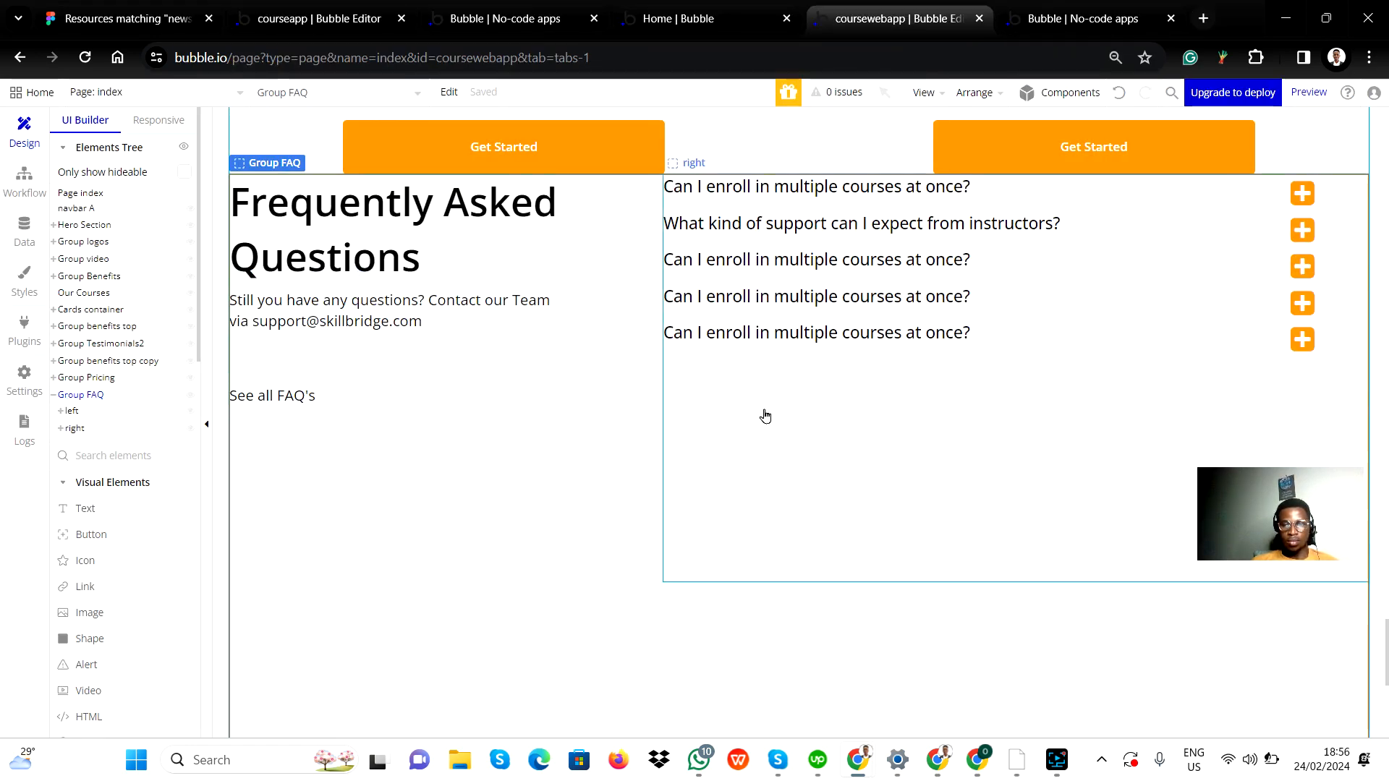
{"action": "scroll", "coordinate": [558, 425], "scroll_direction": "down", "scroll_amount": 3}
{"action": "scroll", "coordinate": [611, 314], "scroll_direction": "up", "scroll_amount": 8}
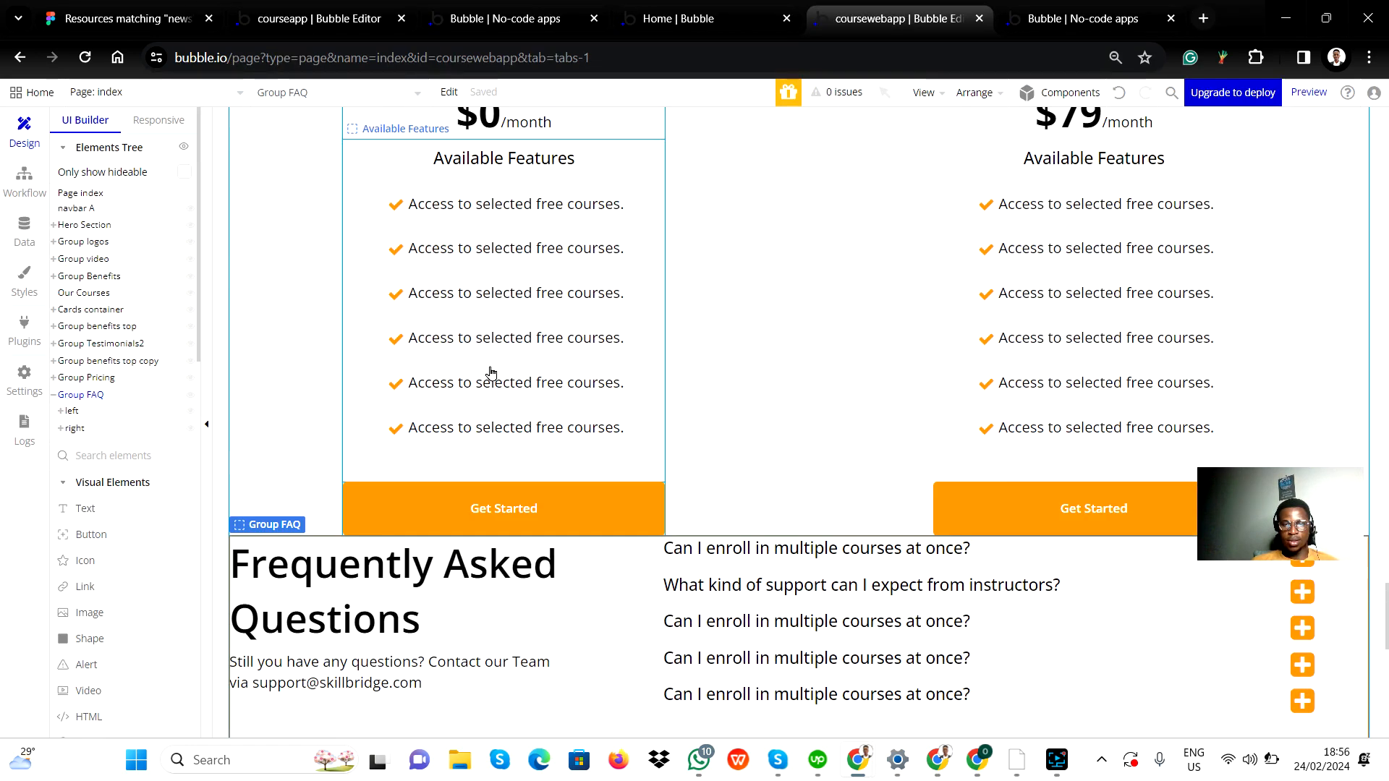
{"action": "scroll", "coordinate": [608, 506], "scroll_direction": "down", "scroll_amount": 5}
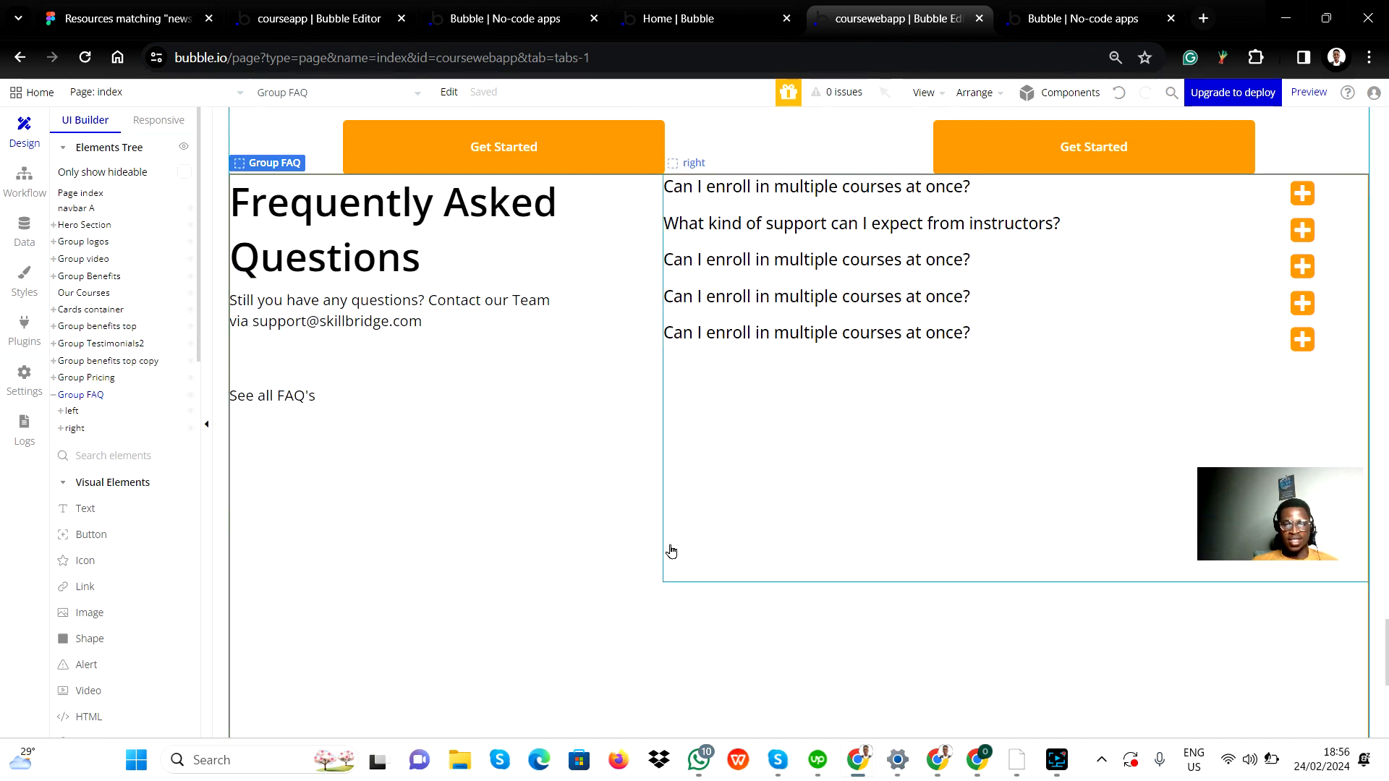
{"action": "scroll", "coordinate": [641, 522], "scroll_direction": "down", "scroll_amount": 3}
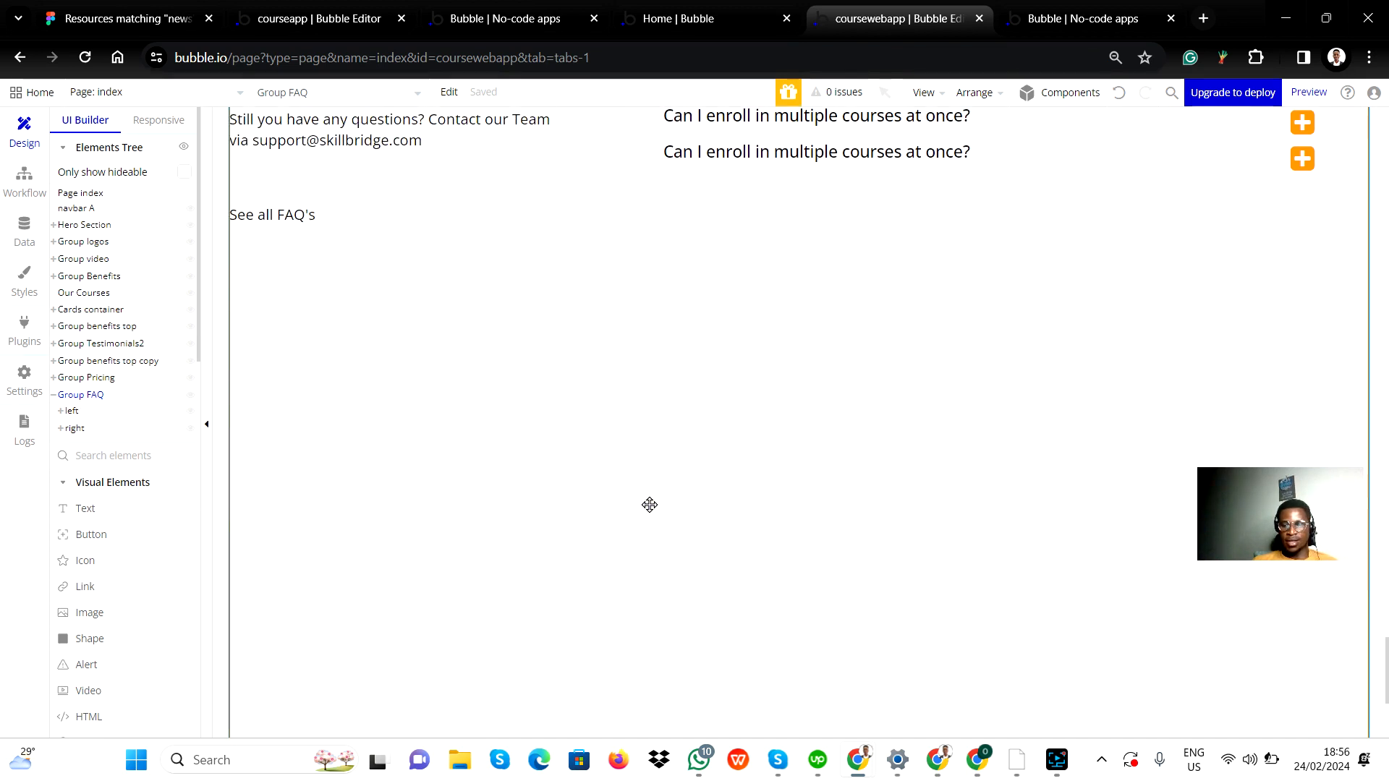
{"action": "scroll", "coordinate": [578, 421], "scroll_direction": "down", "scroll_amount": 1}
{"action": "scroll", "coordinate": [634, 408], "scroll_direction": "up", "scroll_amount": 1}
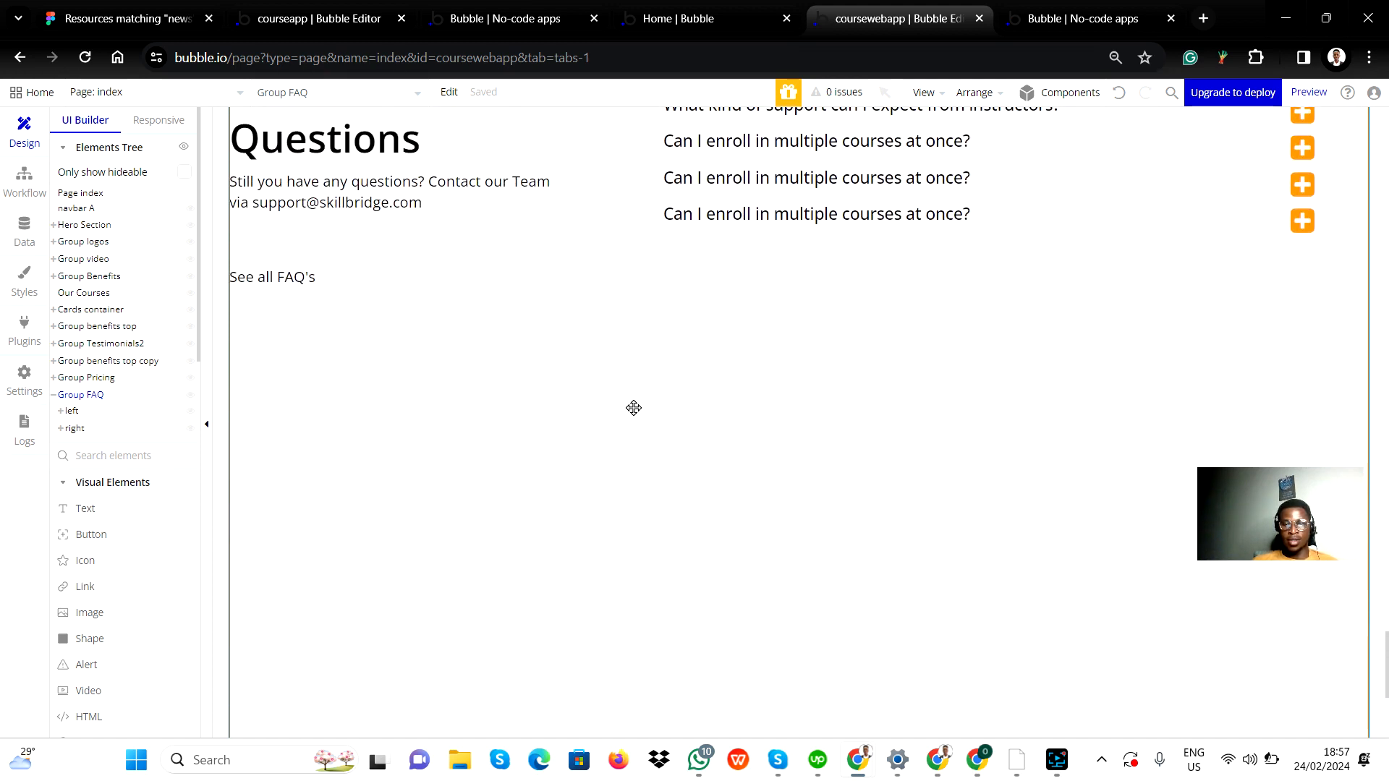
{"action": "scroll", "coordinate": [622, 500], "scroll_direction": "down", "scroll_amount": 3}
Reopen Group FAQ's layout settings and set its minimum height to 0 px.
{"action": "double_click", "coordinate": [629, 515]}
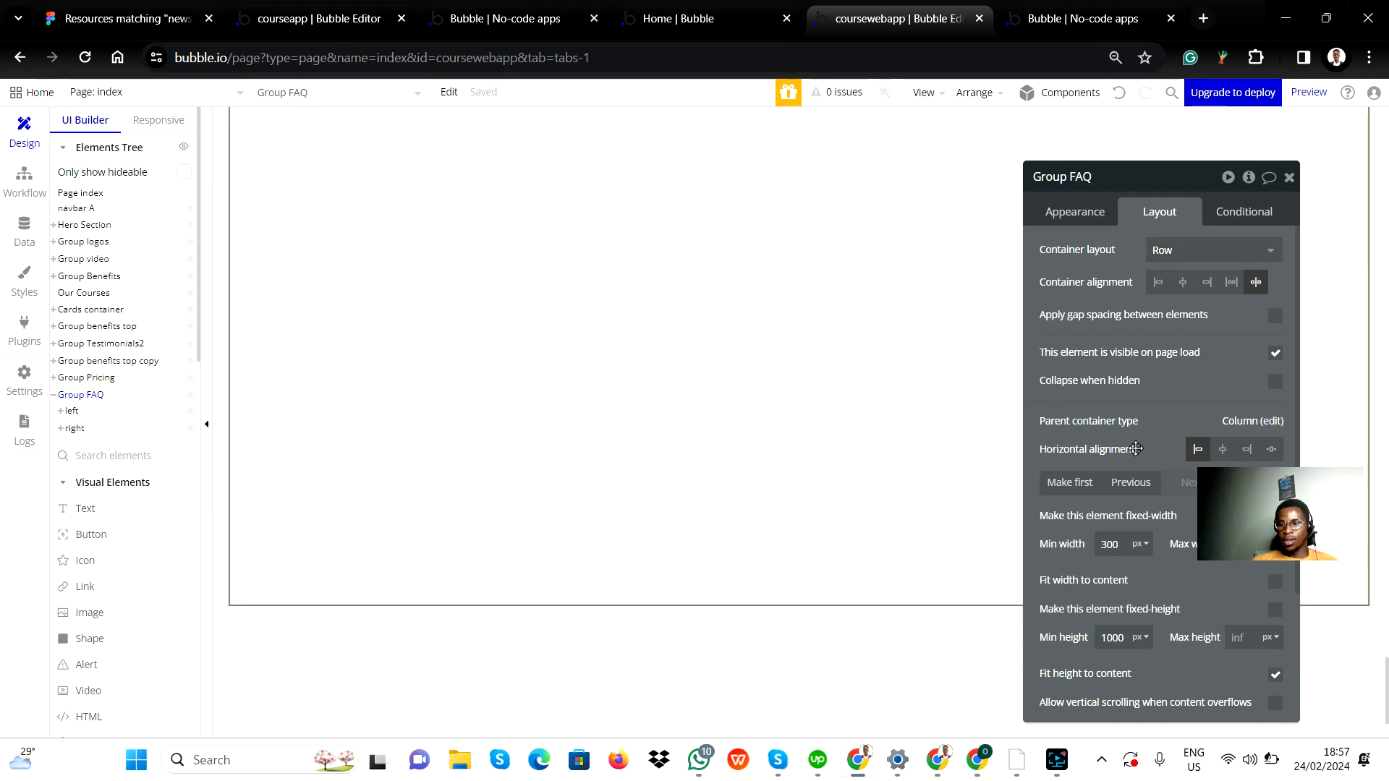
{"action": "double_click", "coordinate": [1111, 638]}
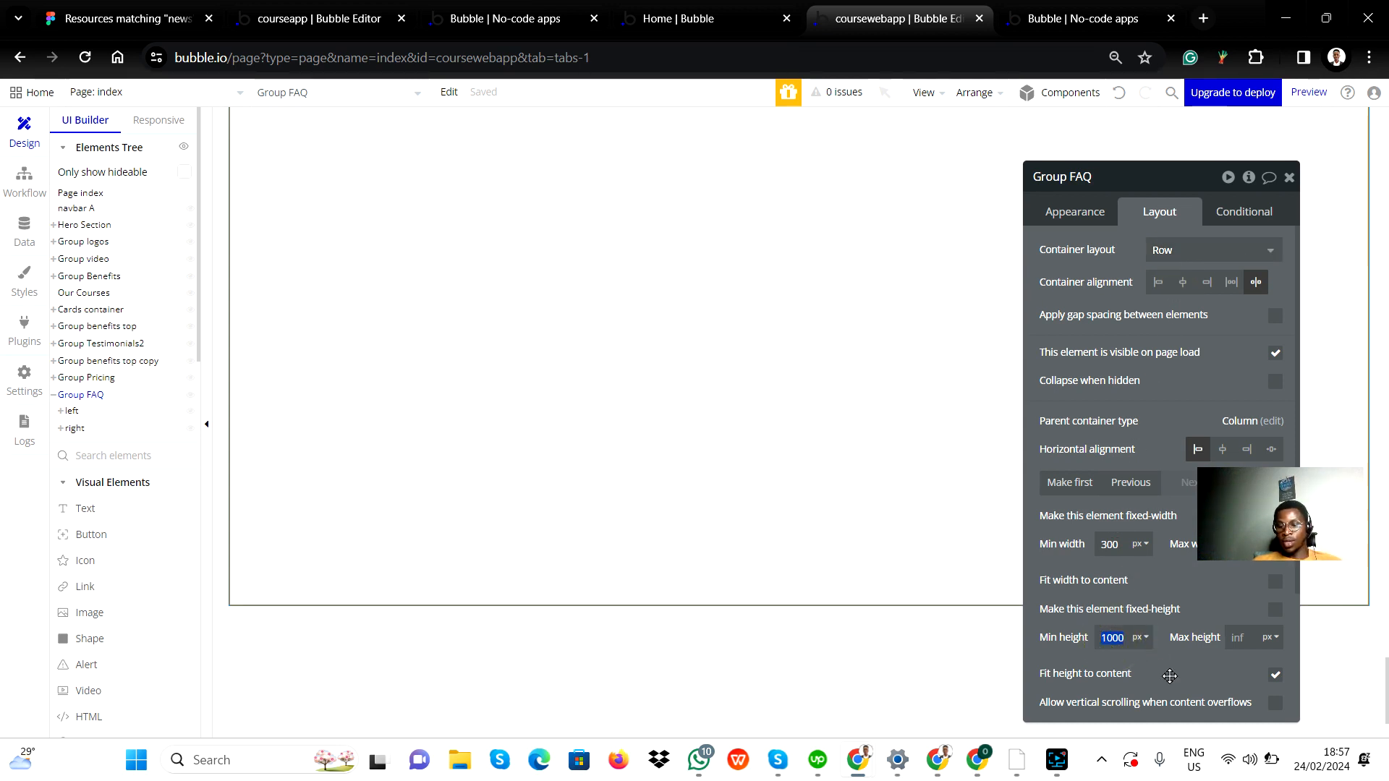
{"action": "left_click", "coordinate": [1209, 595]}
{"action": "scroll", "coordinate": [470, 405], "scroll_direction": "up", "scroll_amount": 6}
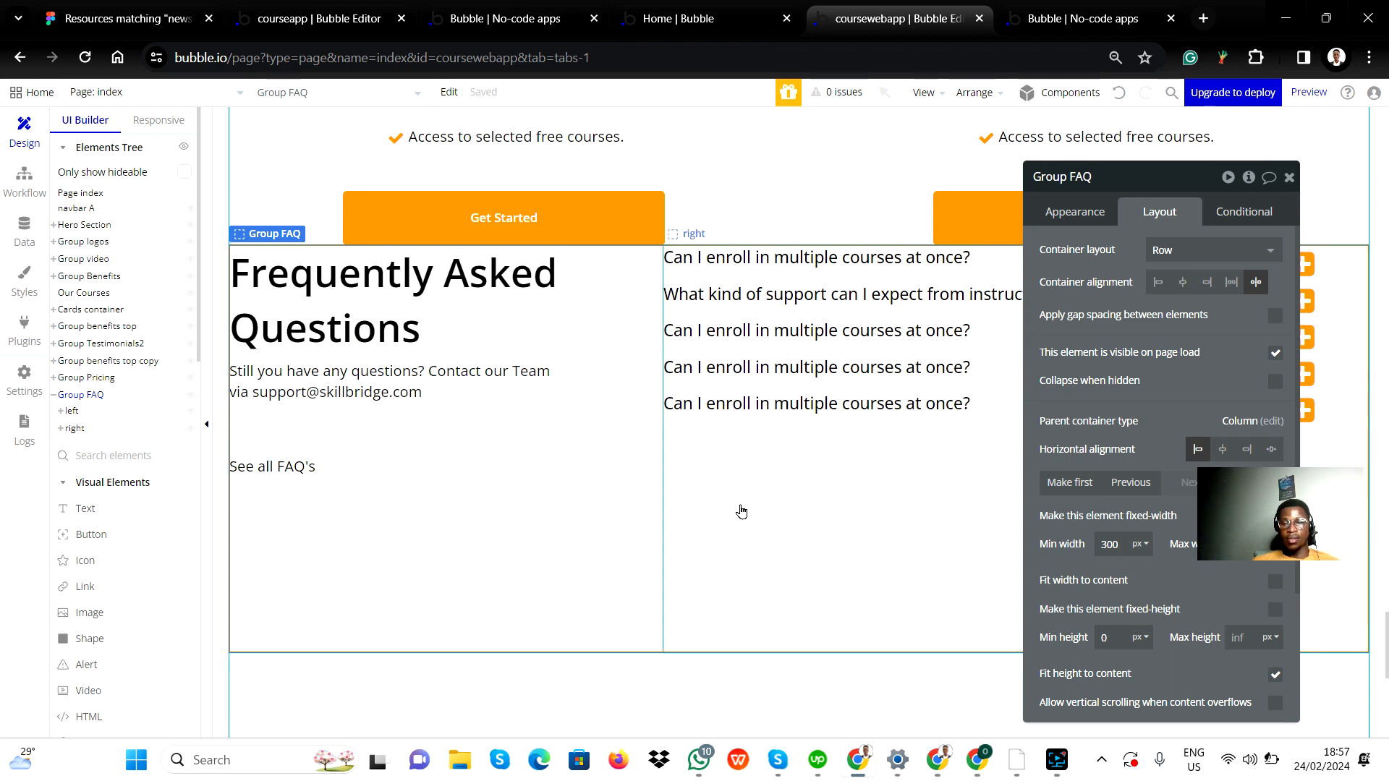
{"action": "scroll", "coordinate": [669, 592], "scroll_direction": "down", "scroll_amount": 2}
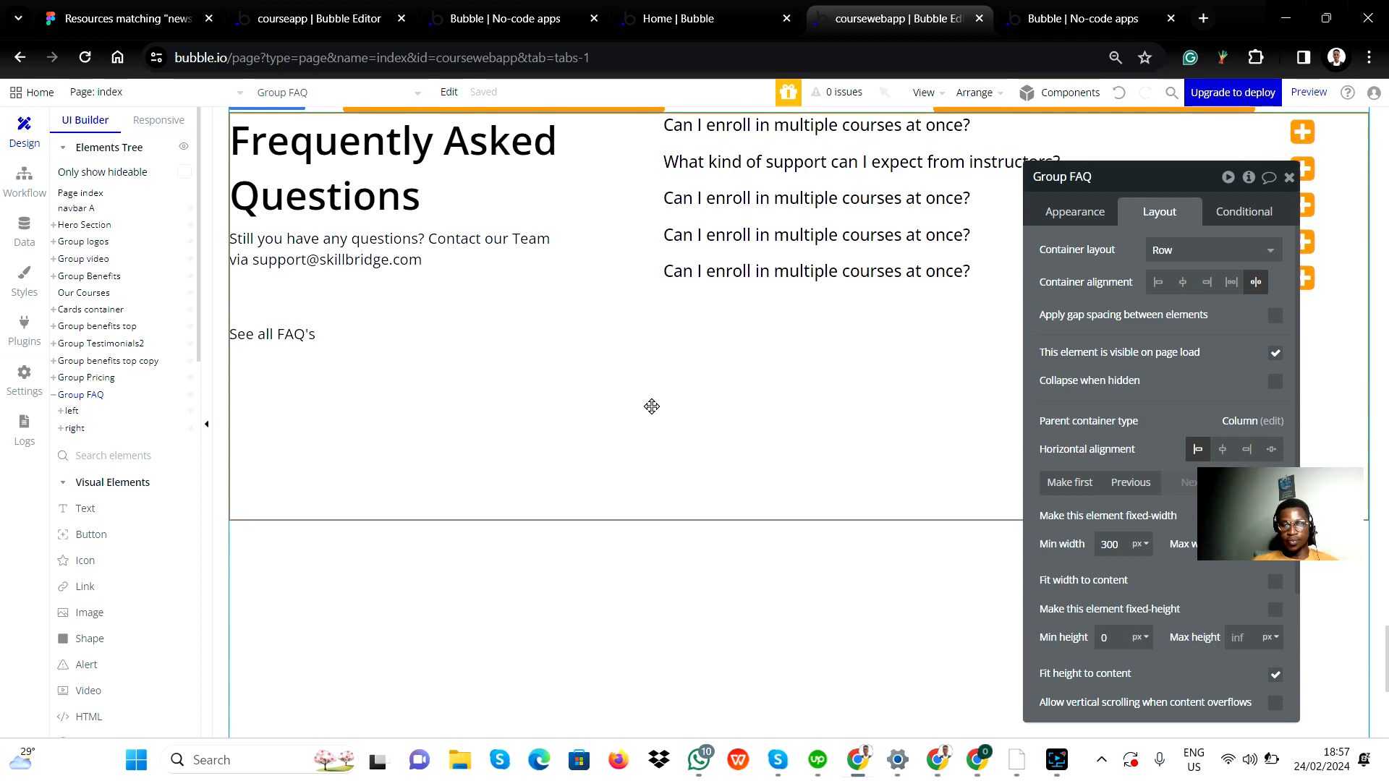
{"action": "scroll", "coordinate": [651, 403], "scroll_direction": "up", "scroll_amount": 1}
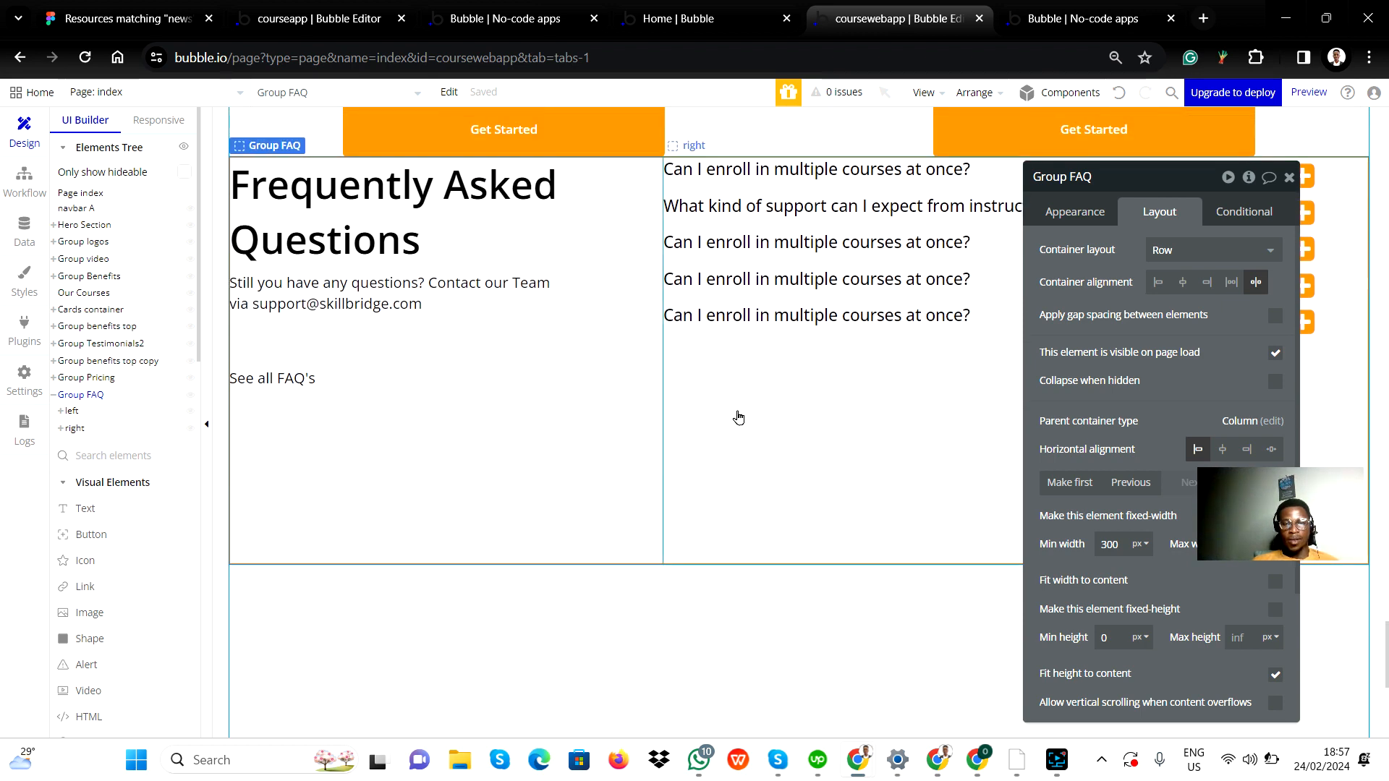
{"action": "scroll", "coordinate": [524, 452], "scroll_direction": "down", "scroll_amount": 1}
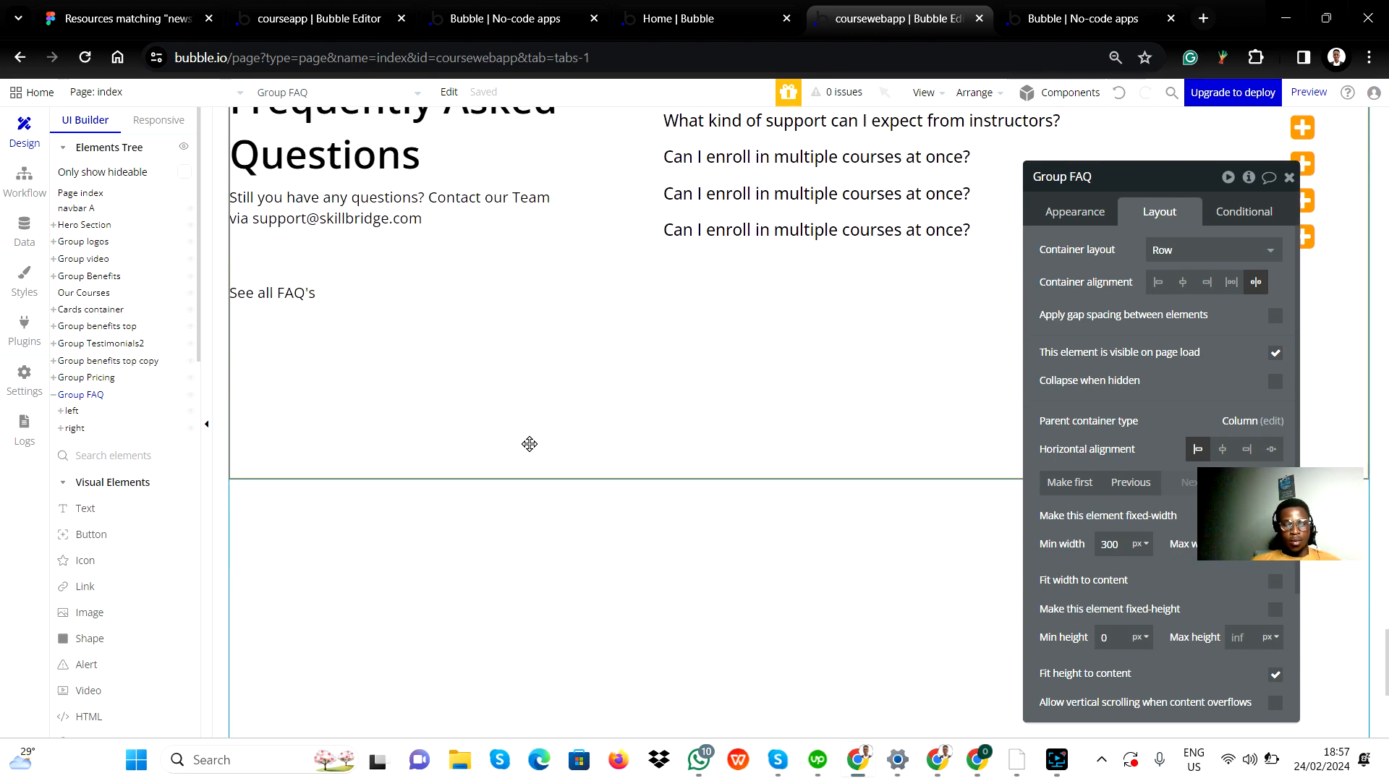
Select the right group, enable gap spacing between elements, and set its row gap to 50 px.
{"action": "key", "text": "alt+Tab"}
{"action": "key", "text": "alt+Tab"}
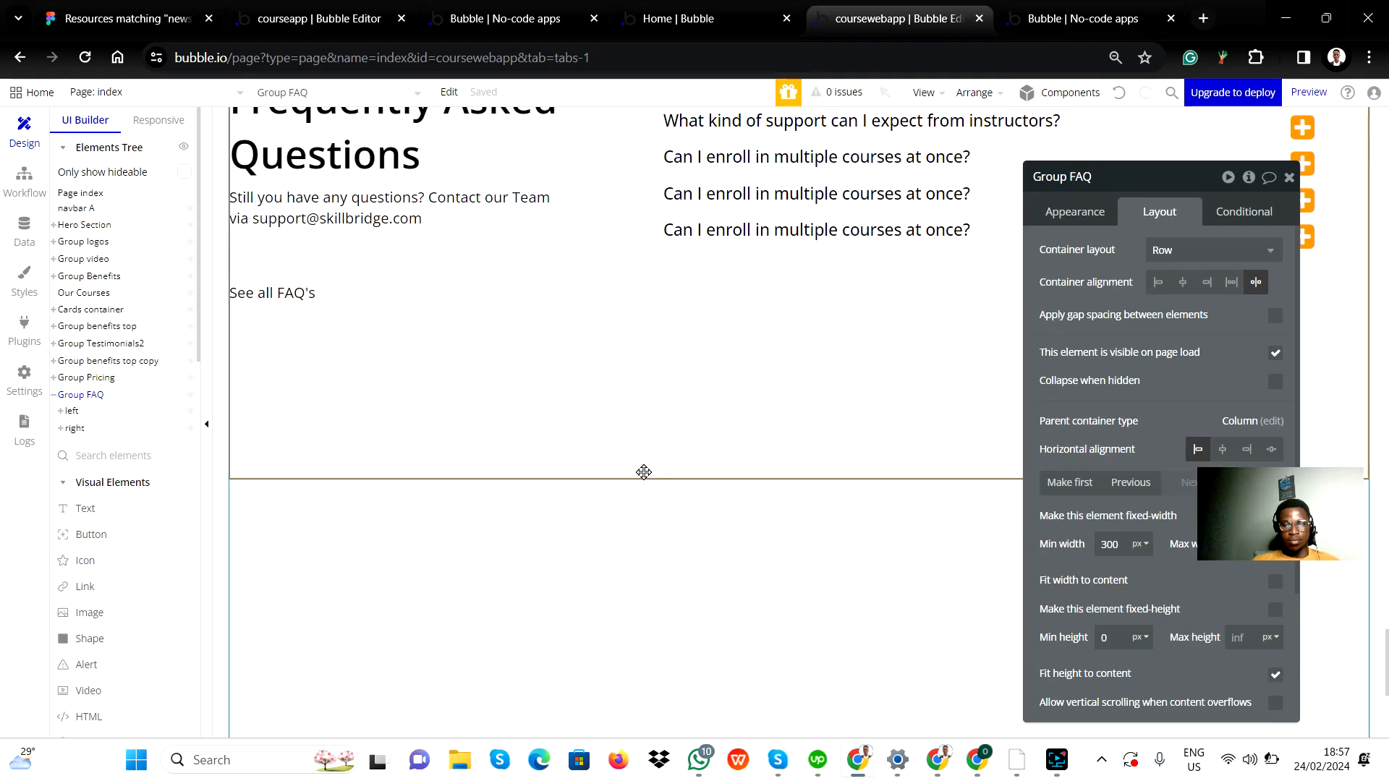
{"action": "scroll", "coordinate": [735, 394], "scroll_direction": "up", "scroll_amount": 2}
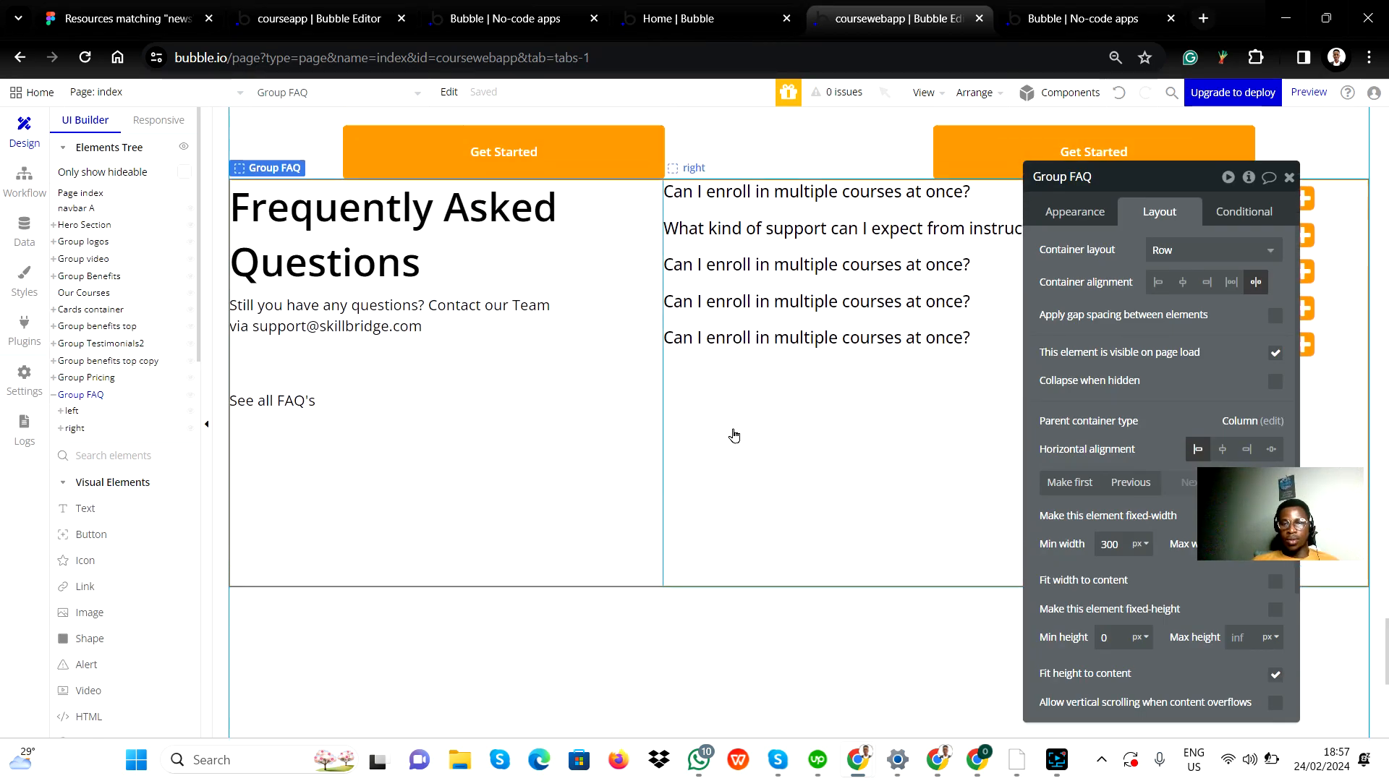
{"action": "left_click", "coordinate": [725, 474]}
{"action": "key", "text": "alt+Tab"}
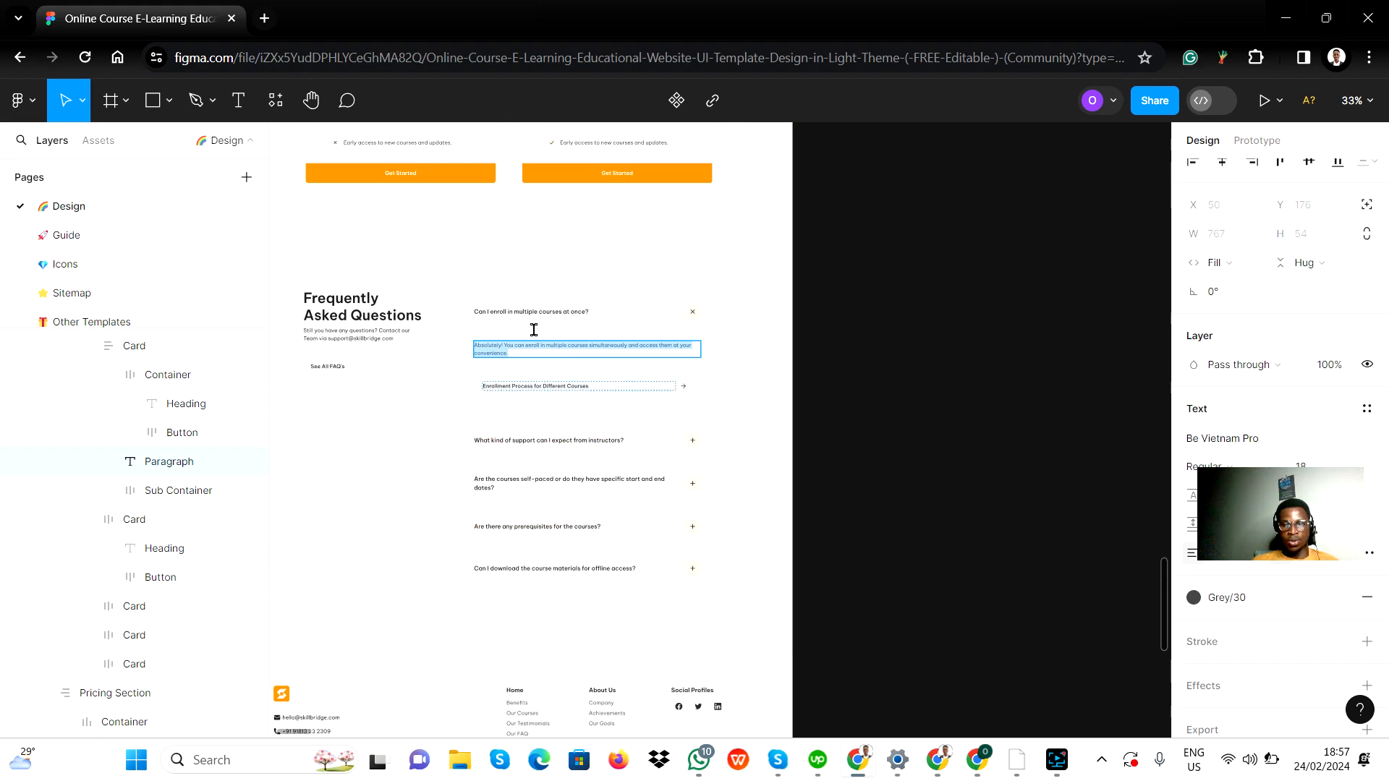
{"action": "key", "text": "alt+Tab"}
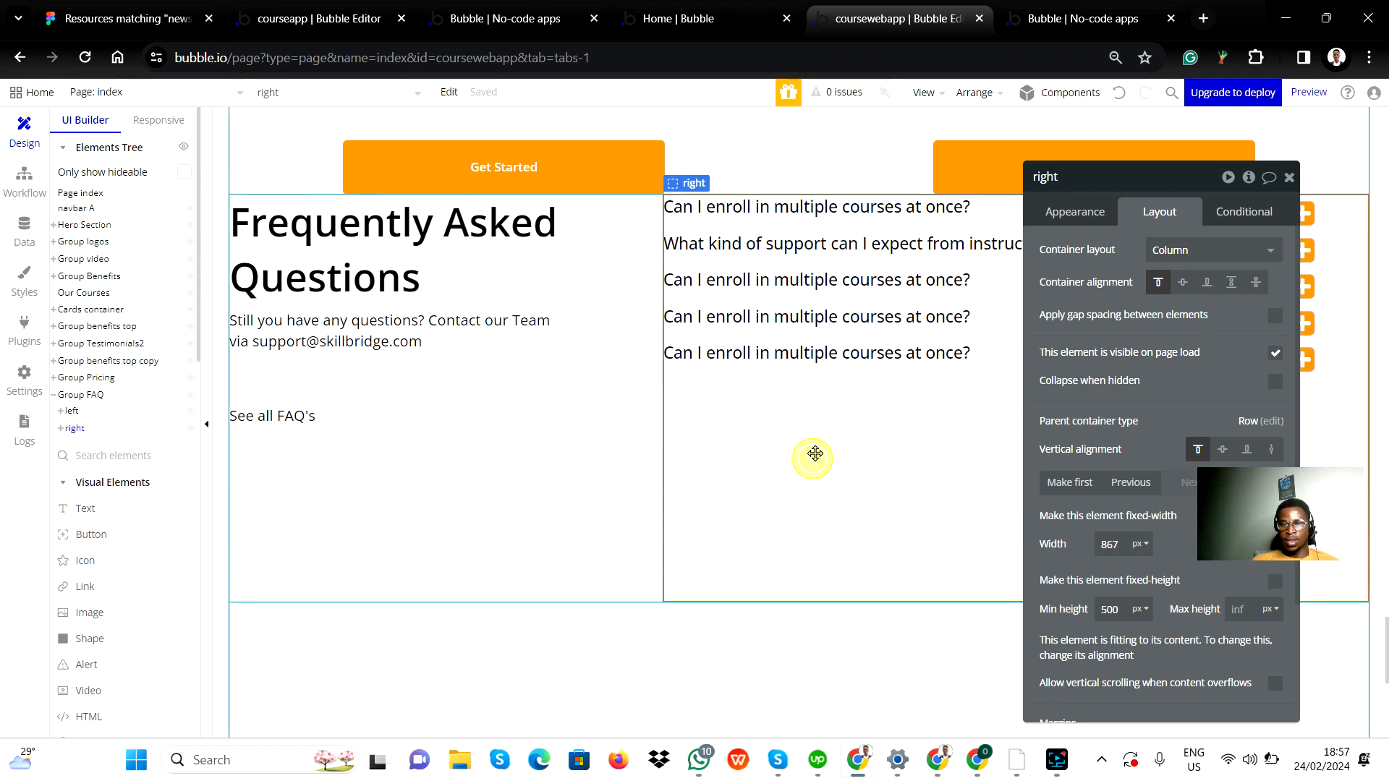
{"action": "left_click", "coordinate": [1278, 319]}
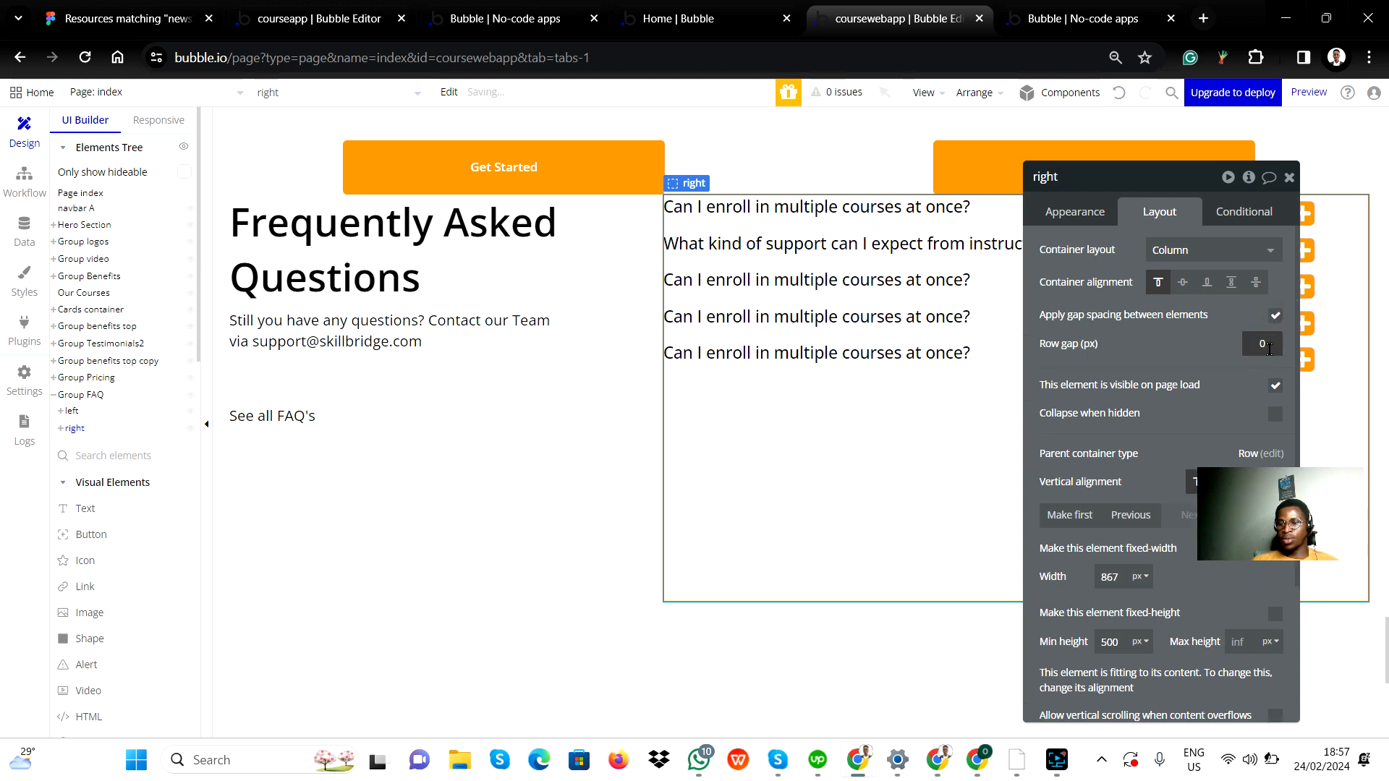
{"action": "left_click", "coordinate": [1271, 341]}
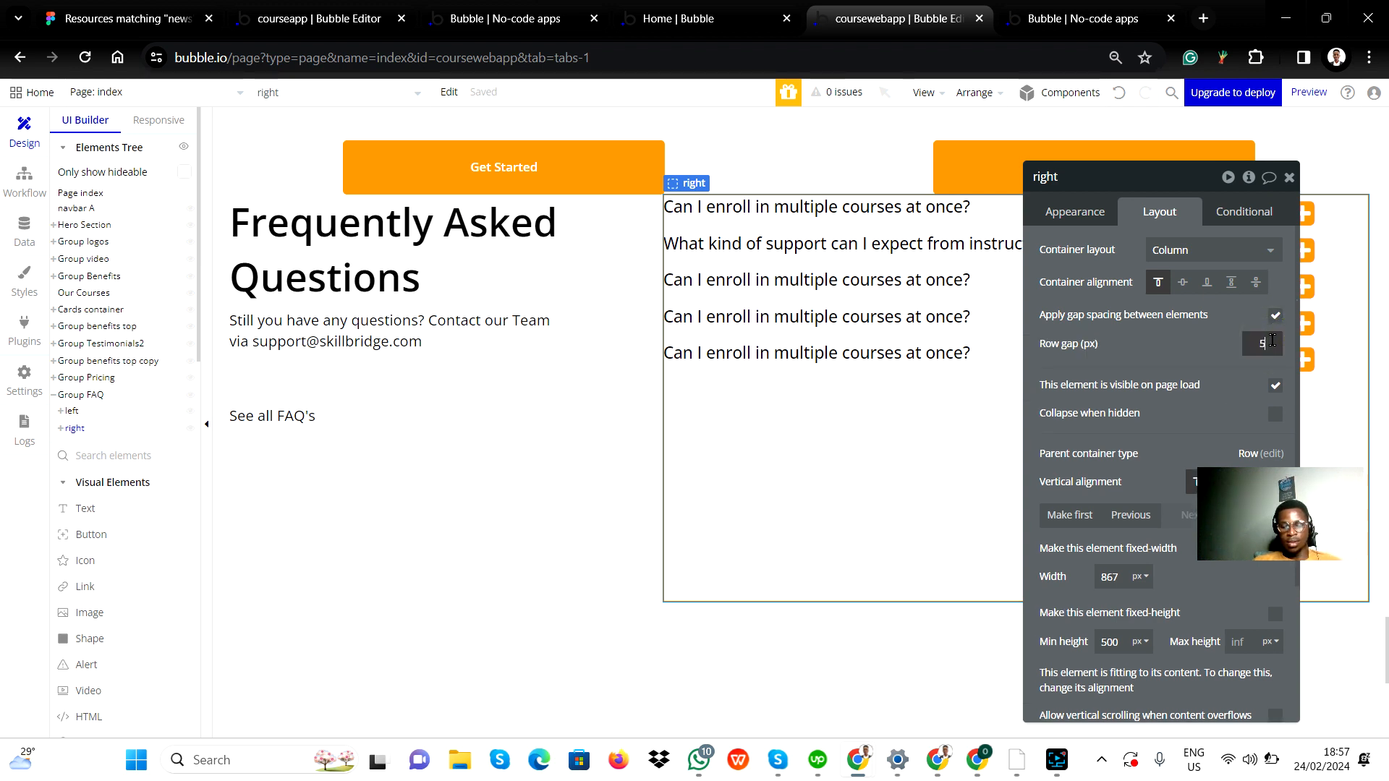
{"action": "left_click", "coordinate": [1225, 391]}
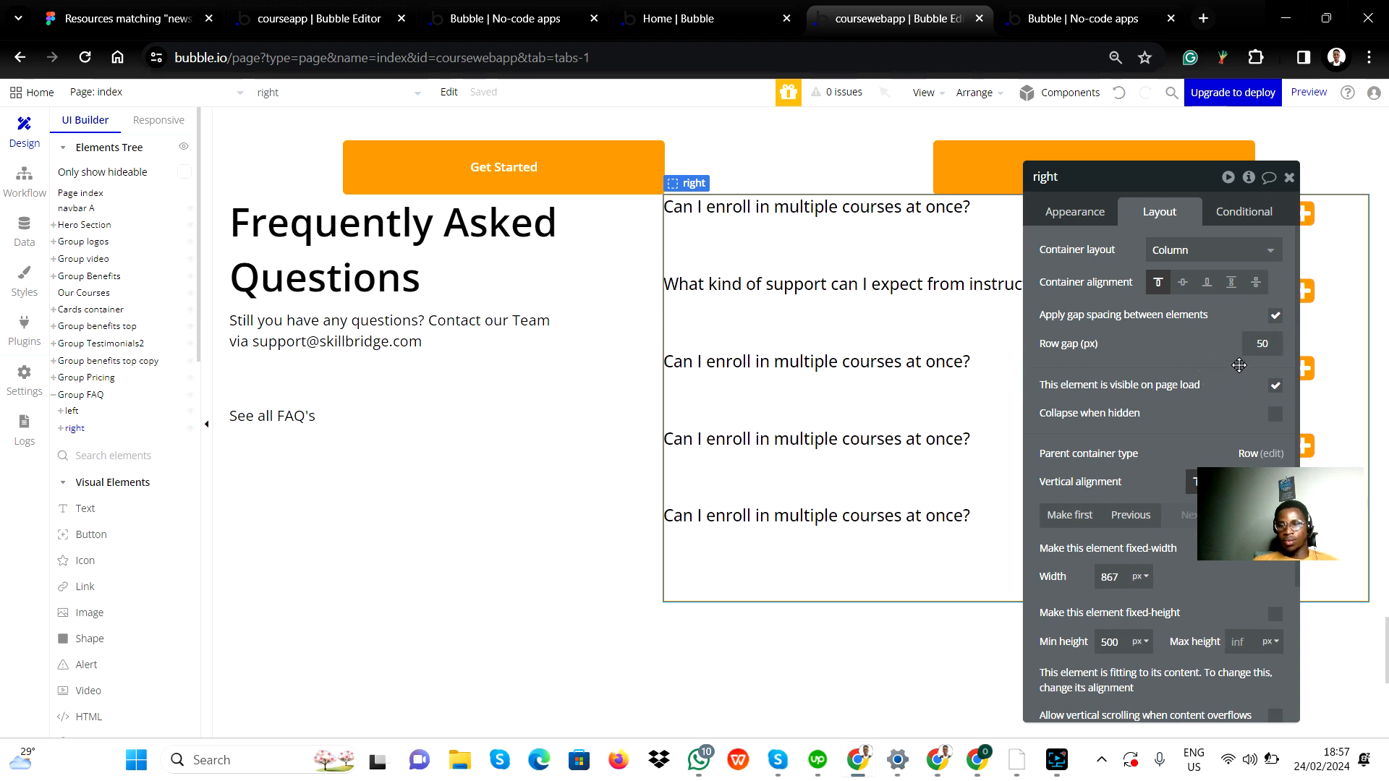
{"action": "left_click", "coordinate": [1263, 345]}
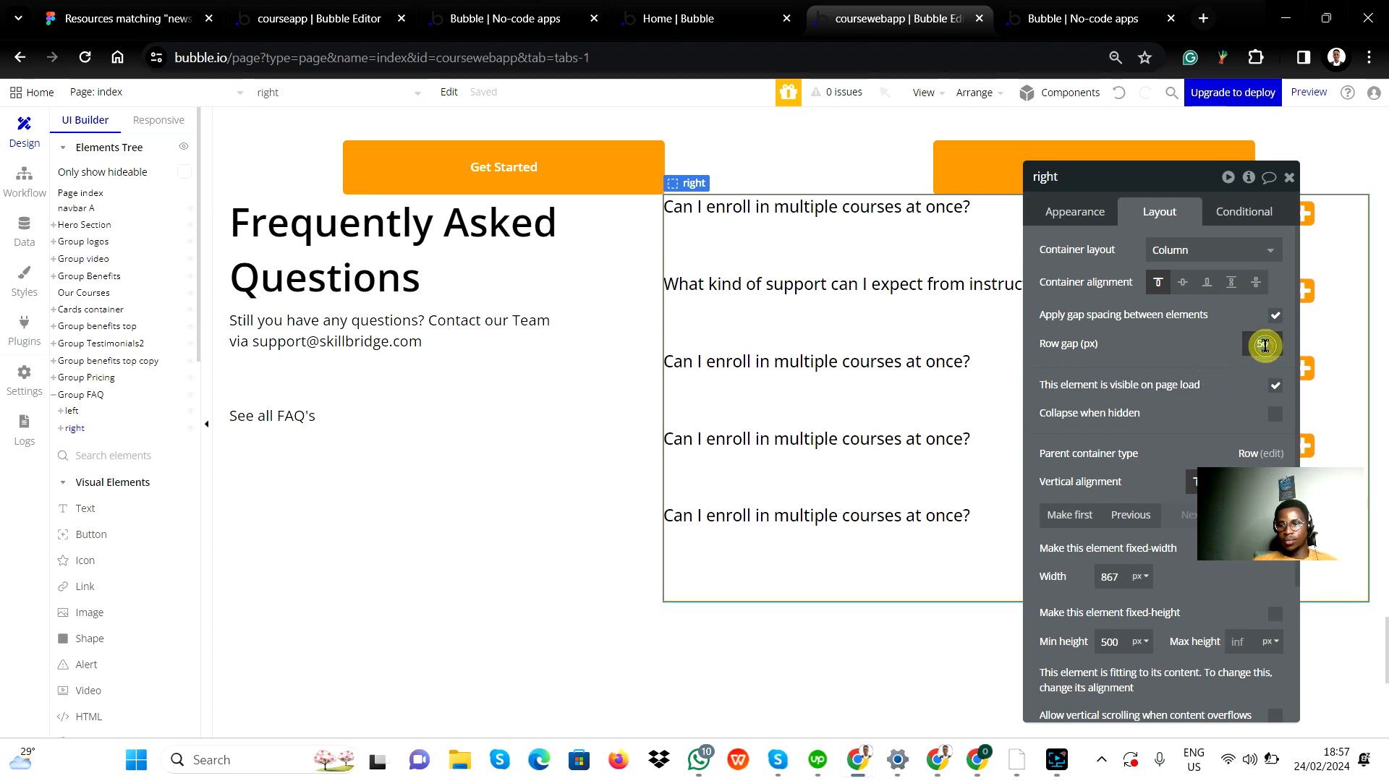
Try a 100 px row gap on the right group and compare it with the Figma FAQ design.
{"action": "type", "text": "10"}
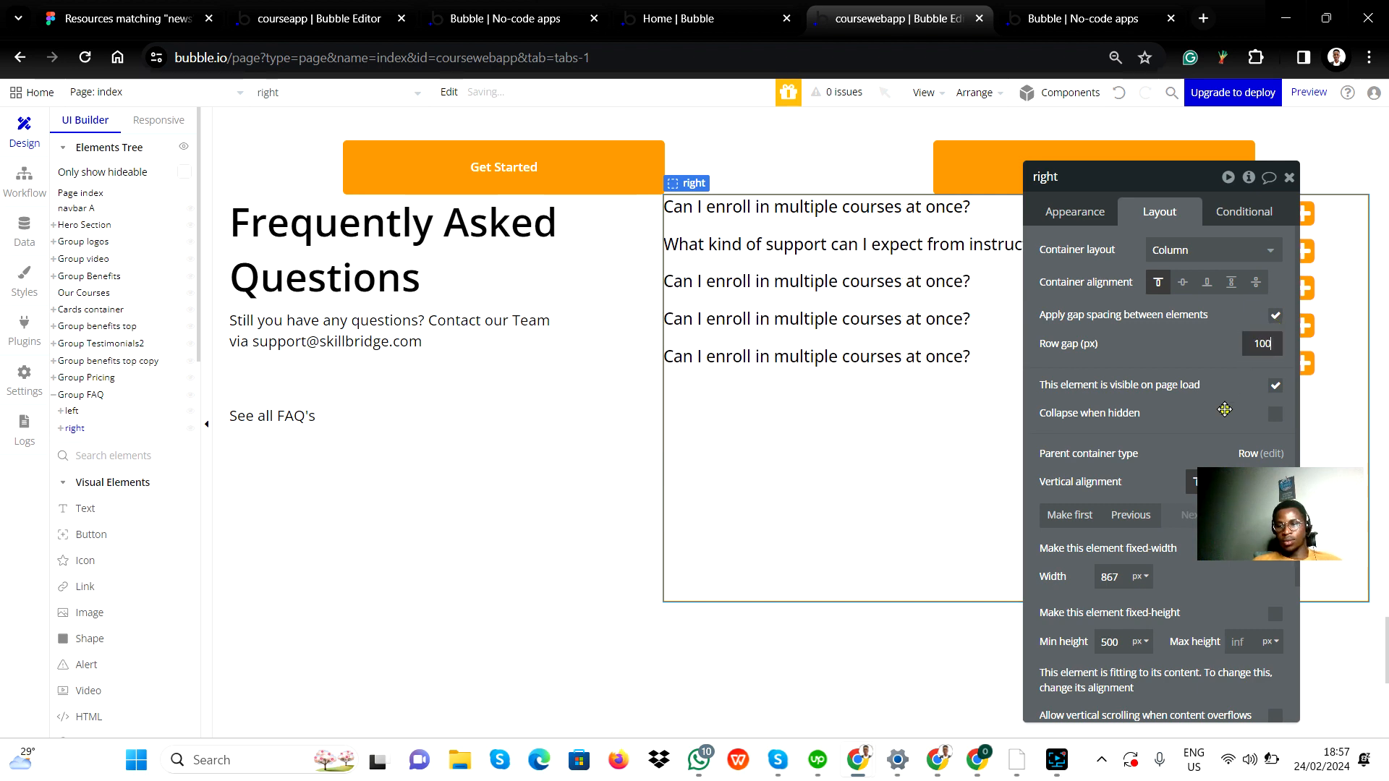
{"action": "type", "text": "0"}
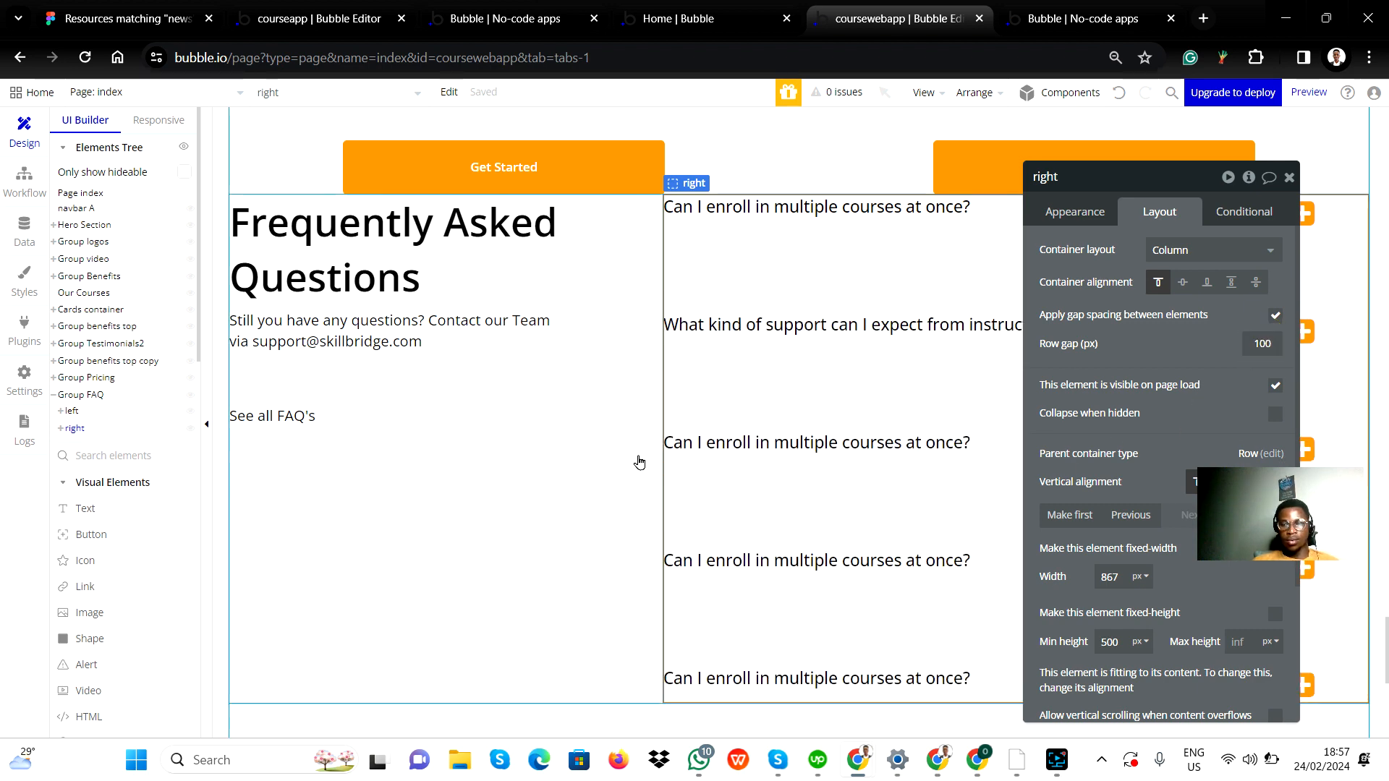
{"action": "key", "text": "alt+Tab"}
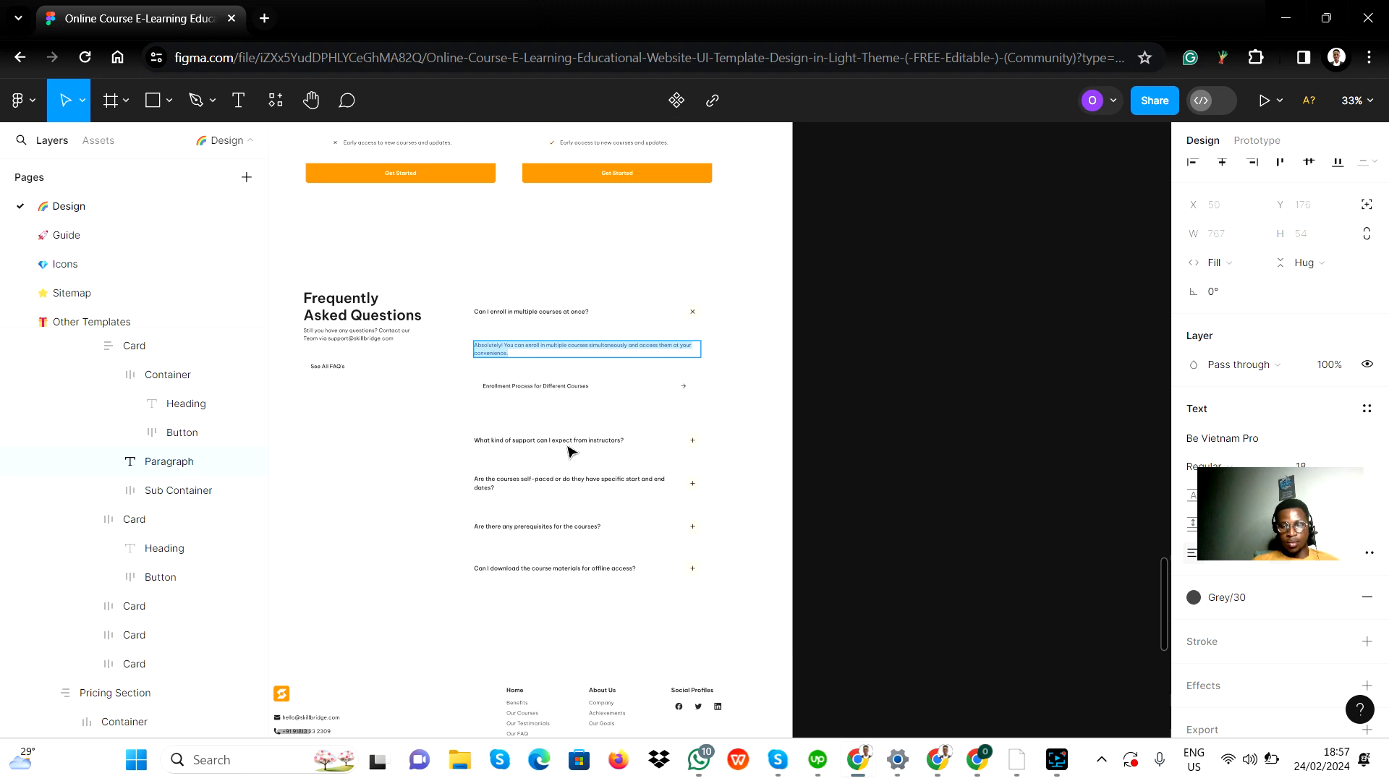
{"action": "key", "text": "alt+Tab"}
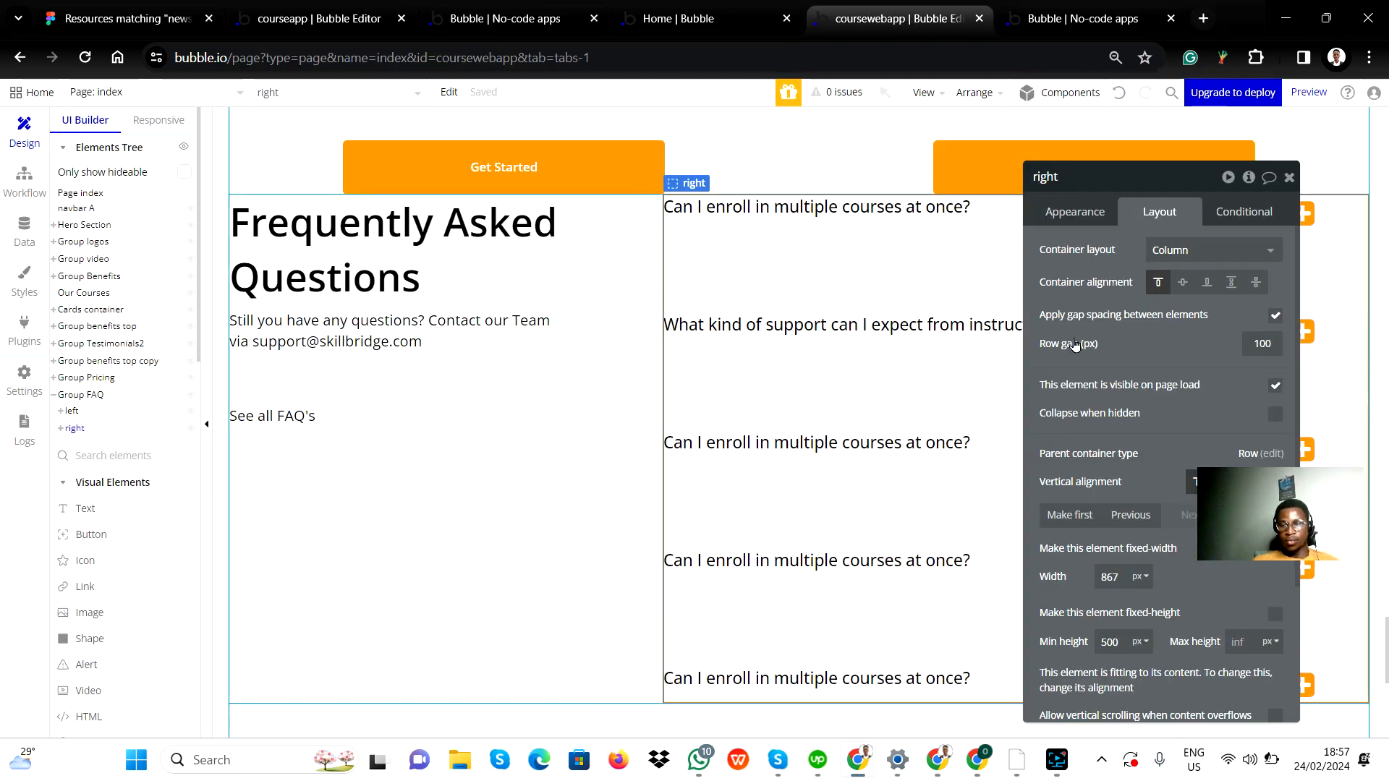
Review the FAQ section on the canvas against the Figma design.
{"action": "left_click", "coordinate": [1292, 177]}
{"action": "left_click", "coordinate": [411, 518]}
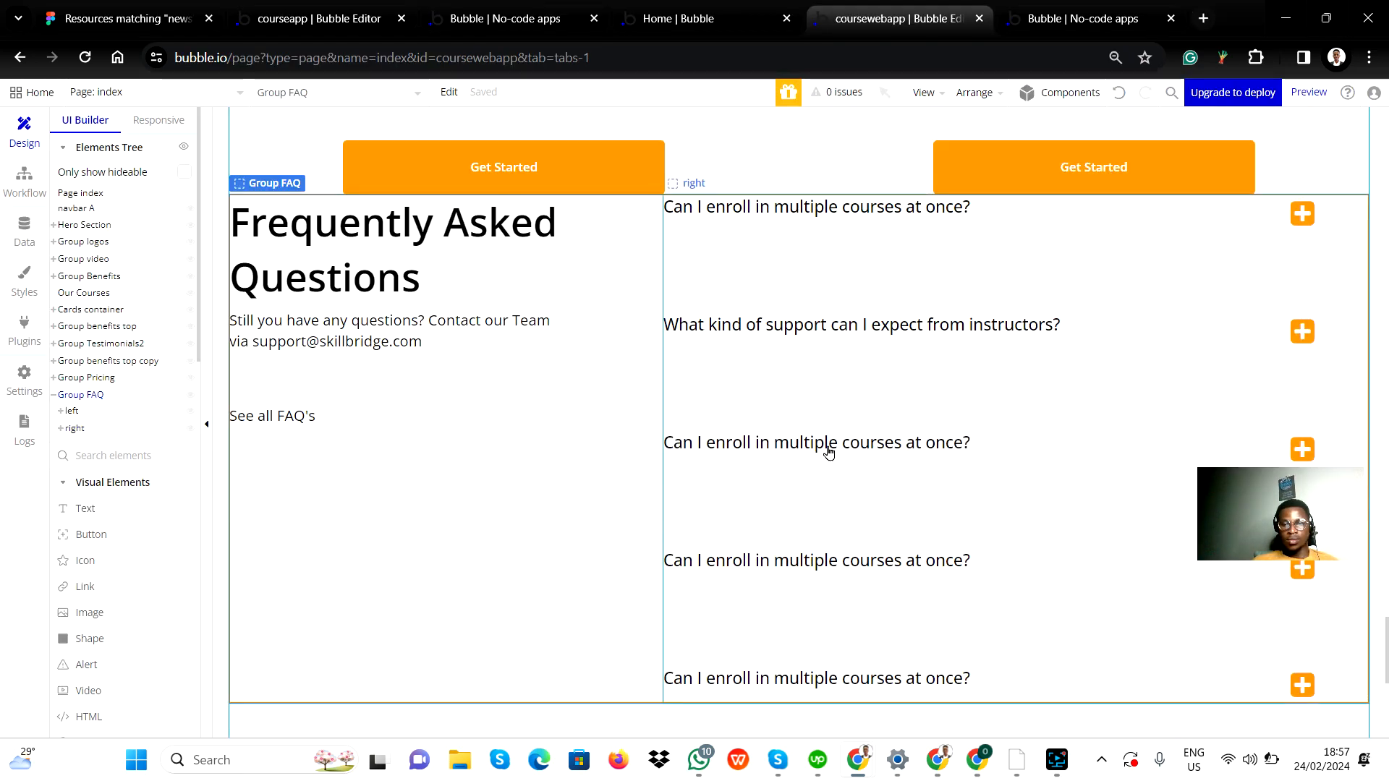
{"action": "scroll", "coordinate": [897, 424], "scroll_direction": "down", "scroll_amount": 1}
{"action": "scroll", "coordinate": [897, 424], "scroll_direction": "up", "scroll_amount": 1}
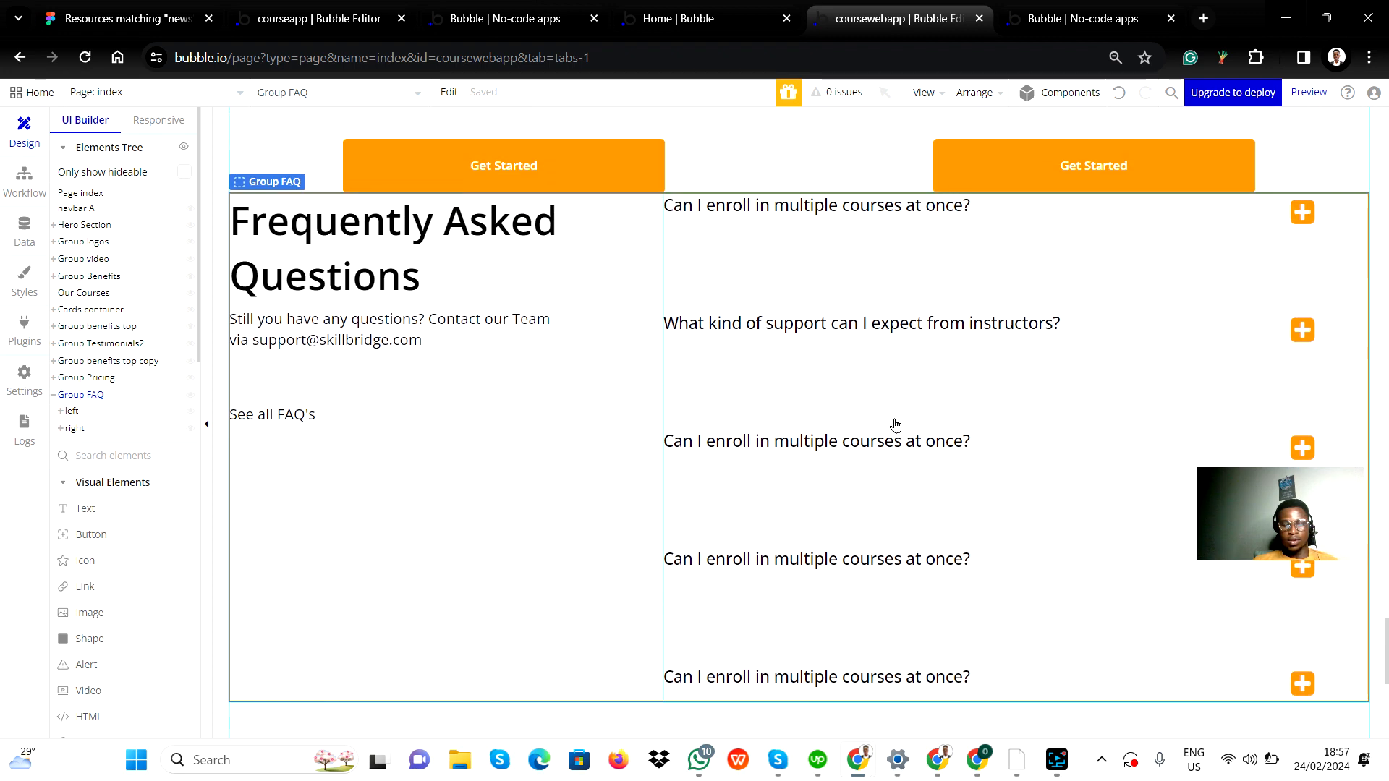
{"action": "key", "text": "alt+Tab"}
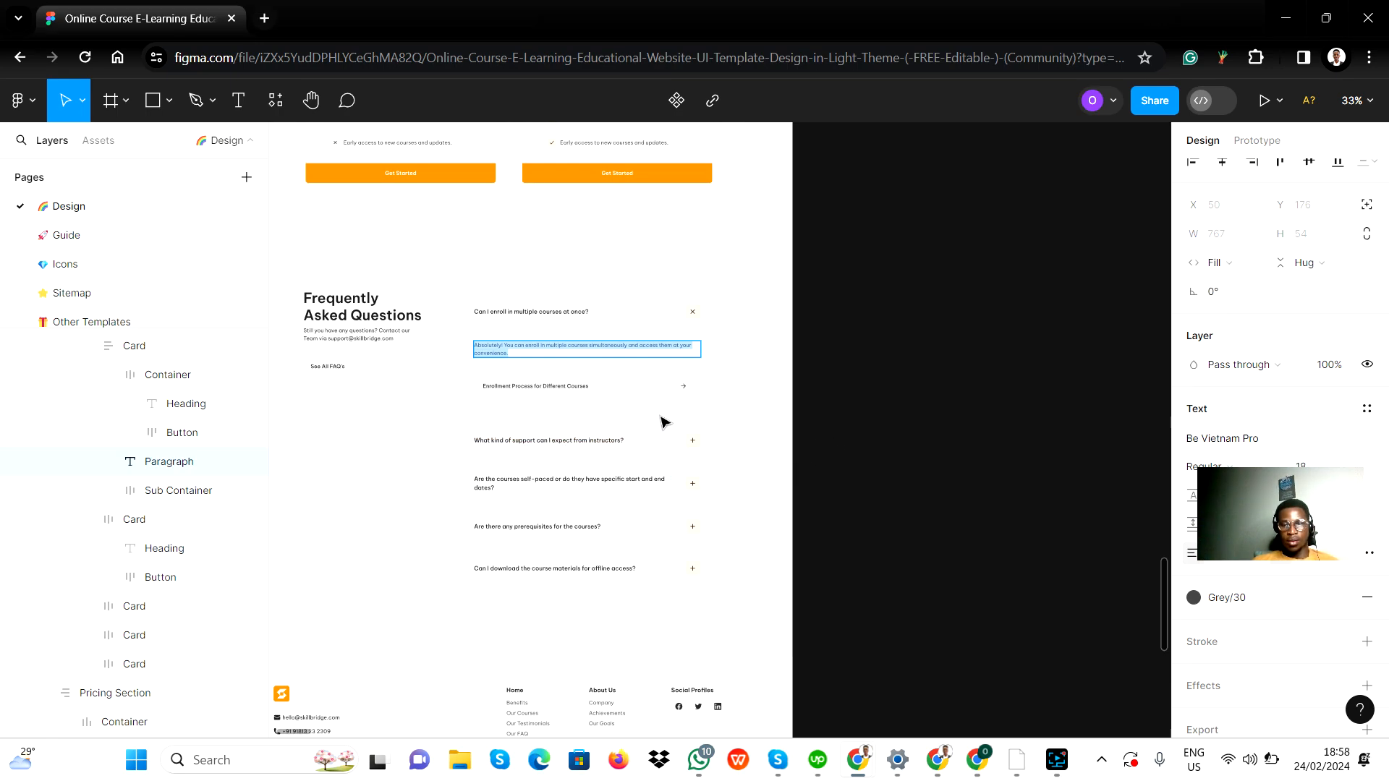
{"action": "key", "text": "alt+Tab"}
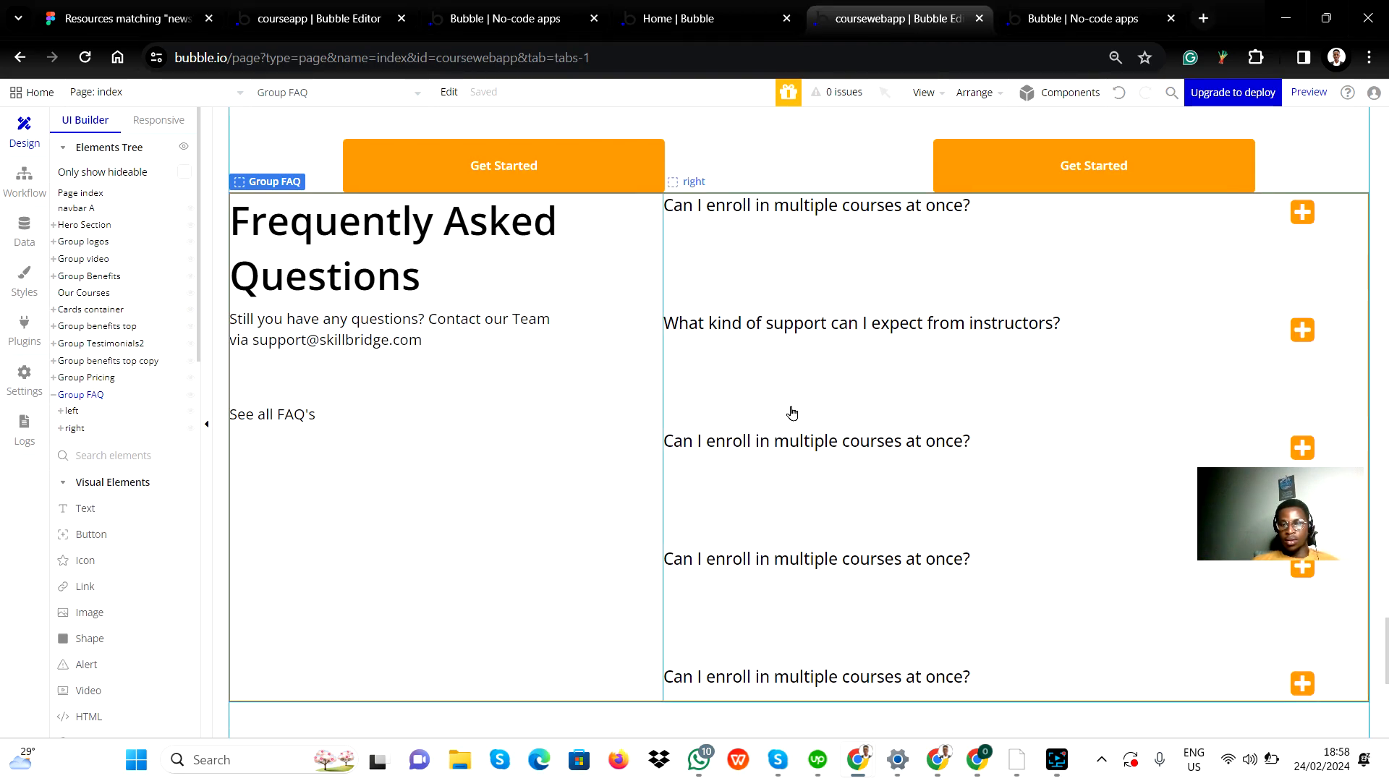
Reopen the right group's layout and set its row gap back to 50 px.
{"action": "double_click", "coordinate": [755, 392]}
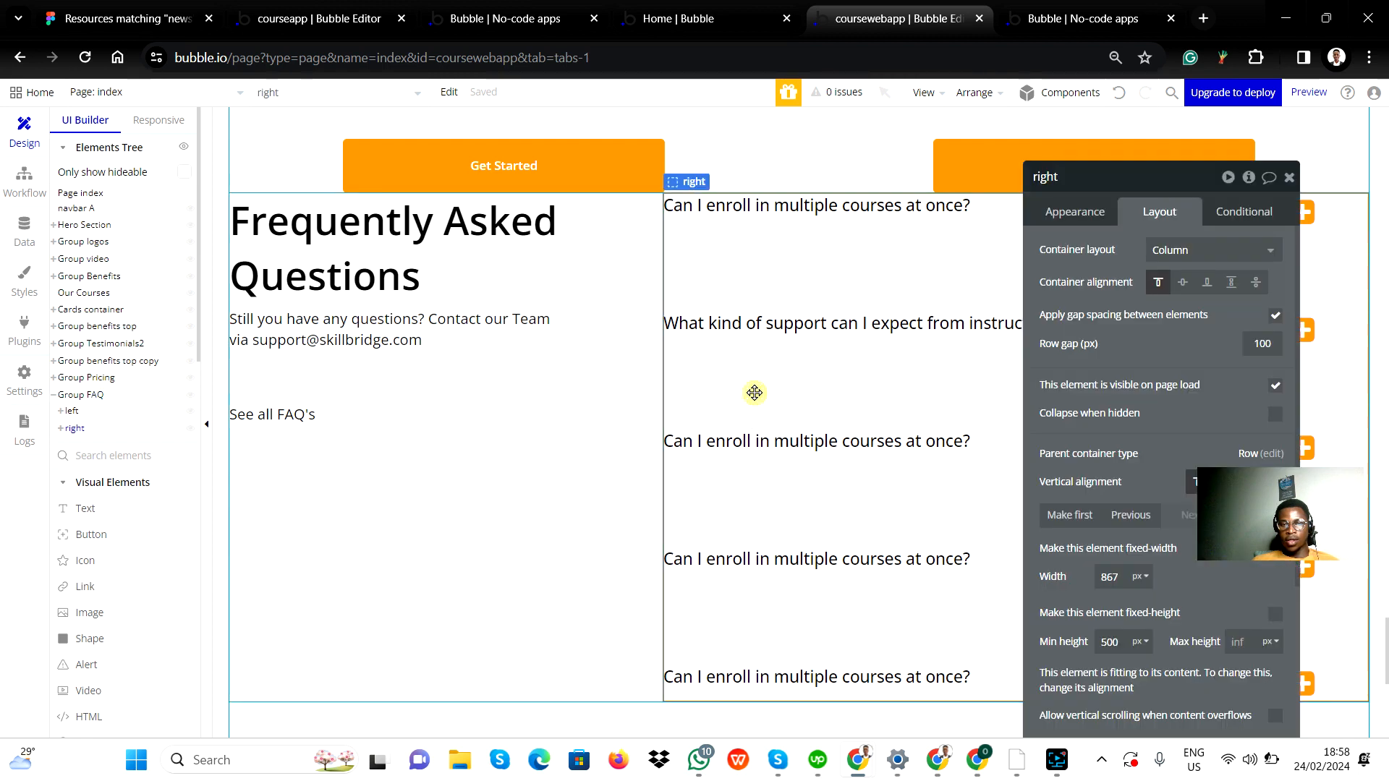
{"action": "double_click", "coordinate": [1263, 343]}
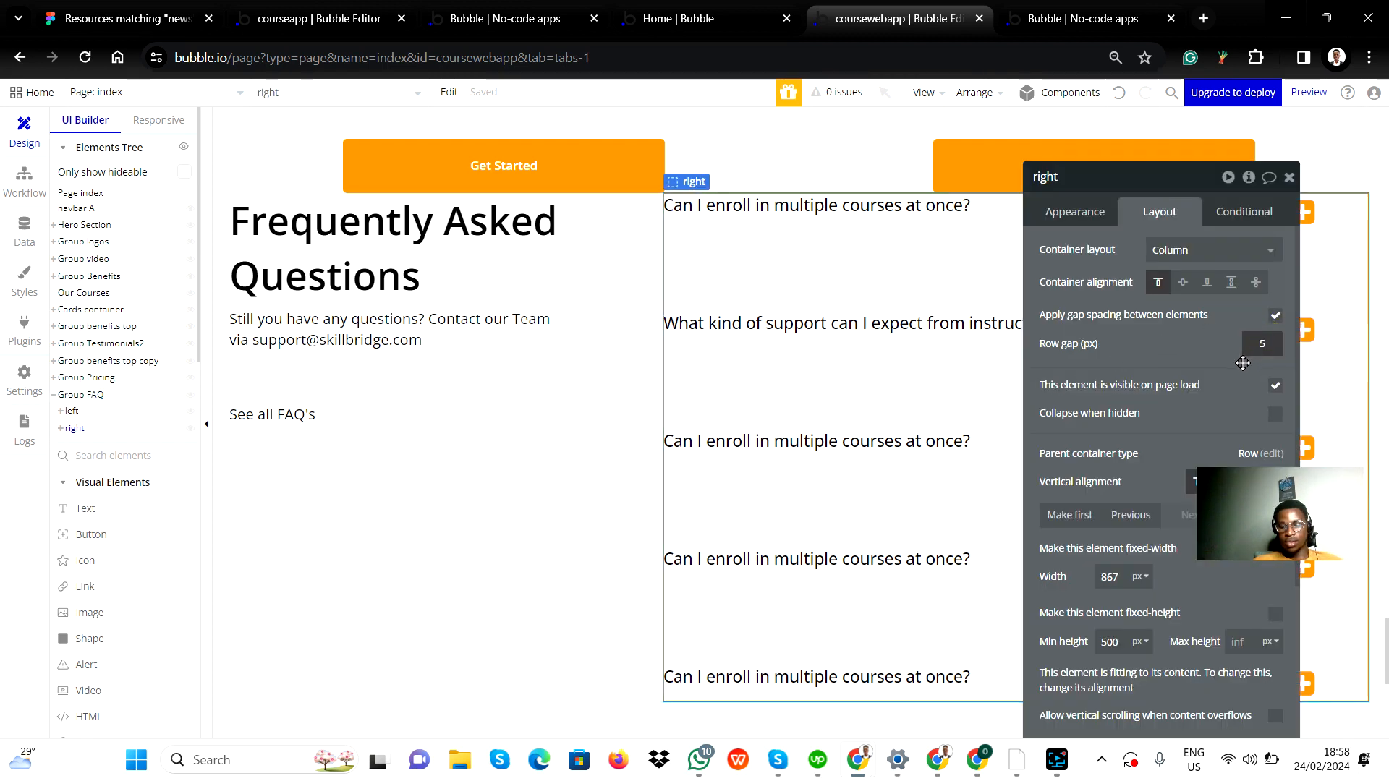
{"action": "left_click", "coordinate": [523, 578]}
Compare the FAQ section with the Figma design and close Group FAQ's property editor.
{"action": "key", "text": "alt+Tab"}
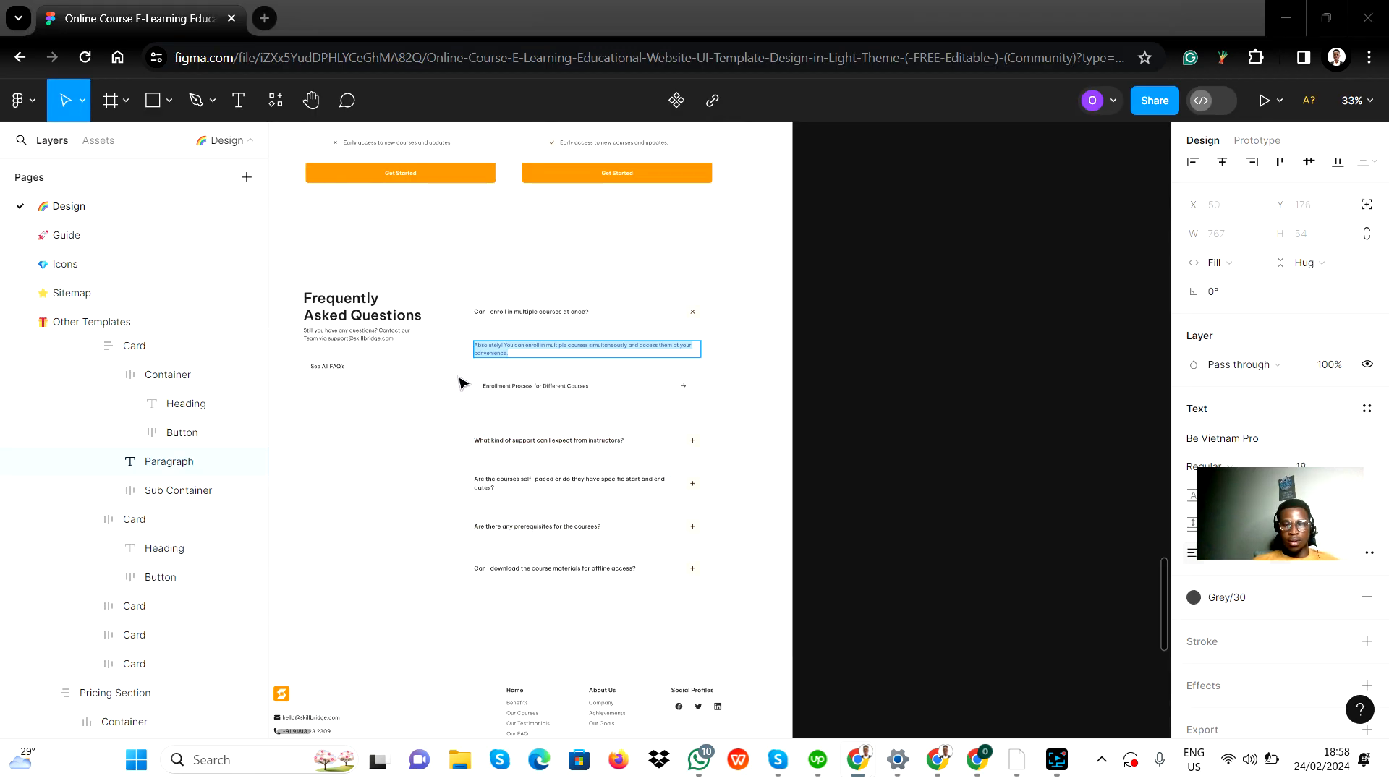
{"action": "key", "text": "alt+Tab"}
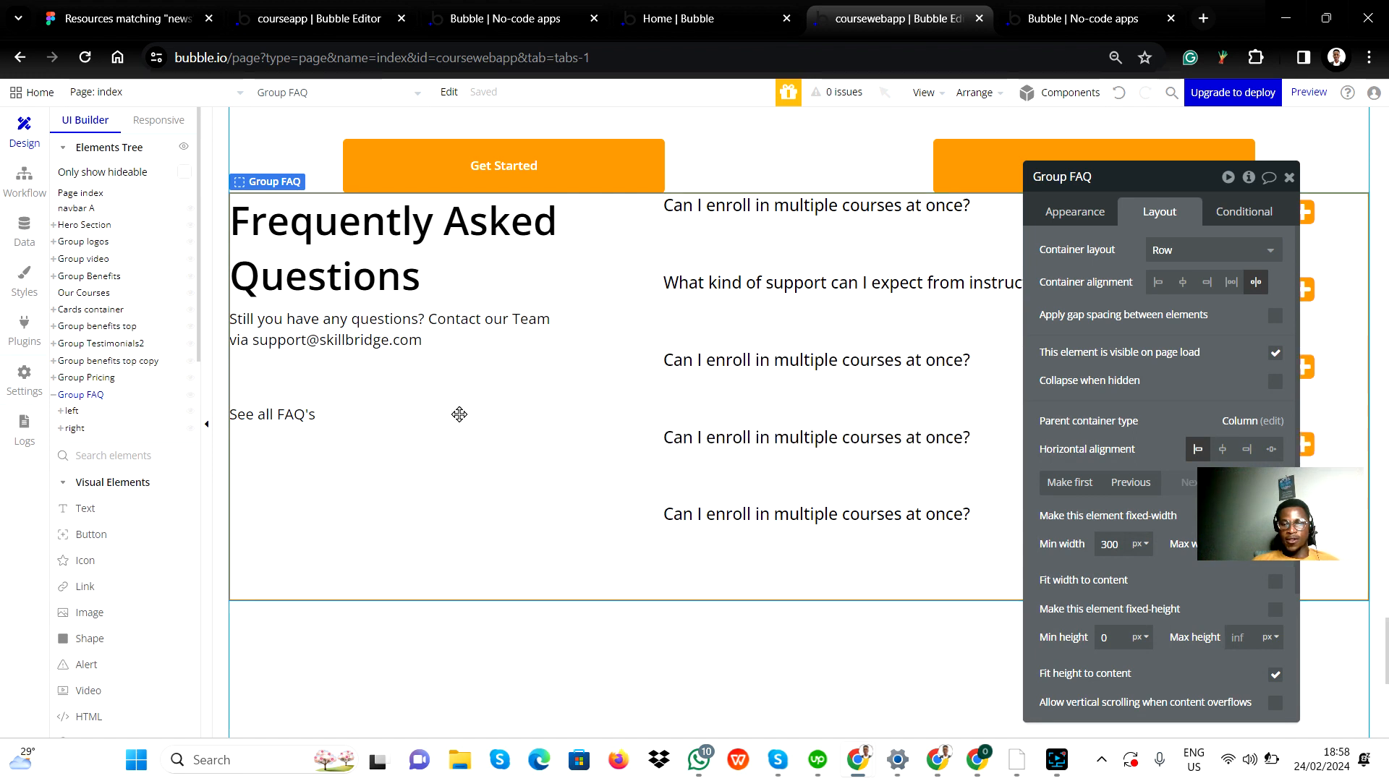
{"action": "left_click", "coordinate": [405, 532]}
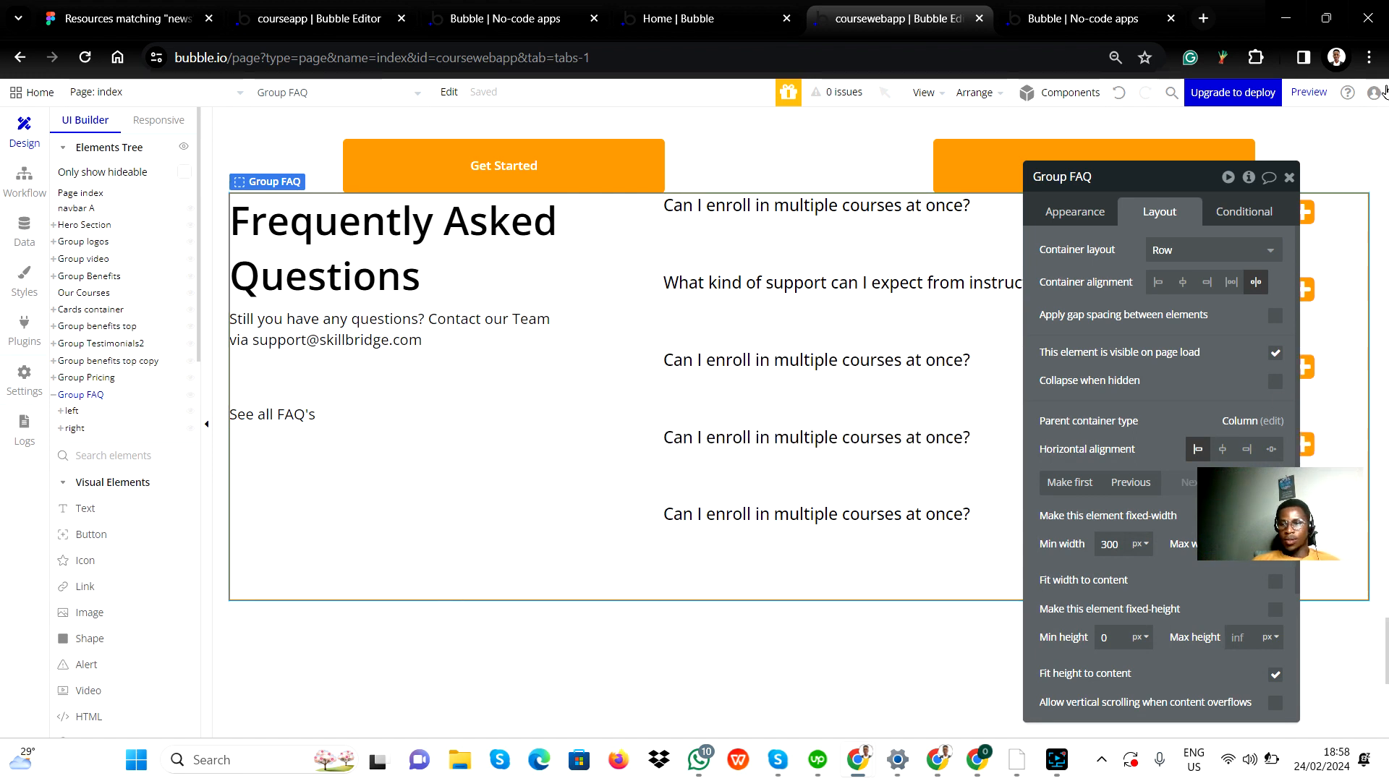
{"action": "left_click", "coordinate": [1290, 178]}
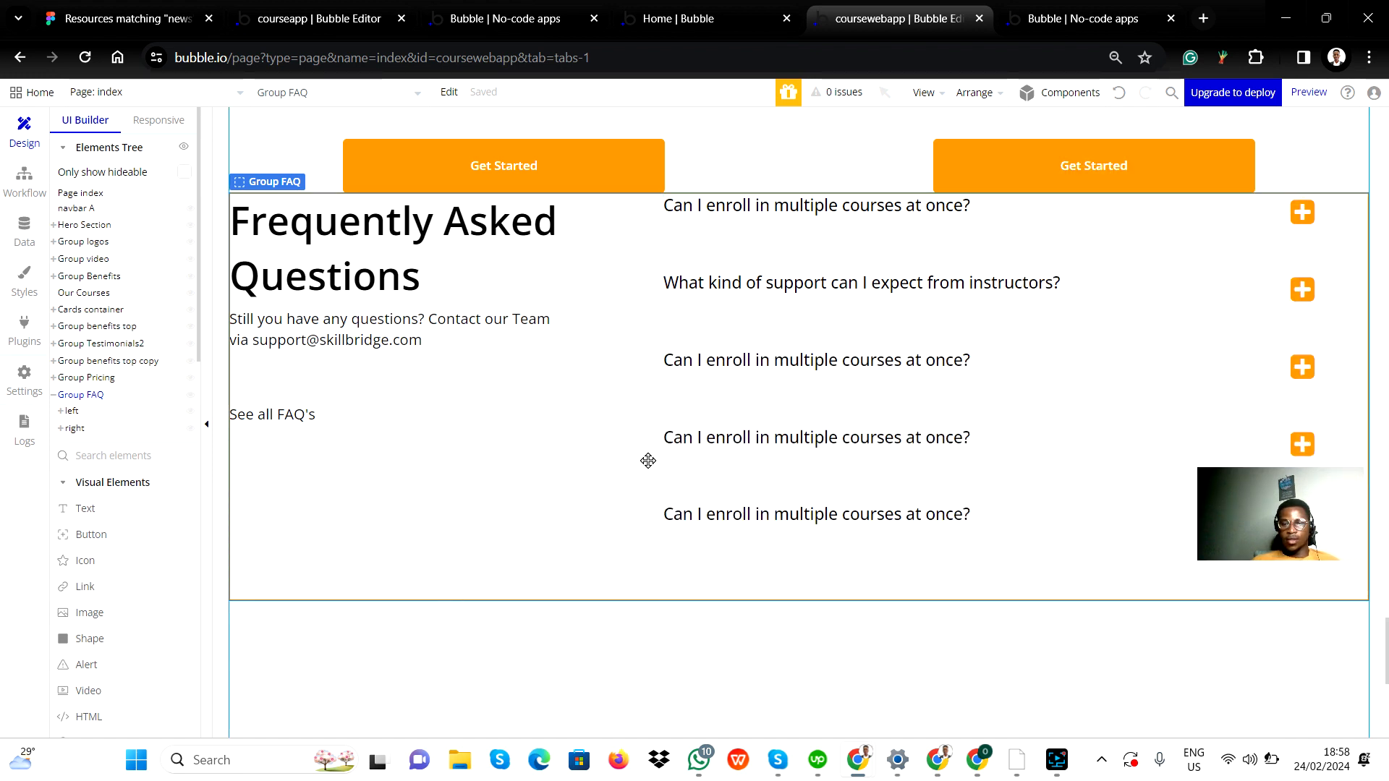
Make the right group non-fixed-width and set its minimum width to 60%.
{"action": "double_click", "coordinate": [1150, 566]}
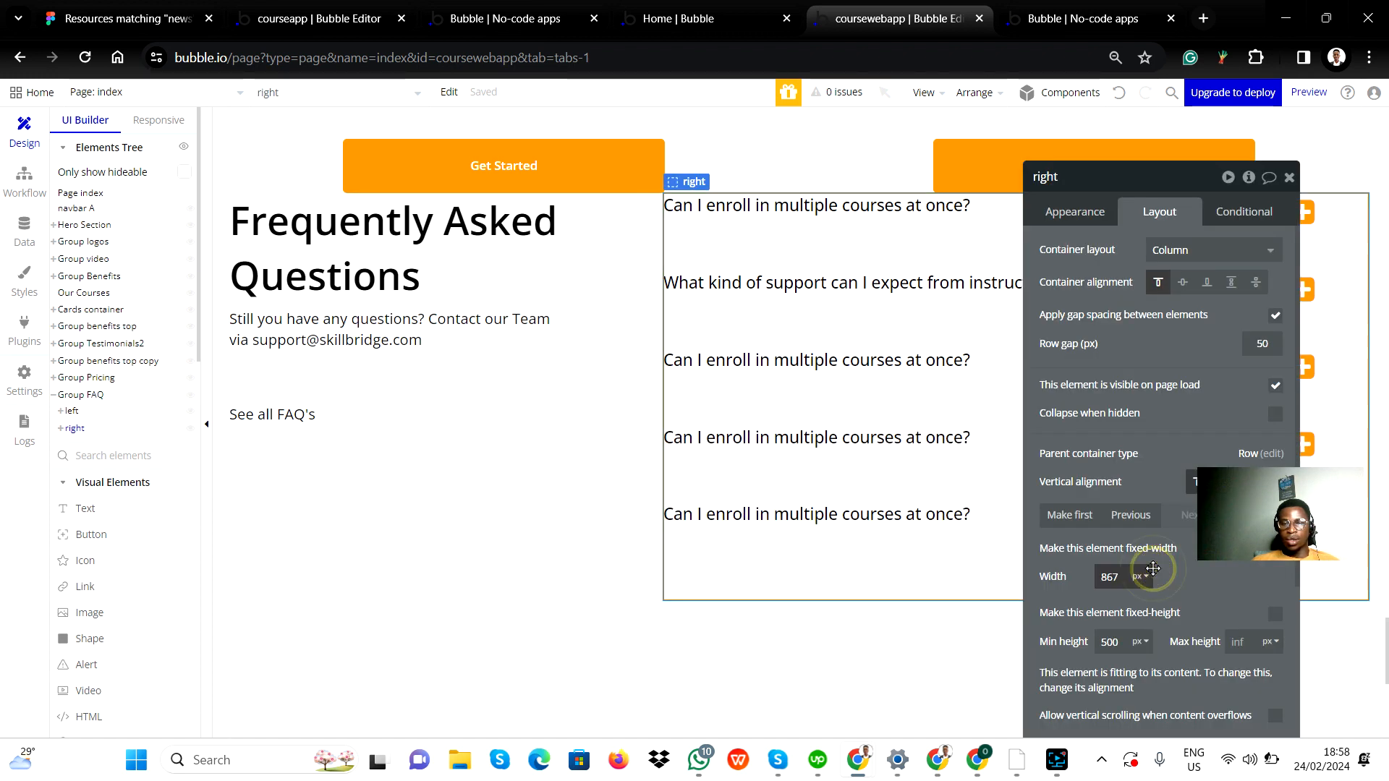
{"action": "left_click", "coordinate": [1276, 551]}
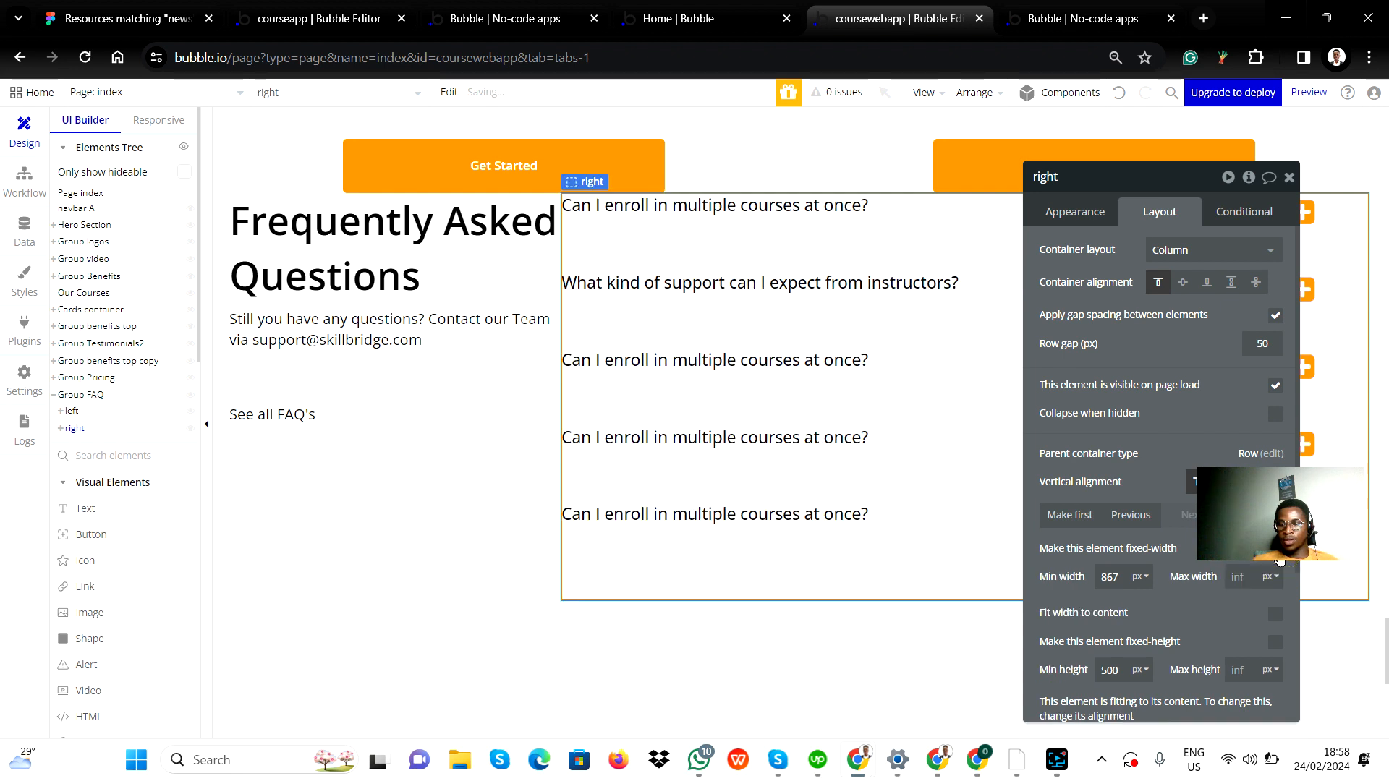
{"action": "double_click", "coordinate": [1114, 577]}
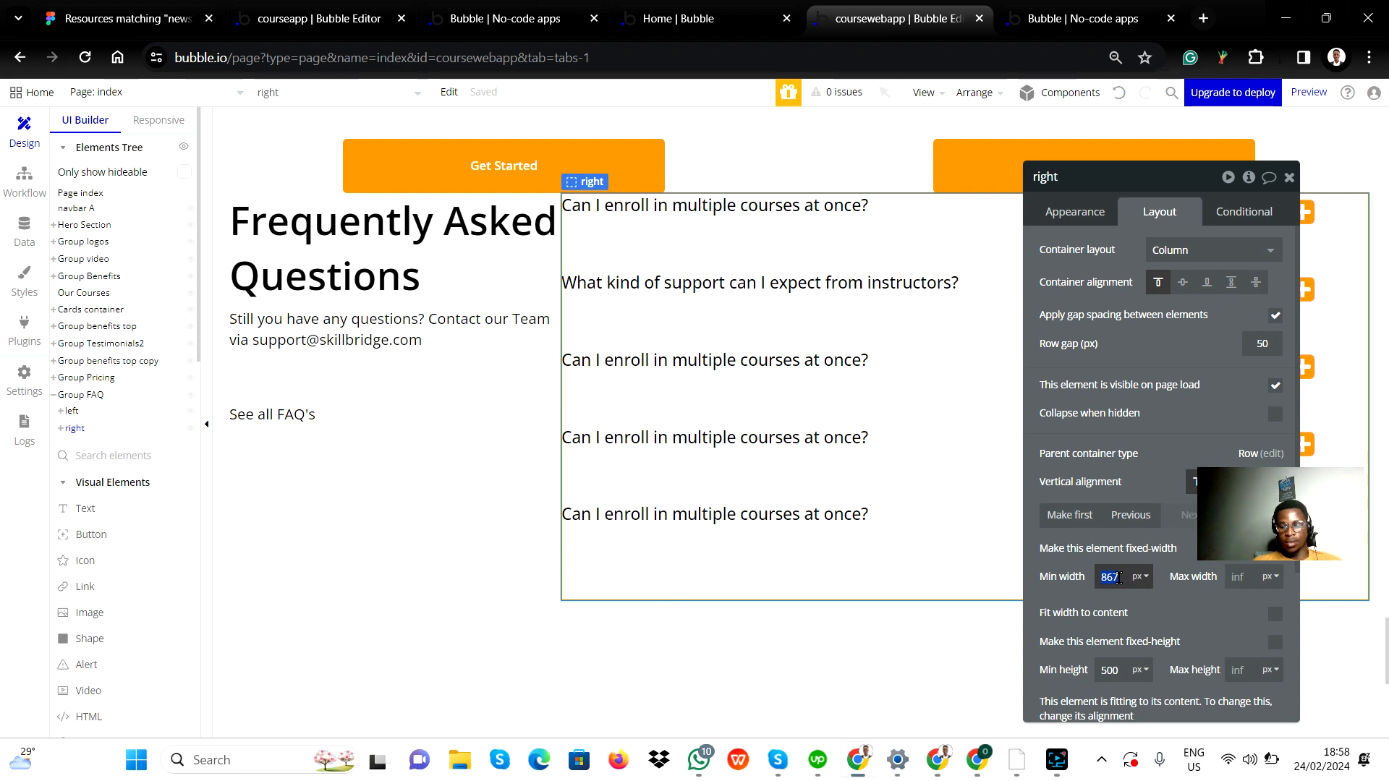
{"action": "type", "text": "700"}
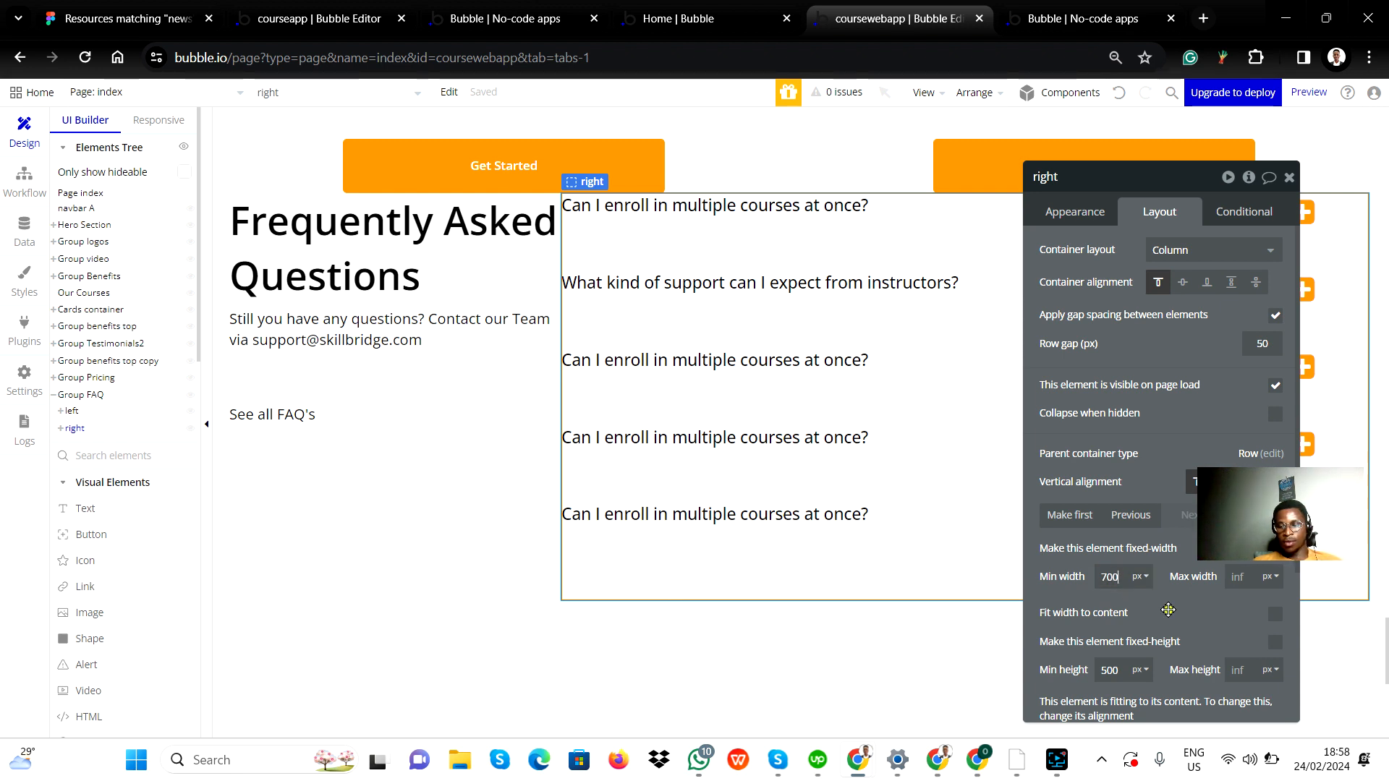
{"action": "left_click", "coordinate": [1142, 576]}
{"action": "left_click", "coordinate": [1138, 617]}
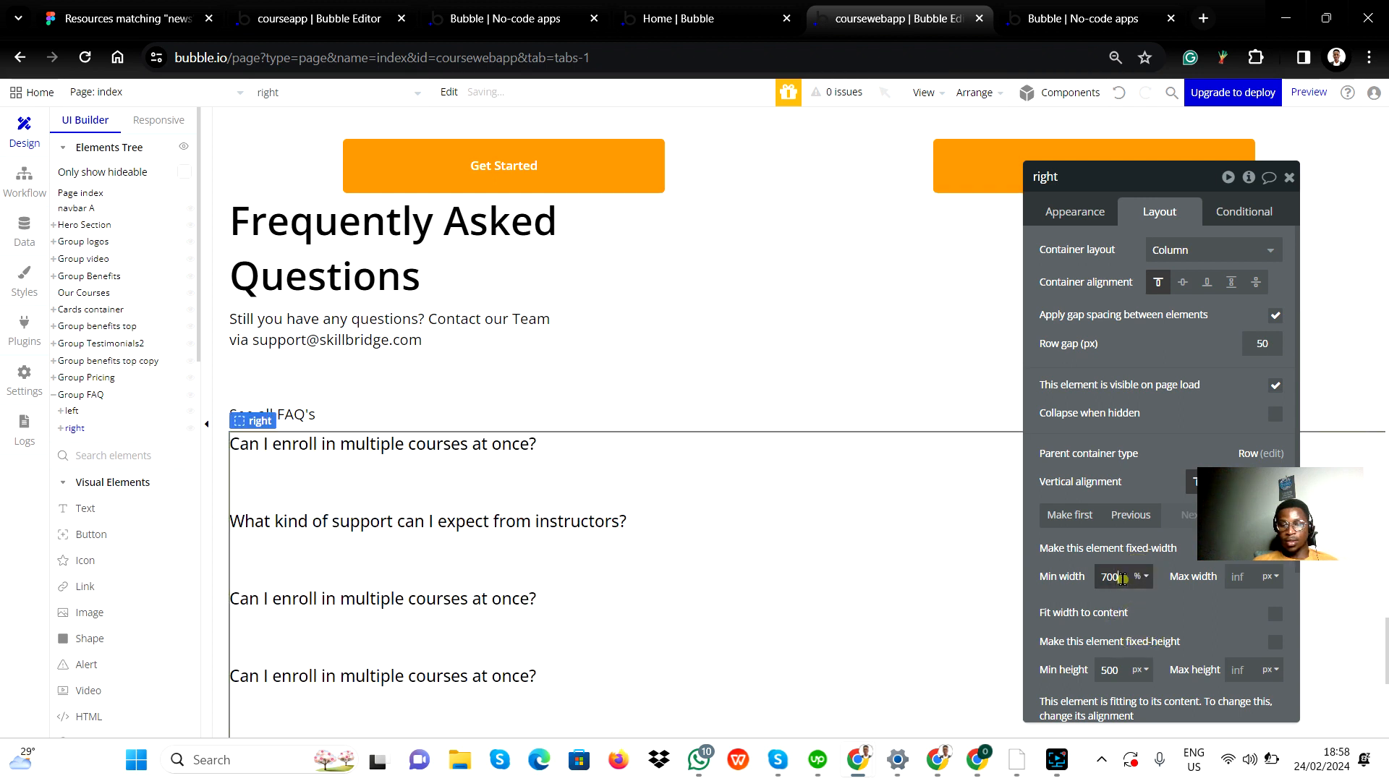
{"action": "double_click", "coordinate": [1114, 576]}
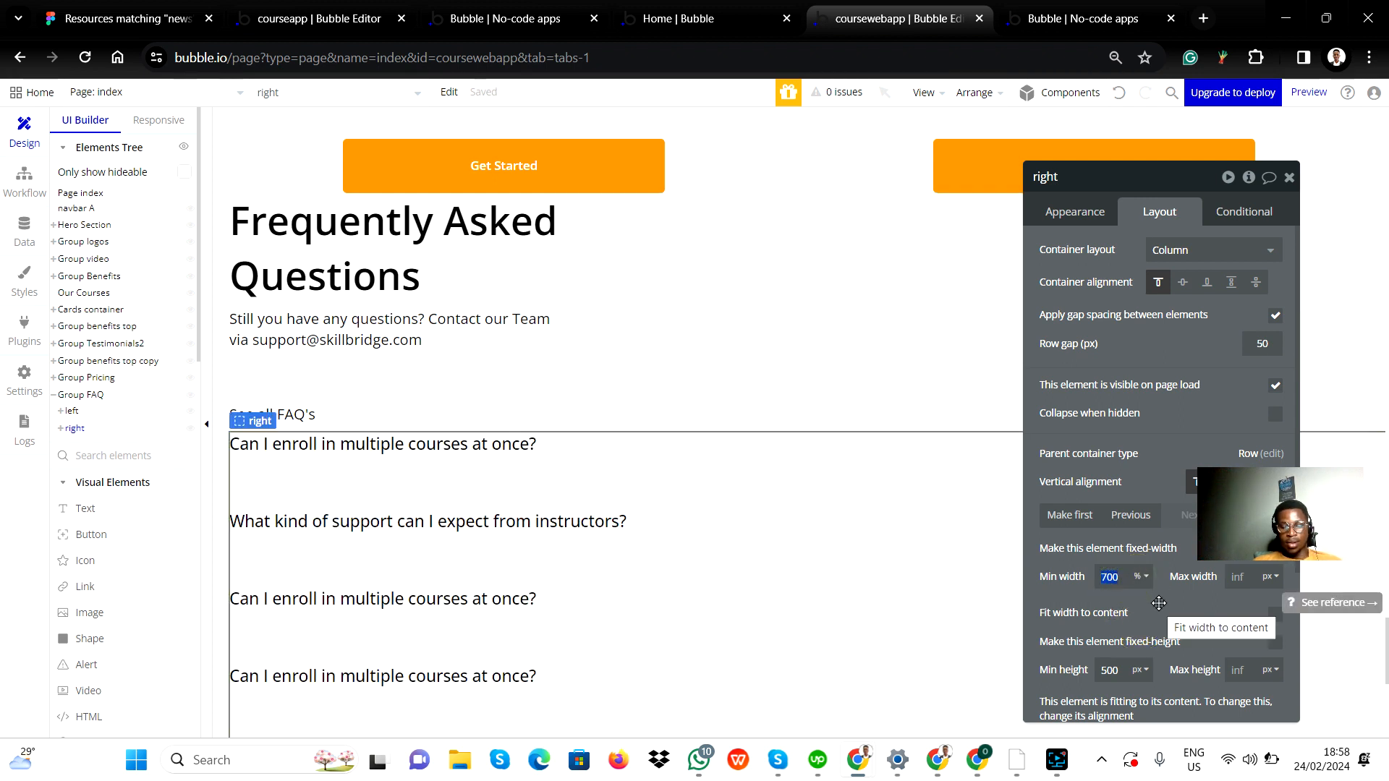
{"action": "type", "text": "70"}
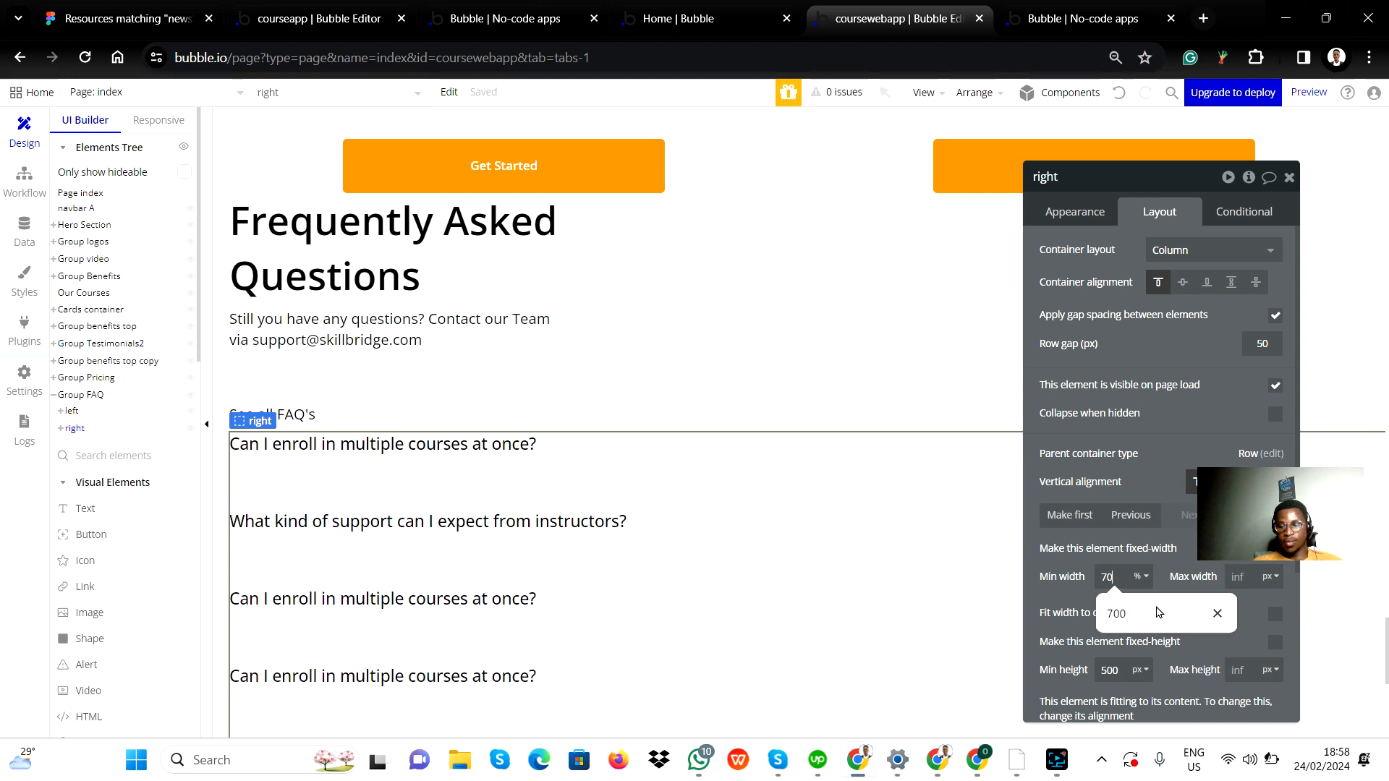
{"action": "left_click", "coordinate": [1255, 608]}
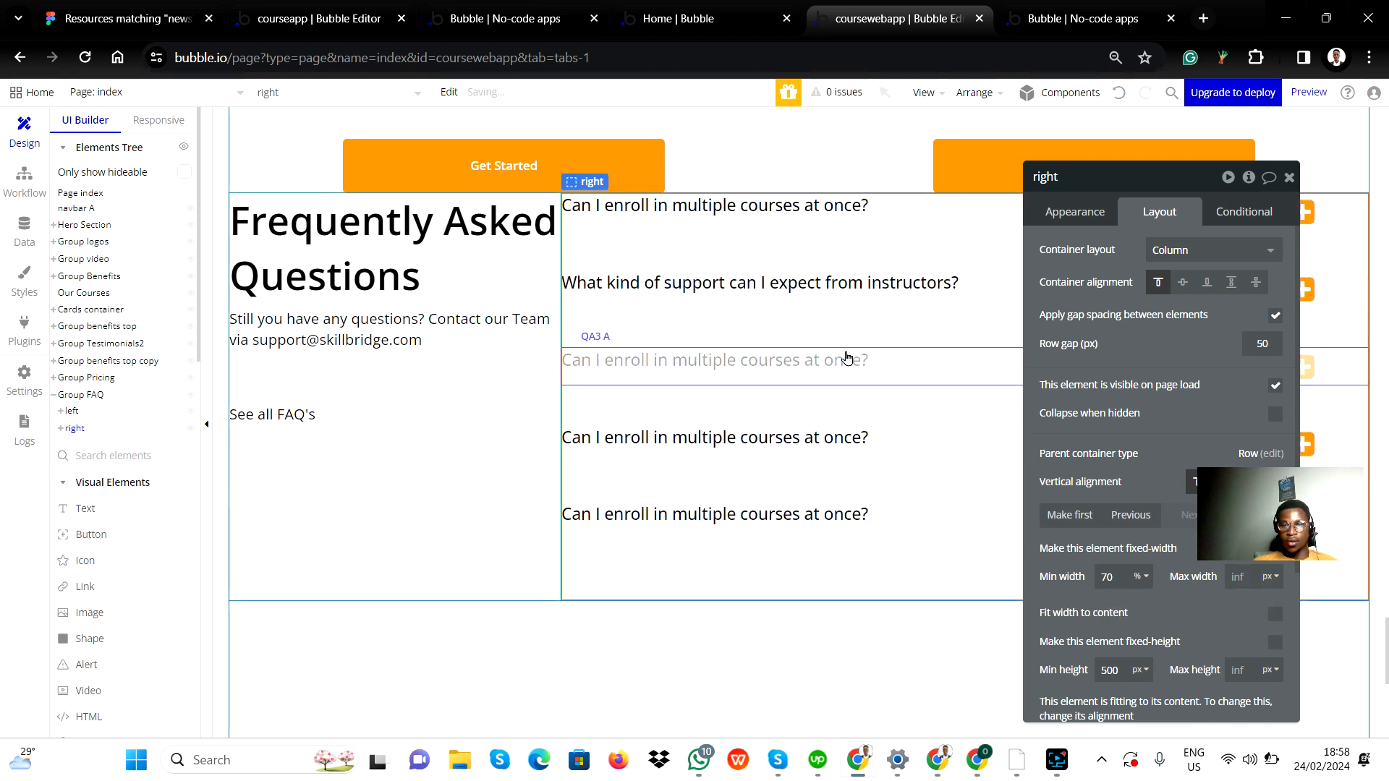
{"action": "left_click", "coordinate": [1122, 574]}
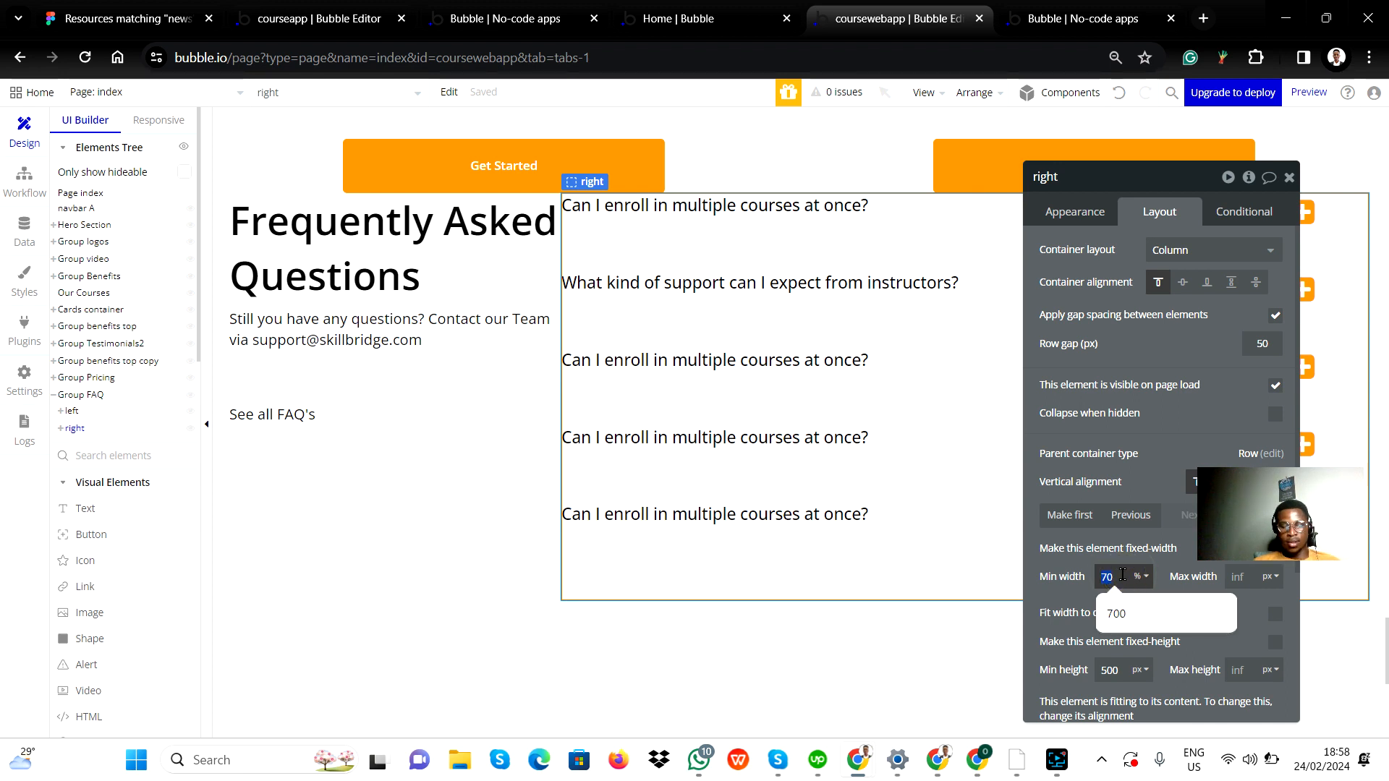
{"action": "type", "text": "60"}
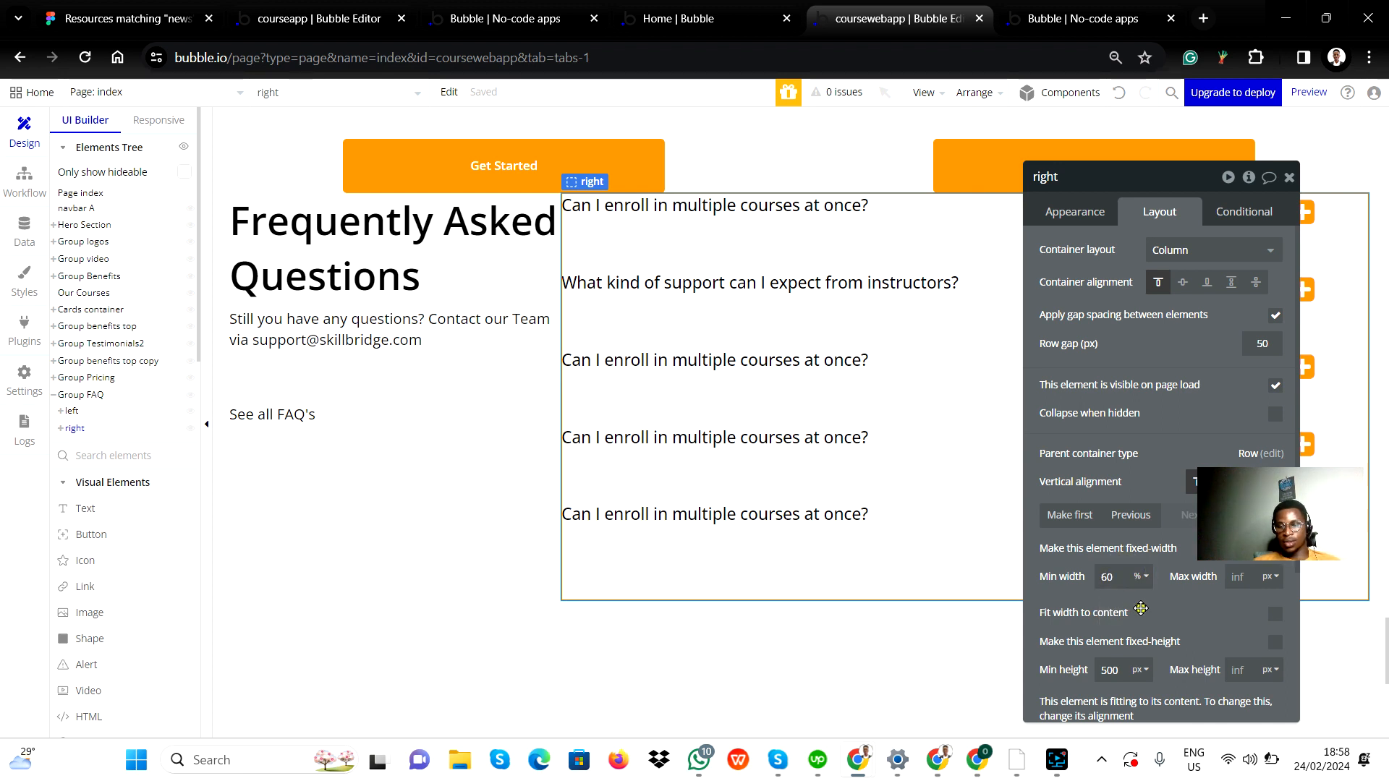
Set the right group's maximum width to 70%.
{"action": "left_click", "coordinate": [1146, 607]}
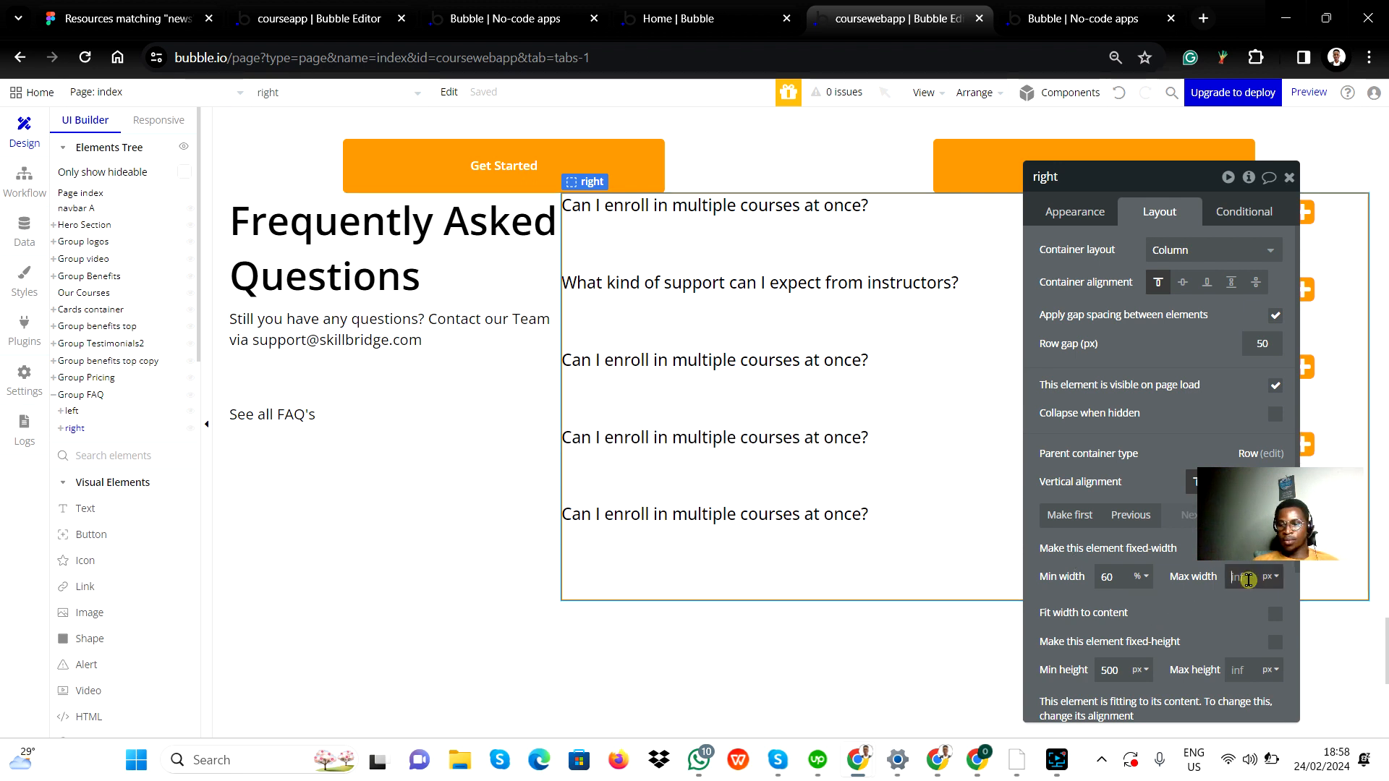
{"action": "left_click", "coordinate": [1272, 584]}
{"action": "left_click", "coordinate": [1268, 624]}
{"action": "double_click", "coordinate": [1244, 579]}
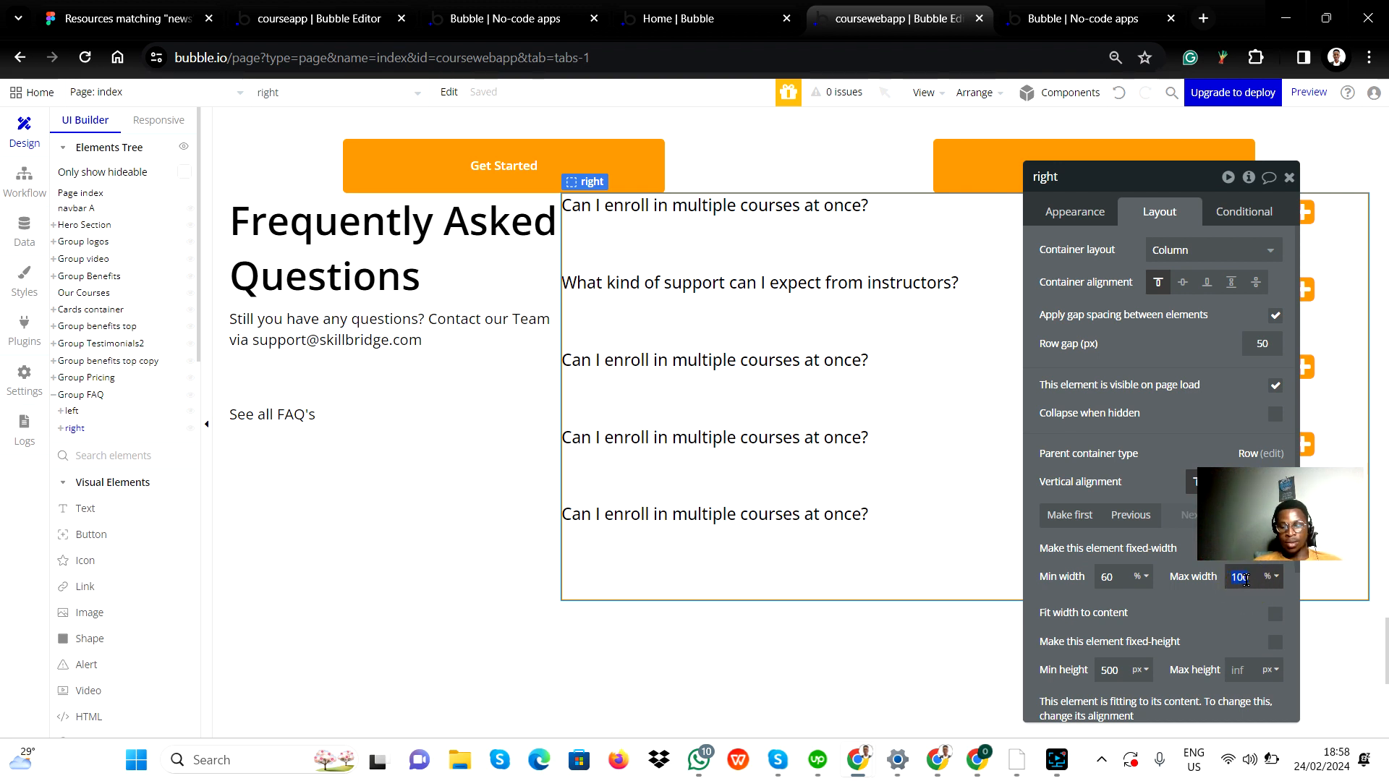
{"action": "type", "text": "70"}
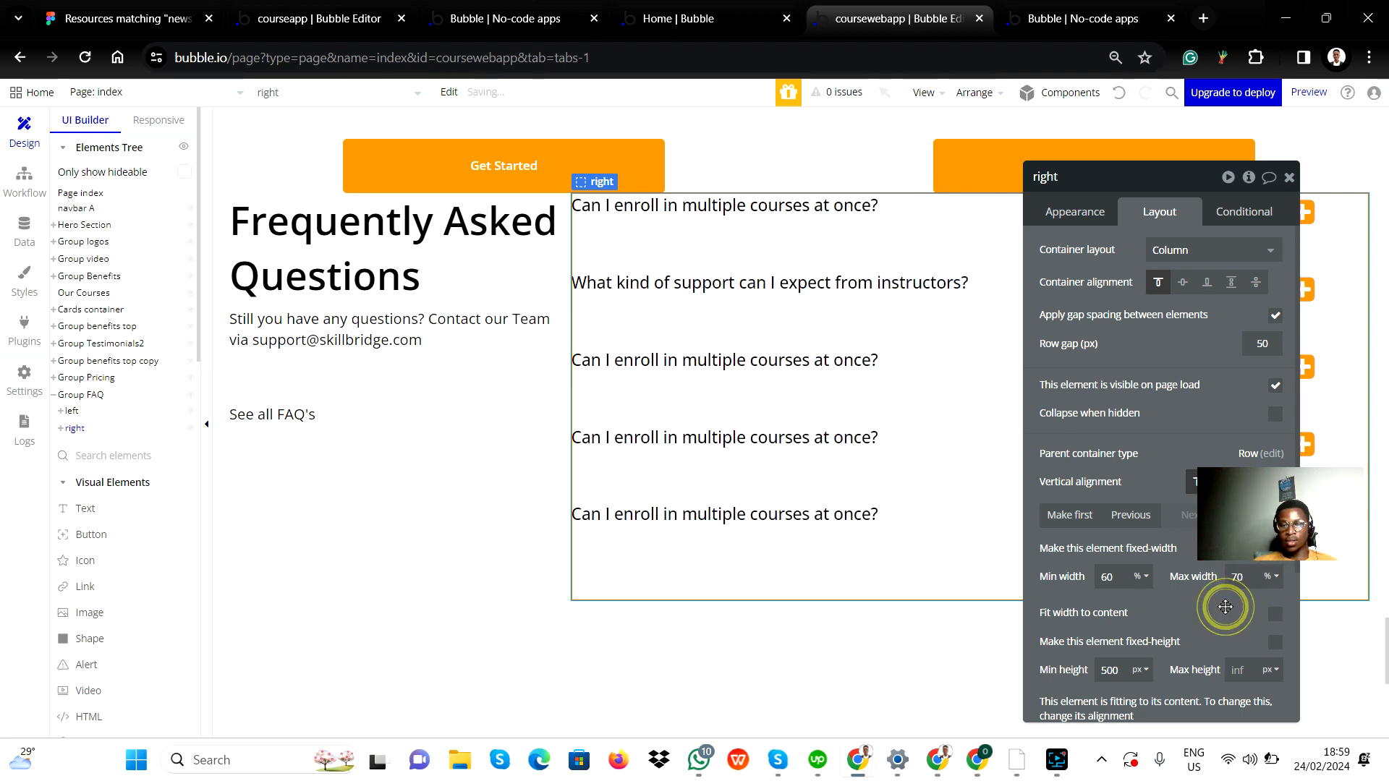
Make the left group non-fixed-width, set its minimum width to 20%, and close the property editor.
{"action": "left_click", "coordinate": [500, 381]}
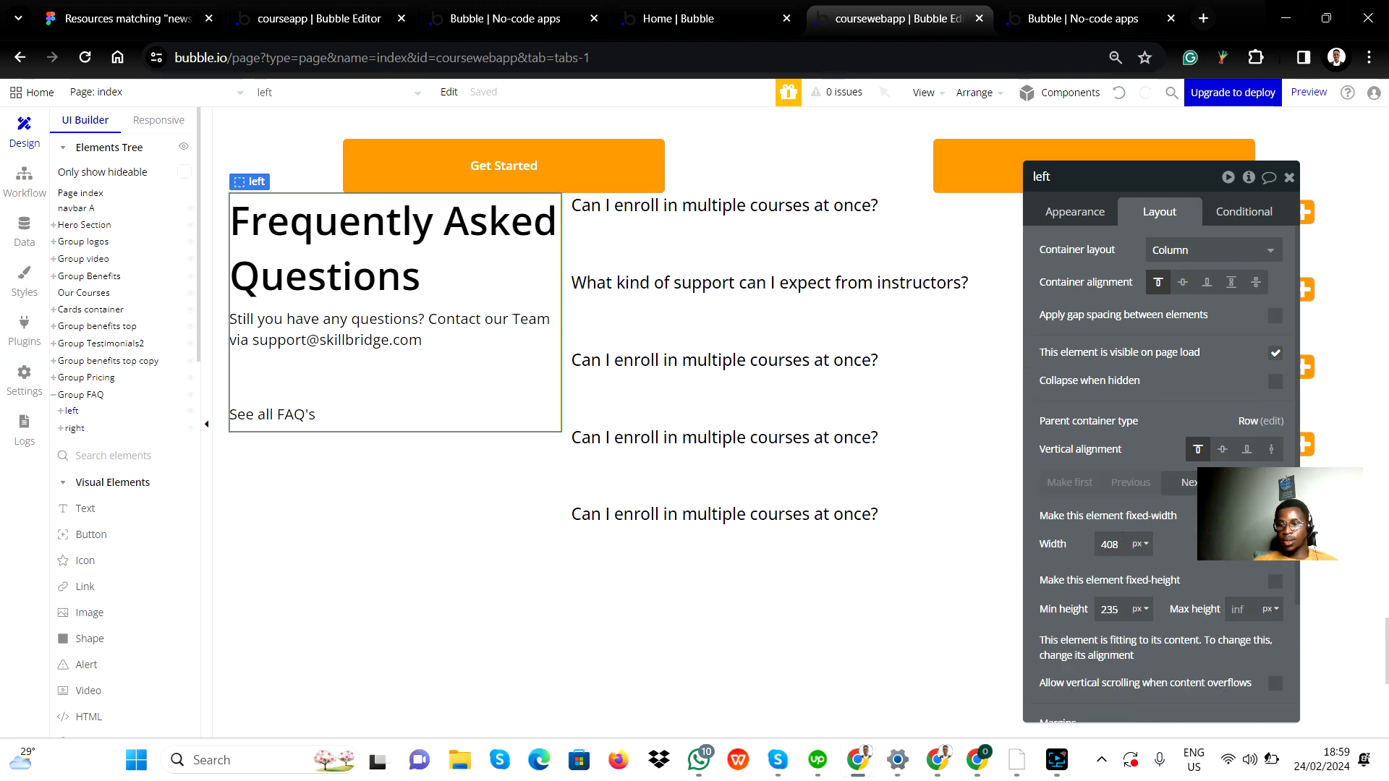
{"action": "left_click", "coordinate": [1275, 515]}
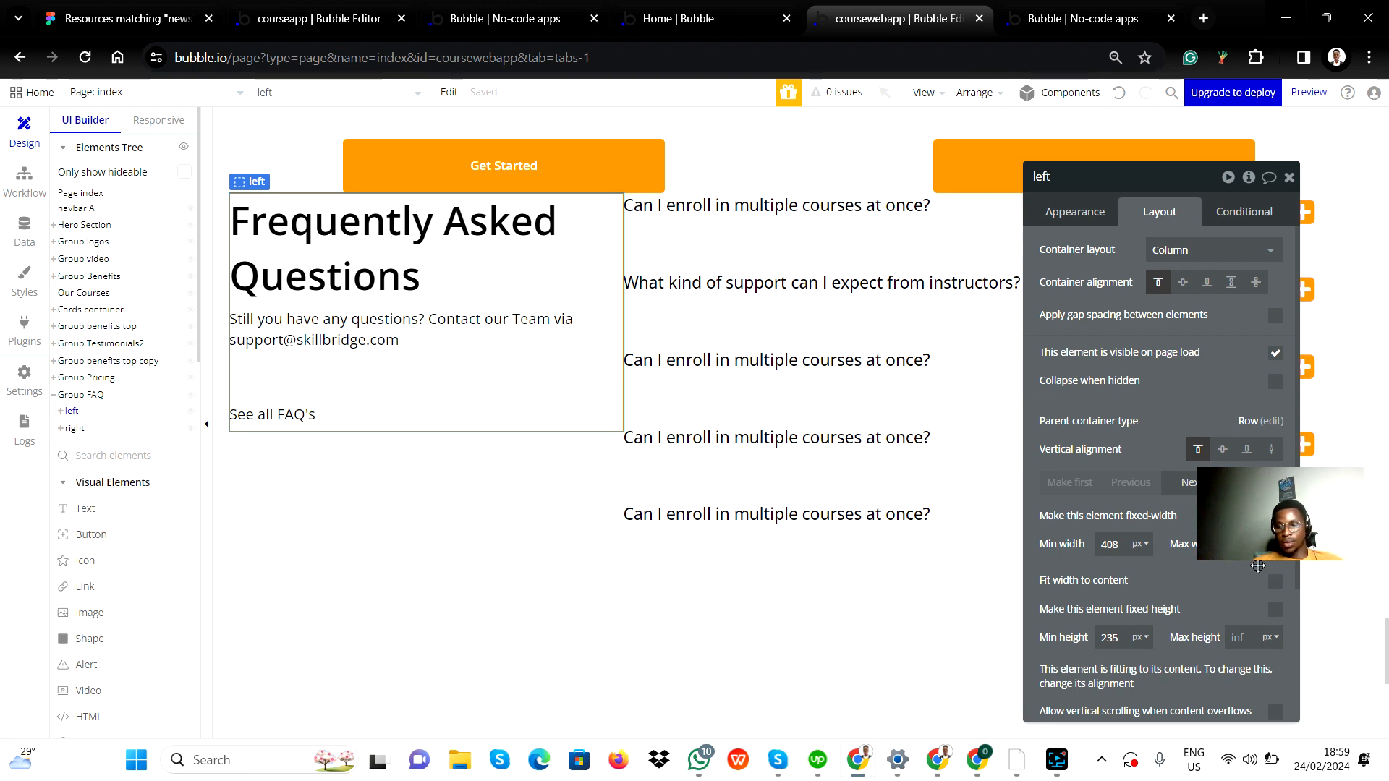
{"action": "left_click", "coordinate": [1275, 581]}
{"action": "left_click", "coordinate": [1273, 590]}
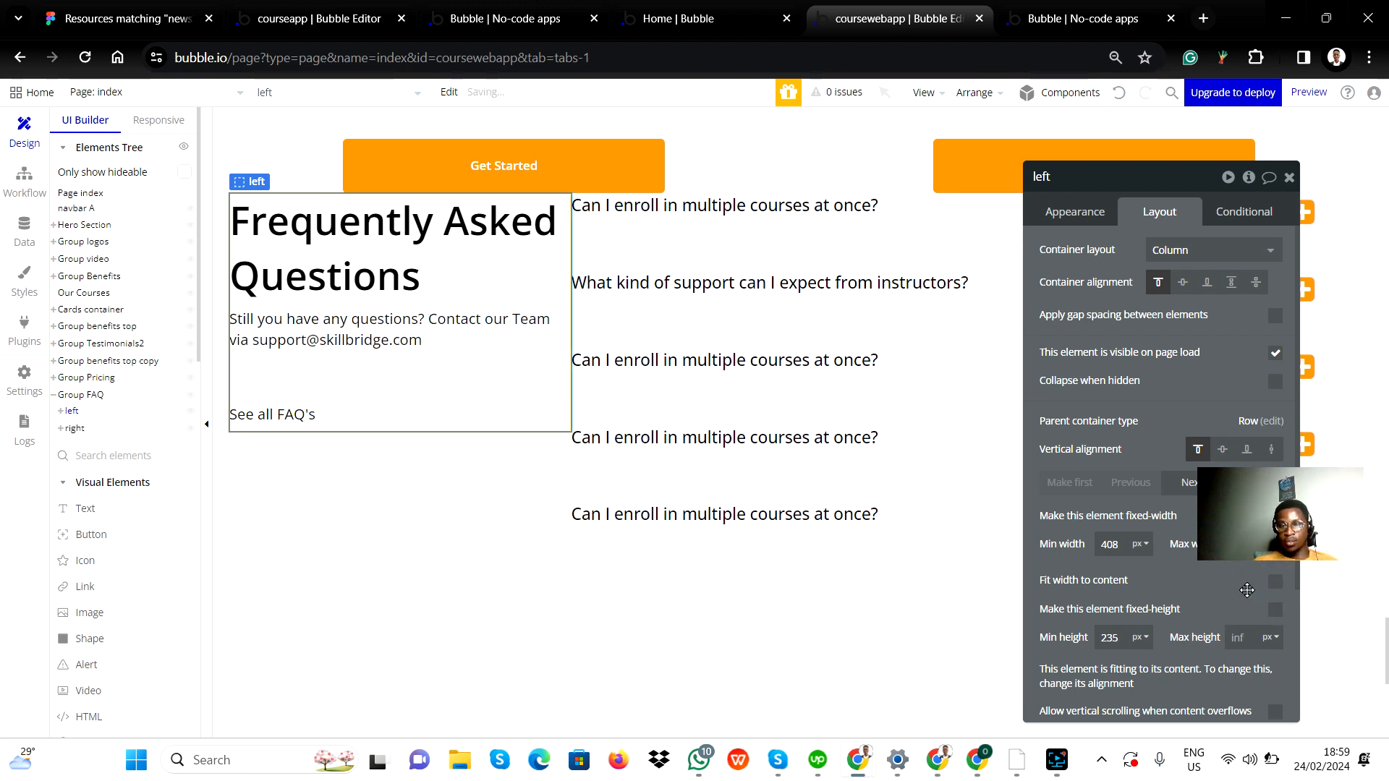
{"action": "left_click", "coordinate": [1142, 549]}
{"action": "left_click", "coordinate": [1141, 586]}
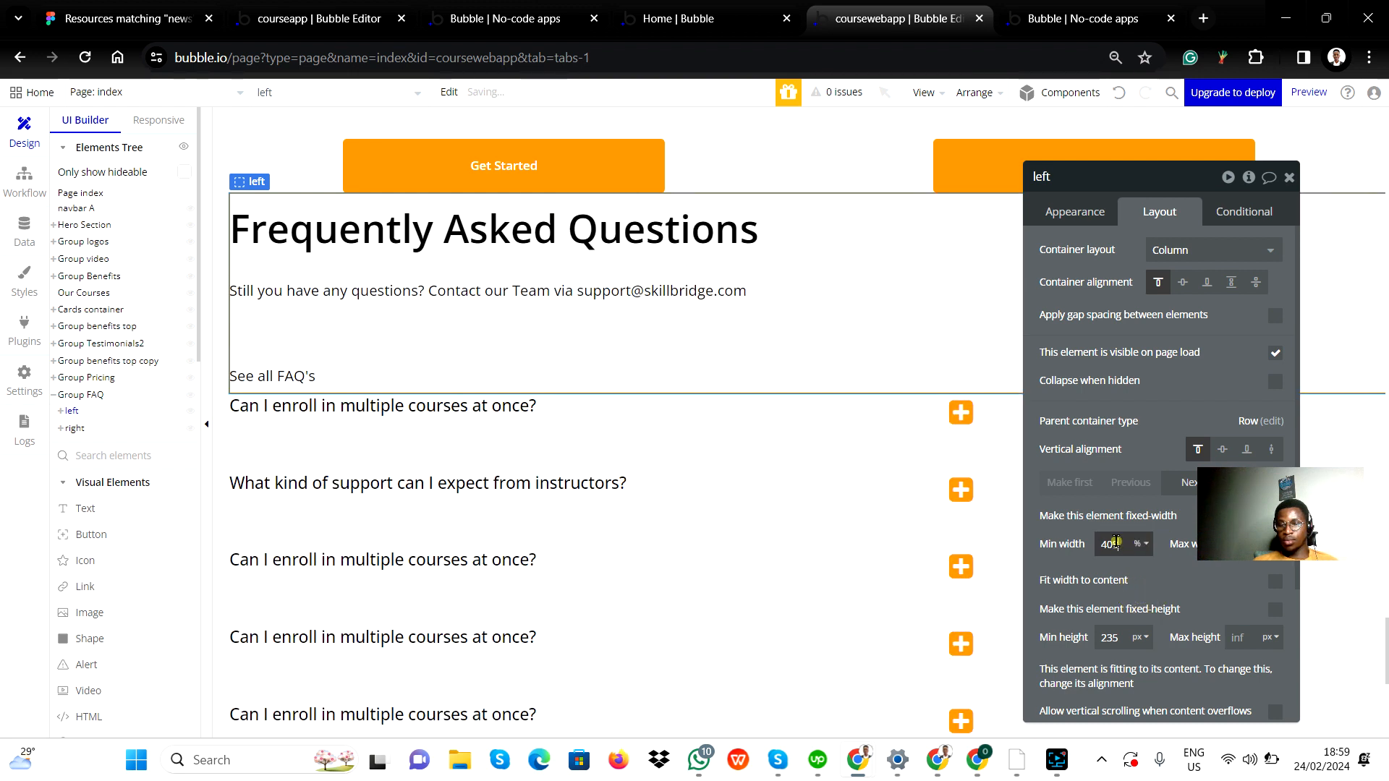
{"action": "double_click", "coordinate": [1112, 544]}
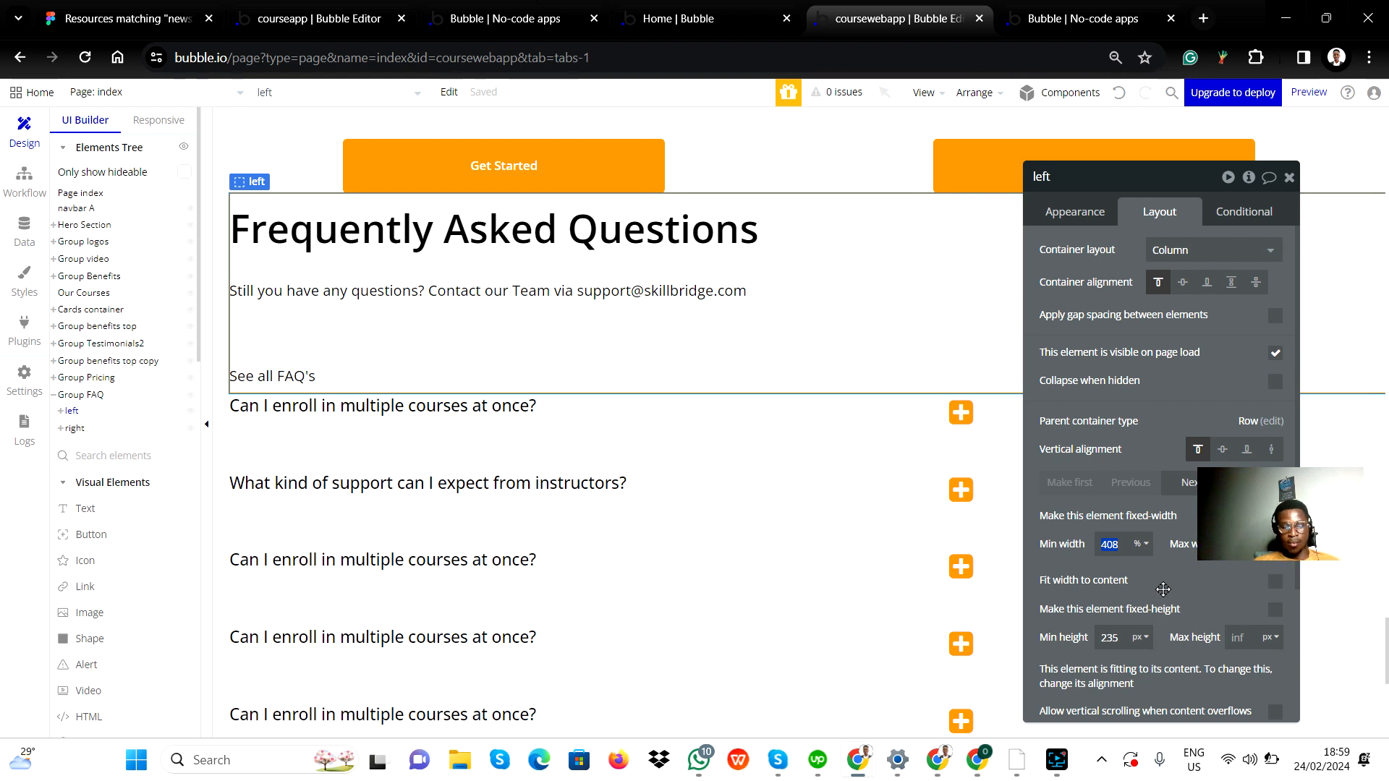
{"action": "type", "text": "20"}
{"action": "key", "text": "Return"}
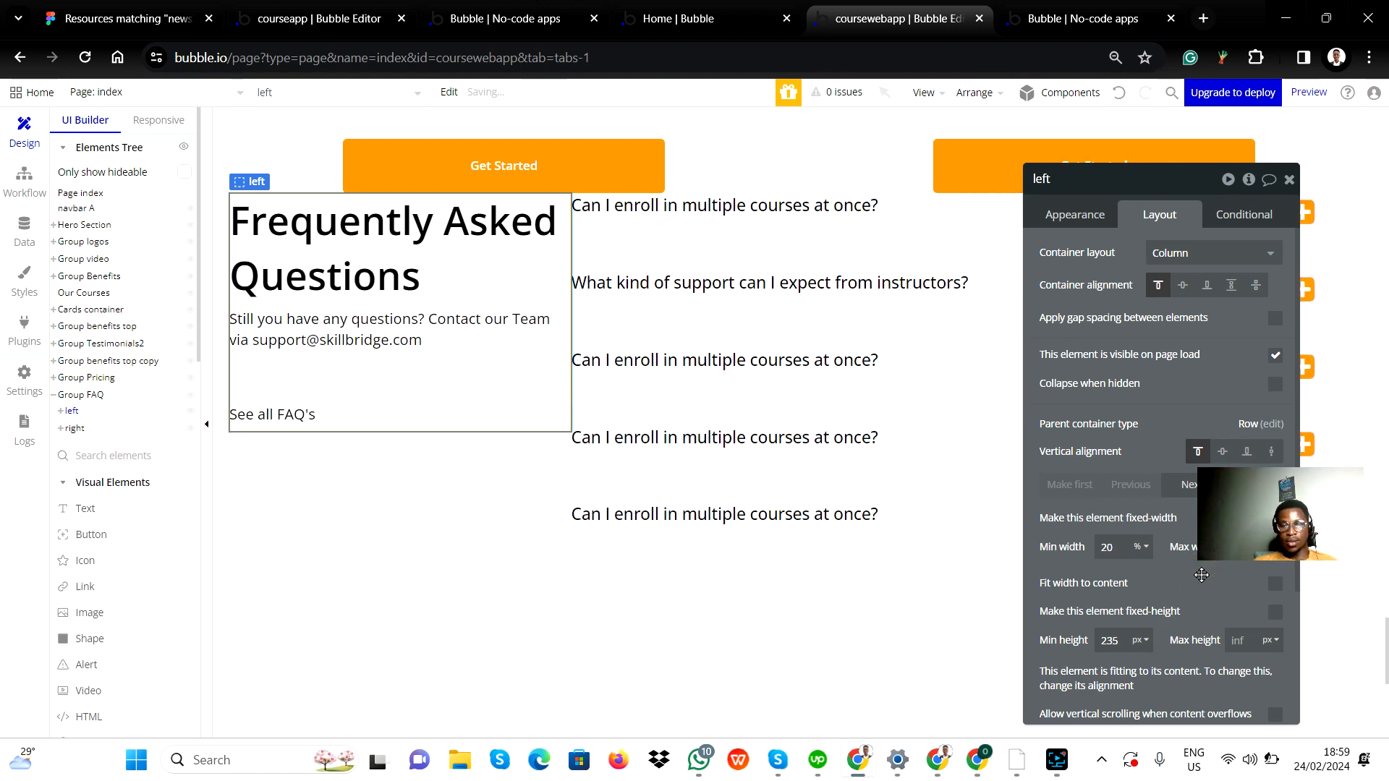
{"action": "left_click", "coordinate": [527, 536]}
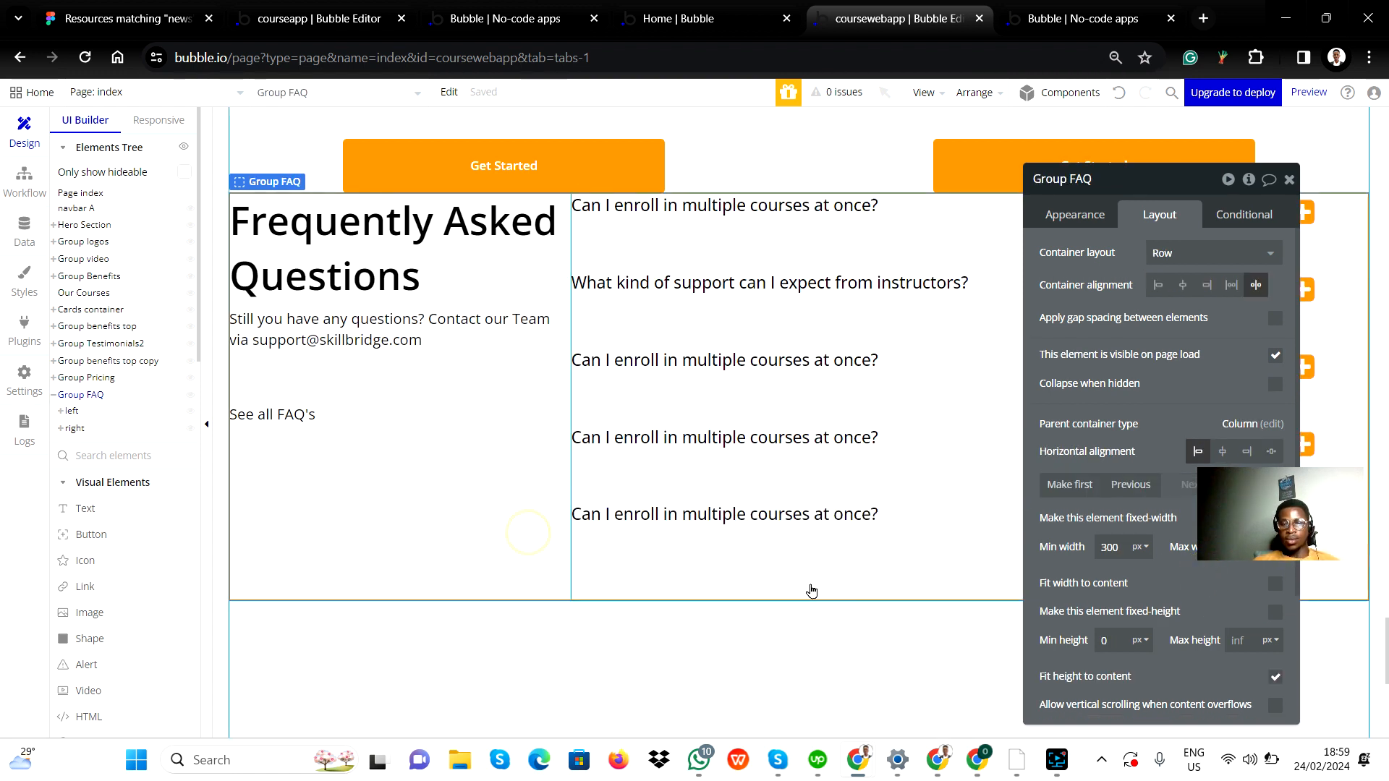
{"action": "left_click", "coordinate": [1289, 178]}
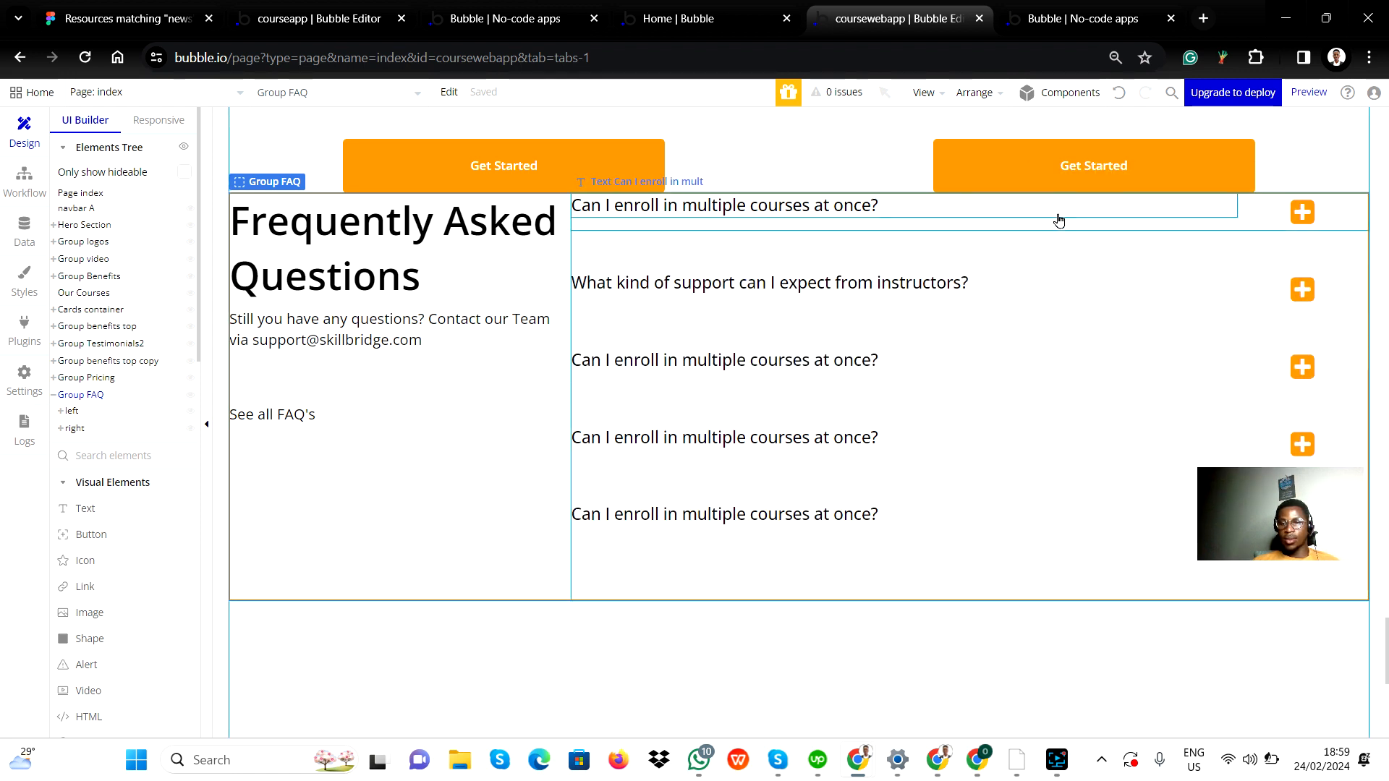
{"action": "left_click", "coordinate": [1083, 221]}
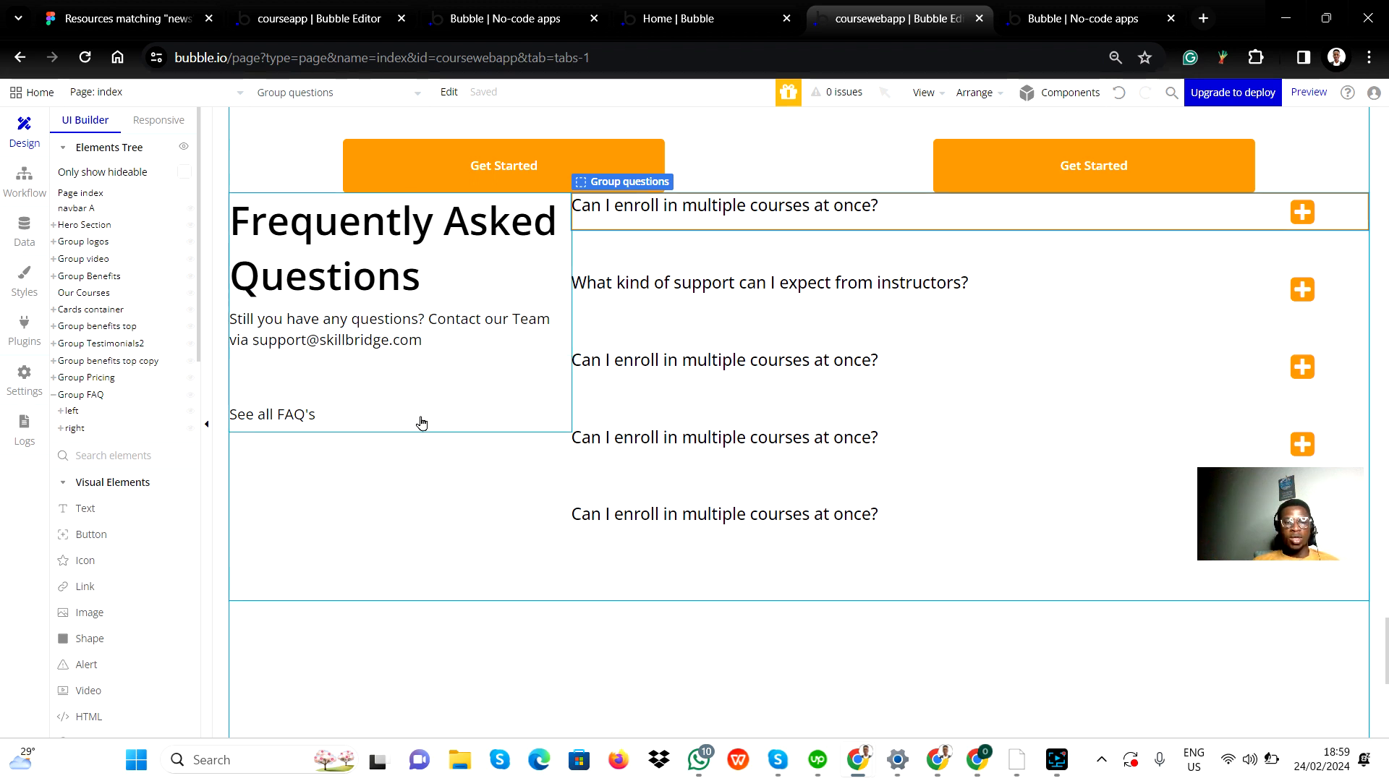
{"action": "left_click", "coordinate": [916, 96]}
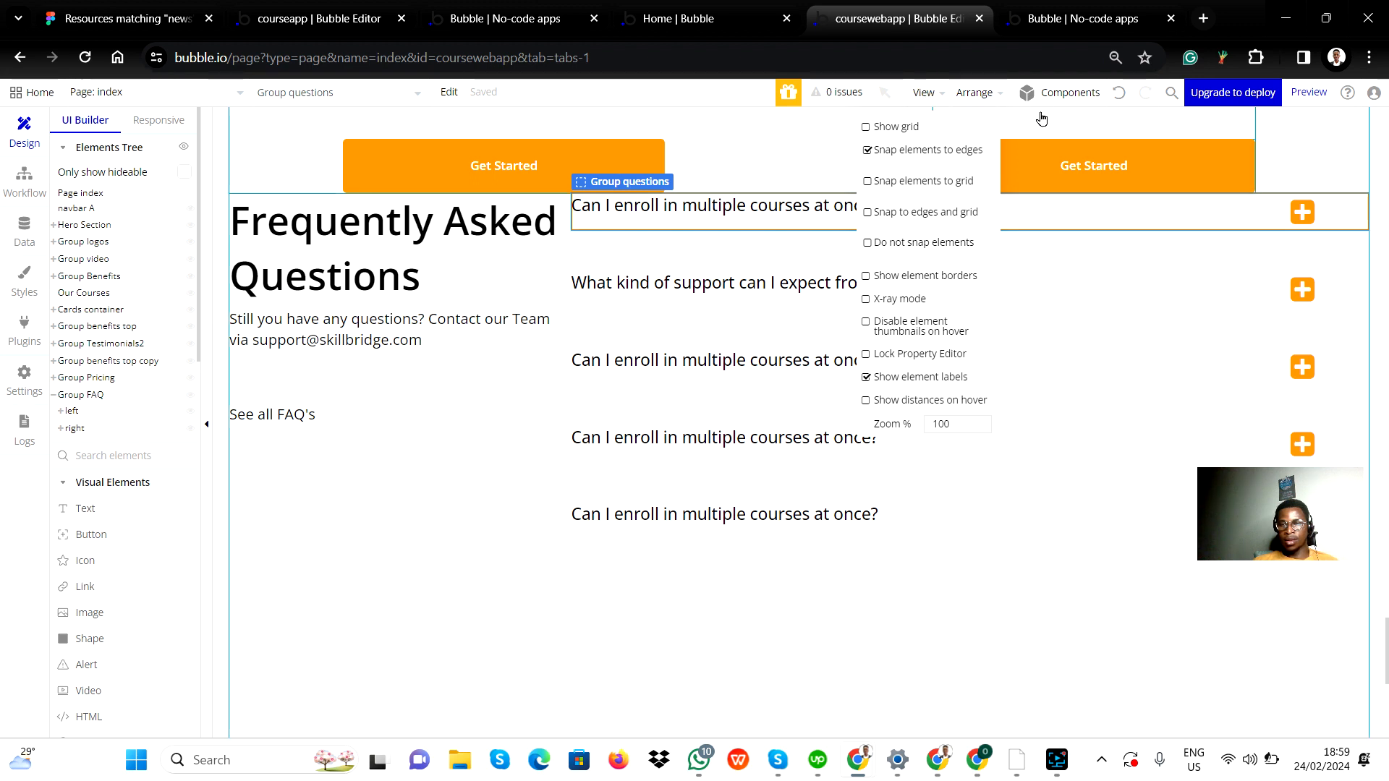
{"action": "left_click", "coordinate": [512, 658]}
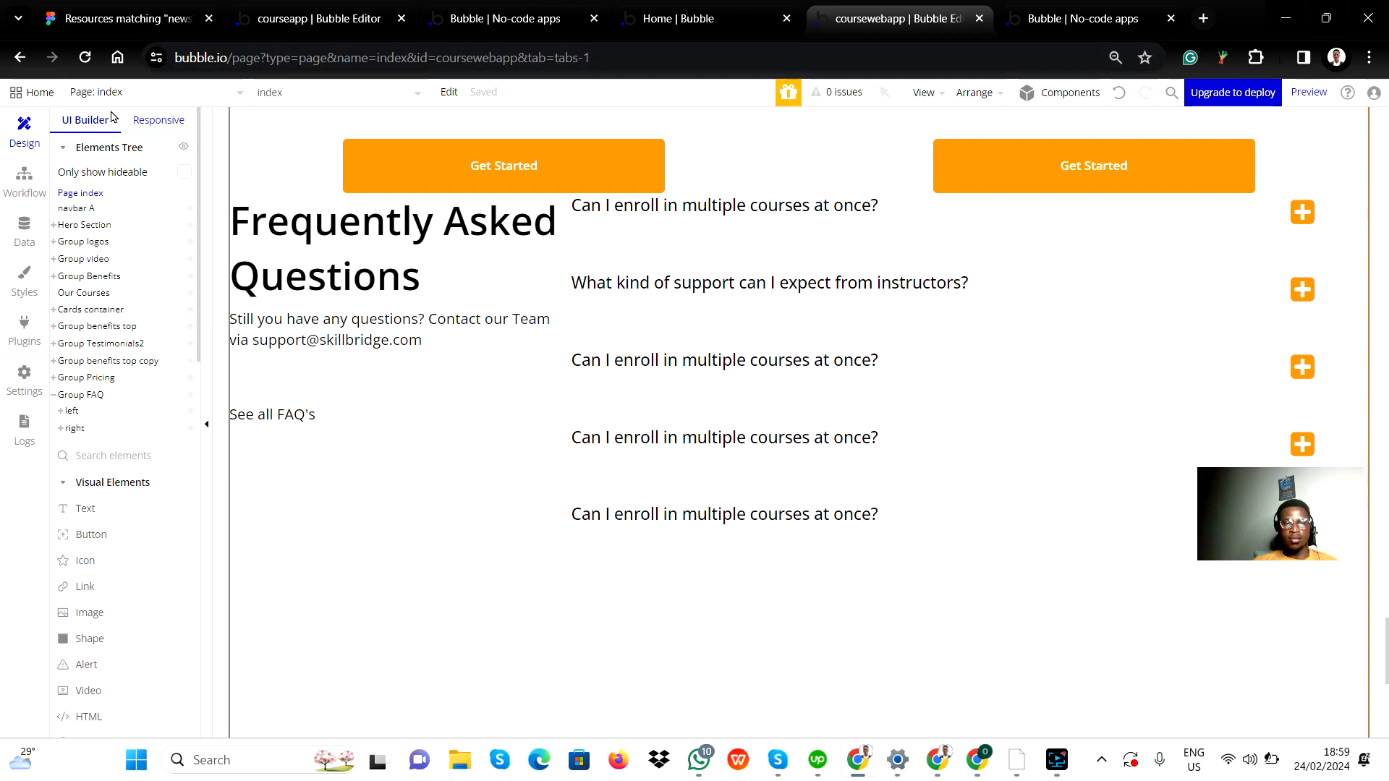
Preview the FAQ section at the 1200, 992, 768 and 320 px responsive breakpoints, then return to Default.
{"action": "left_click", "coordinate": [153, 125]}
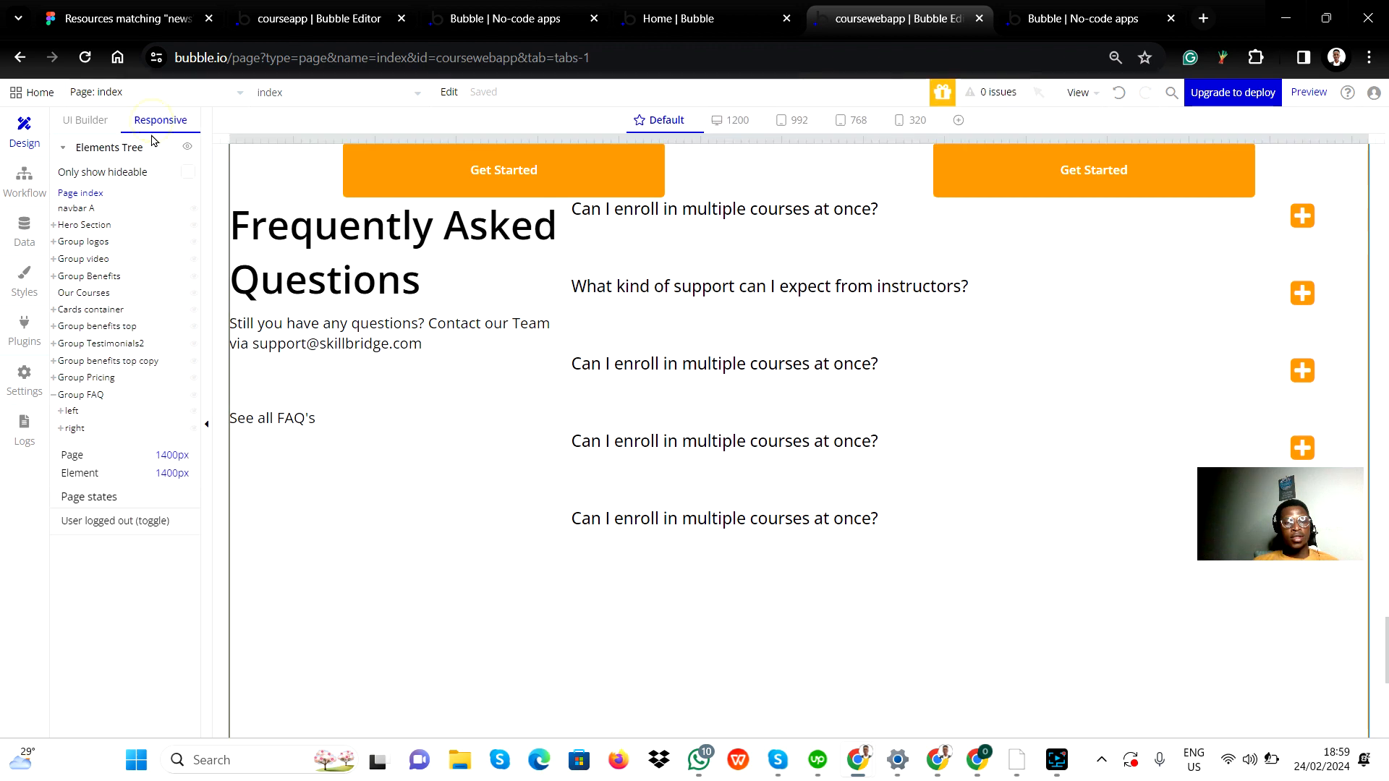
{"action": "left_click", "coordinate": [730, 120]}
{"action": "left_click", "coordinate": [800, 121]}
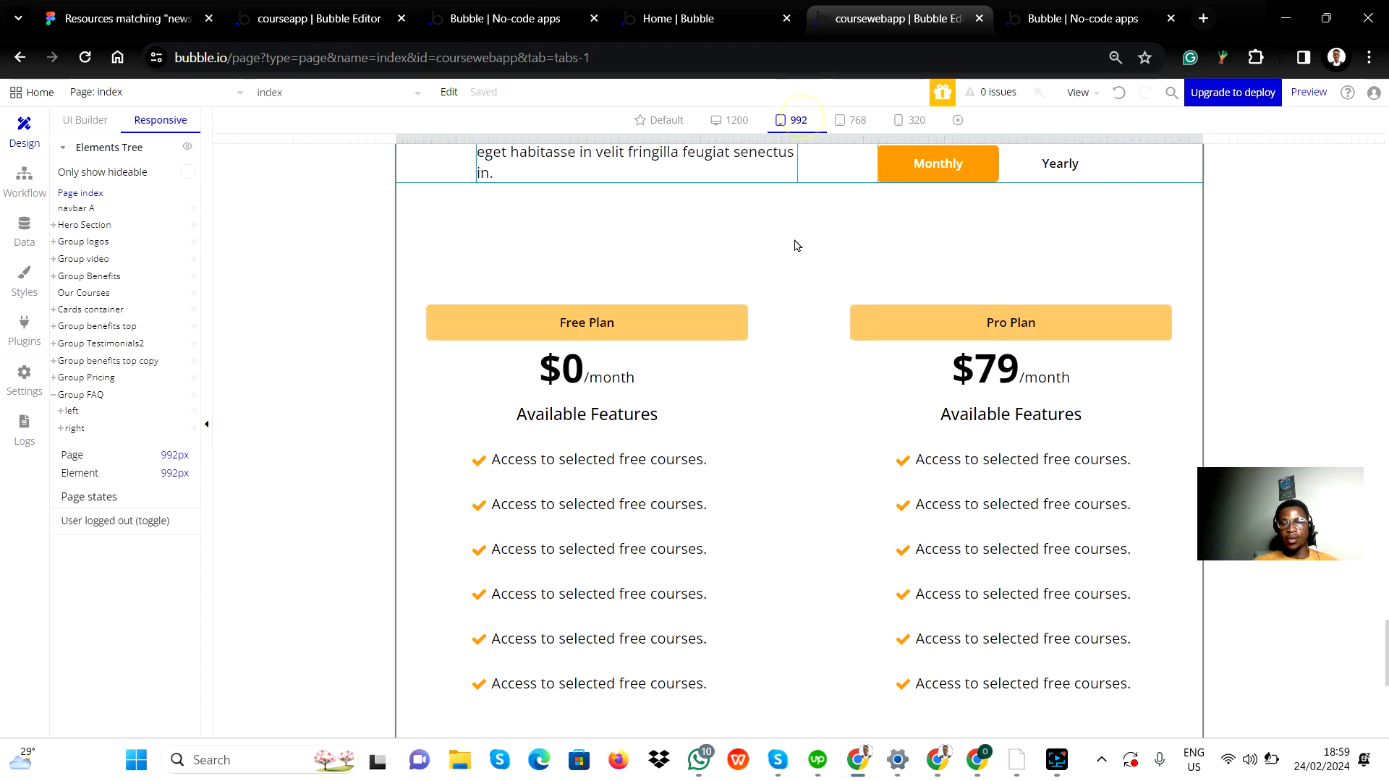
{"action": "scroll", "coordinate": [788, 453], "scroll_direction": "down", "scroll_amount": 10}
{"action": "scroll", "coordinate": [786, 454], "scroll_direction": "up", "scroll_amount": 5}
{"action": "scroll", "coordinate": [786, 455], "scroll_direction": "down", "scroll_amount": 3}
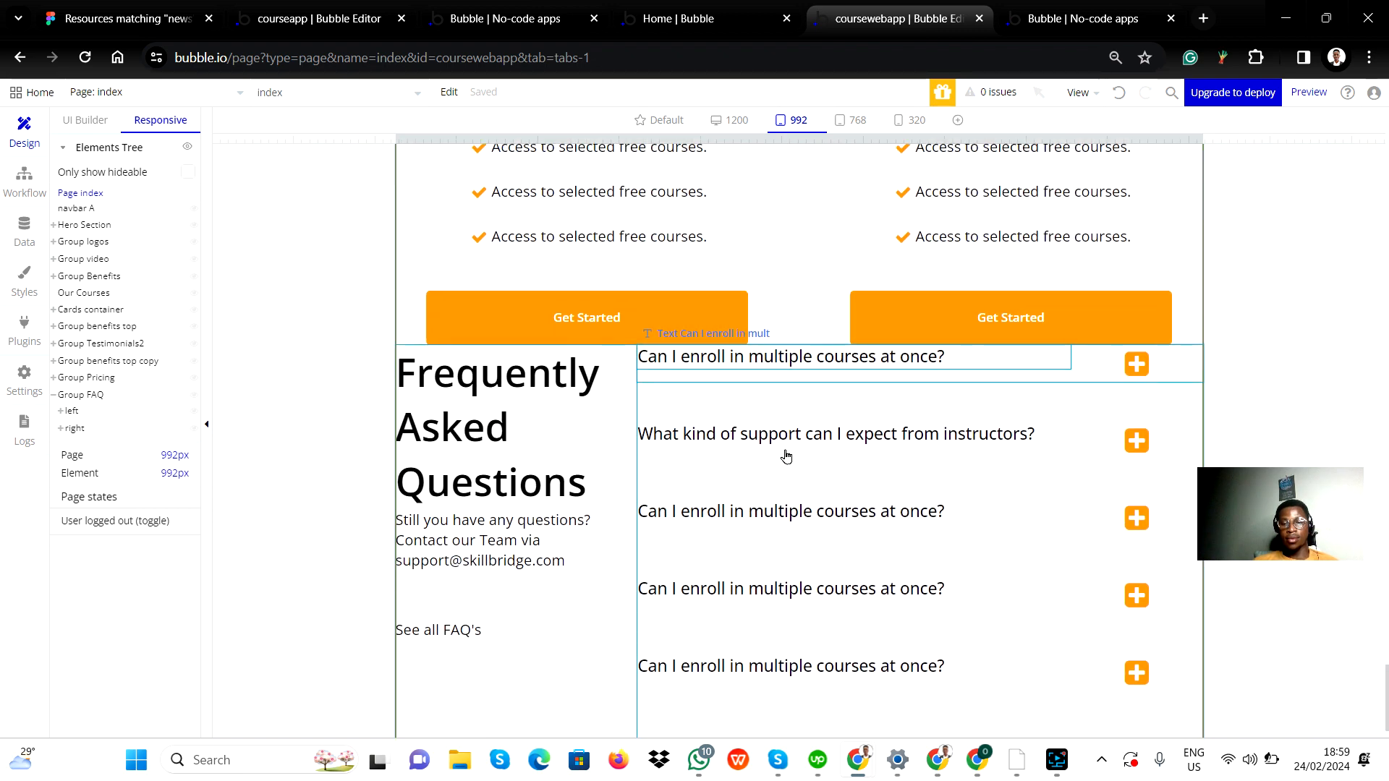
{"action": "left_click", "coordinate": [843, 123]}
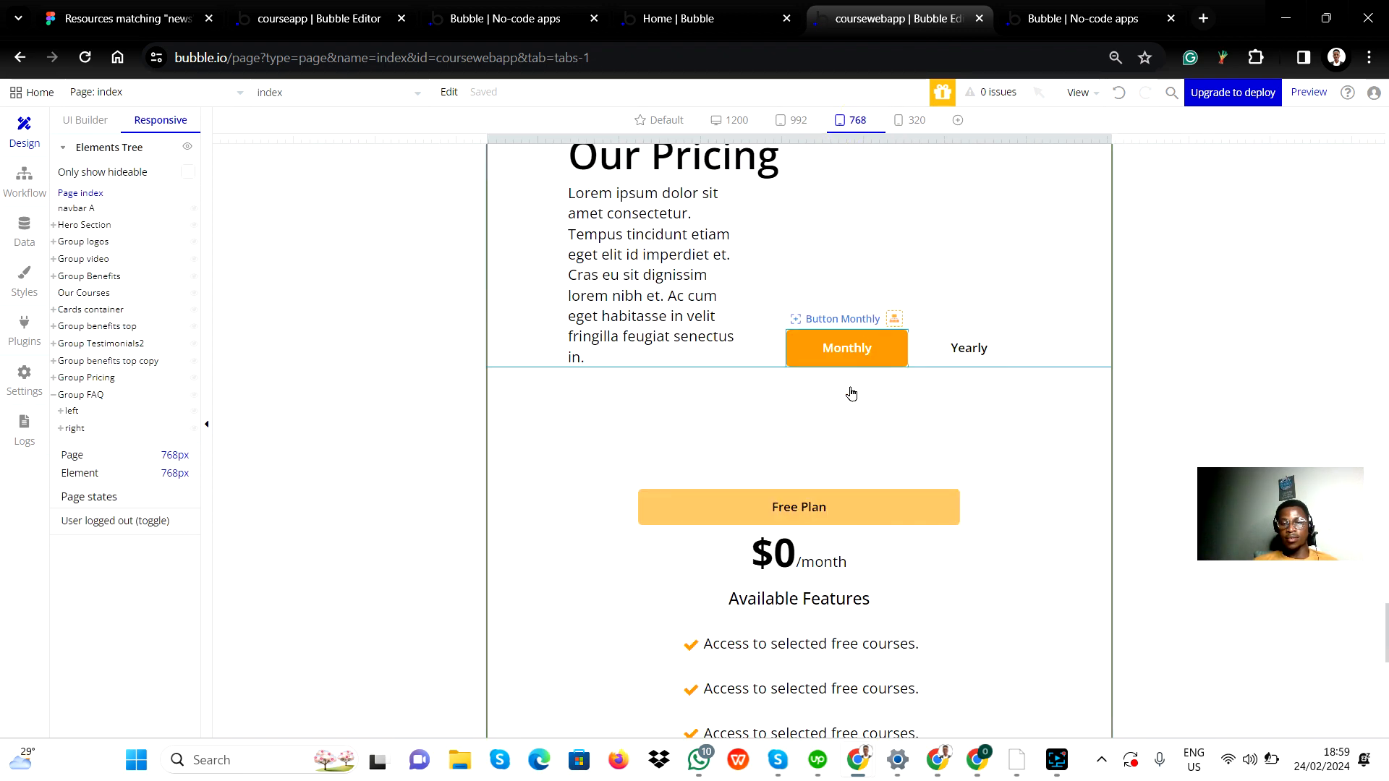
{"action": "scroll", "coordinate": [871, 552], "scroll_direction": "down", "scroll_amount": 10}
{"action": "scroll", "coordinate": [879, 553], "scroll_direction": "down", "scroll_amount": 1}
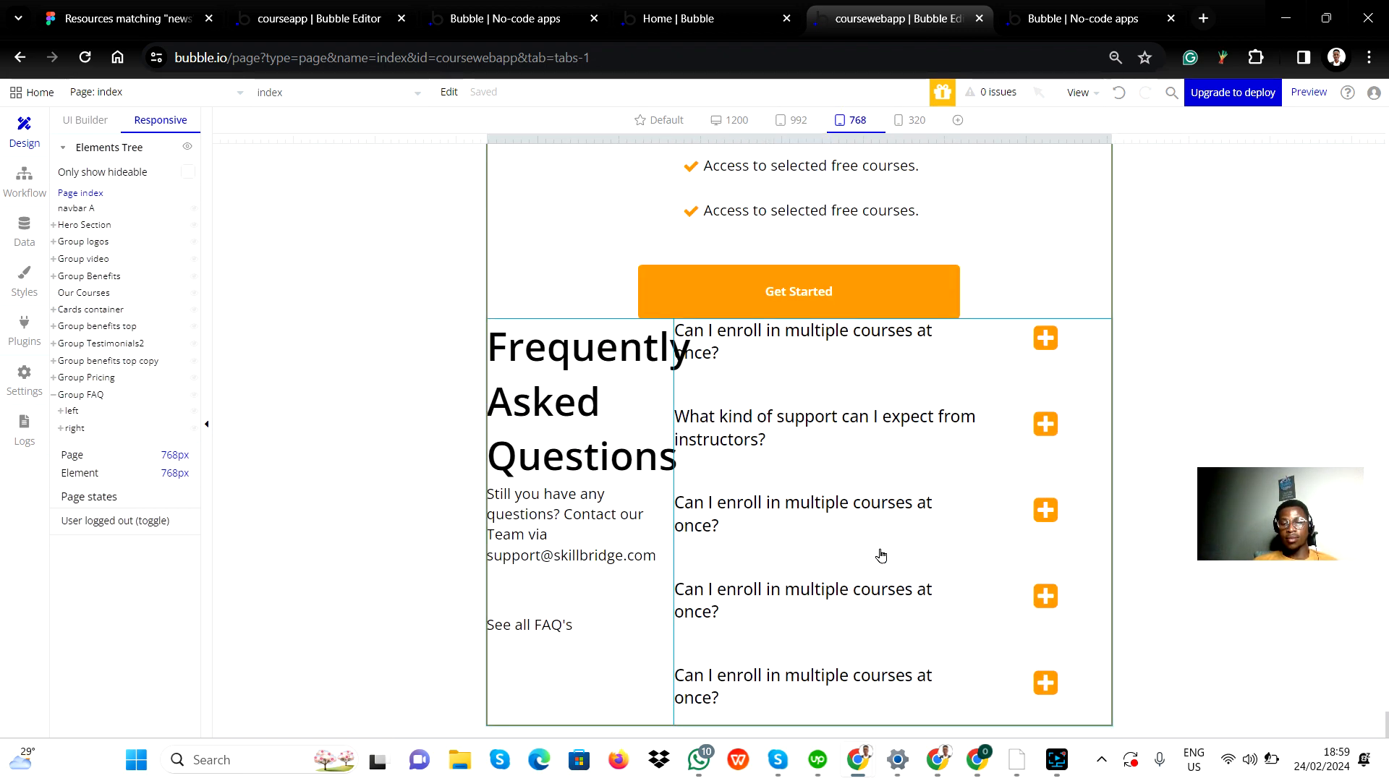
{"action": "left_click", "coordinate": [897, 123]}
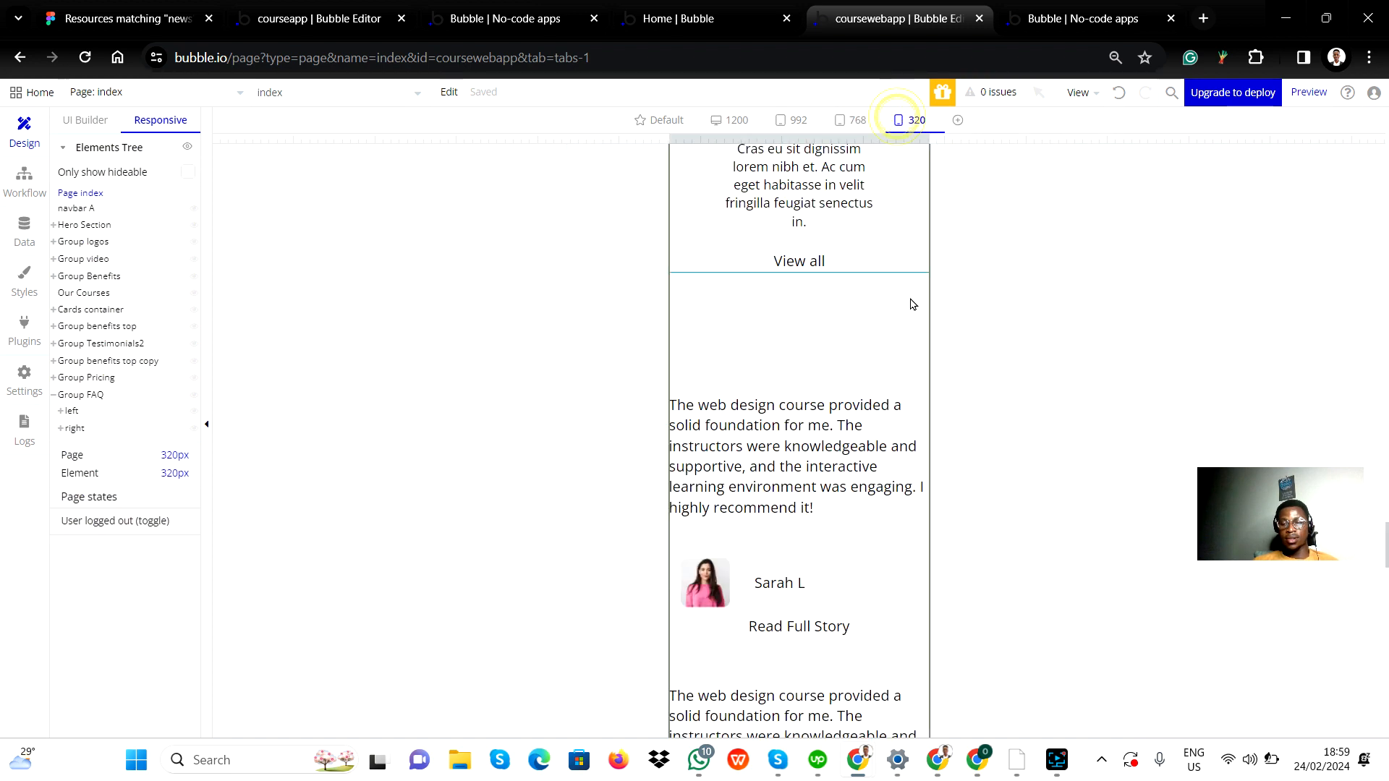
{"action": "scroll", "coordinate": [832, 615], "scroll_direction": "down", "scroll_amount": 10}
{"action": "scroll", "coordinate": [857, 601], "scroll_direction": "down", "scroll_amount": 15}
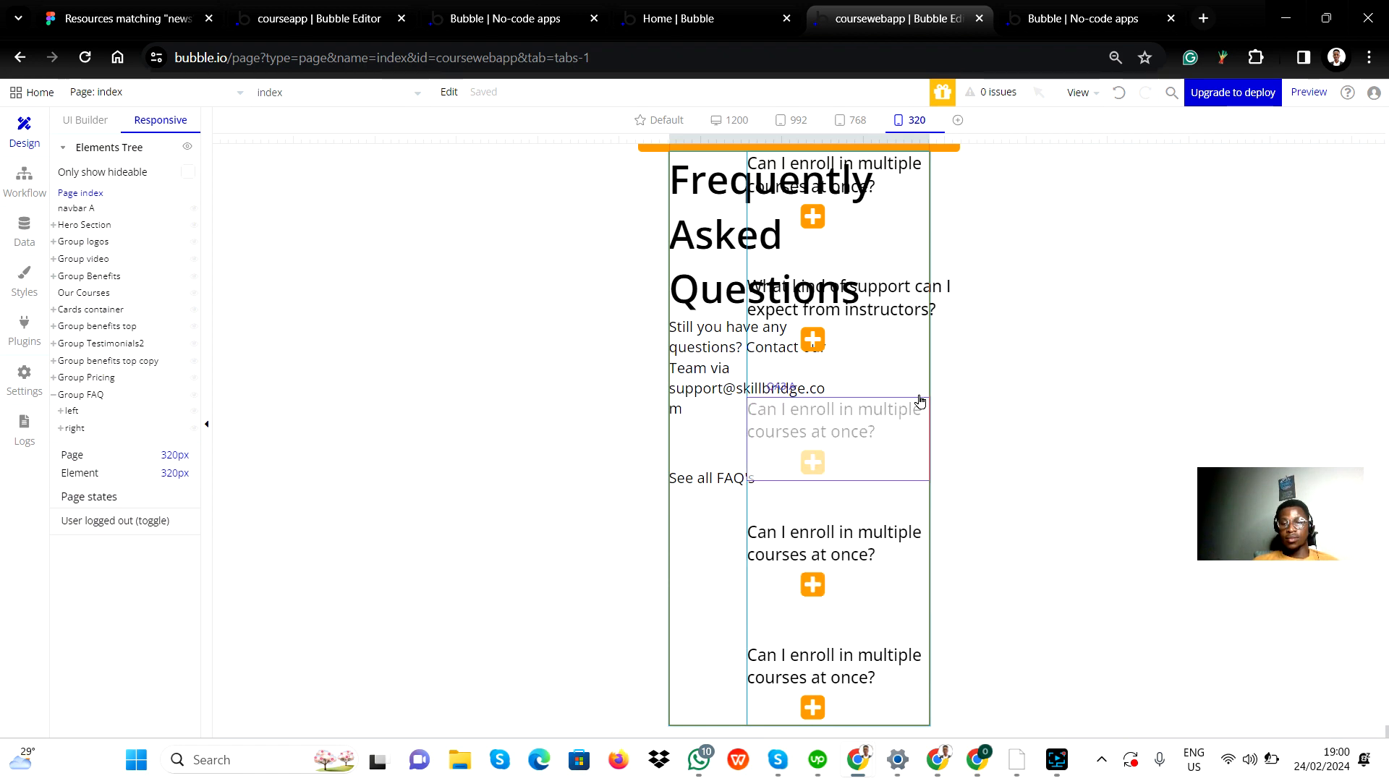
{"action": "left_click", "coordinate": [660, 124]}
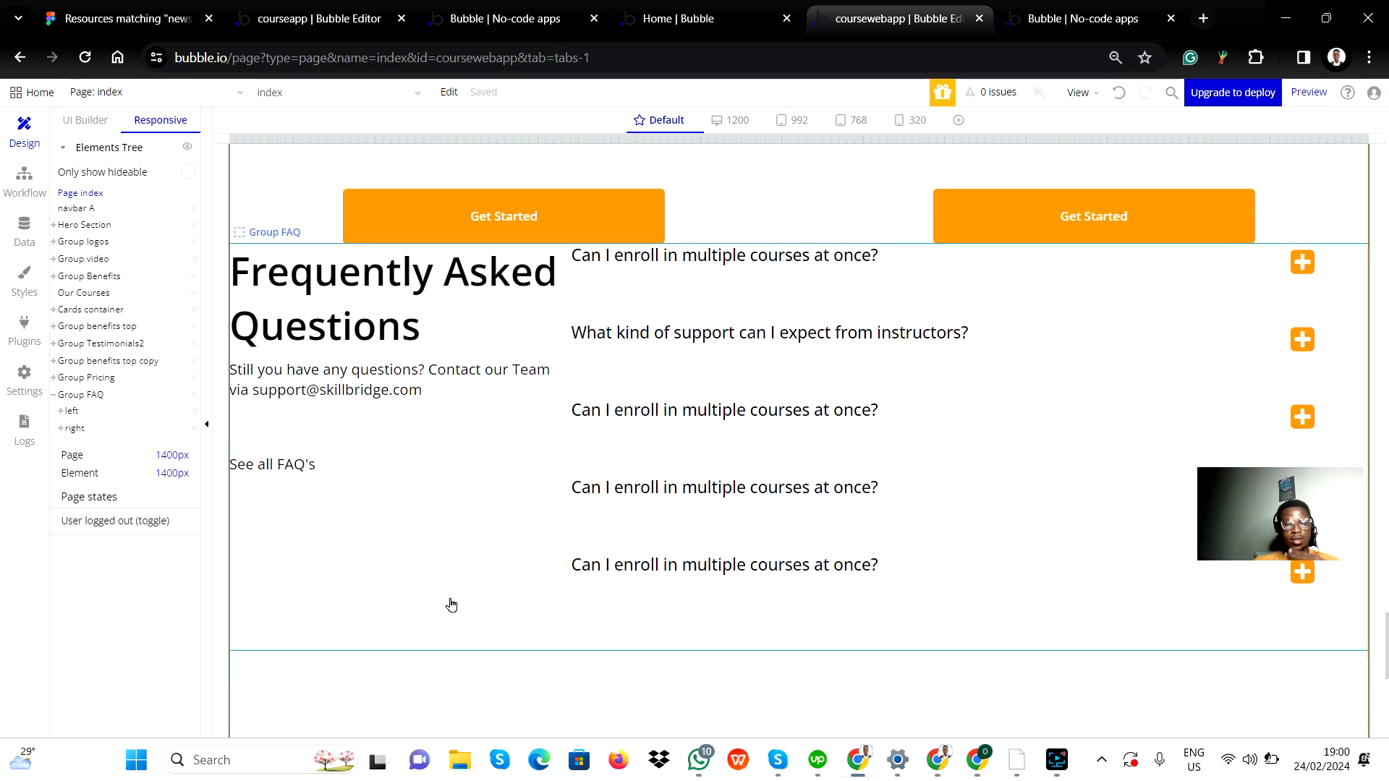
Change Group questions' container alignment so the question and plus icon spread across the row.
{"action": "double_click", "coordinate": [775, 279]}
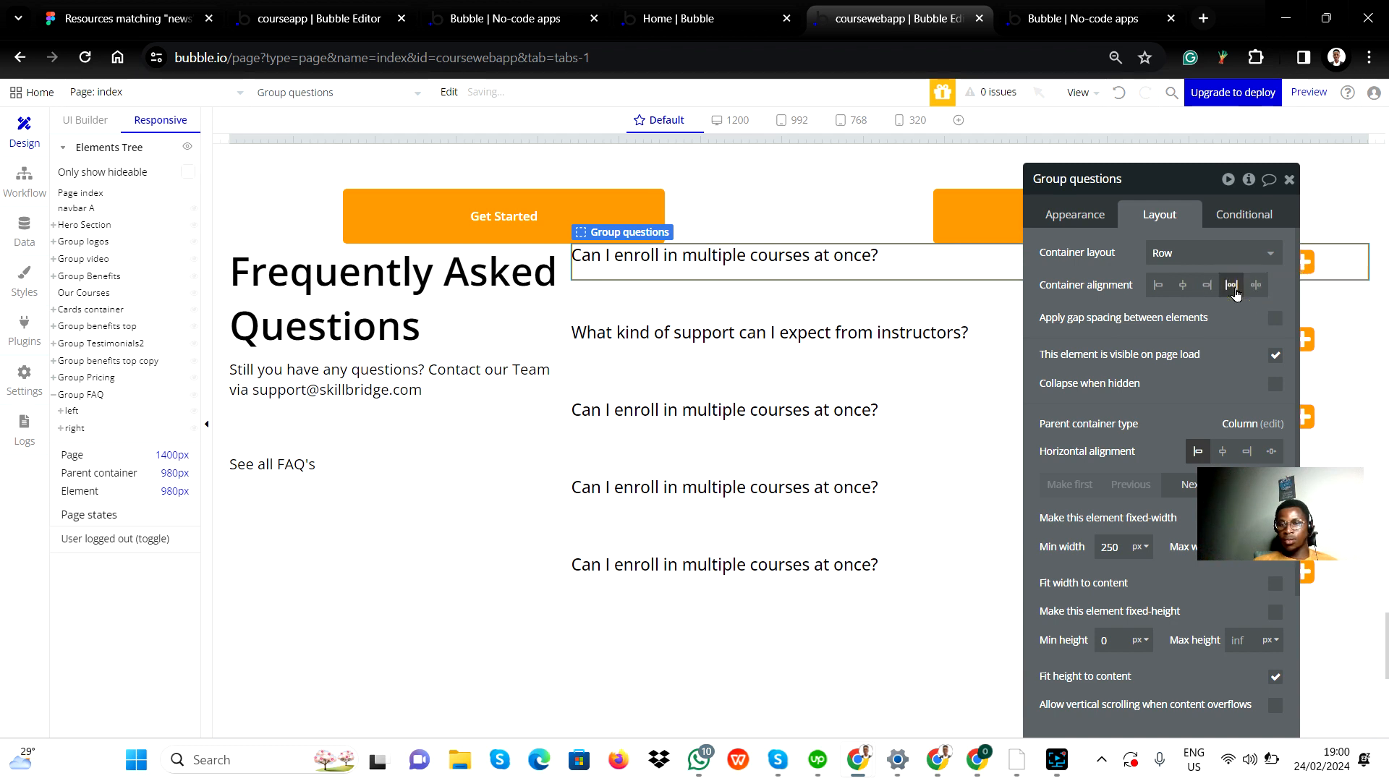
{"action": "left_click", "coordinate": [1256, 287]}
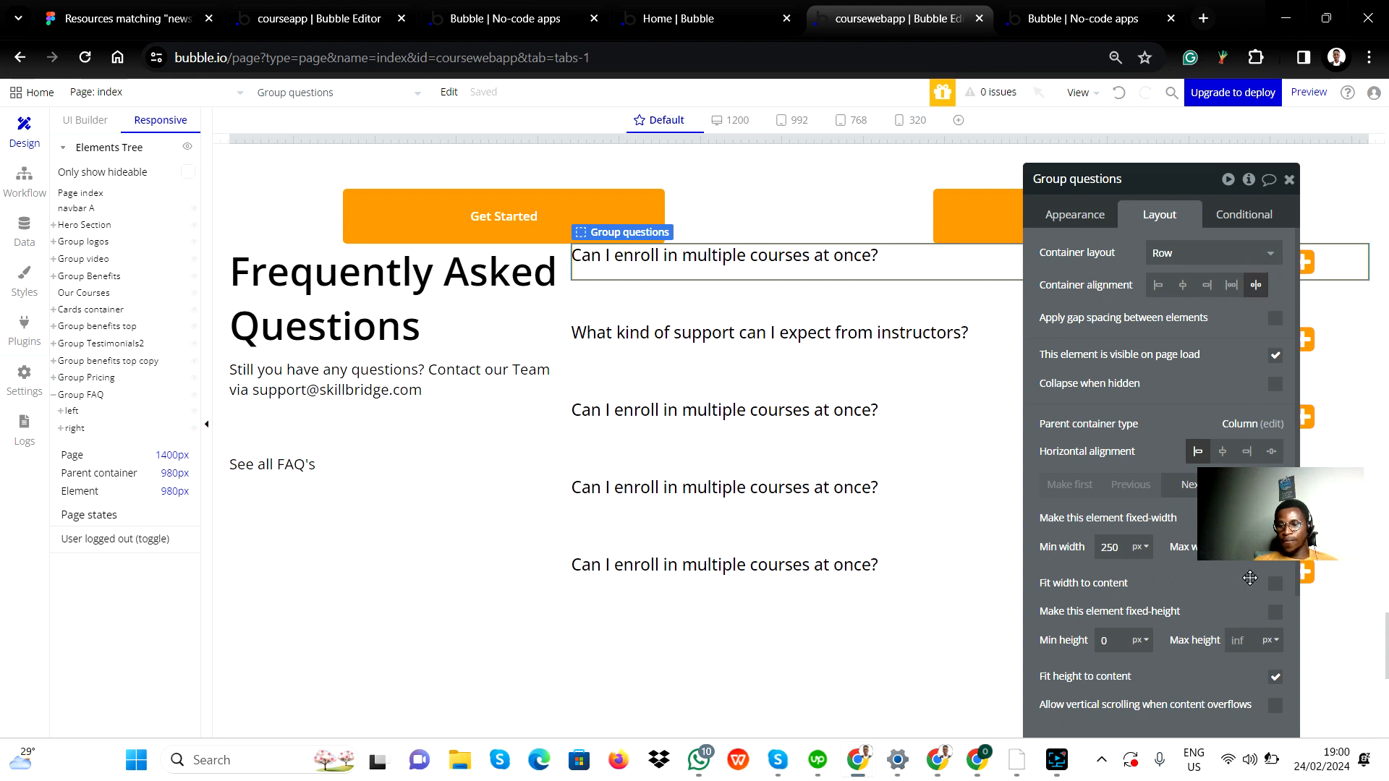
{"action": "scroll", "coordinate": [1228, 619], "scroll_direction": "down", "scroll_amount": 1}
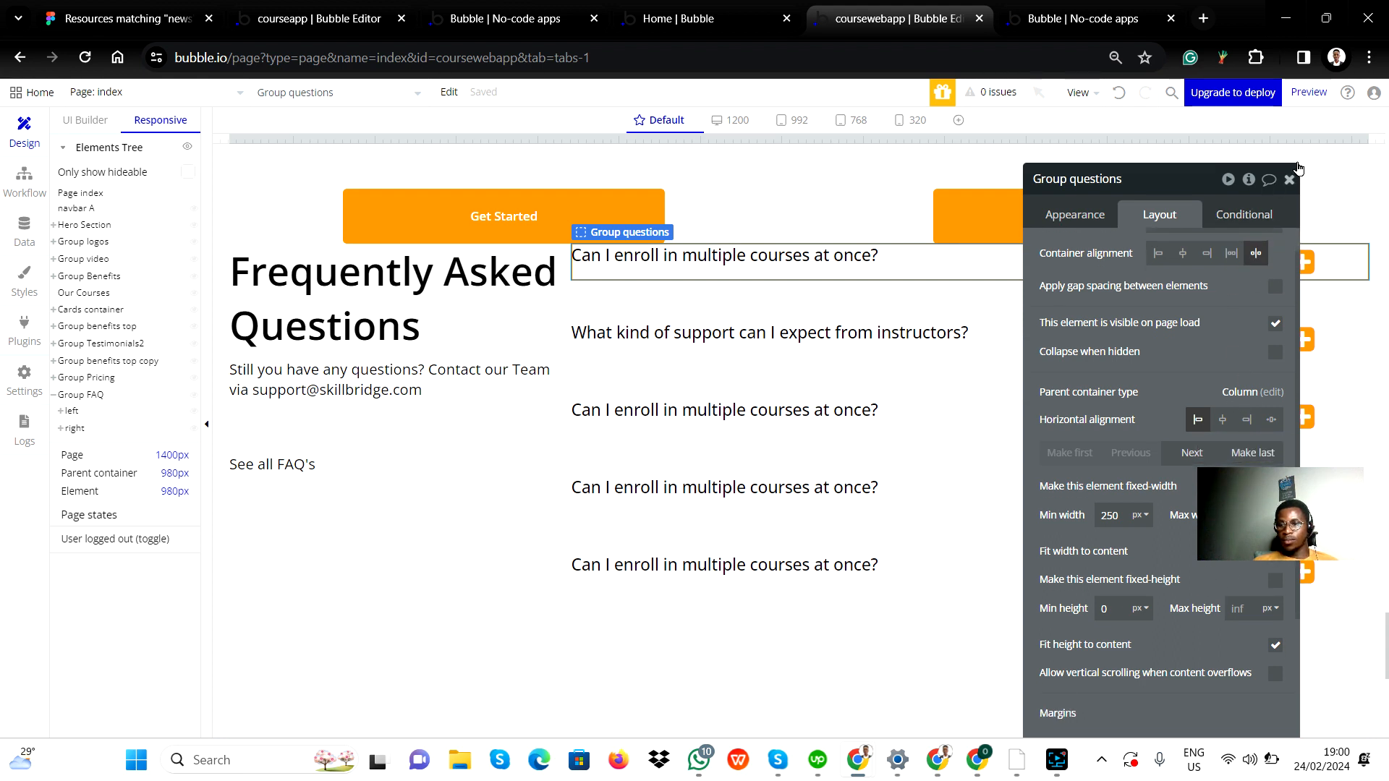
Set the first question text's minimum width to 0 px.
{"action": "left_click", "coordinate": [806, 257]}
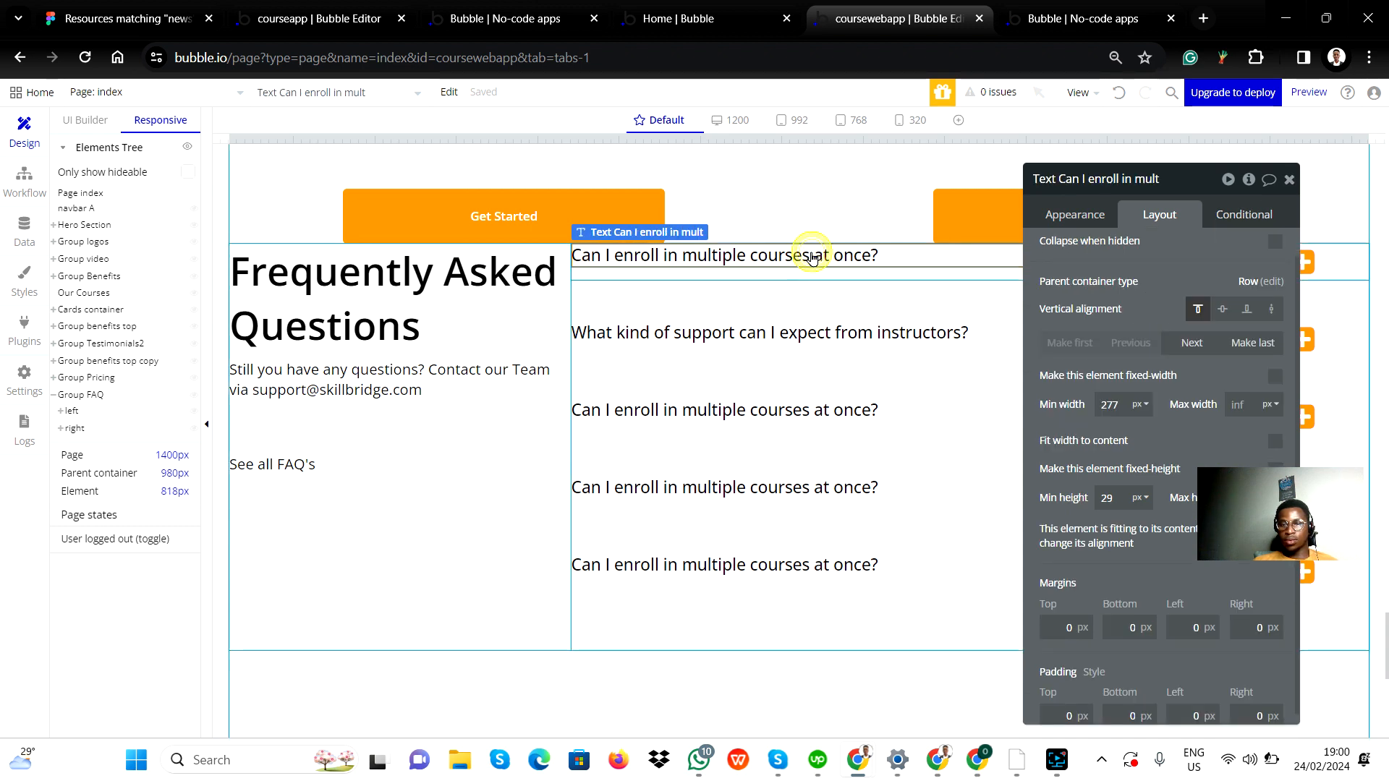
{"action": "double_click", "coordinate": [1108, 406]}
{"action": "type", "text": "0"}
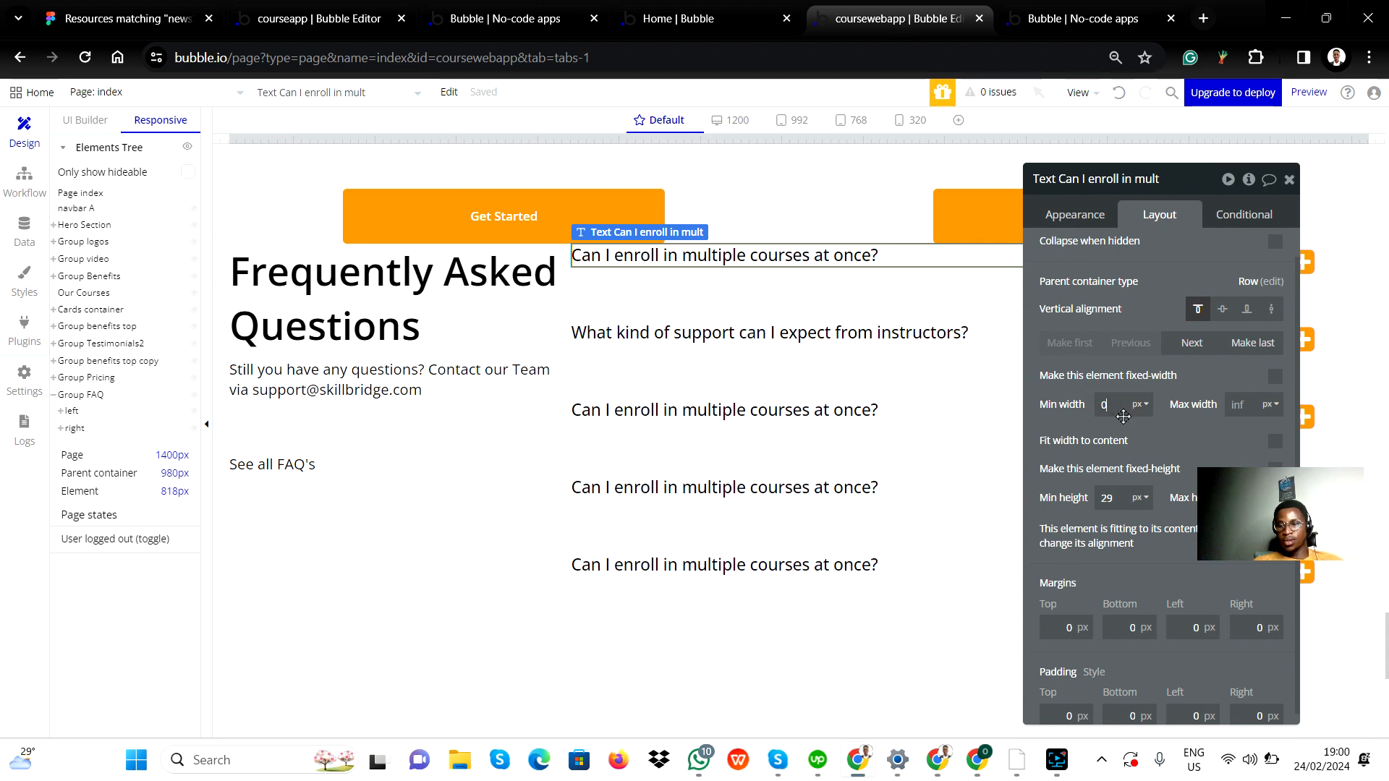
Set the question text's maximum width to 250 px and raise it step by step to 366 px.
{"action": "left_click", "coordinate": [1155, 442]}
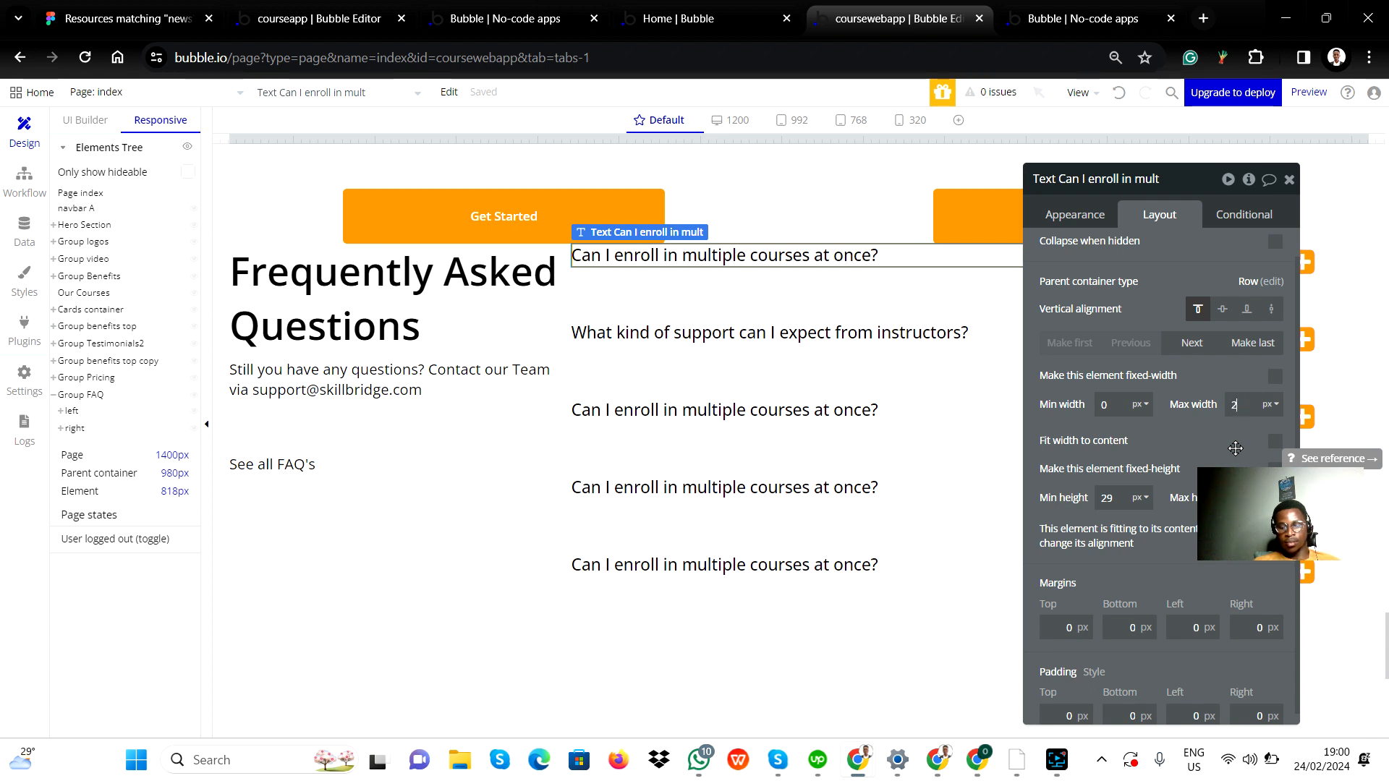
{"action": "left_click", "coordinate": [1250, 454]}
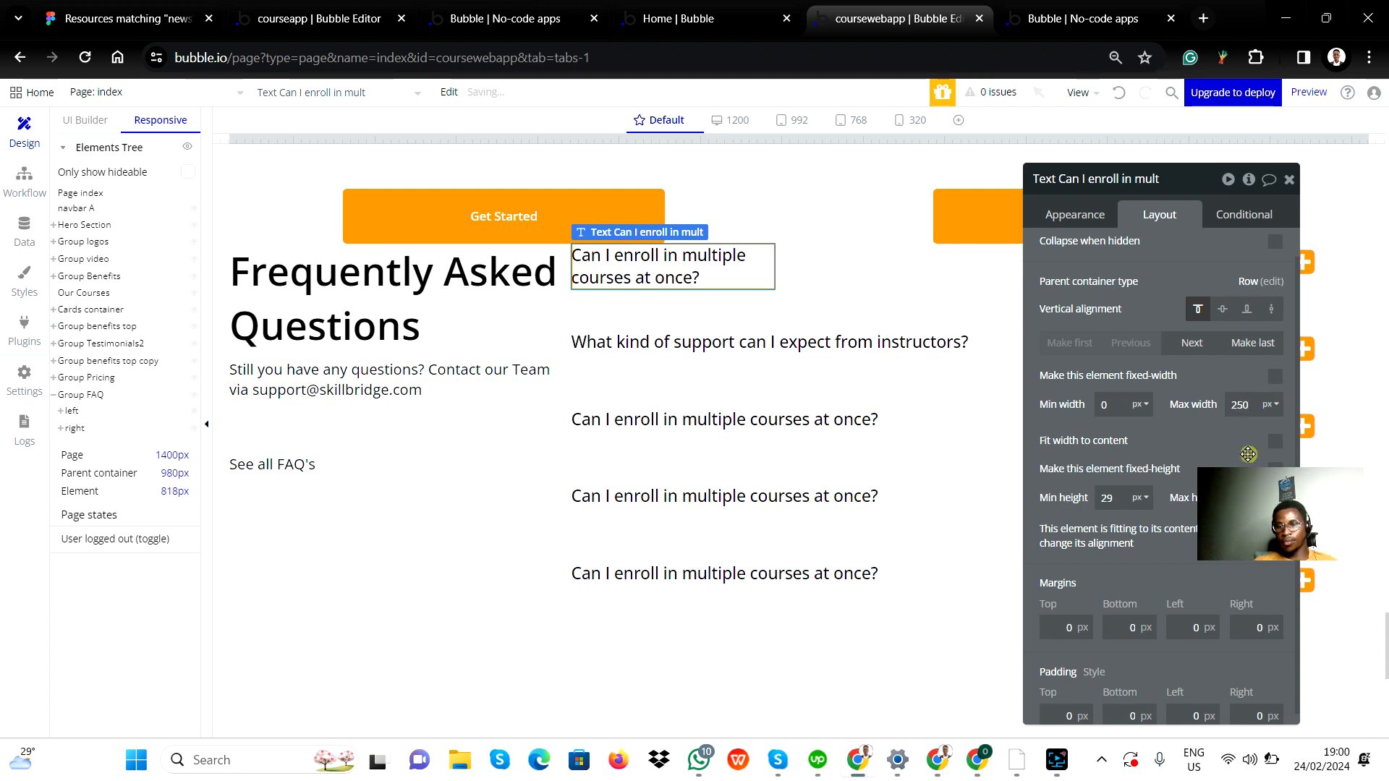
{"action": "left_click", "coordinate": [1249, 408]}
{"action": "double_click", "coordinate": [1249, 408]}
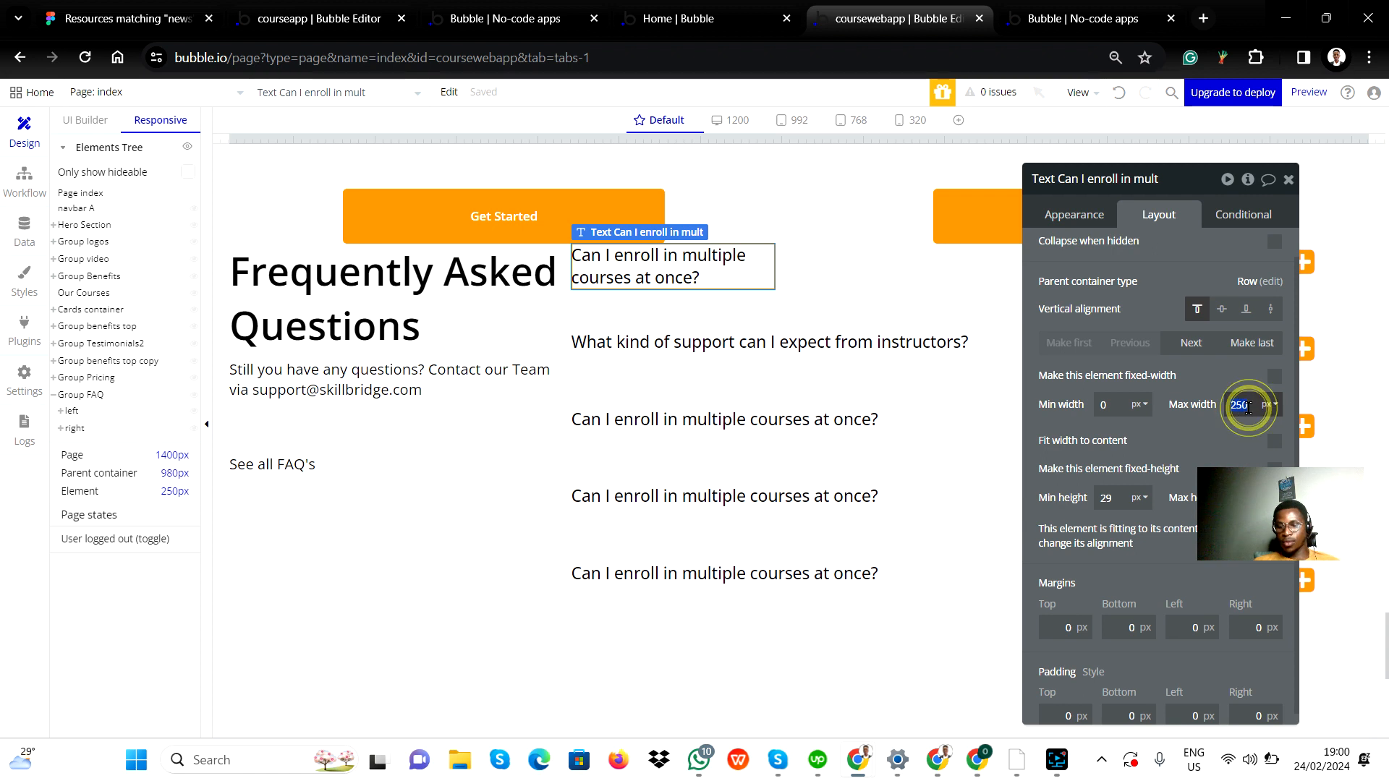
{"action": "key", "text": "Up"}
{"action": "key", "text": "Up"}
{"action": "key", "text": "Up"}
{"action": "key", "text": "Up"}
{"action": "key", "text": "Up"}
{"action": "key", "text": "Up"}
{"action": "key", "text": "Up"}
{"action": "key", "text": "Up"}
{"action": "key", "text": "Up"}
{"action": "key", "text": "Up"}
{"action": "key", "text": "Up"}
{"action": "key", "text": "Up"}
{"action": "key", "text": "Up"}
{"action": "key", "text": "Up"}
{"action": "key", "text": "Up"}
{"action": "key", "text": "Up"}
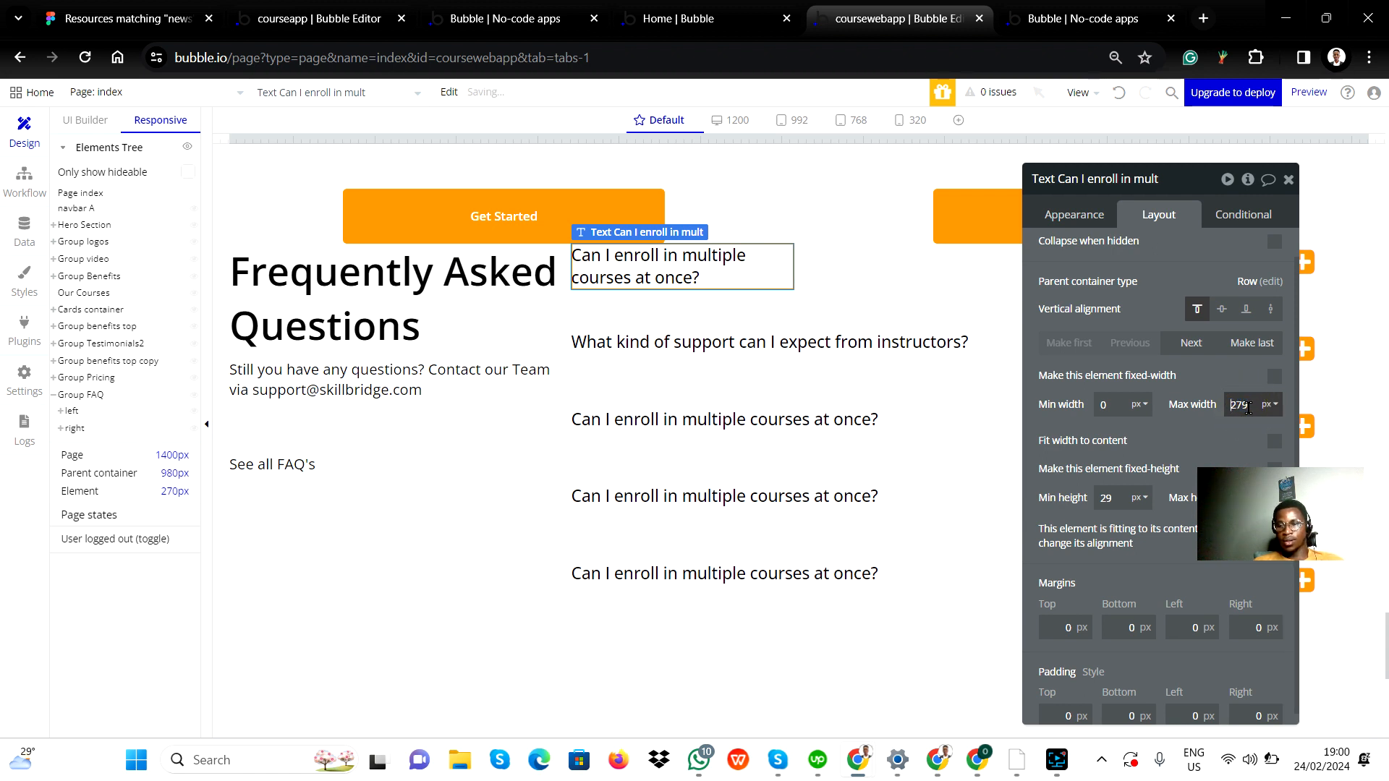
{"action": "key", "text": "Up"}
{"action": "key", "text": "Up"}
{"action": "key", "text": "Up"}
{"action": "key", "text": "Up"}
{"action": "key", "text": "Up"}
{"action": "key", "text": "Up"}
{"action": "key", "text": "Up"}
{"action": "key", "text": "Up"}
{"action": "key", "text": "Up"}
{"action": "key", "text": "Up"}
{"action": "key", "text": "Up"}
{"action": "key", "text": "Up"}
{"action": "key", "text": "Up"}
{"action": "key", "text": "Up"}
{"action": "key", "text": "Up"}
{"action": "key", "text": "Up"}
{"action": "key", "text": "Up"}
{"action": "key", "text": "Up"}
{"action": "key", "text": "Up"}
{"action": "key", "text": "Up"}
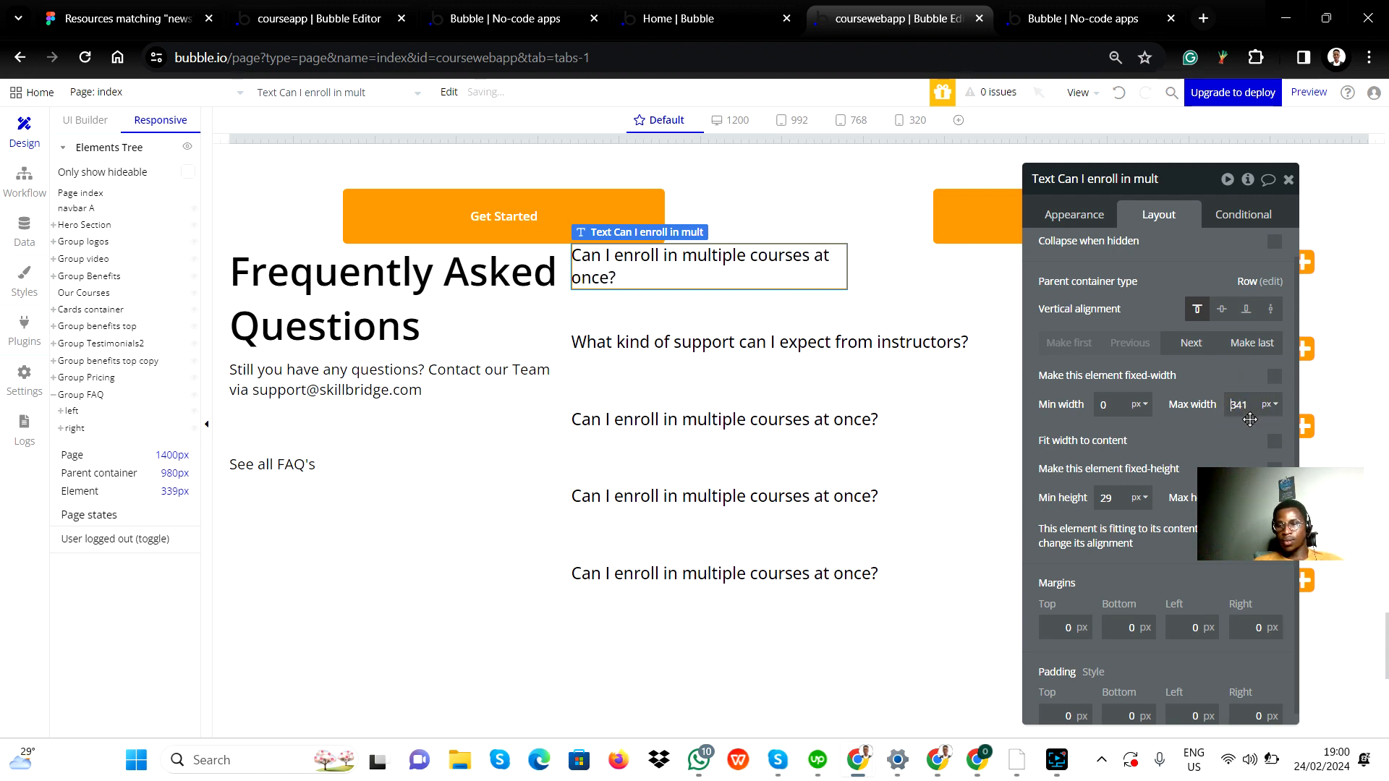
{"action": "key", "text": "Up"}
{"action": "key", "text": "Up"}
{"action": "key", "text": "Up"}
{"action": "key", "text": "Up"}
{"action": "key", "text": "Up"}
{"action": "key", "text": "Up"}
{"action": "key", "text": "Up"}
{"action": "key", "text": "Up"}
{"action": "left_click", "coordinate": [1271, 407]}
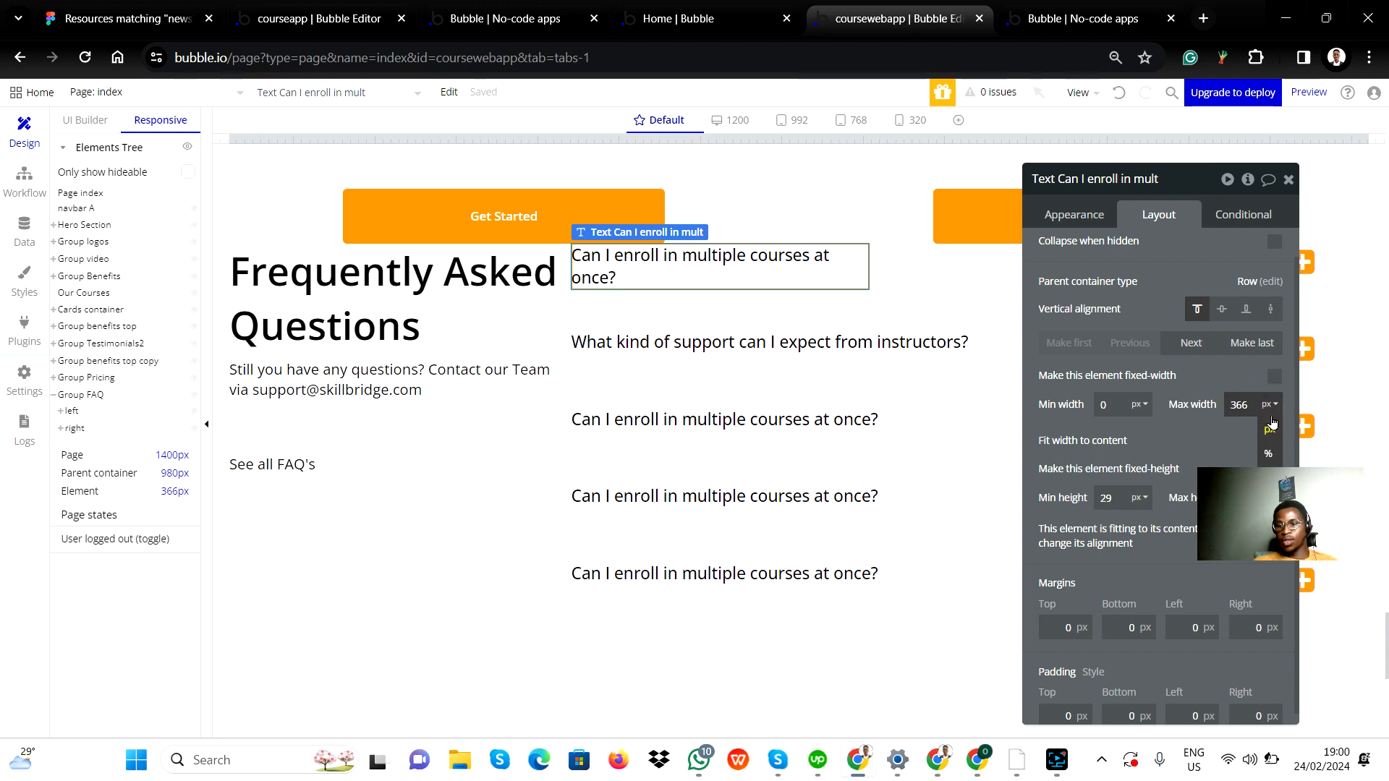
{"action": "double_click", "coordinate": [1243, 403]}
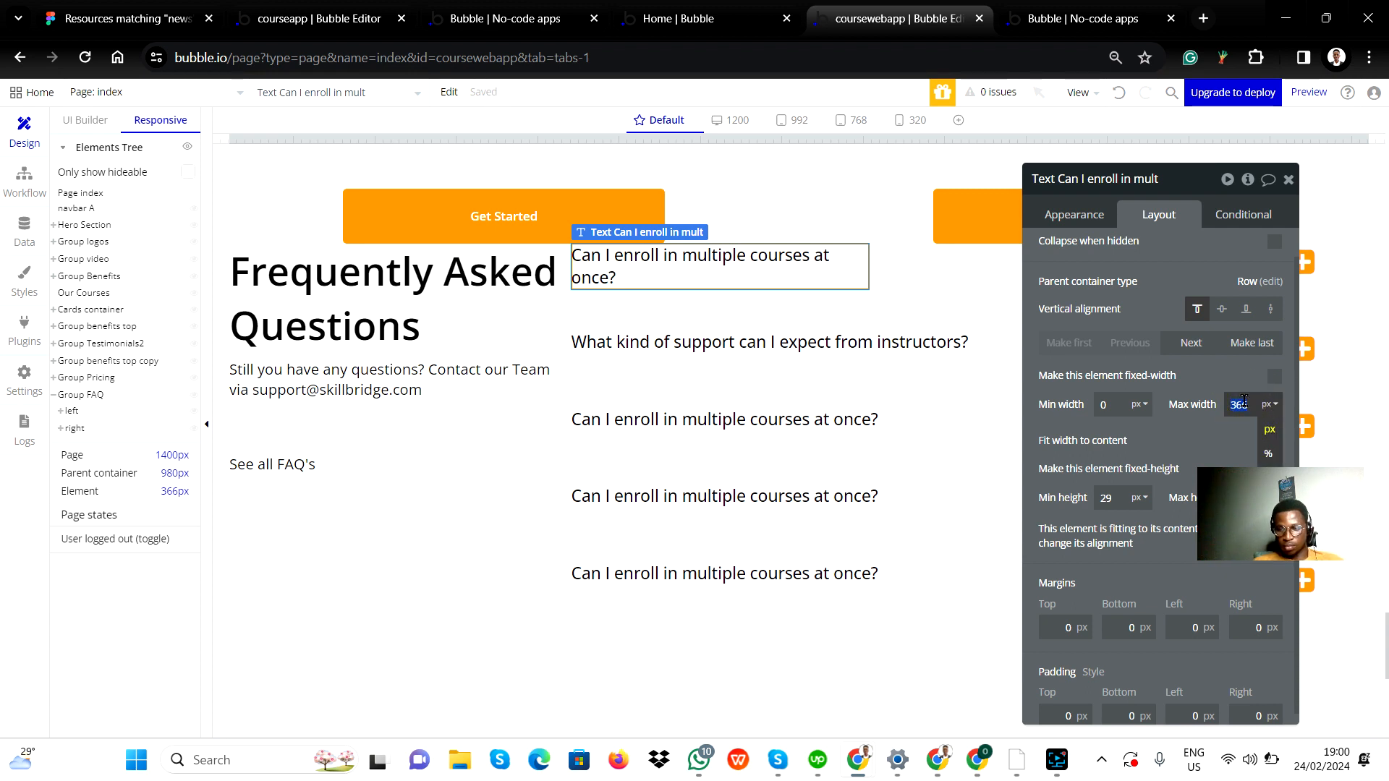
Make the question text fit its width to content and close the property editor.
{"action": "left_click", "coordinate": [1268, 441]}
{"action": "left_click", "coordinate": [1274, 441]}
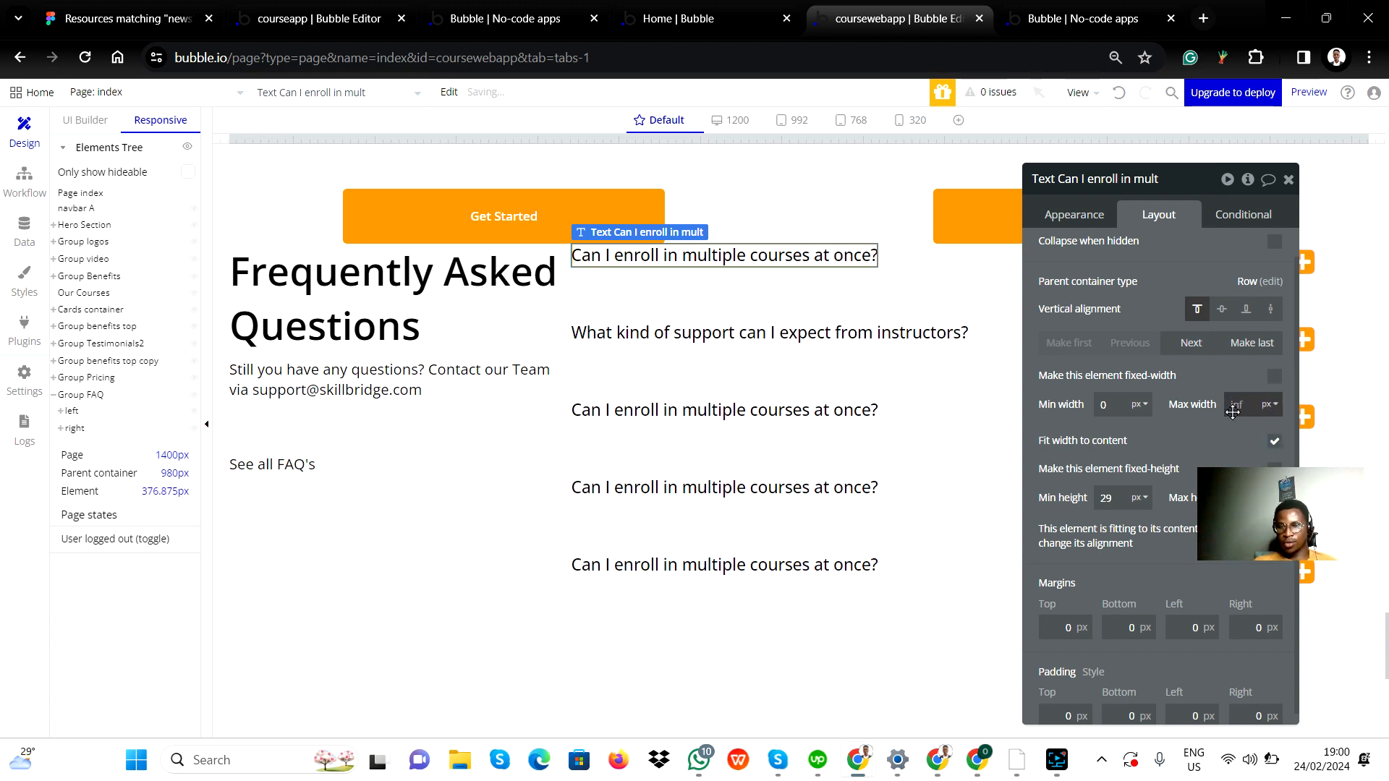
{"action": "left_click", "coordinate": [895, 344]}
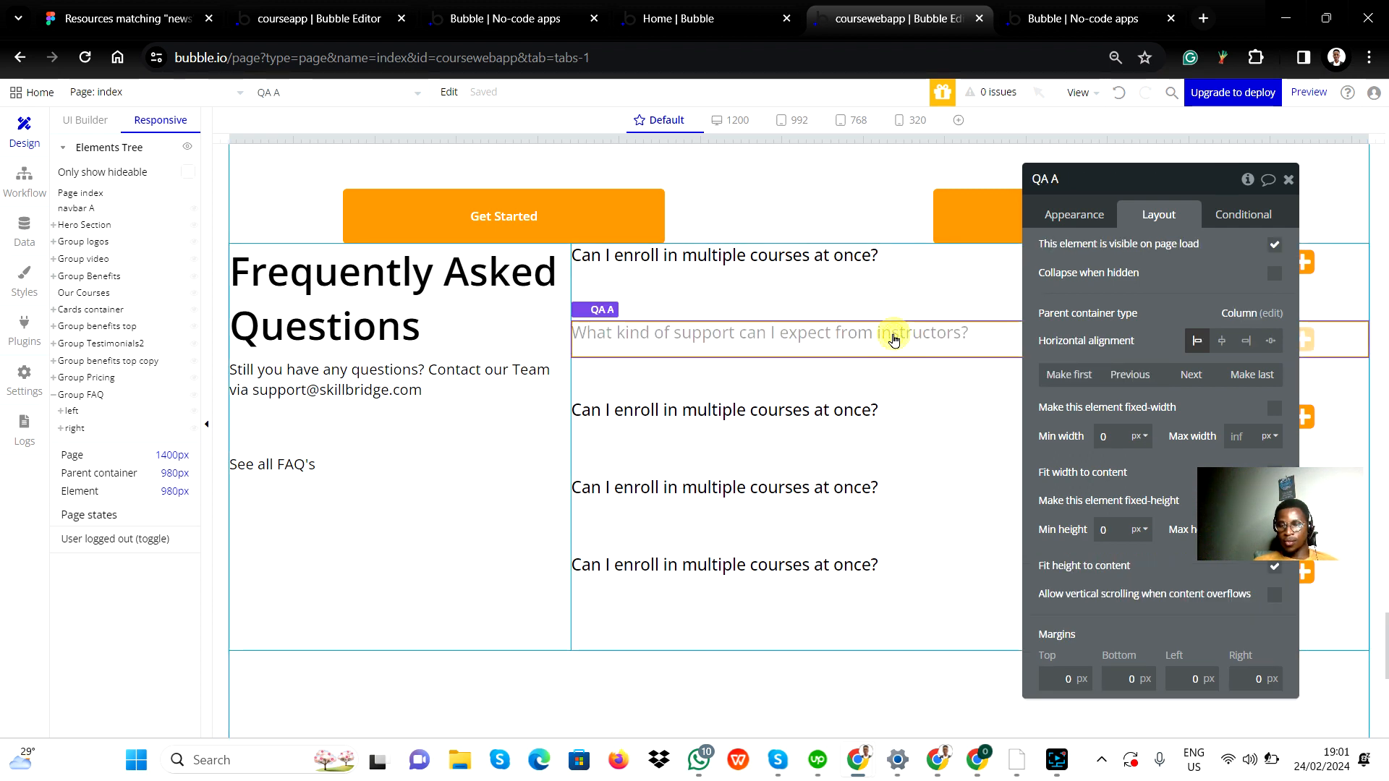
{"action": "left_click", "coordinate": [904, 333]}
{"action": "left_click", "coordinate": [852, 329]}
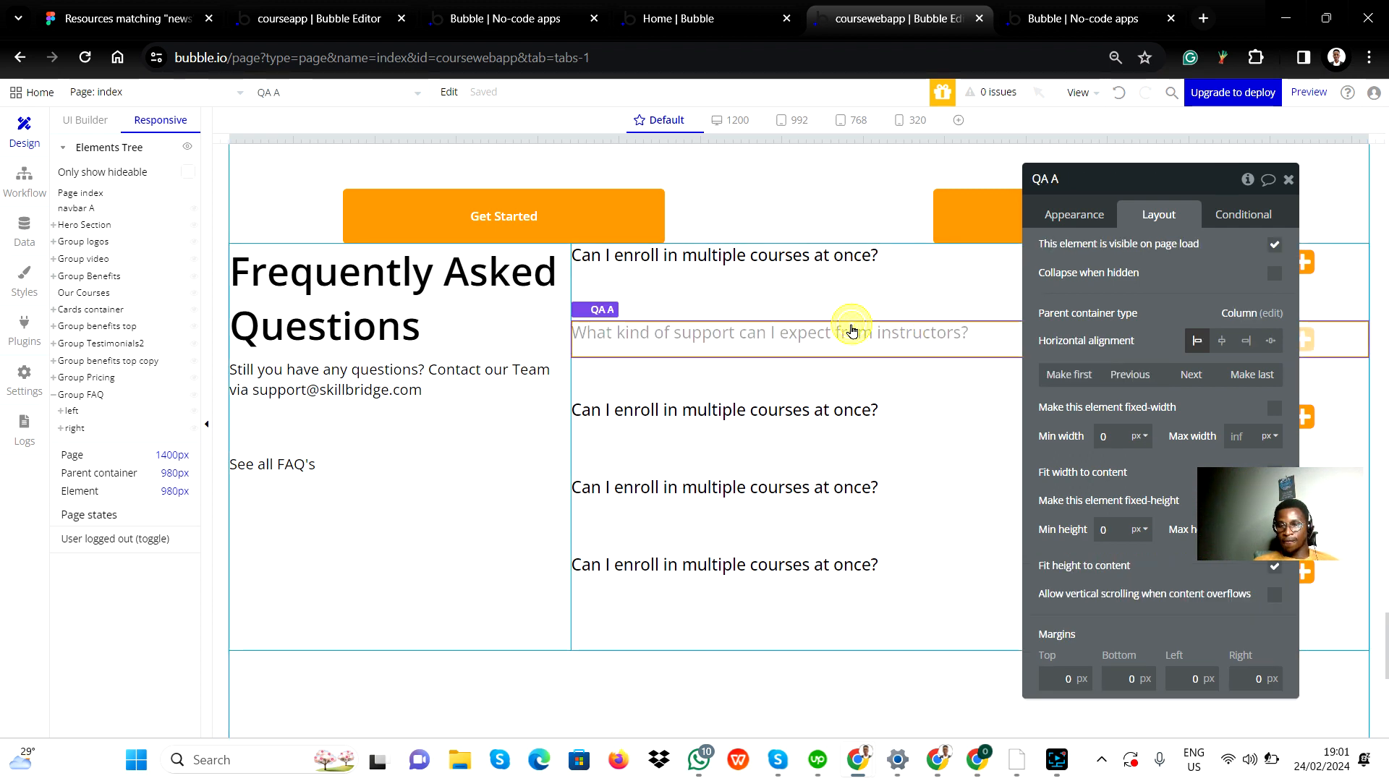
{"action": "left_click", "coordinate": [897, 335]}
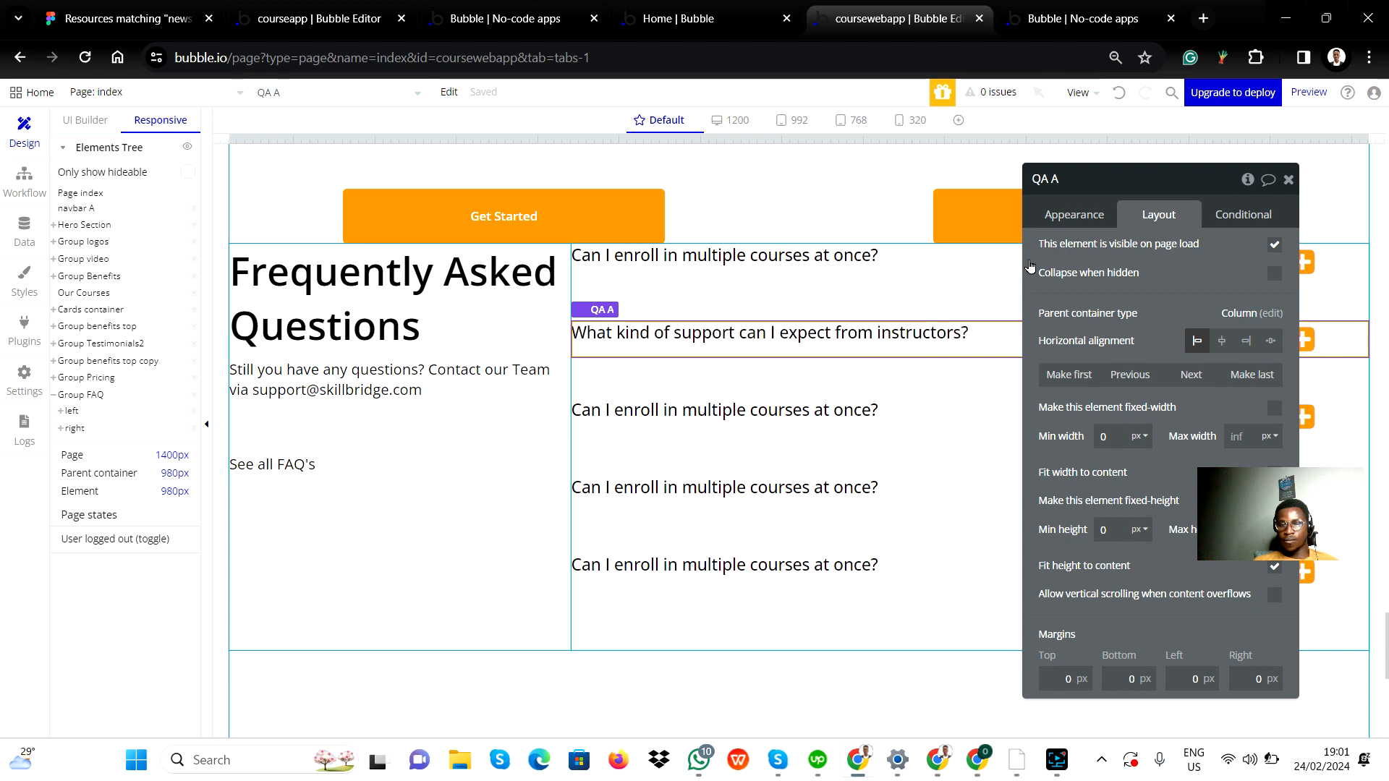
{"action": "left_click", "coordinate": [1288, 181]}
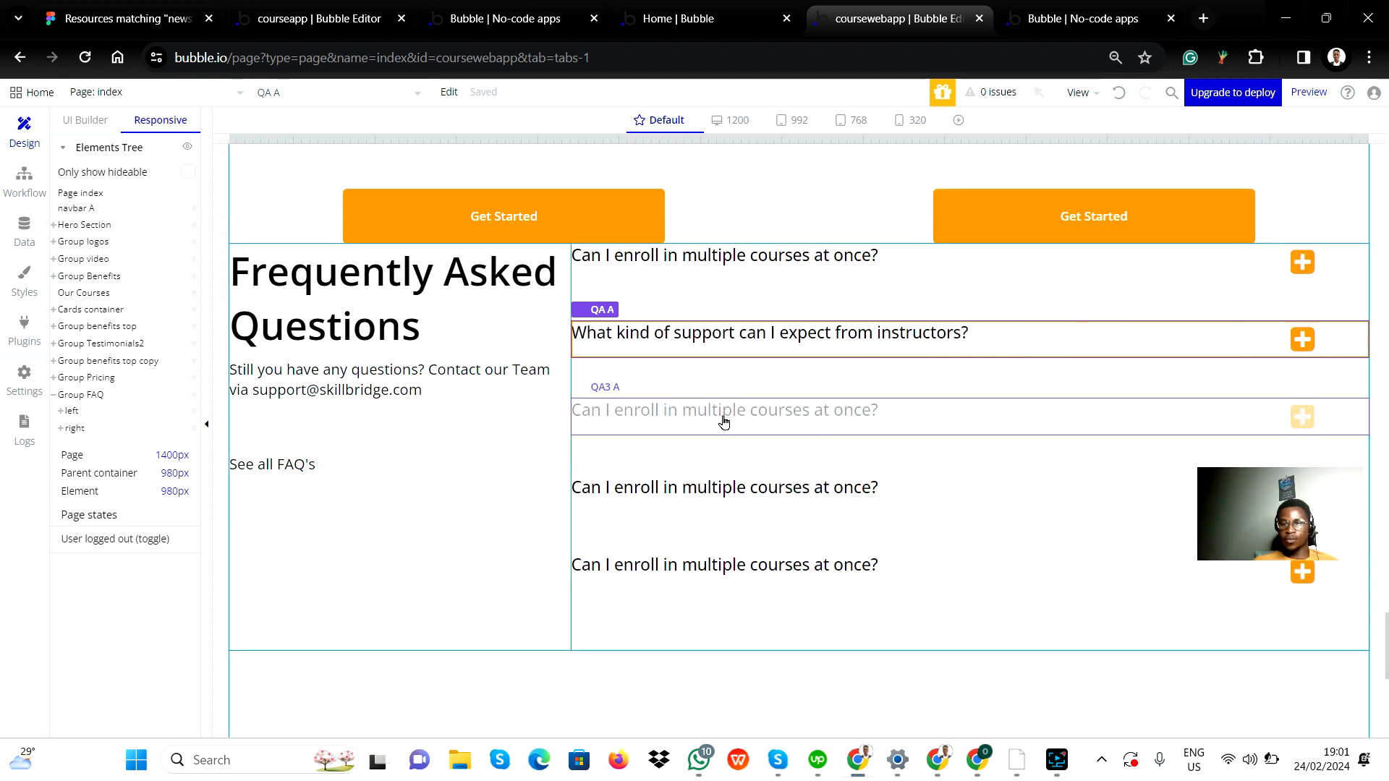
Preview the FAQ section again at the 1200, 992, 768 and 320 px breakpoints, then return to Default.
{"action": "left_click", "coordinate": [394, 567]}
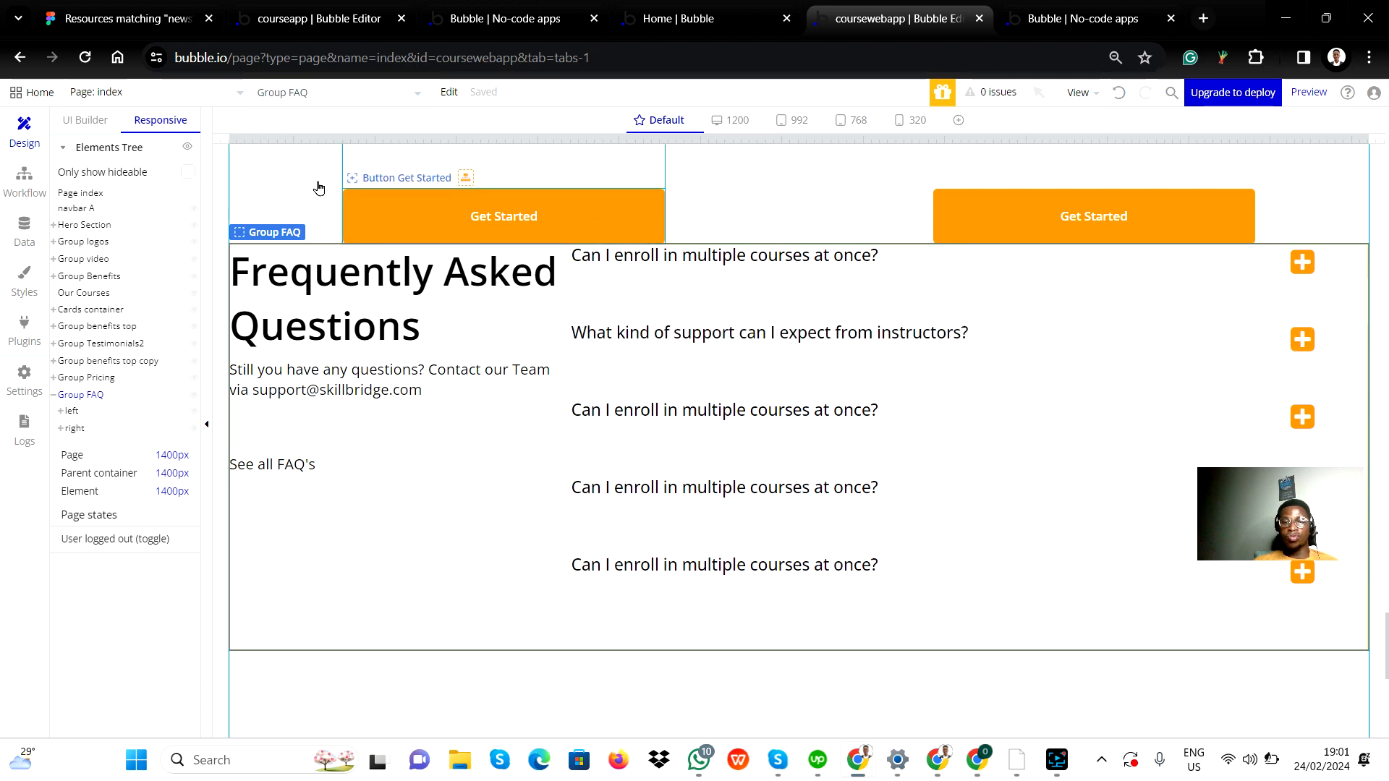
{"action": "left_click", "coordinate": [734, 121]}
{"action": "left_click", "coordinate": [798, 122]}
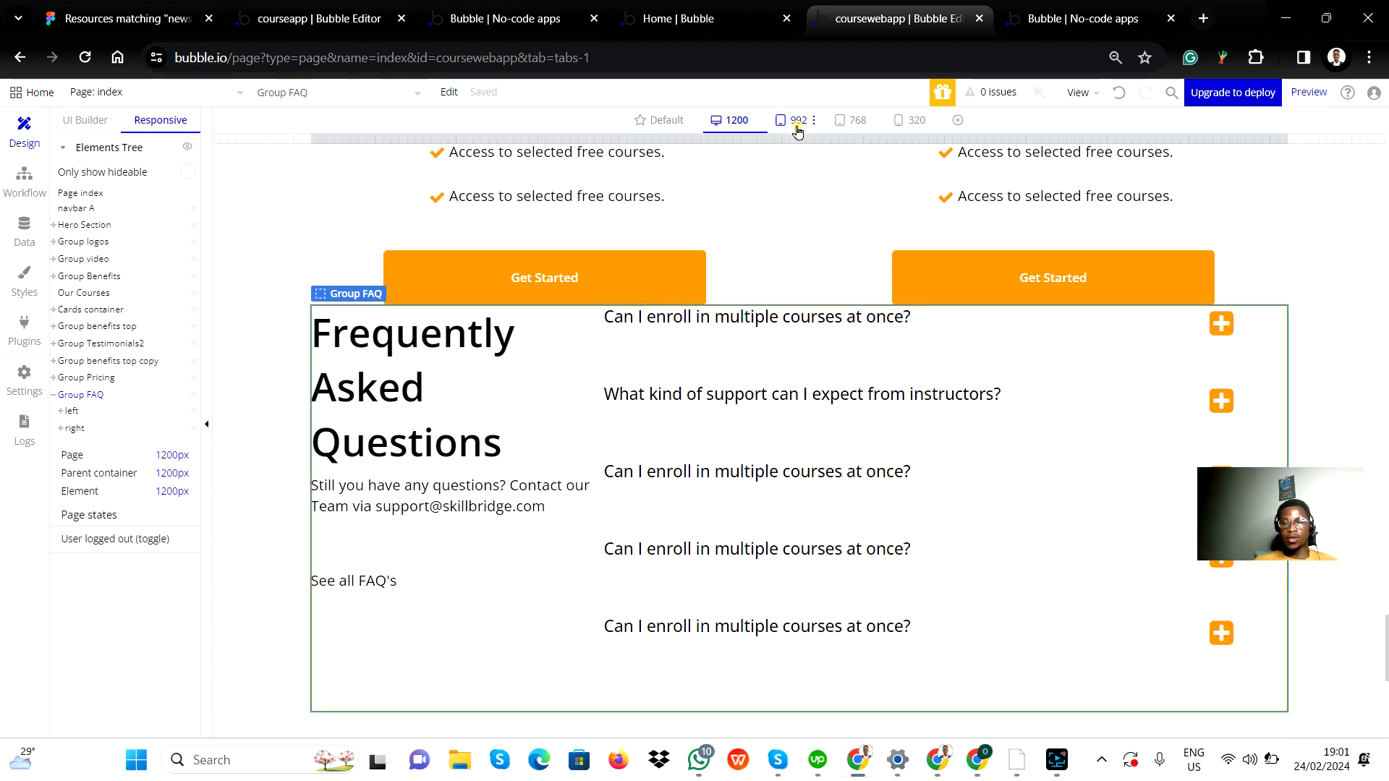
{"action": "left_click", "coordinate": [852, 121]}
{"action": "scroll", "coordinate": [823, 480], "scroll_direction": "down", "scroll_amount": 10}
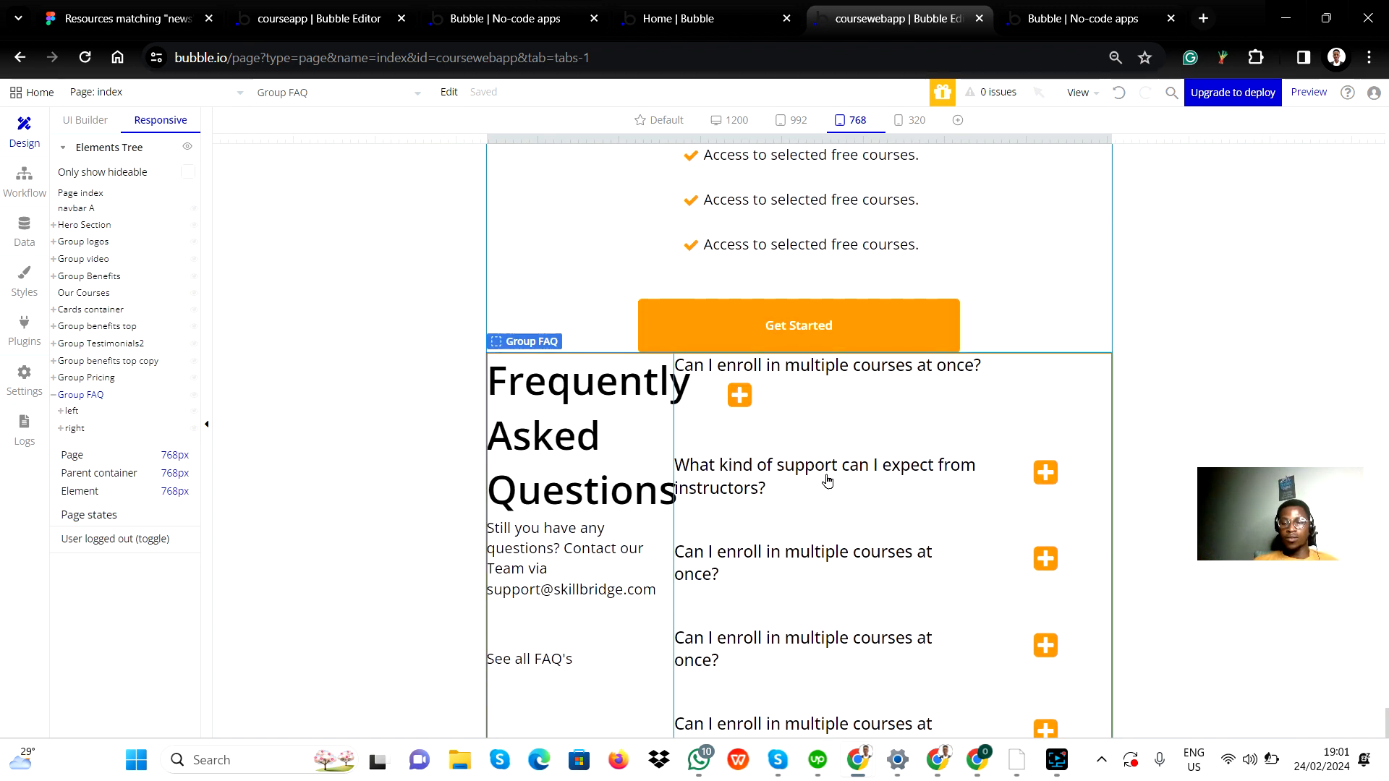
{"action": "left_click", "coordinate": [917, 121]}
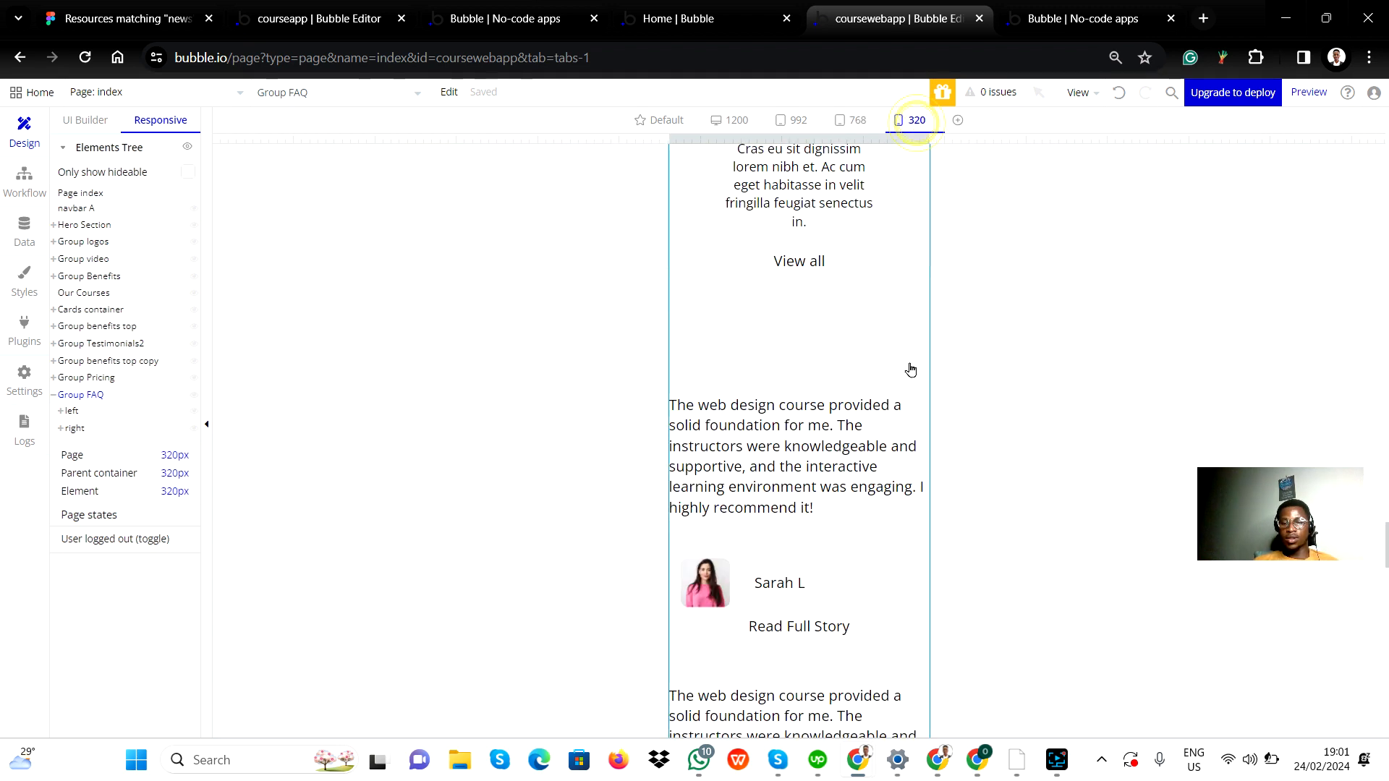
{"action": "scroll", "coordinate": [863, 610], "scroll_direction": "down", "scroll_amount": 10}
{"action": "scroll", "coordinate": [863, 610], "scroll_direction": "down", "scroll_amount": 10}
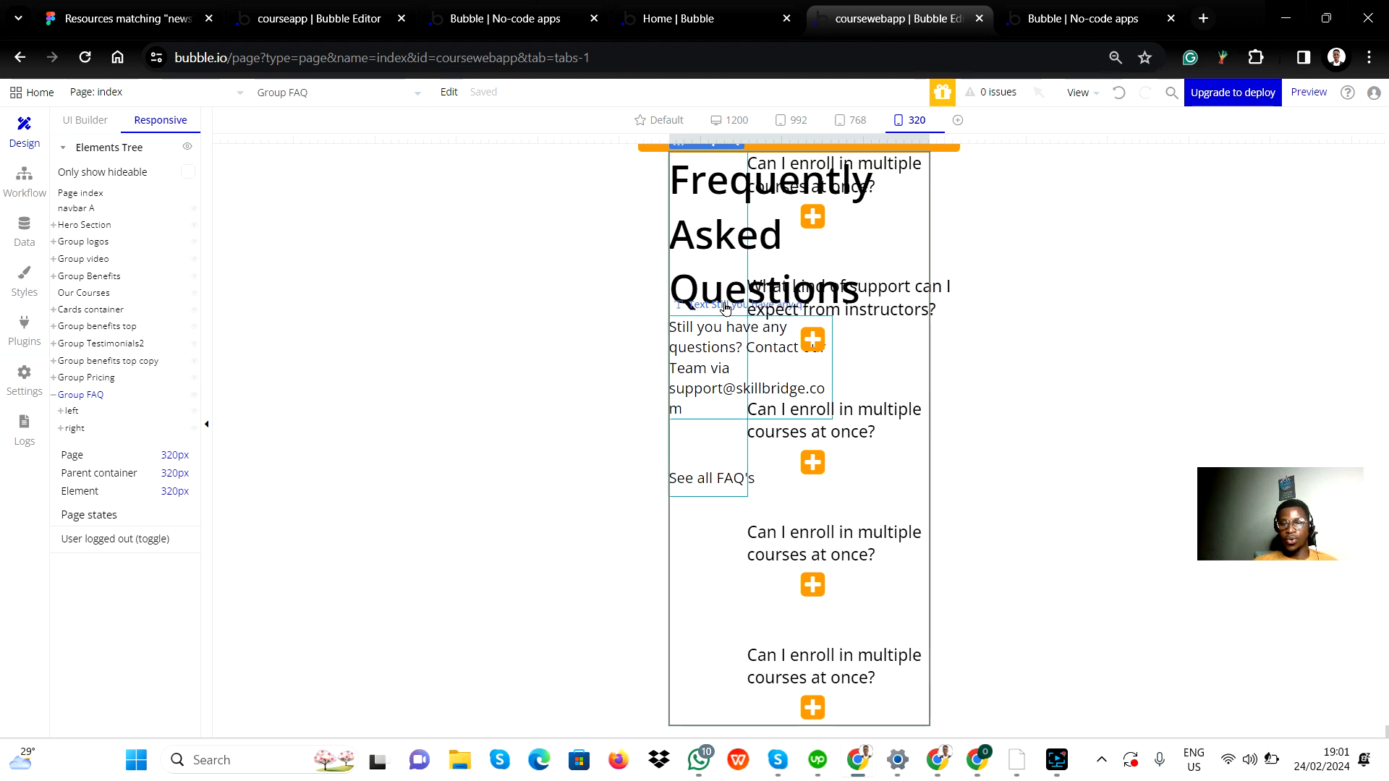
{"action": "scroll", "coordinate": [712, 220], "scroll_direction": "up", "scroll_amount": 1}
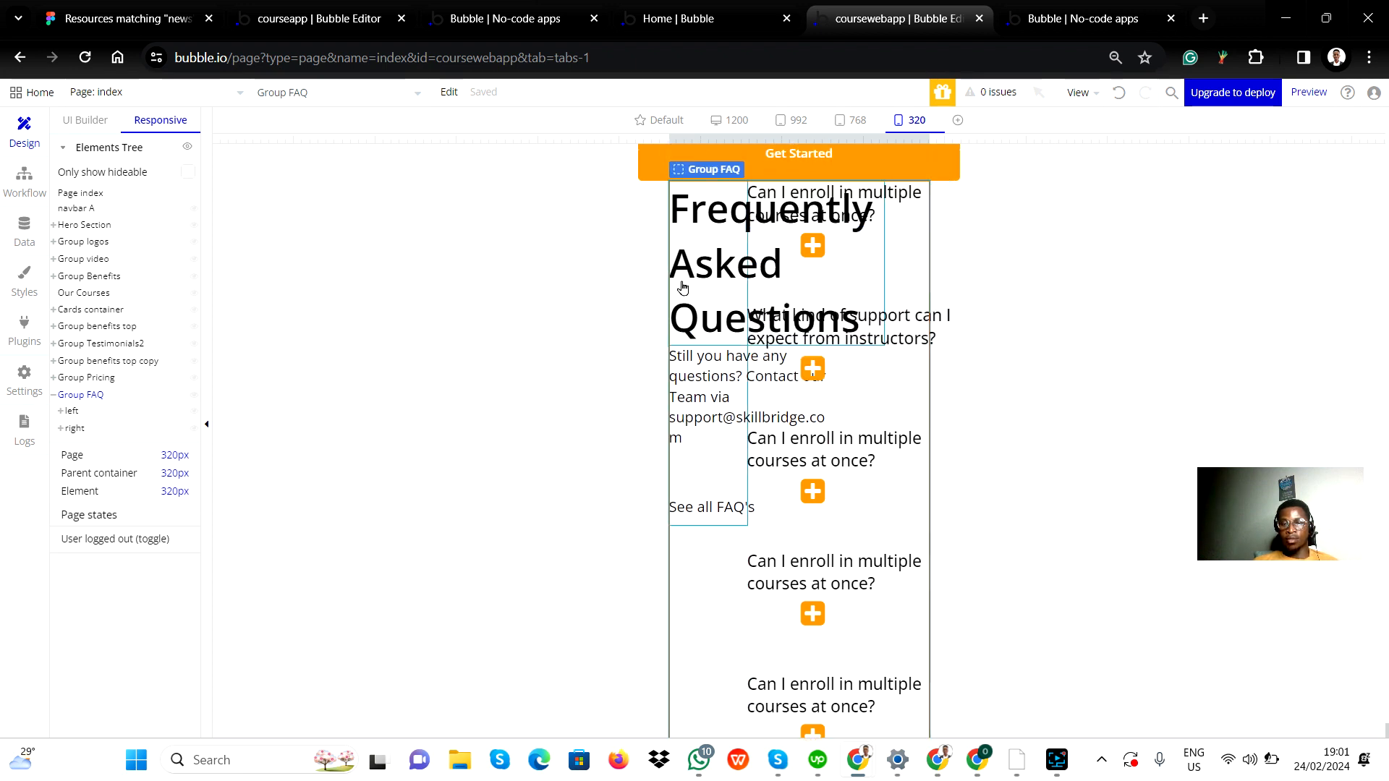
{"action": "left_click", "coordinate": [647, 123]}
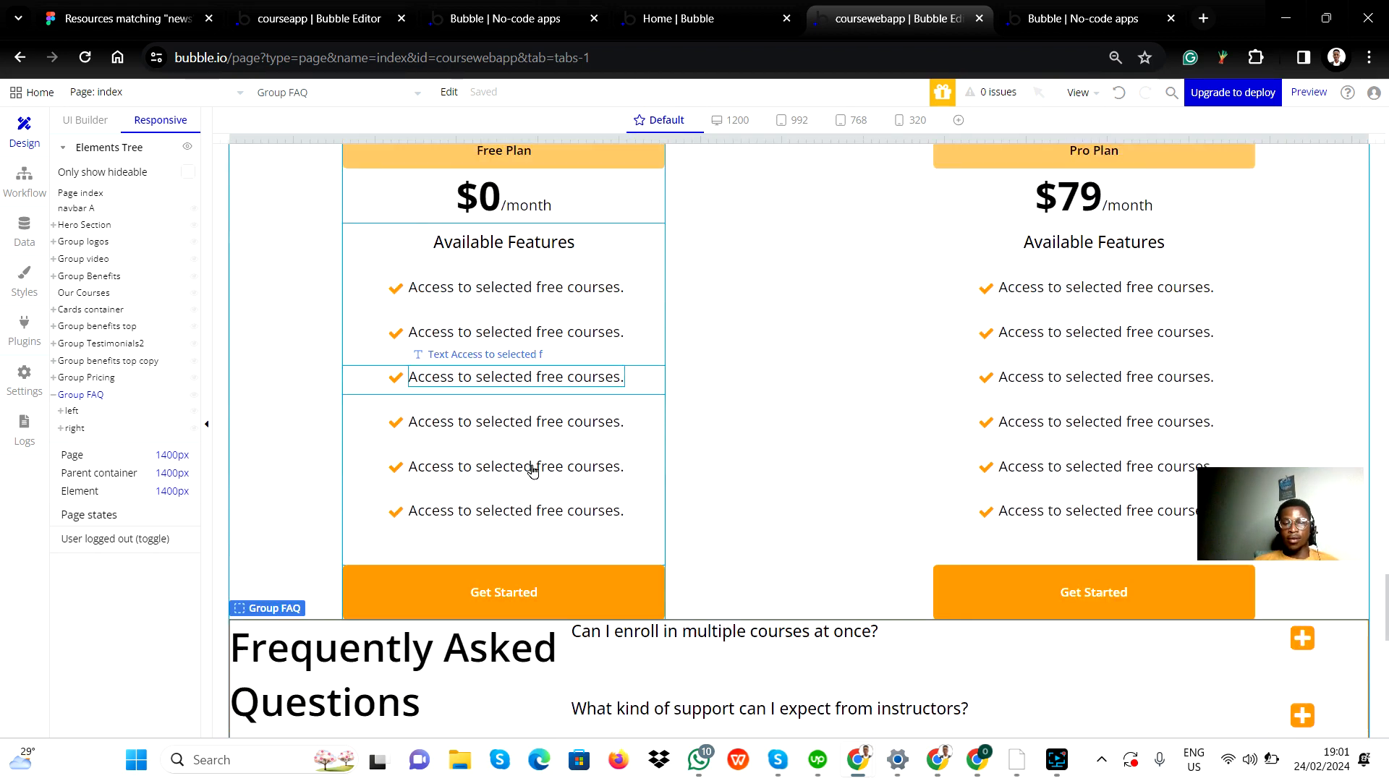
Set the FAQ heading text's minimum width to 100 px.
{"action": "scroll", "coordinate": [532, 469], "scroll_direction": "down", "scroll_amount": 4}
{"action": "left_click", "coordinate": [505, 384]}
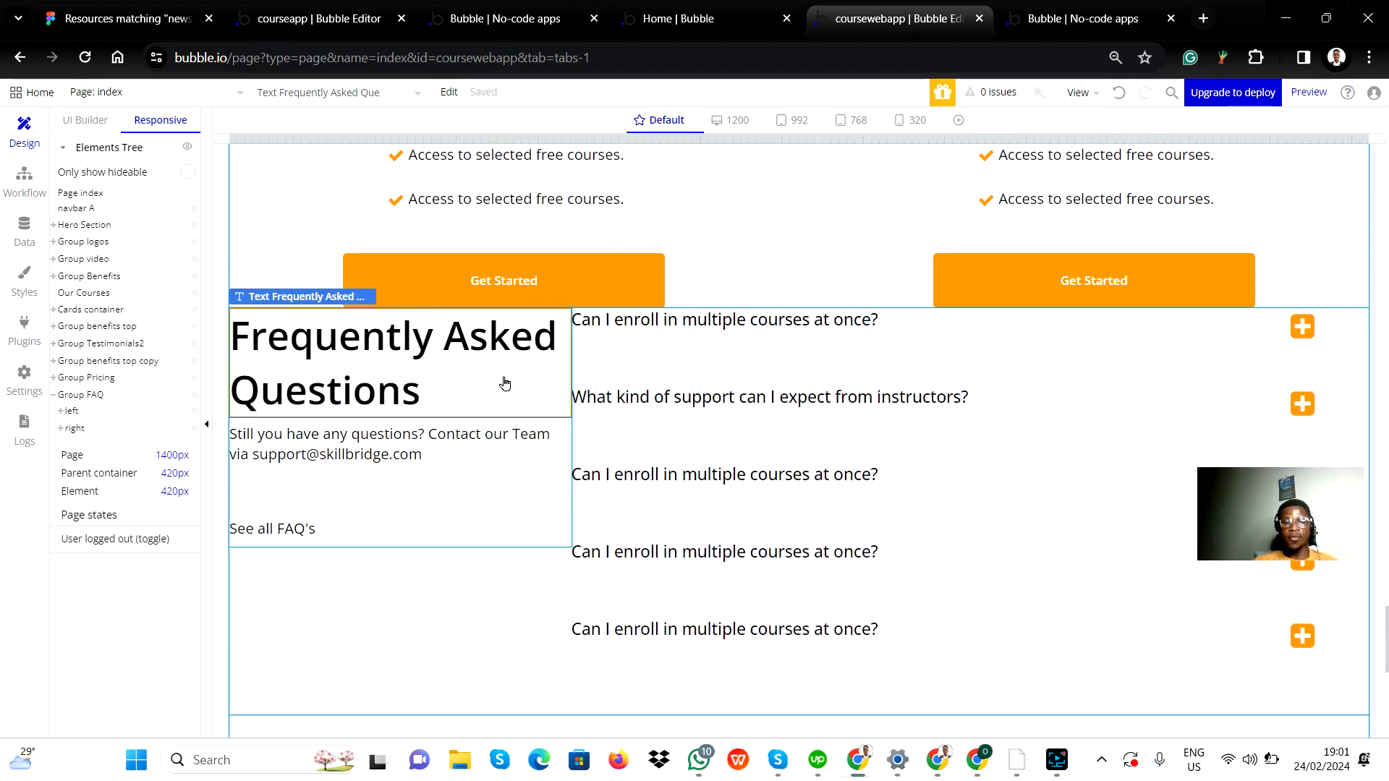
{"action": "double_click", "coordinate": [377, 363]}
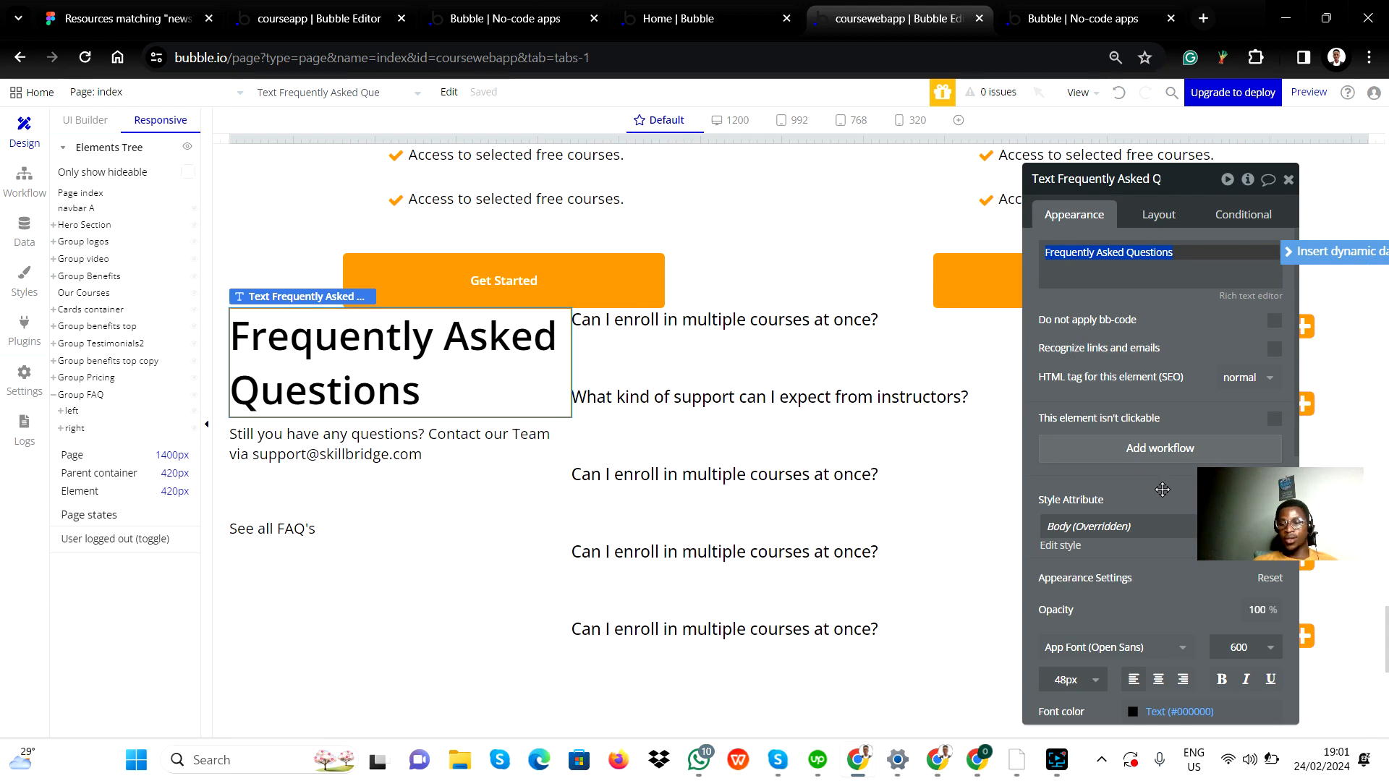
{"action": "left_click", "coordinate": [1153, 215]}
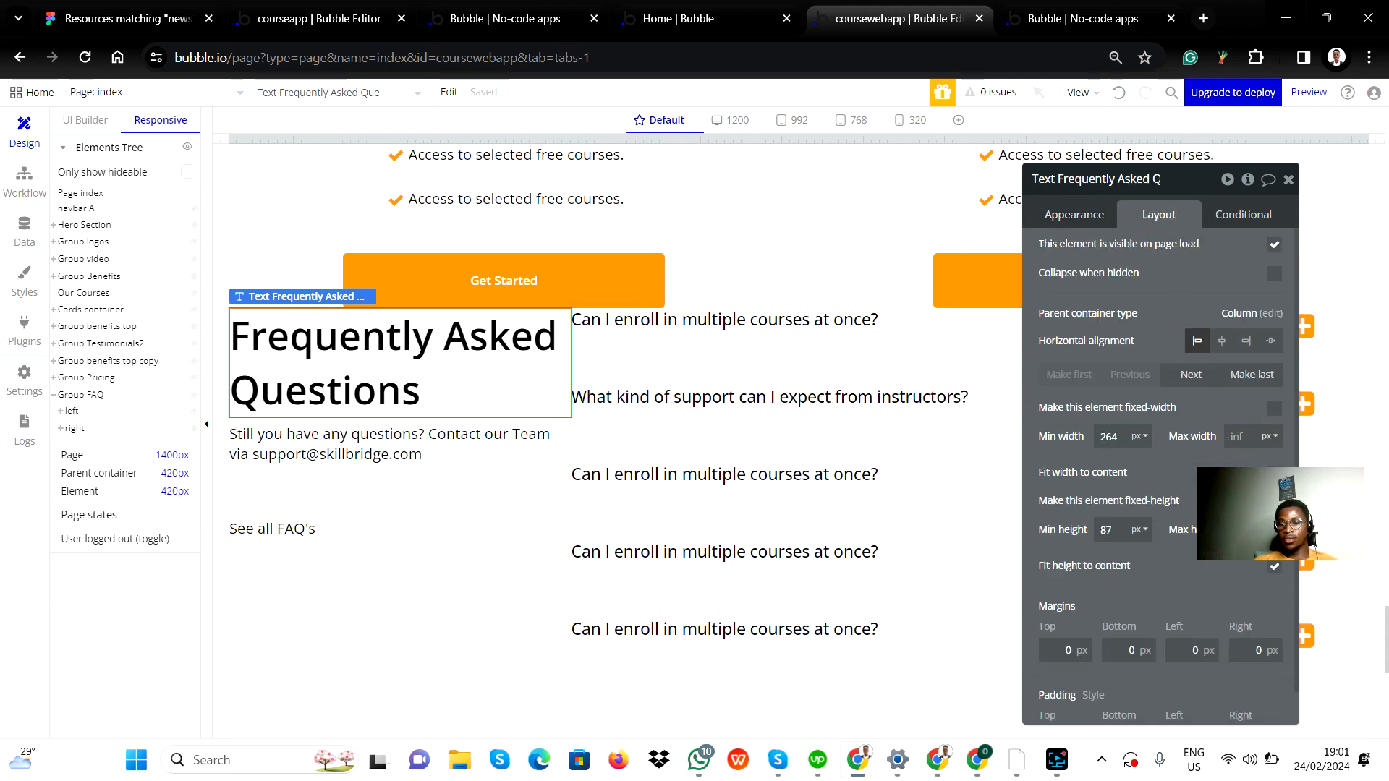
{"action": "double_click", "coordinate": [1108, 436]}
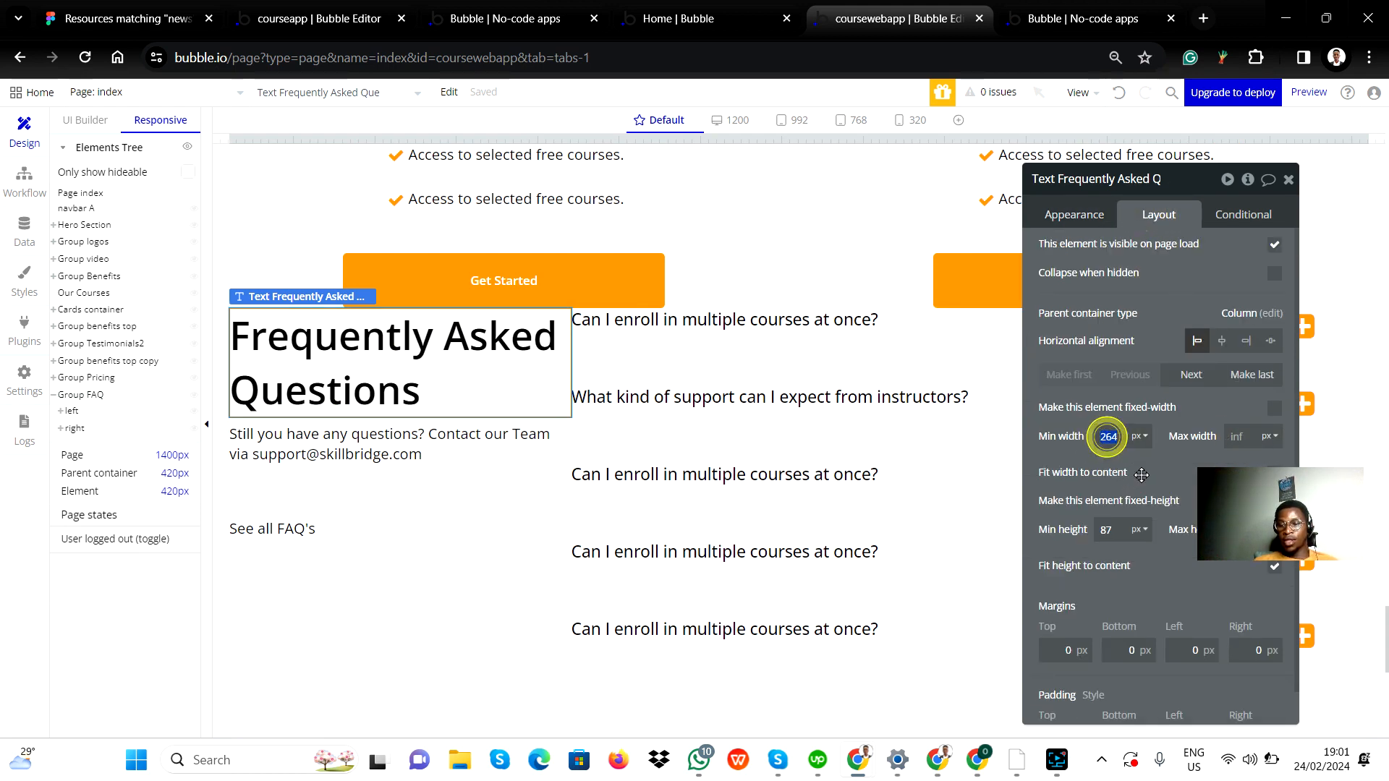
{"action": "type", "text": "0"}
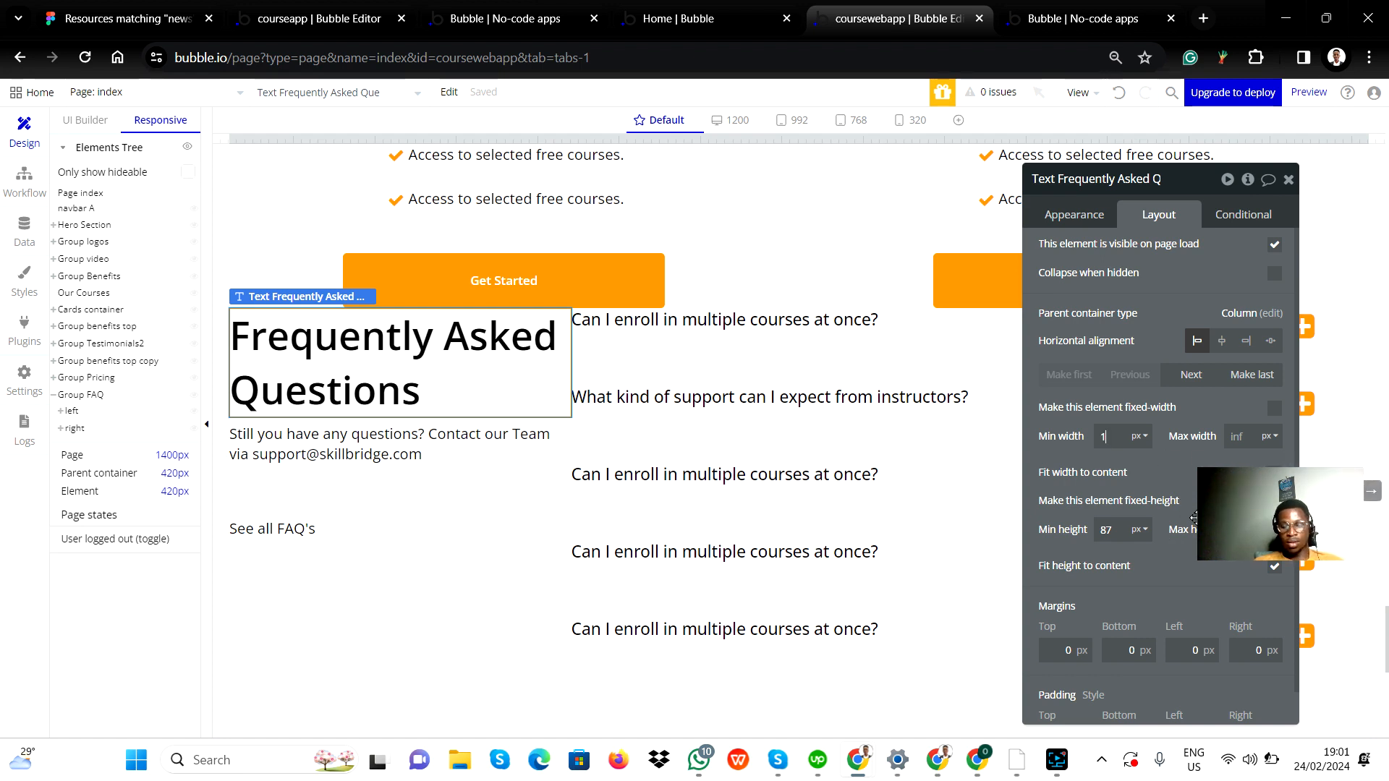
{"action": "type", "text": "00"}
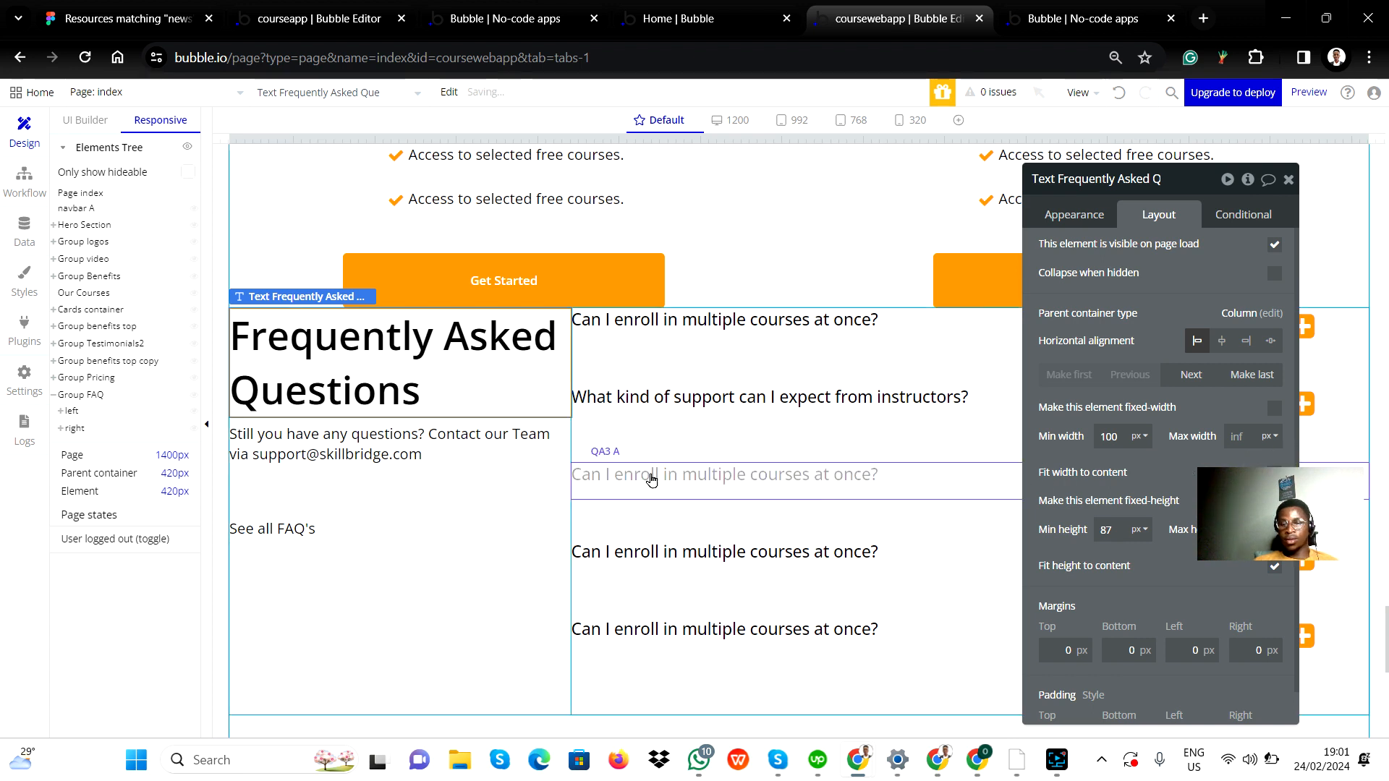
Set the contact text's minimum width to 100 px and its maximum width to 200 px.
{"action": "left_click", "coordinate": [466, 448]}
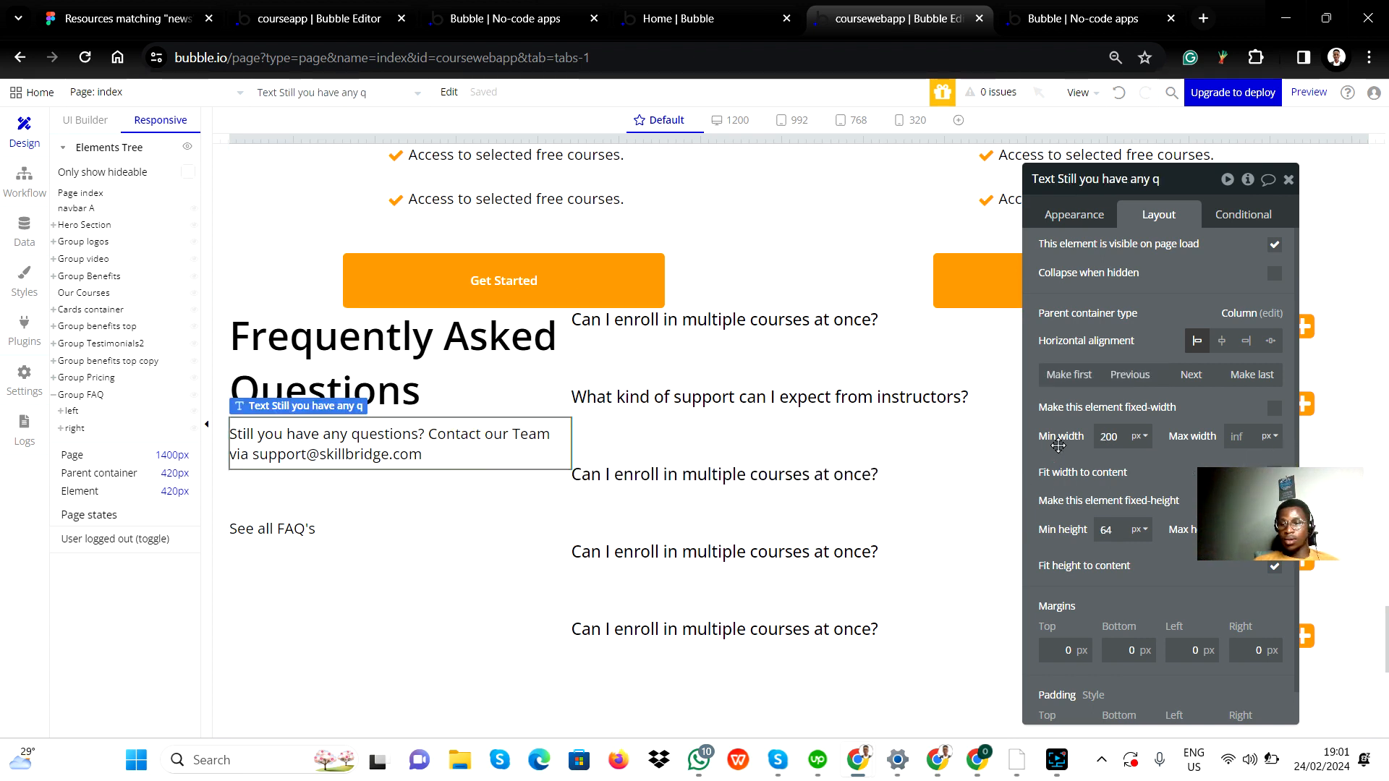
{"action": "double_click", "coordinate": [1109, 437]}
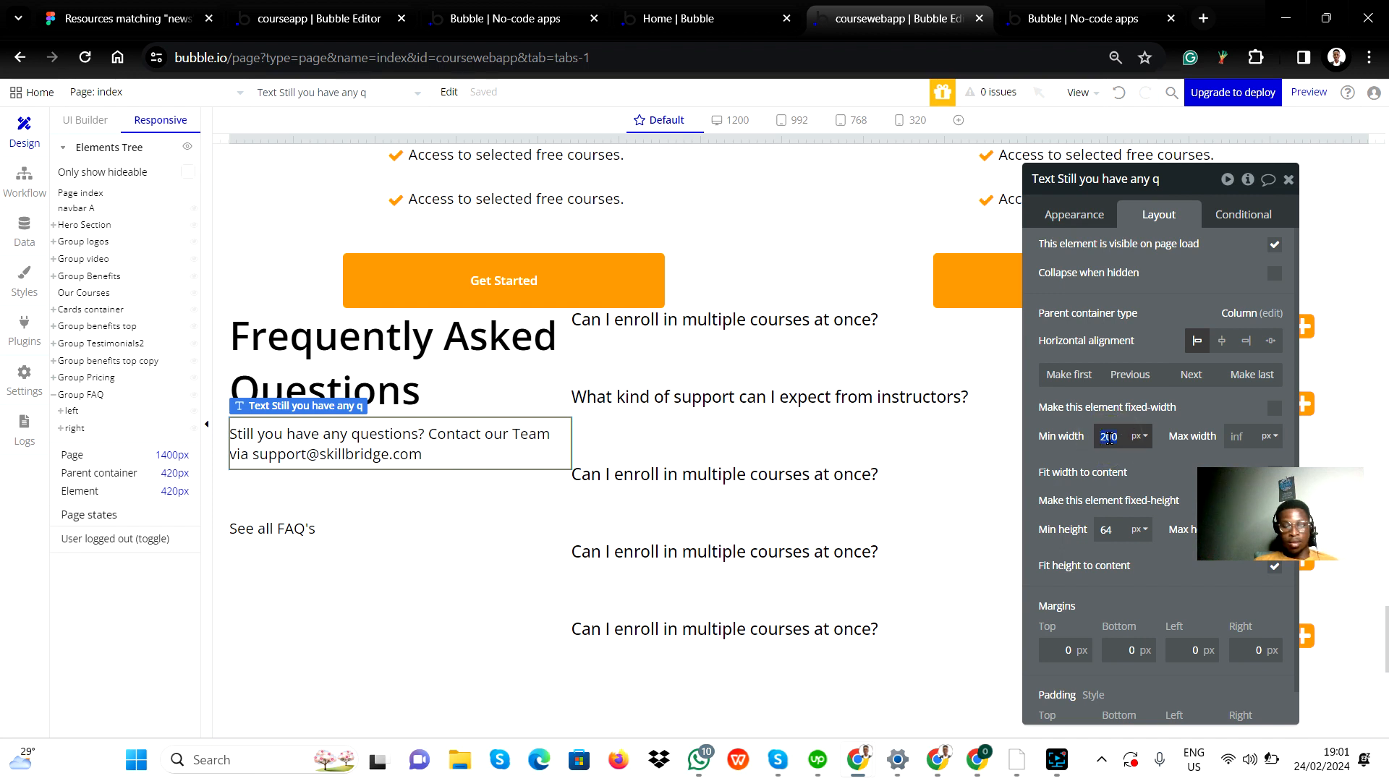
{"action": "type", "text": "10"}
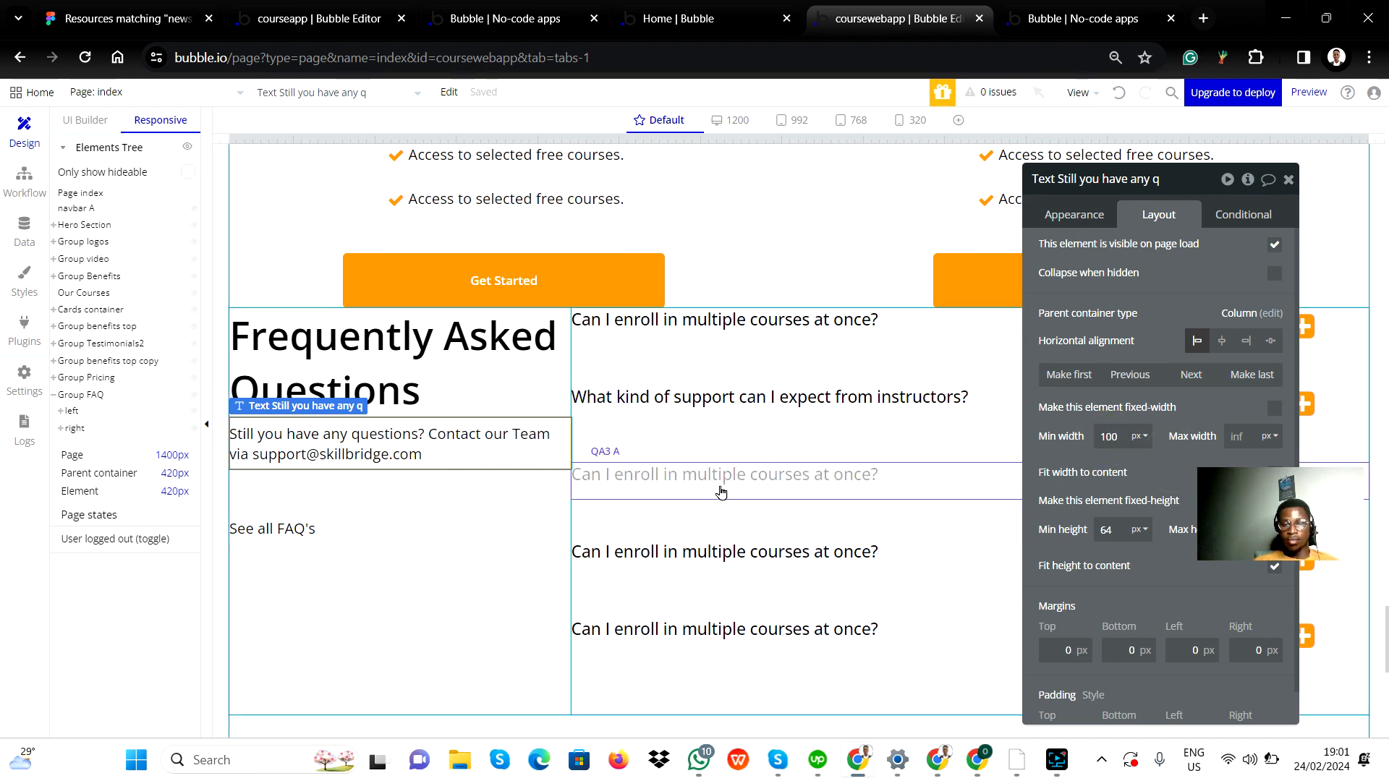
{"action": "left_click", "coordinate": [1235, 437]}
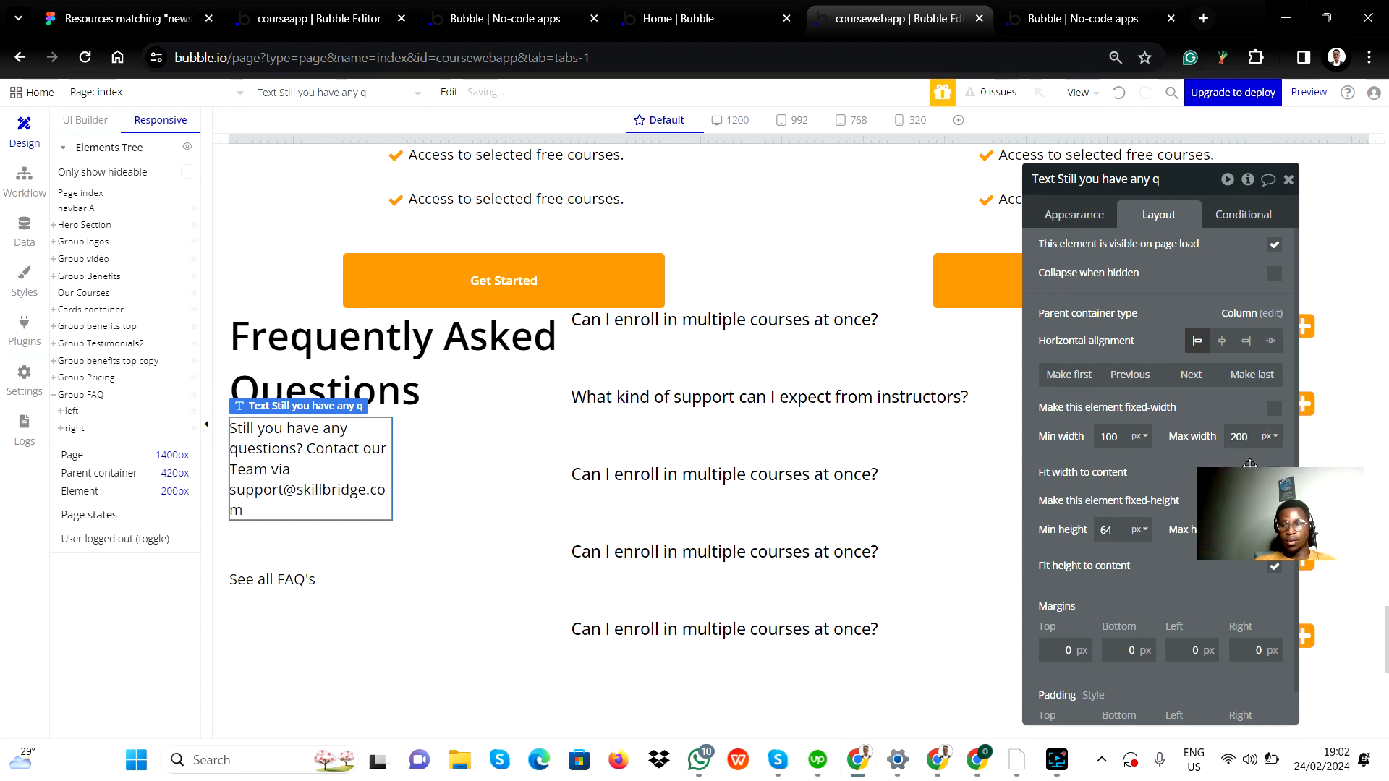
Set the FAQ heading text's maximum width to 250 px.
{"action": "left_click", "coordinate": [425, 362]}
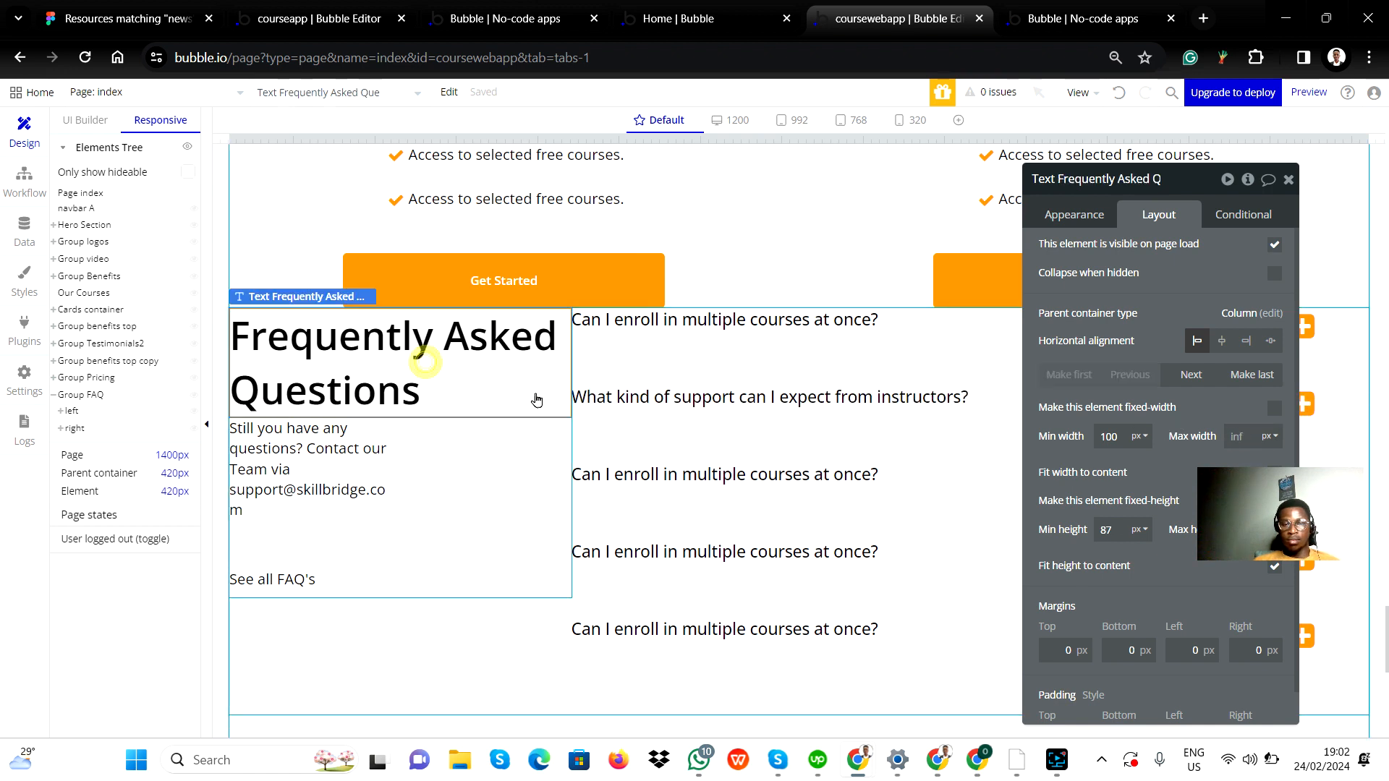
{"action": "left_click", "coordinate": [1240, 436]}
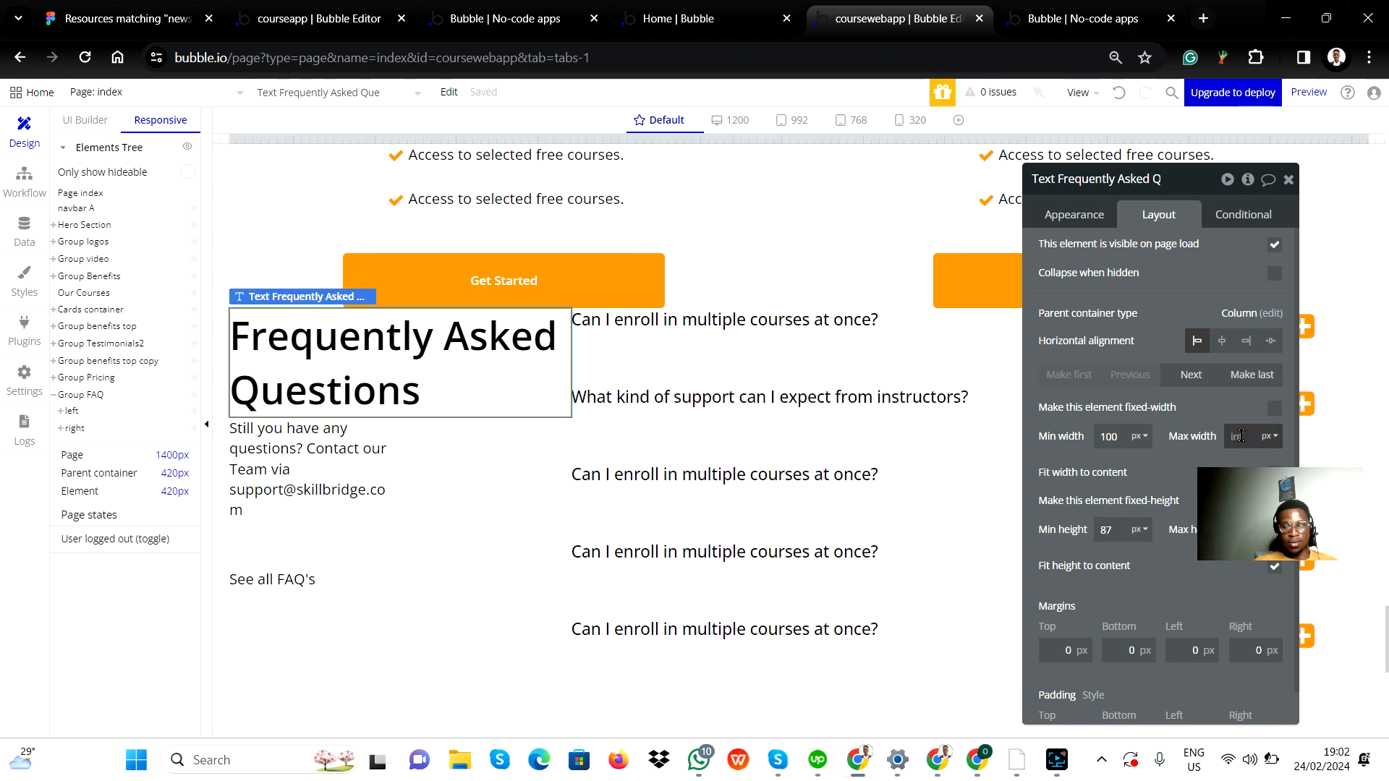
{"action": "type", "text": "25"}
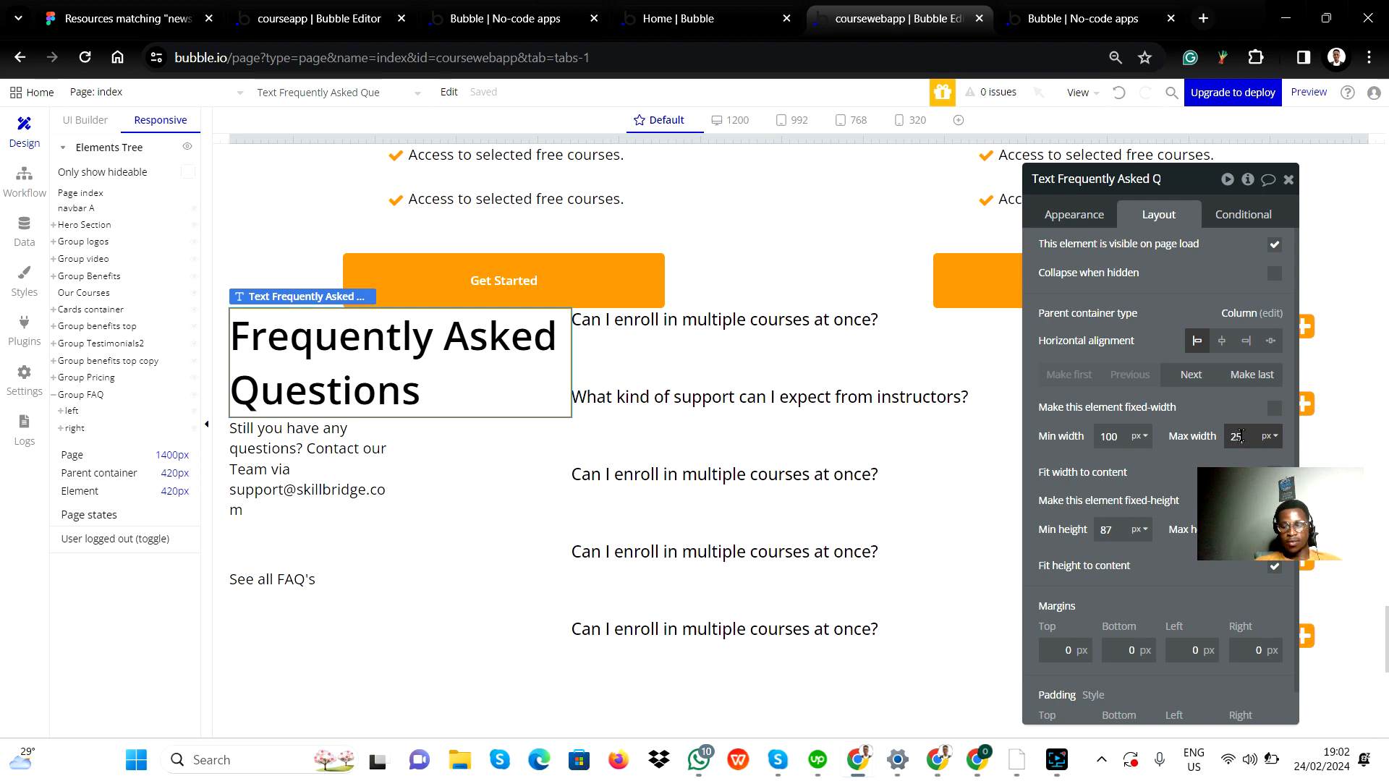
{"action": "type", "text": "0"}
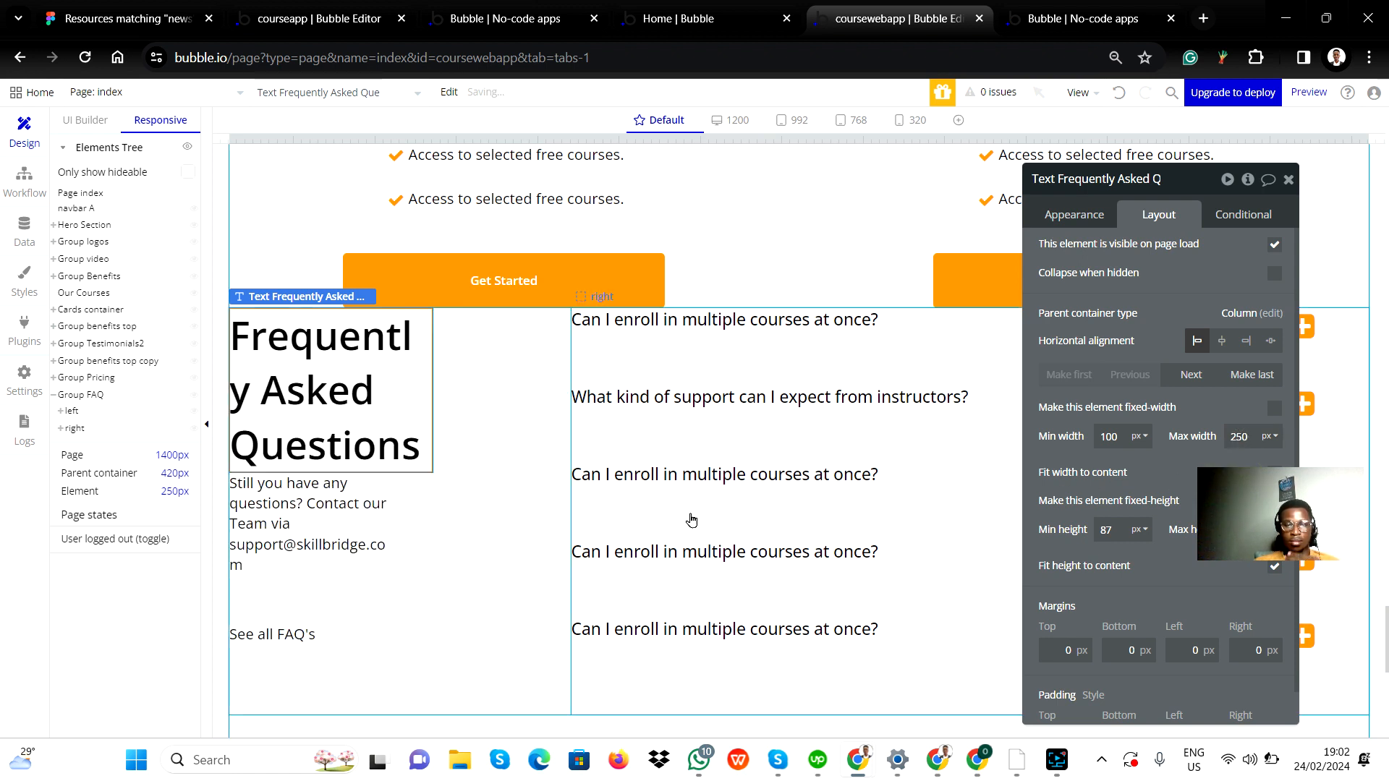
Turn off fixed width for the See all FAQ's text and close the property editor.
{"action": "left_click", "coordinate": [303, 641]}
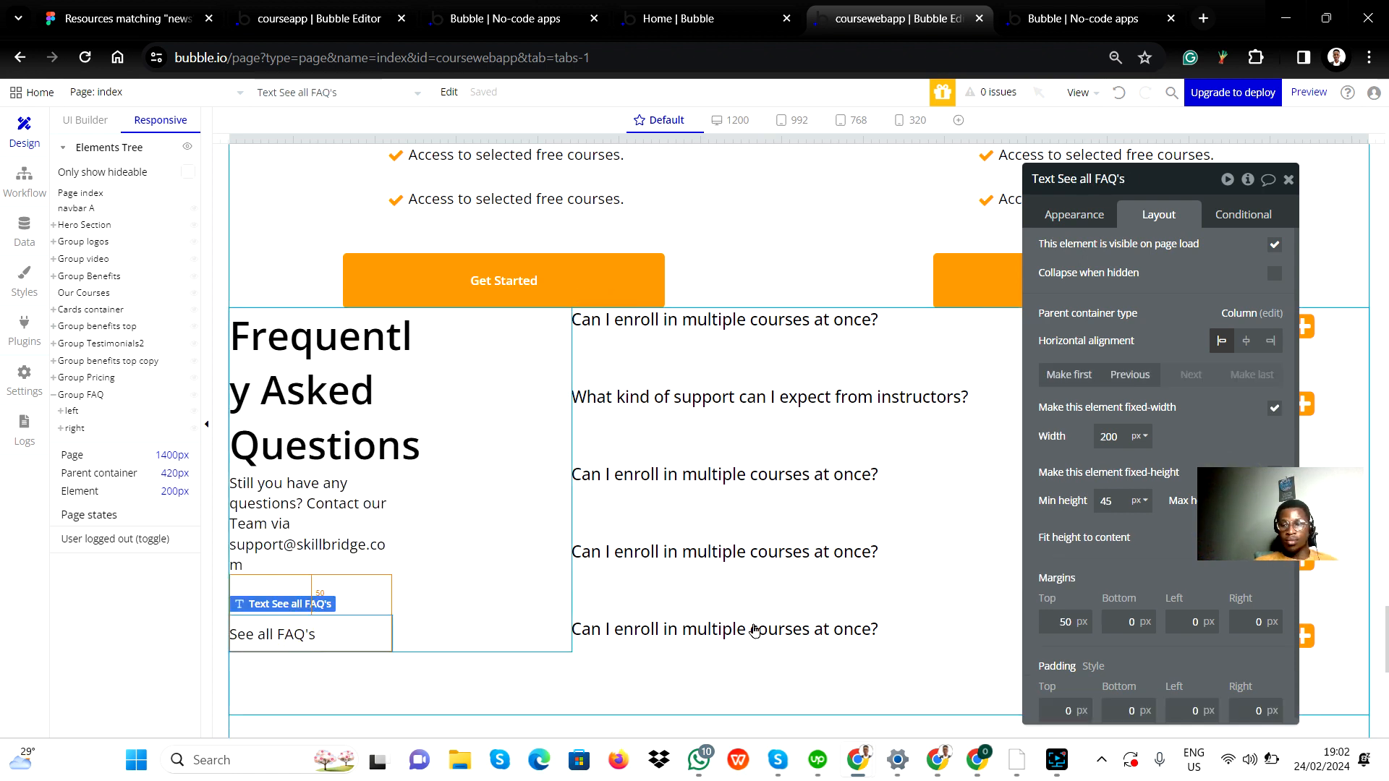
{"action": "left_click", "coordinate": [1275, 407]}
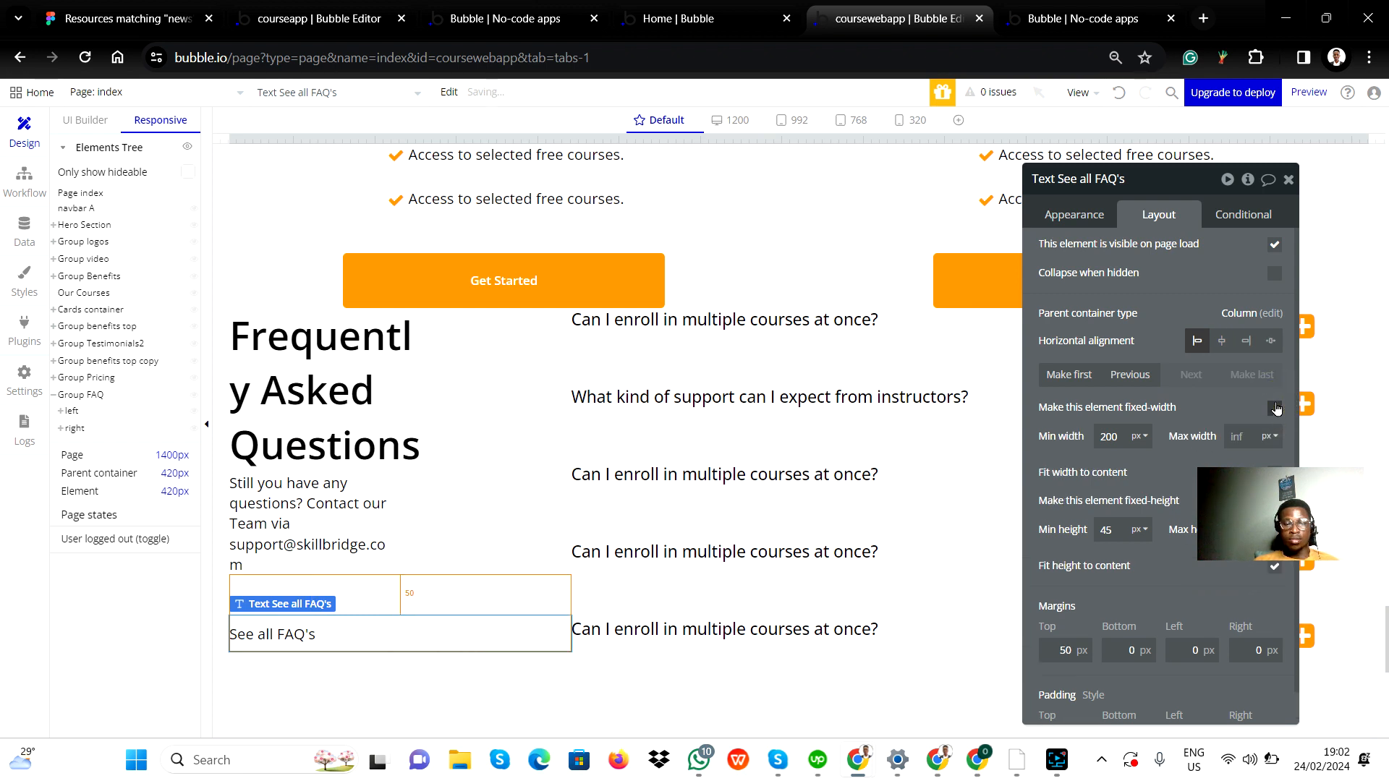
{"action": "left_click", "coordinate": [1288, 180]}
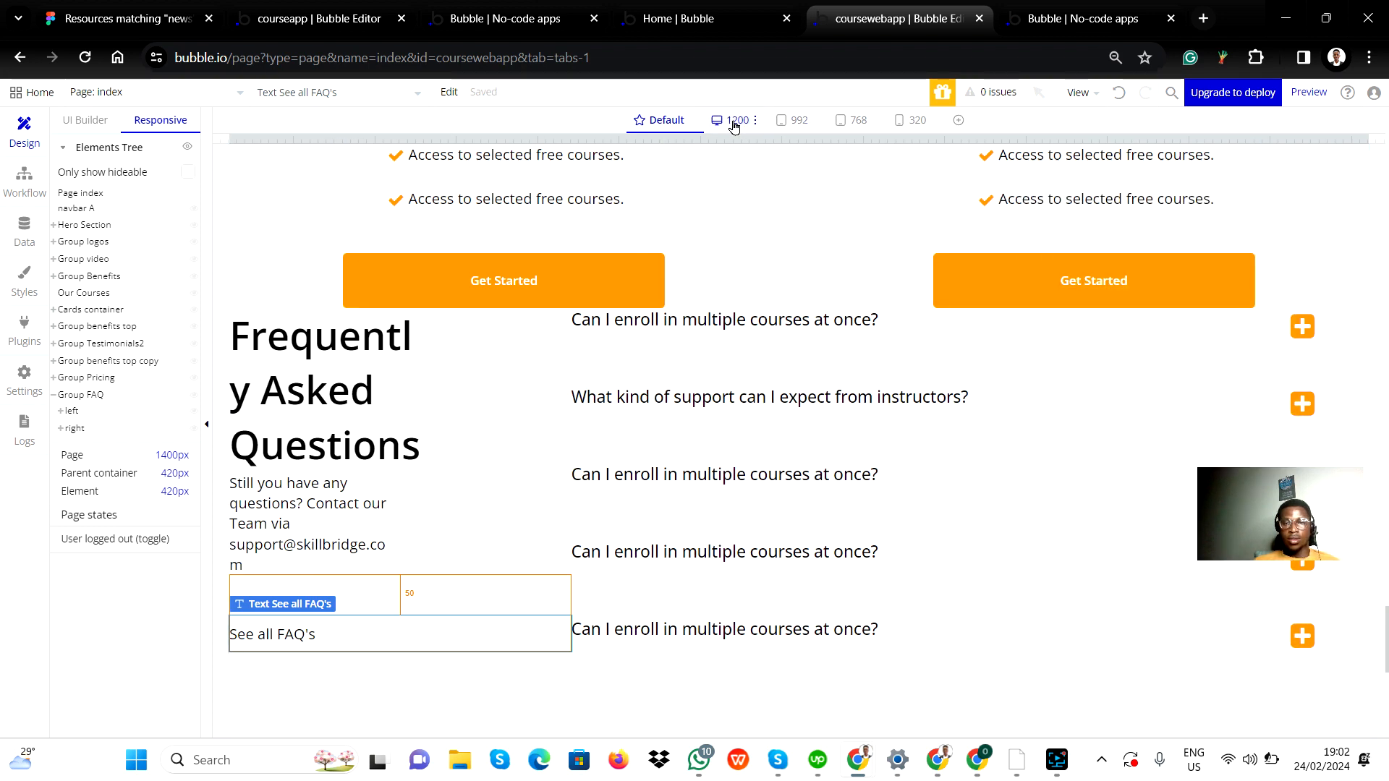
Check the FAQ section at the 1200, 992, 768 and 320 px breakpoints, then switch back to Default.
{"action": "left_click", "coordinate": [735, 123]}
{"action": "left_click", "coordinate": [795, 121]}
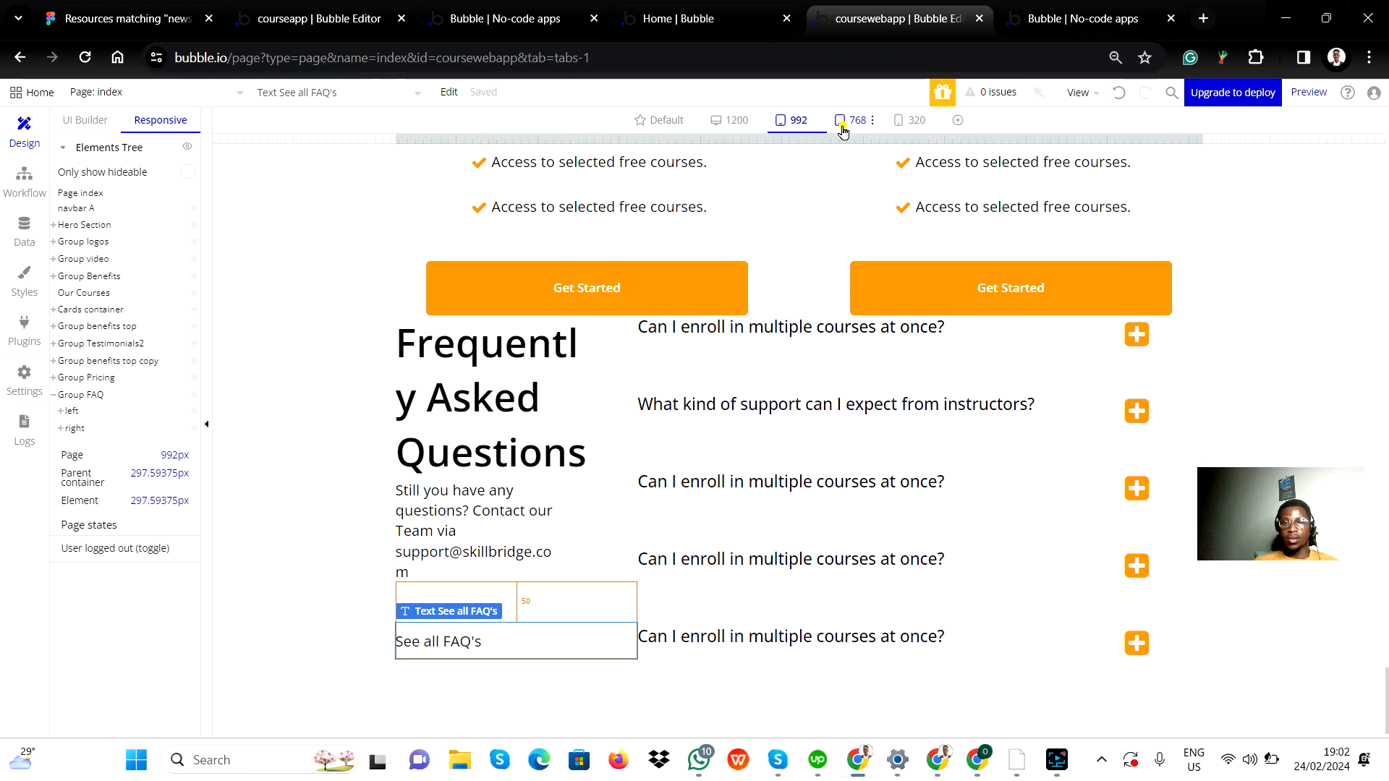
{"action": "left_click", "coordinate": [843, 124]}
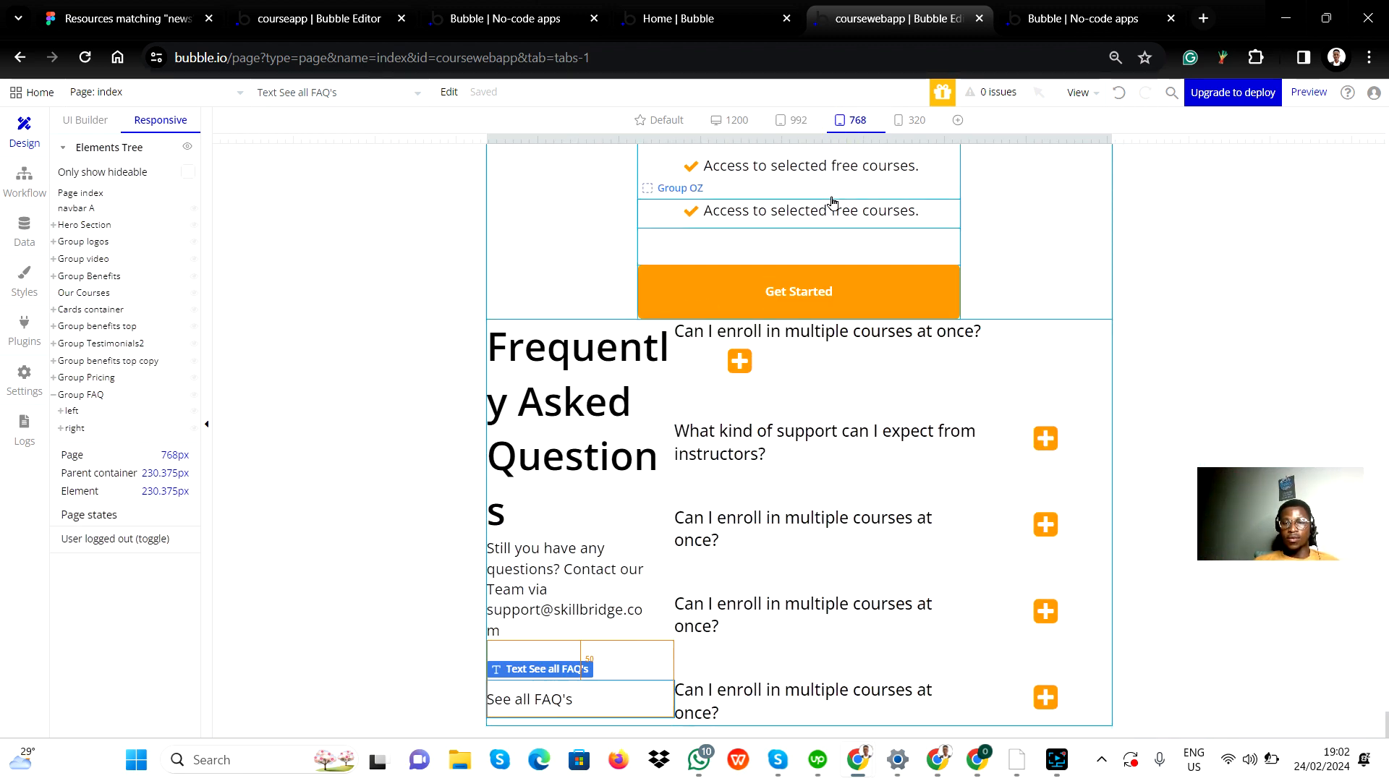
{"action": "left_click", "coordinate": [913, 120]}
{"action": "scroll", "coordinate": [775, 599], "scroll_direction": "down", "scroll_amount": 3}
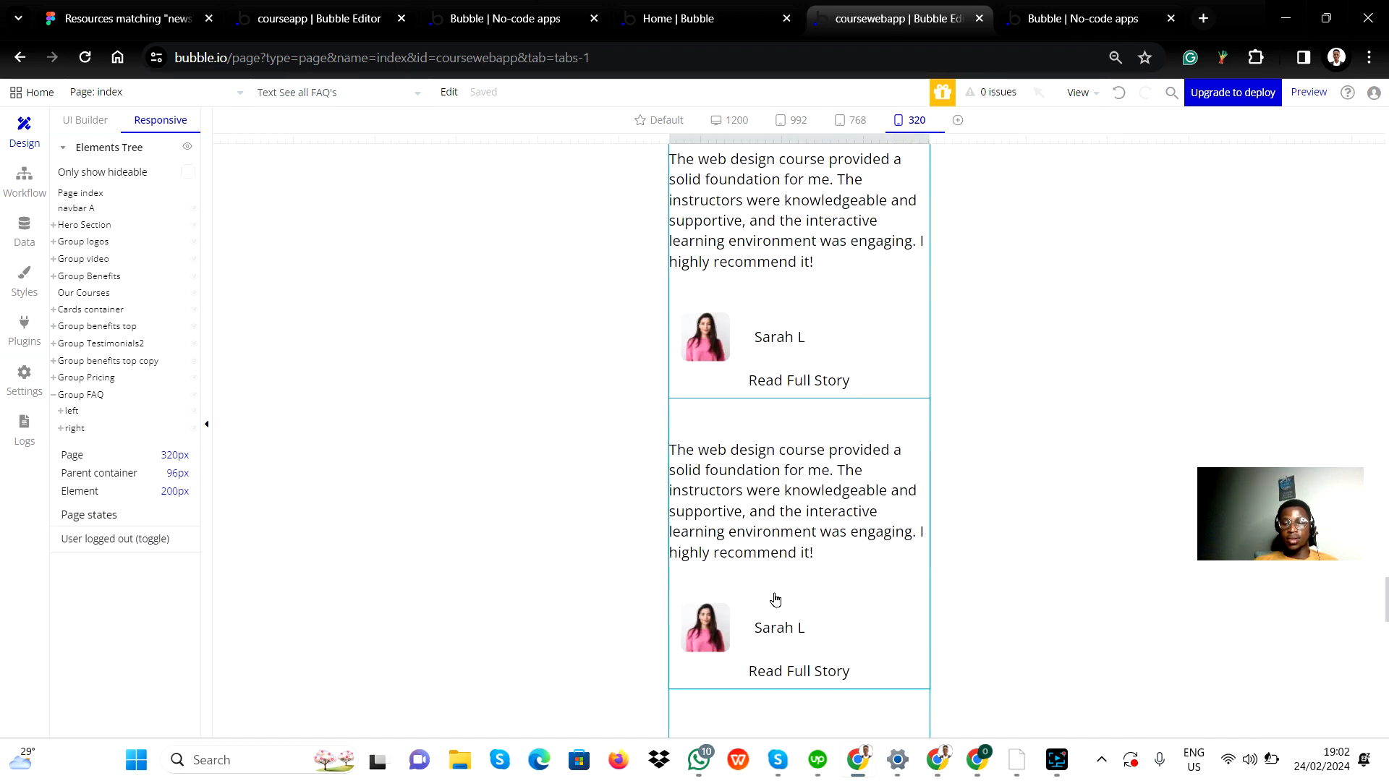
{"action": "scroll", "coordinate": [775, 599], "scroll_direction": "down", "scroll_amount": 10}
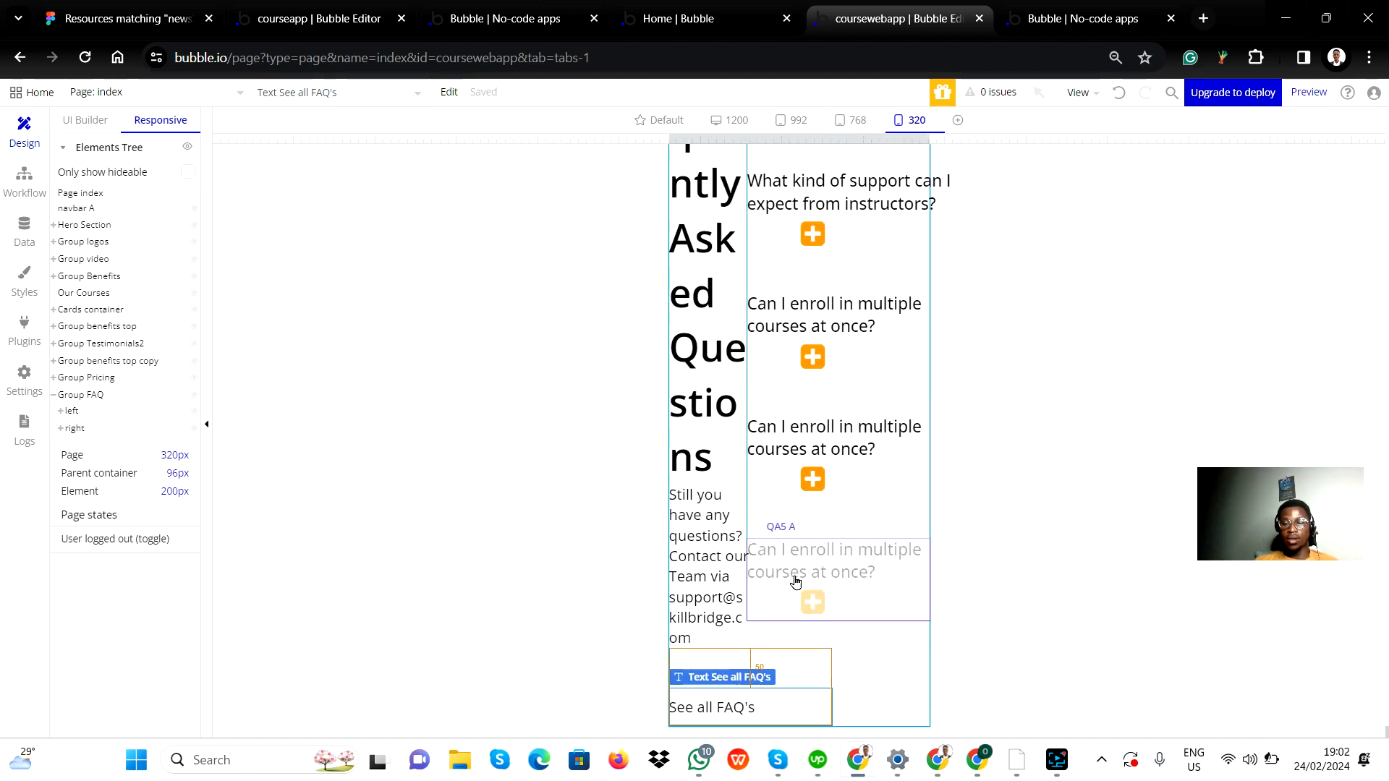
{"action": "scroll", "coordinate": [864, 586], "scroll_direction": "up", "scroll_amount": 3}
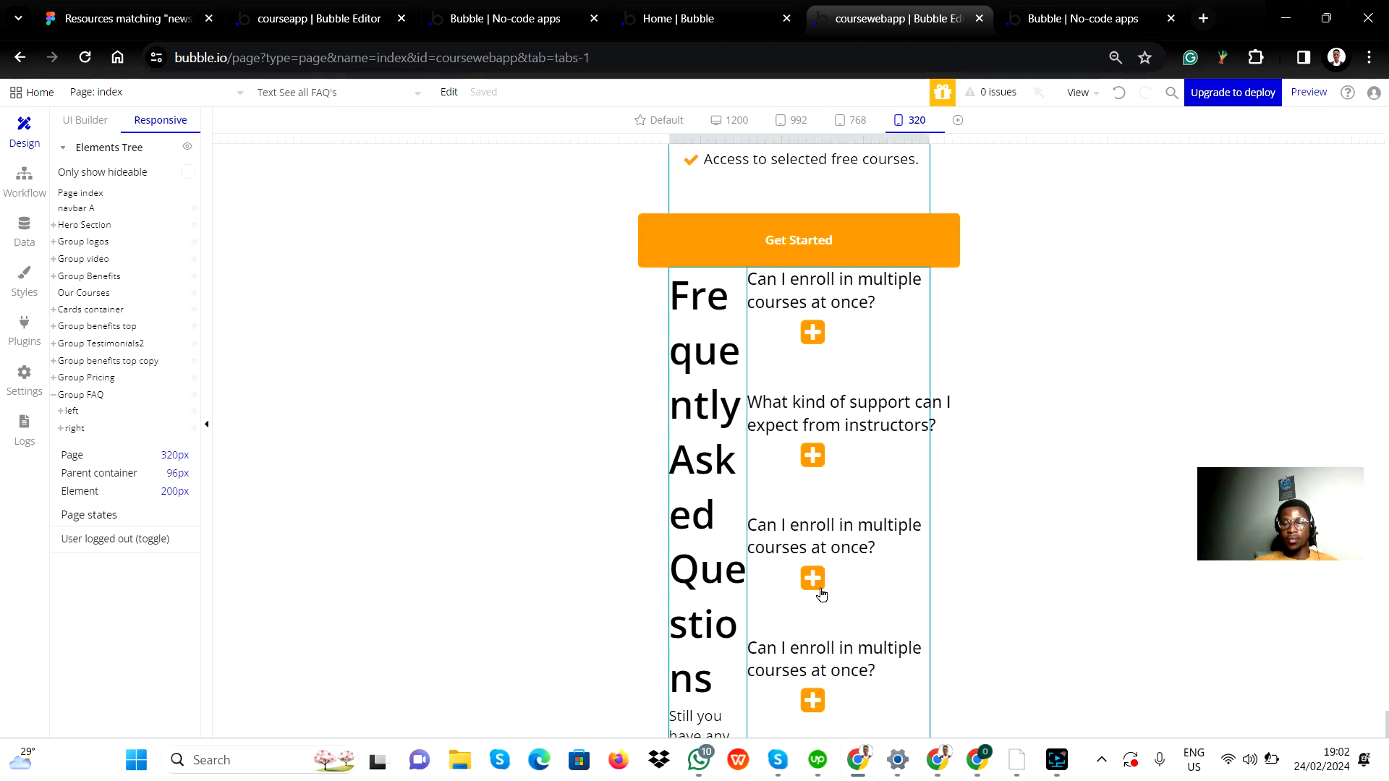
{"action": "scroll", "coordinate": [869, 578], "scroll_direction": "down", "scroll_amount": 3}
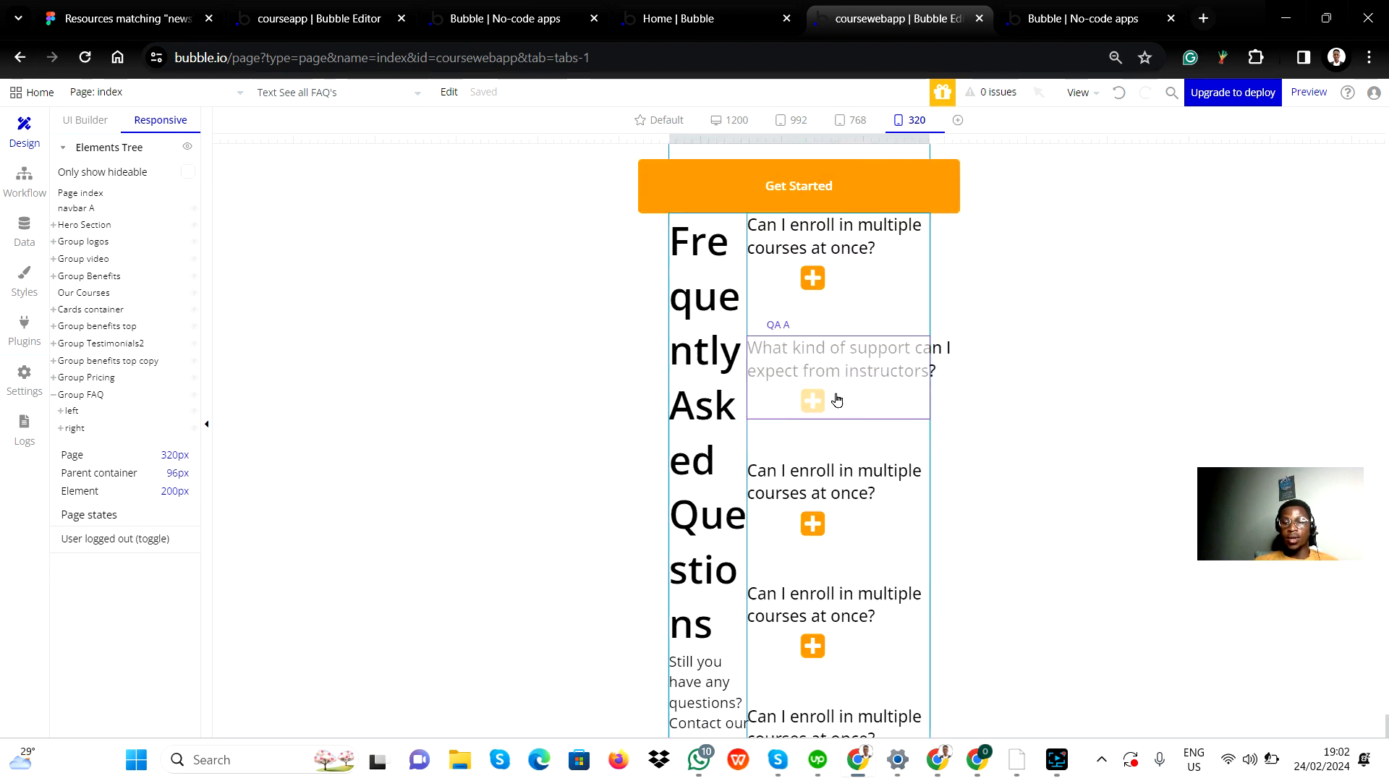
{"action": "scroll", "coordinate": [819, 467], "scroll_direction": "down", "scroll_amount": 2}
{"action": "scroll", "coordinate": [849, 576], "scroll_direction": "up", "scroll_amount": 1}
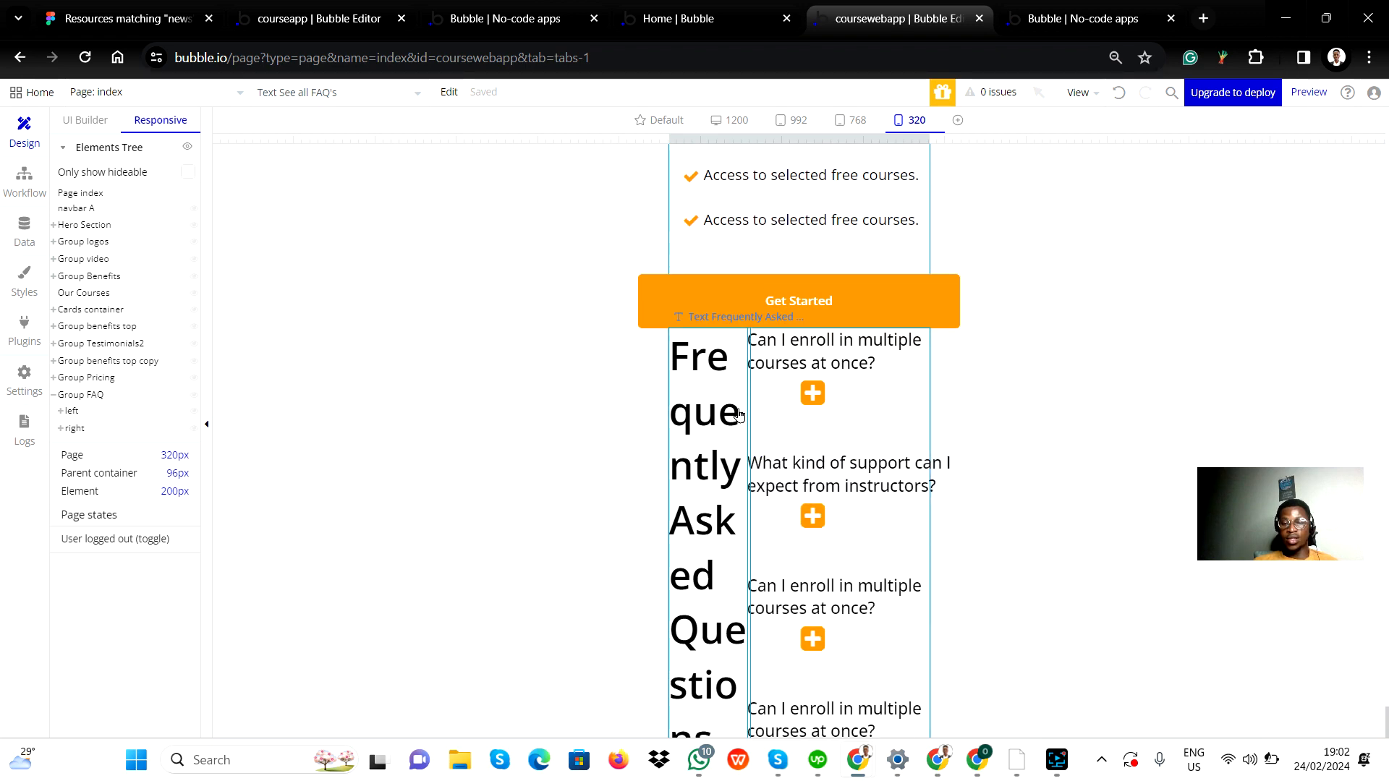
{"action": "scroll", "coordinate": [718, 505], "scroll_direction": "down", "scroll_amount": 4}
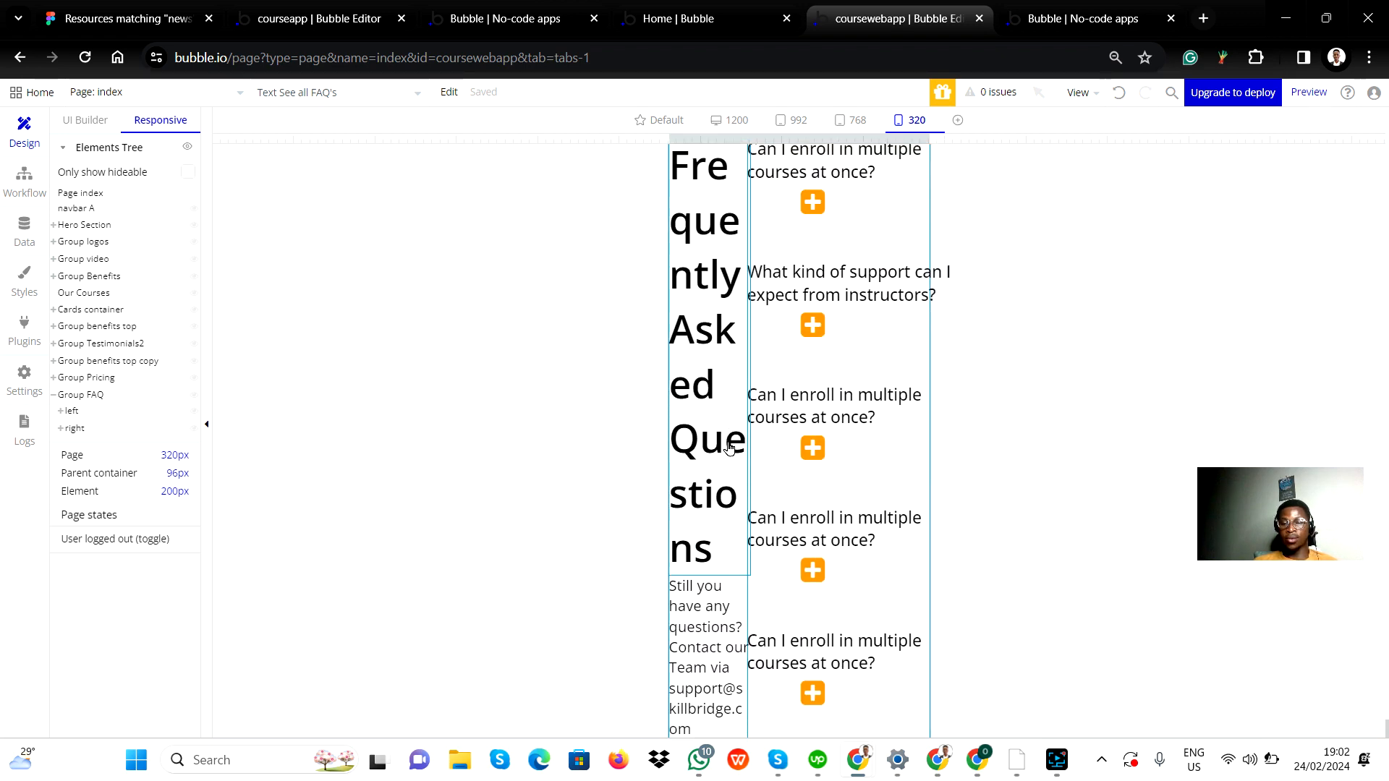
{"action": "scroll", "coordinate": [723, 555], "scroll_direction": "down", "scroll_amount": 2}
{"action": "scroll", "coordinate": [831, 278], "scroll_direction": "up", "scroll_amount": 4}
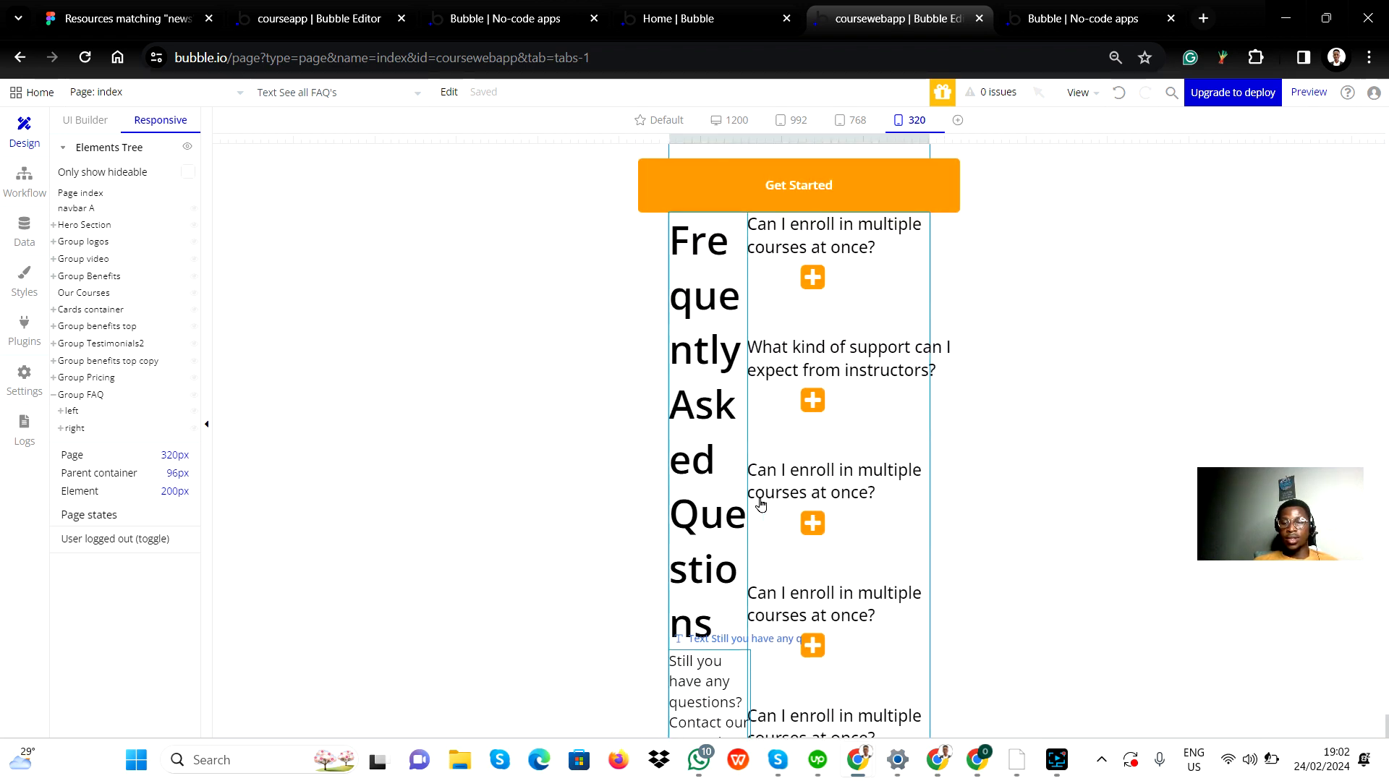
{"action": "scroll", "coordinate": [840, 482], "scroll_direction": "up", "scroll_amount": 2}
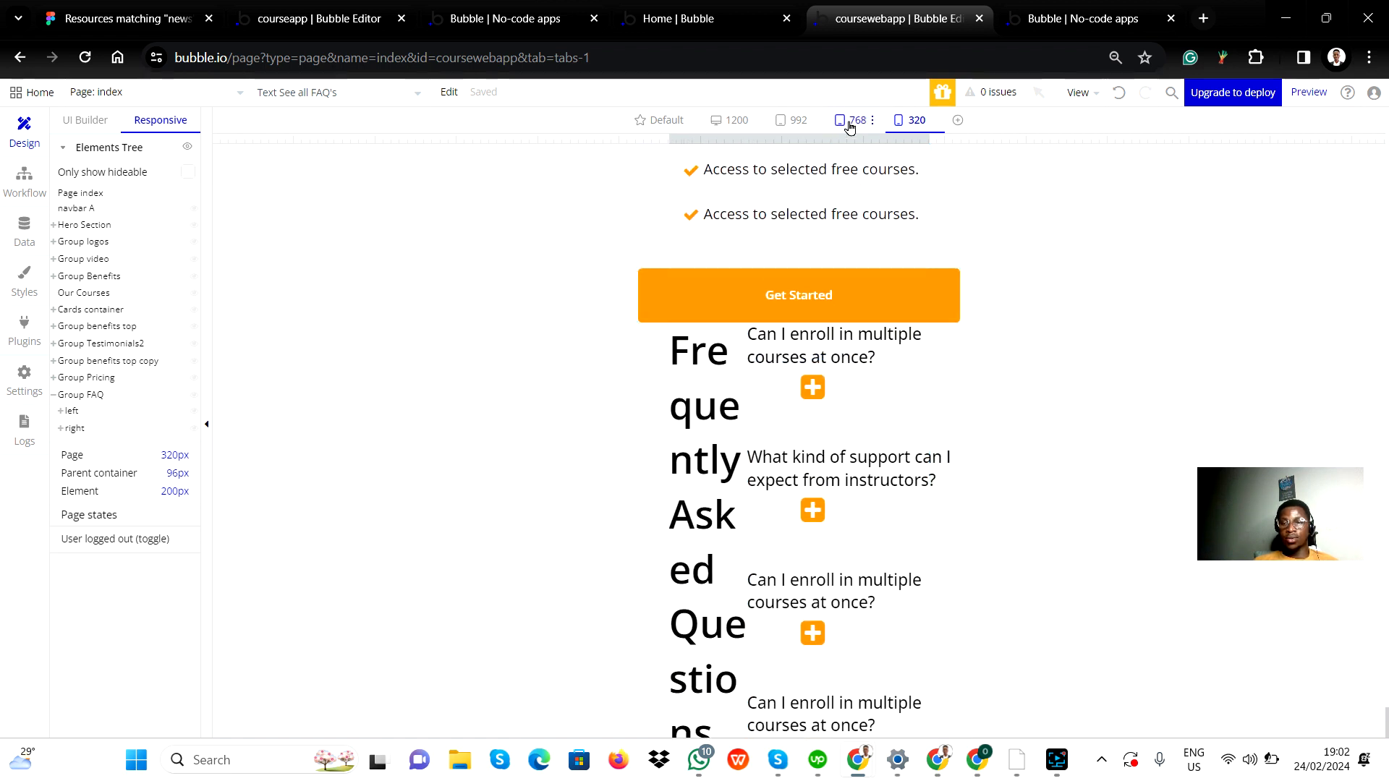
{"action": "left_click", "coordinate": [655, 120]}
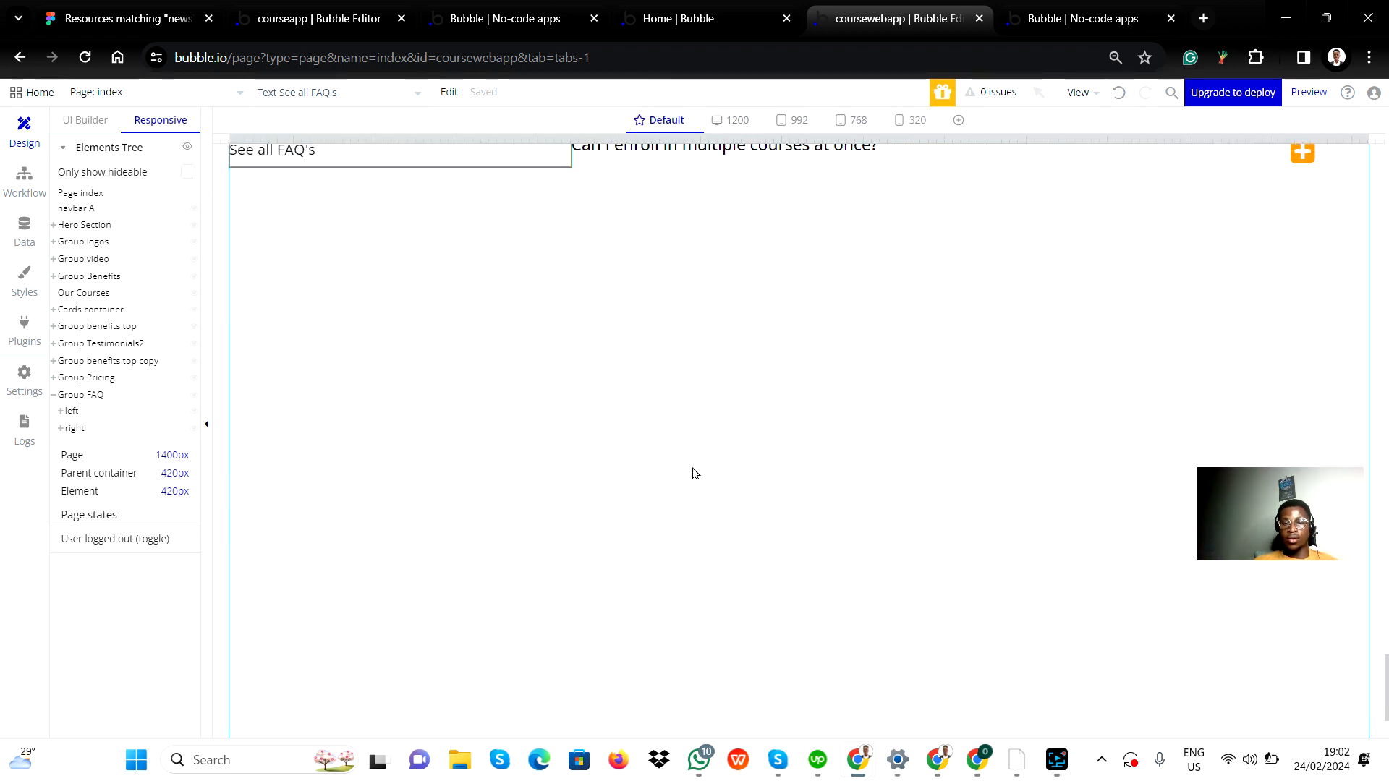
Set the FAQ group's horizontal alignment to center within its parent container.
{"action": "scroll", "coordinate": [542, 347], "scroll_direction": "up", "scroll_amount": 1}
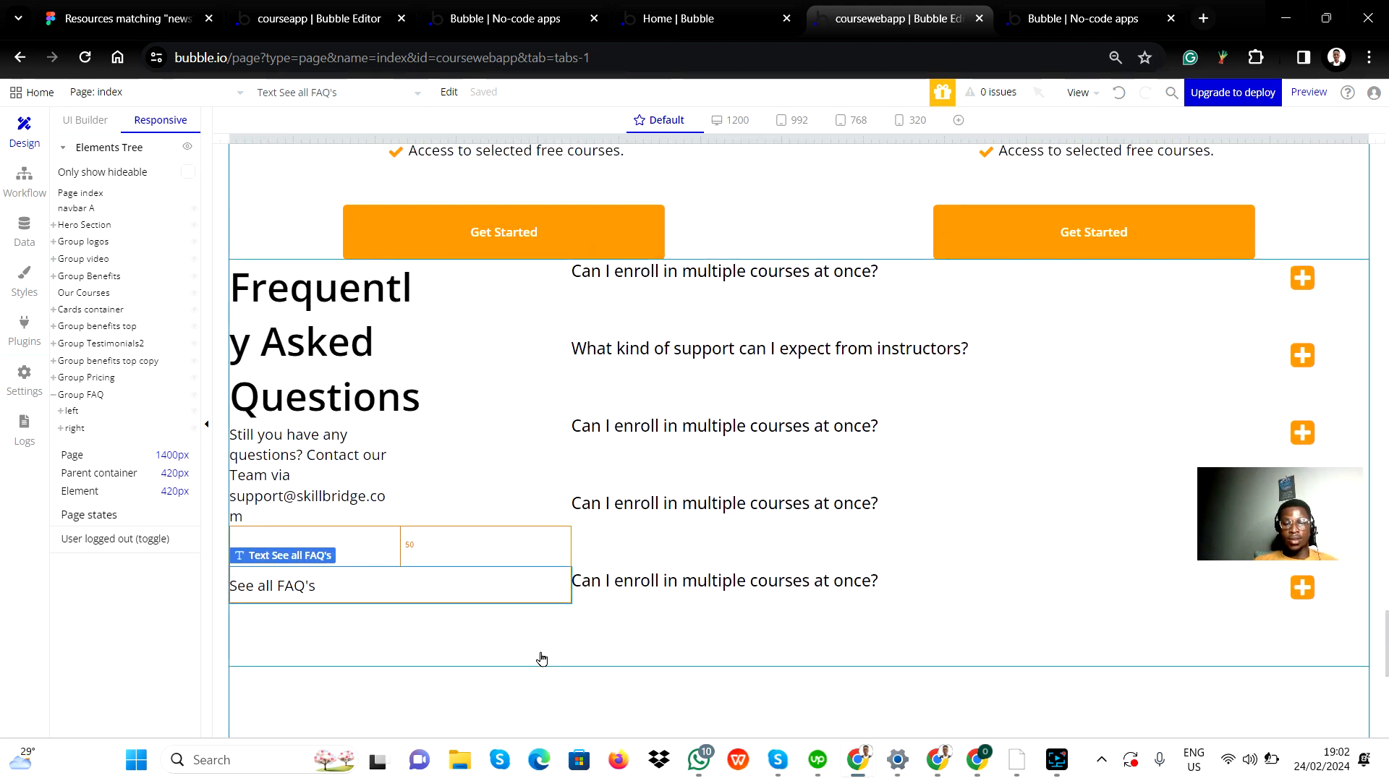
{"action": "double_click", "coordinate": [556, 651]}
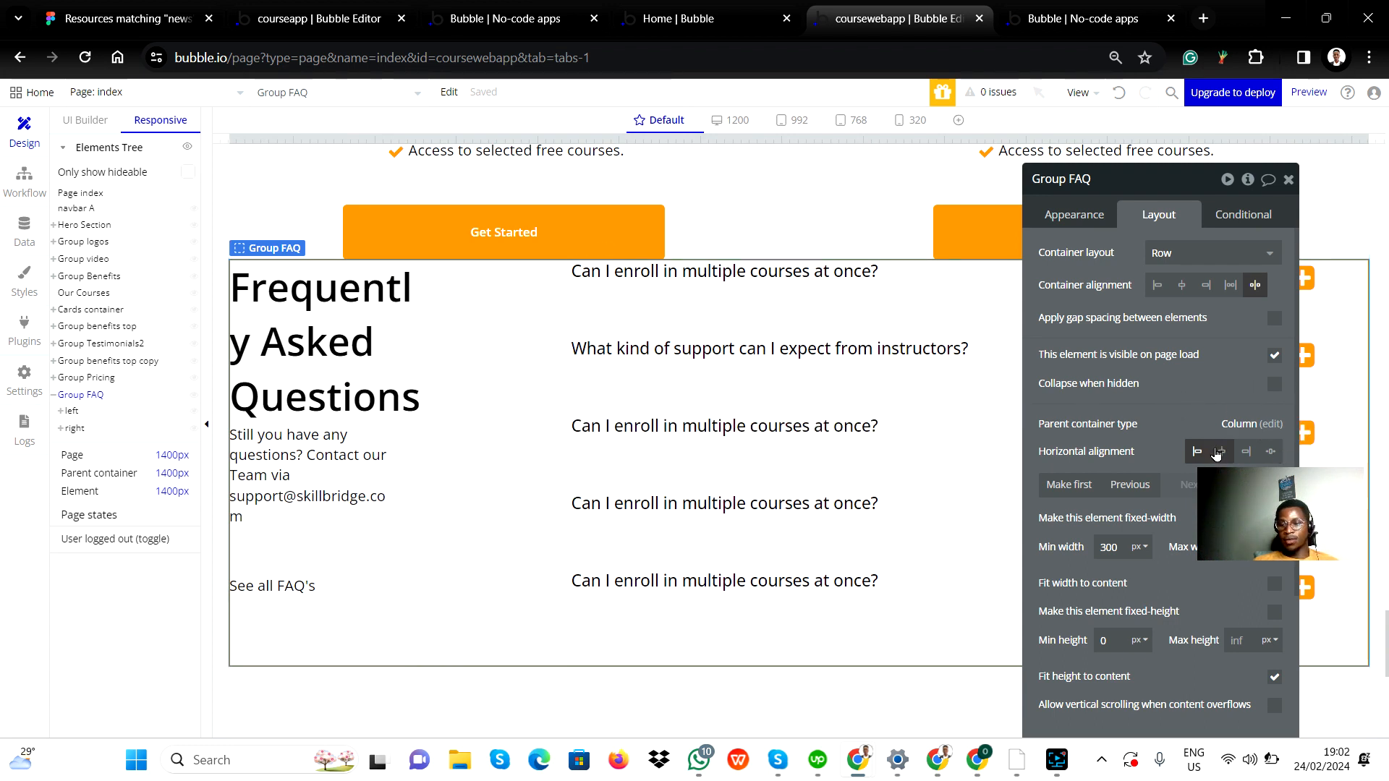
{"action": "scroll", "coordinate": [1103, 508], "scroll_direction": "down", "scroll_amount": 1}
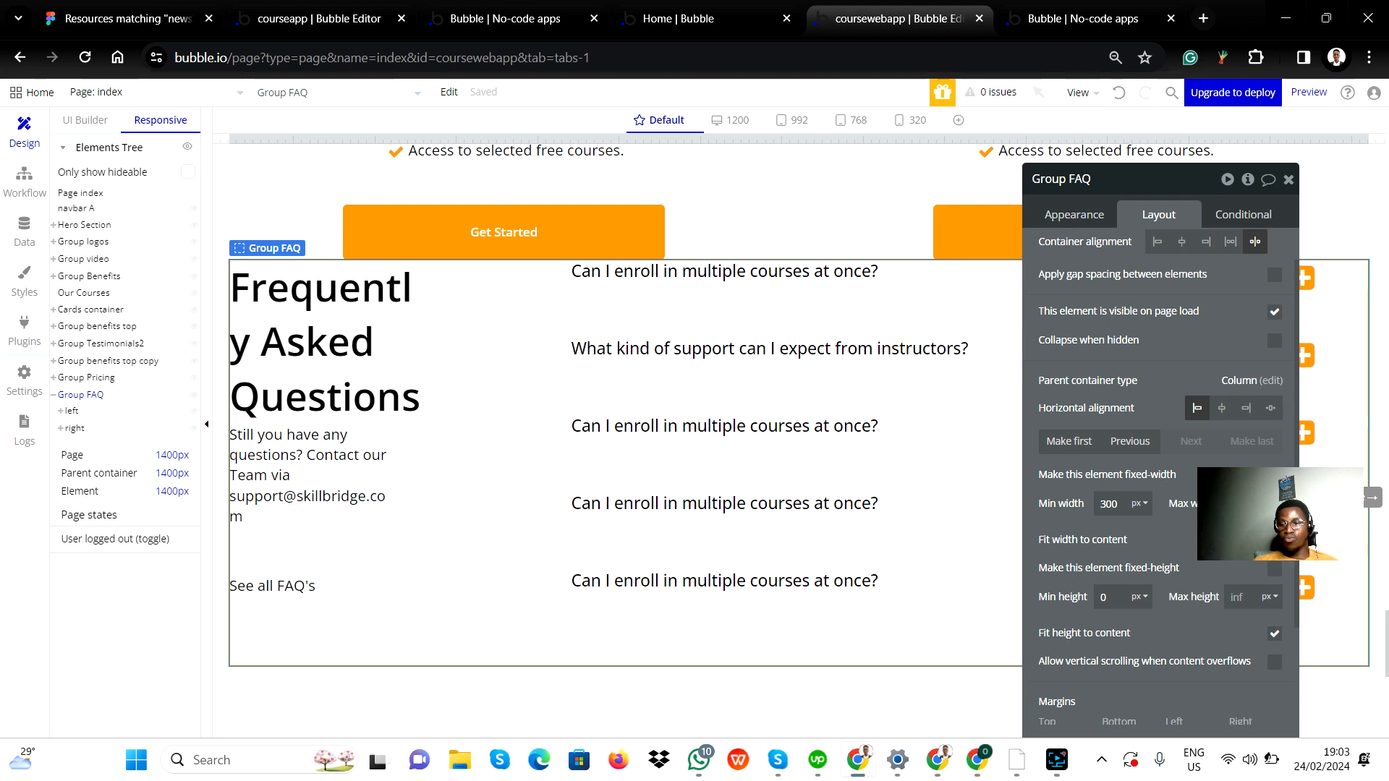
{"action": "scroll", "coordinate": [1221, 455], "scroll_direction": "up", "scroll_amount": 1}
{"action": "left_click", "coordinate": [1221, 453]}
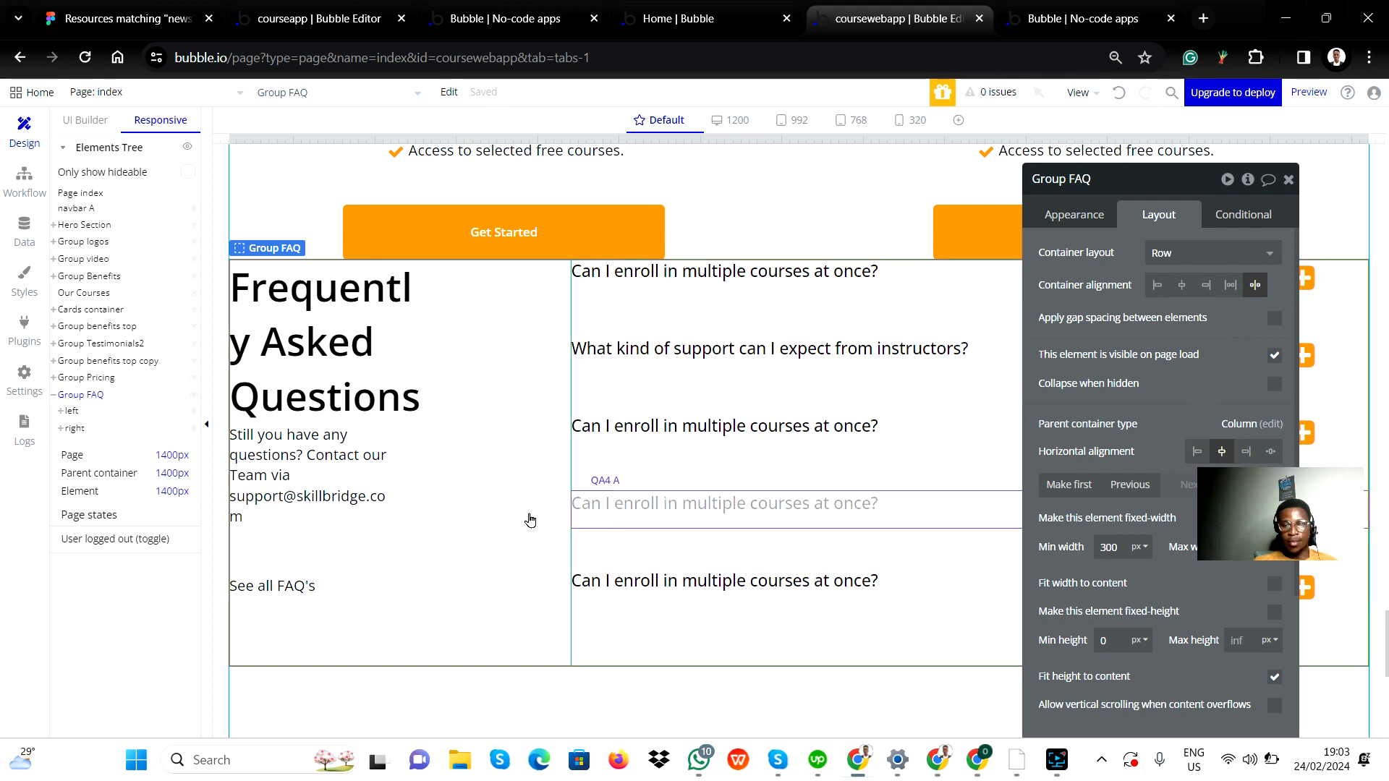
Set the left FAQ column group's width limits in px to a 200 px minimum and a 700 px maximum.
{"action": "left_click", "coordinate": [515, 643]}
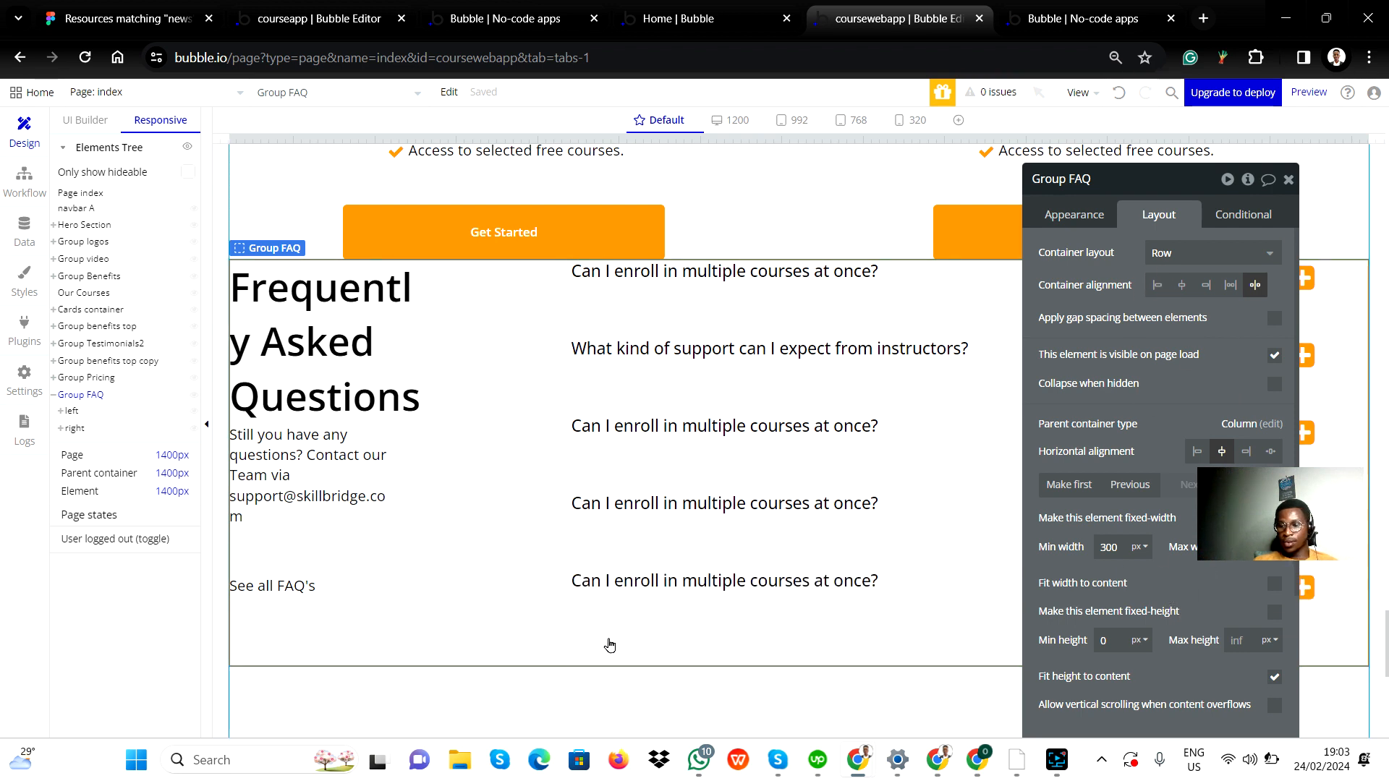
{"action": "scroll", "coordinate": [1172, 637], "scroll_direction": "down", "scroll_amount": 2}
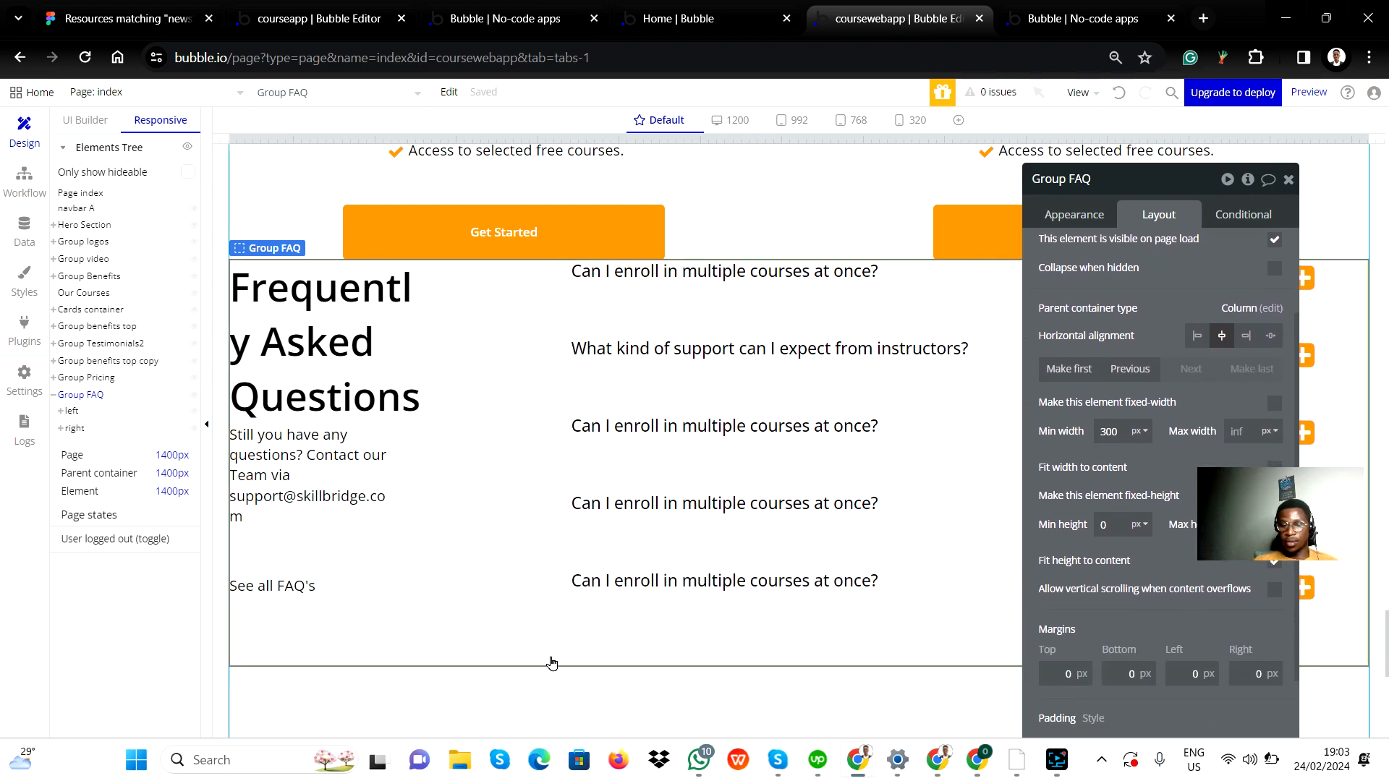
{"action": "left_click", "coordinate": [533, 636]}
{"action": "left_click", "coordinate": [537, 567]}
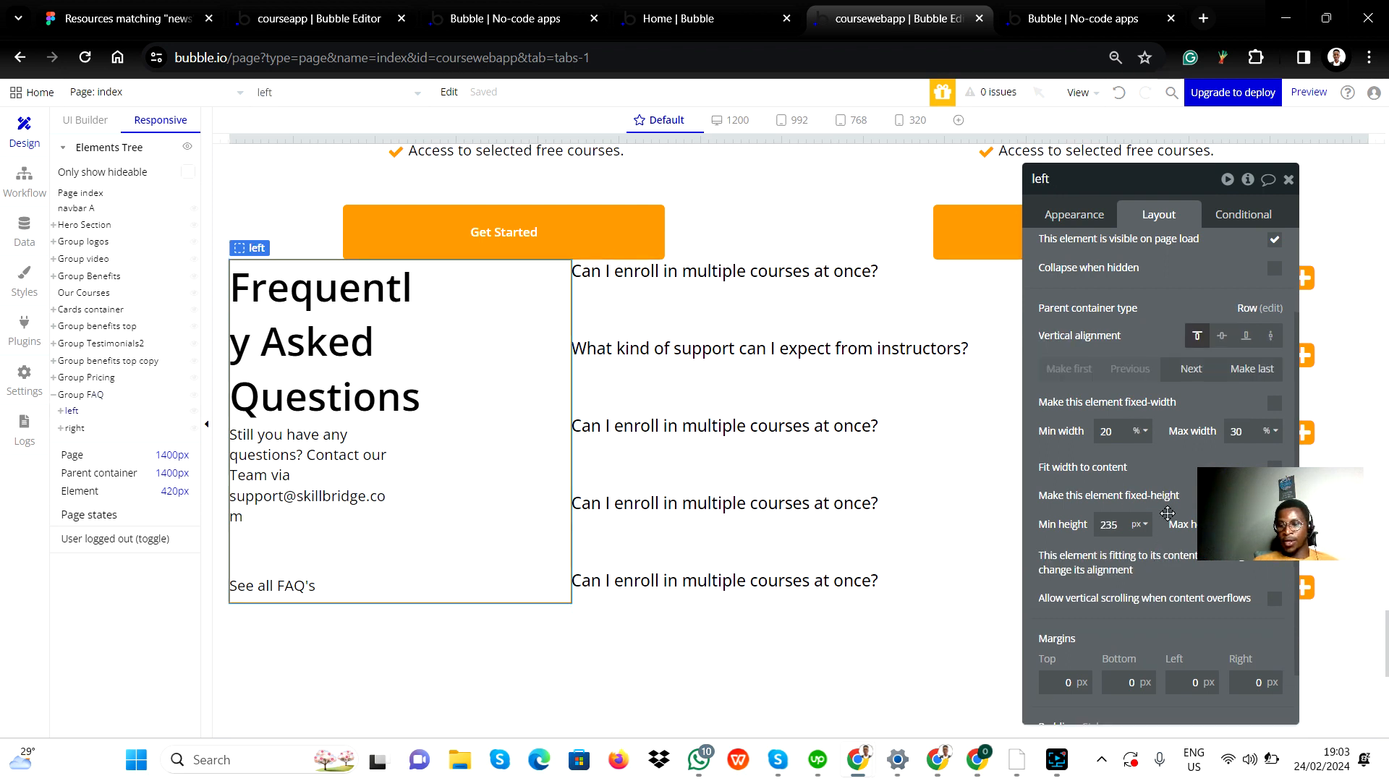
{"action": "left_click", "coordinate": [1145, 433]}
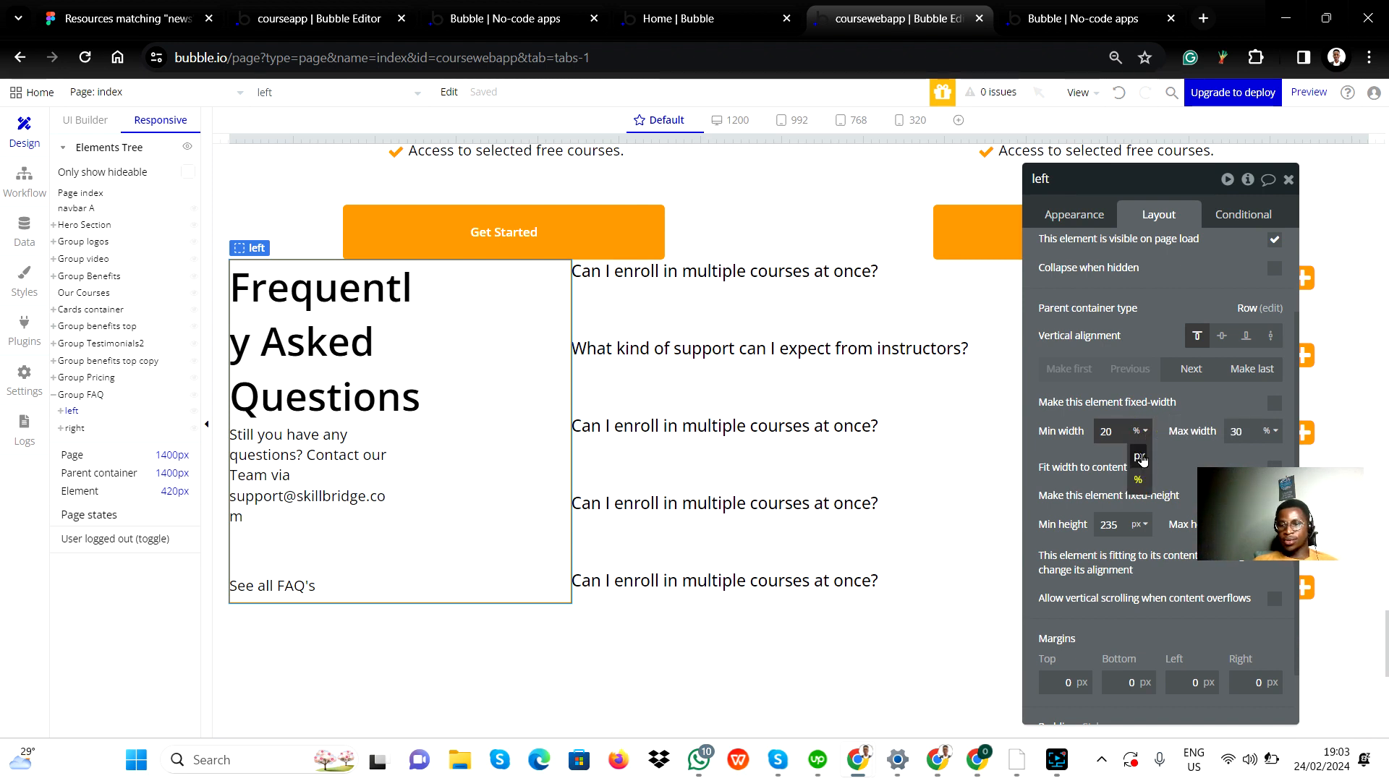
{"action": "left_click", "coordinate": [1142, 463]}
{"action": "double_click", "coordinate": [1120, 432]}
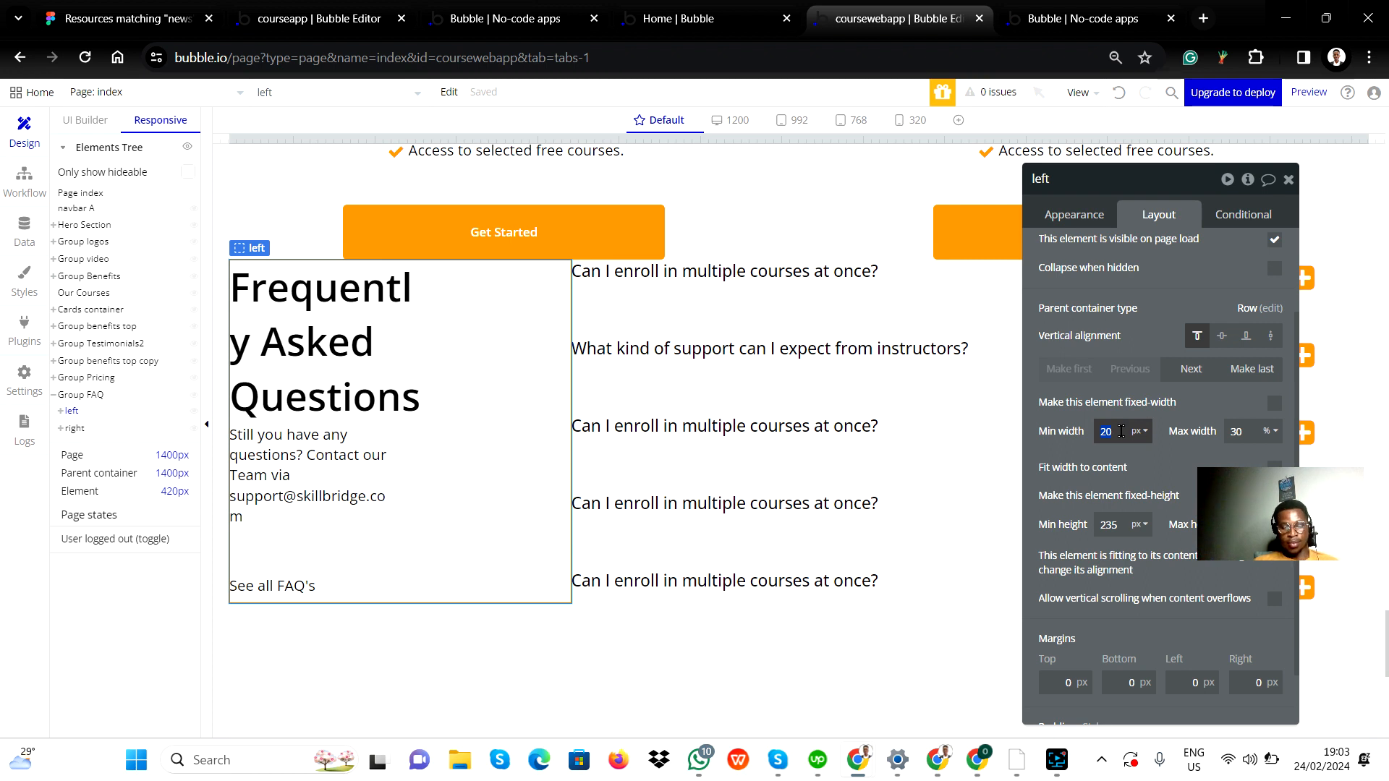
{"action": "type", "text": "70"}
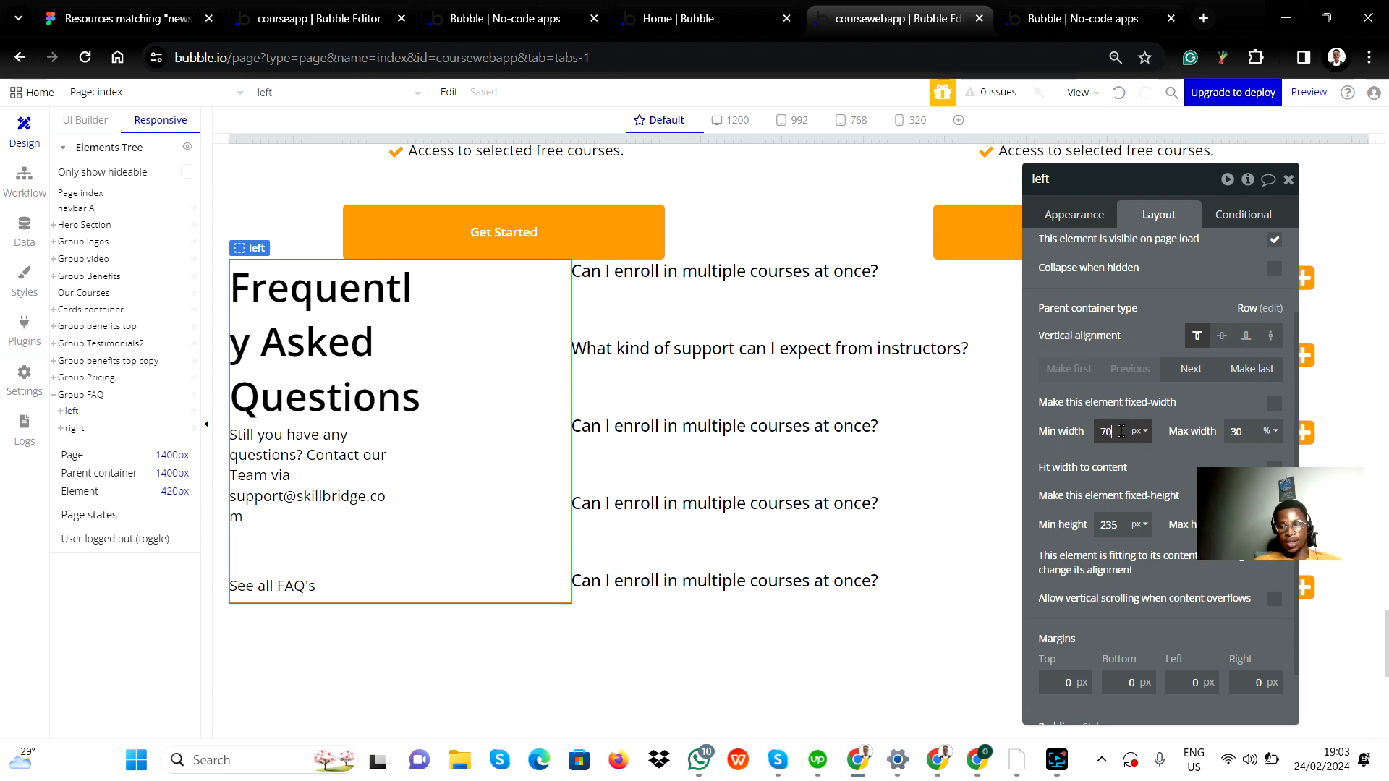
{"action": "type", "text": "0"}
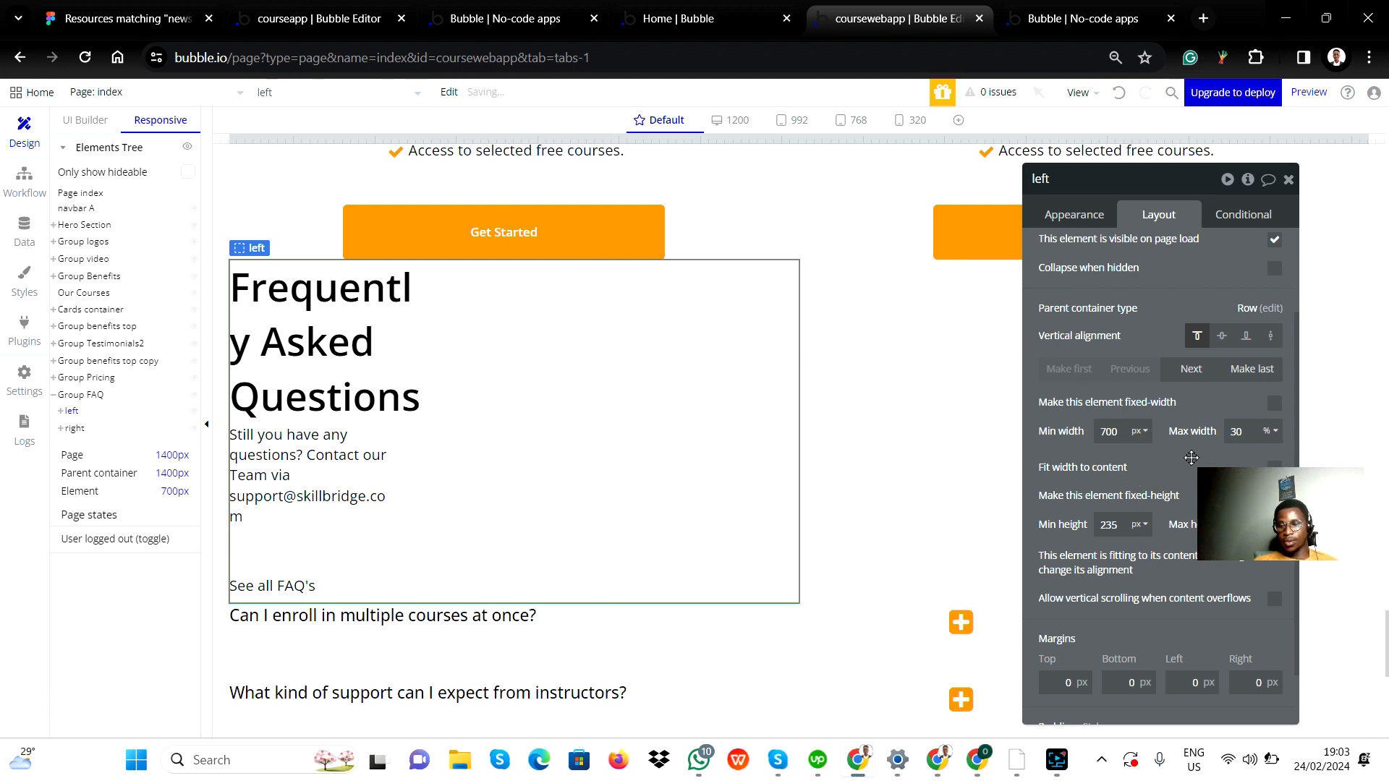
{"action": "left_click", "coordinate": [1275, 432]}
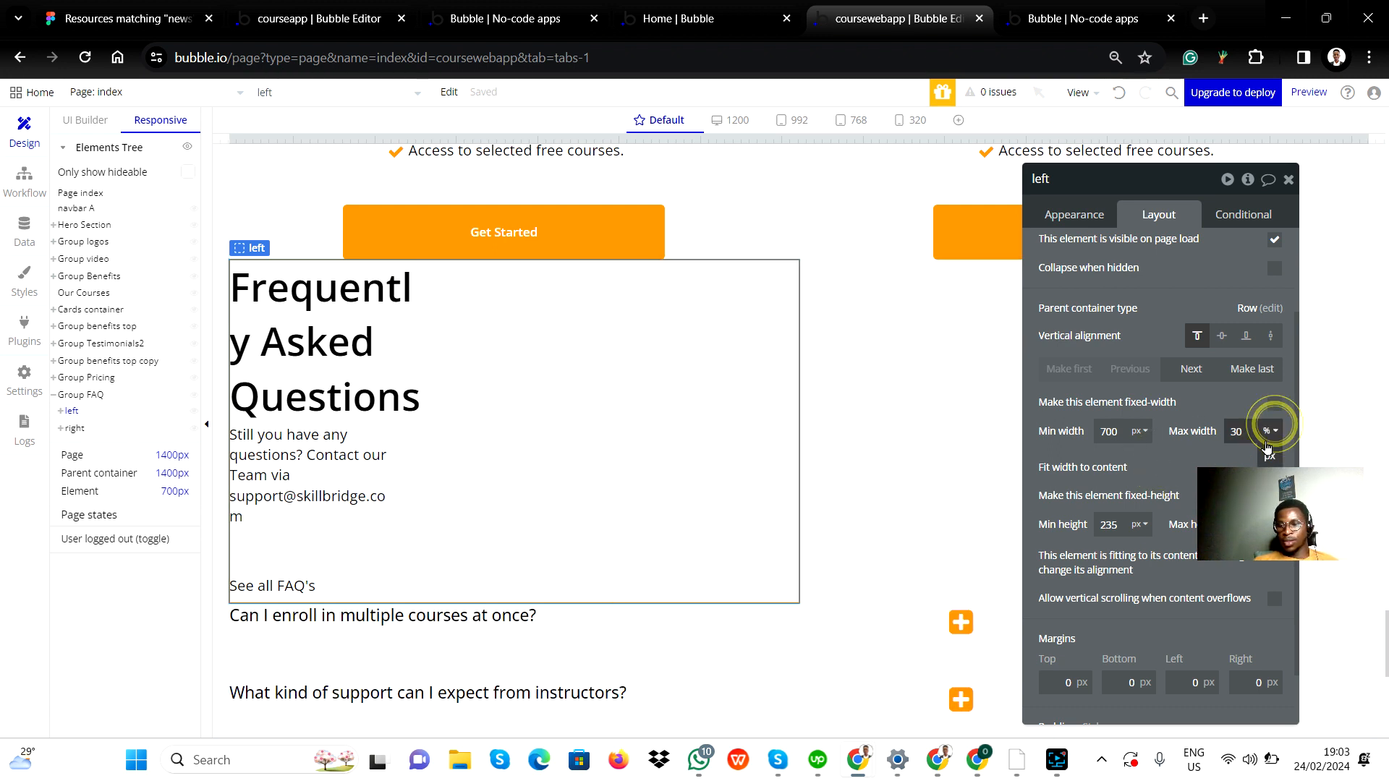
{"action": "left_click", "coordinate": [1269, 452]}
{"action": "left_click", "coordinate": [1231, 432]}
{"action": "double_click", "coordinate": [1234, 432]}
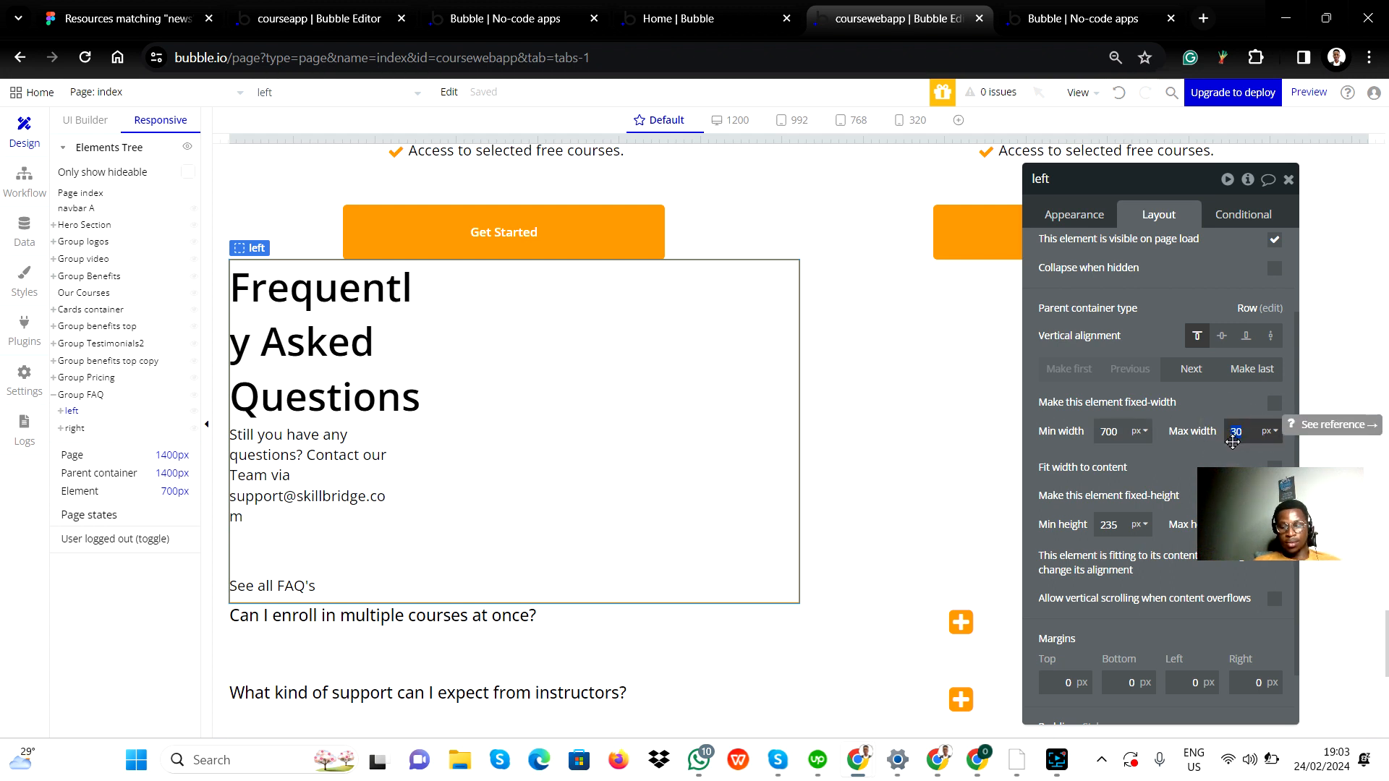
{"action": "type", "text": "700"}
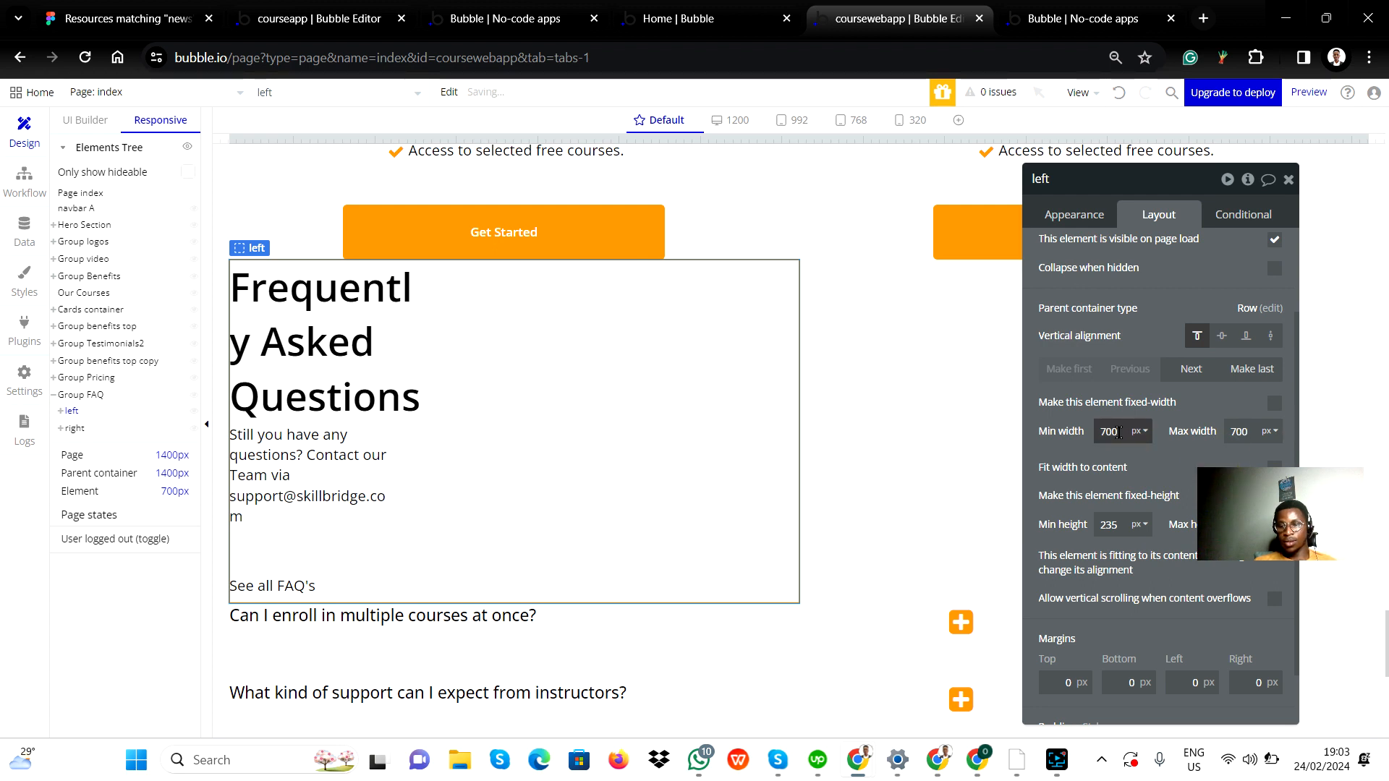
{"action": "double_click", "coordinate": [1114, 432]}
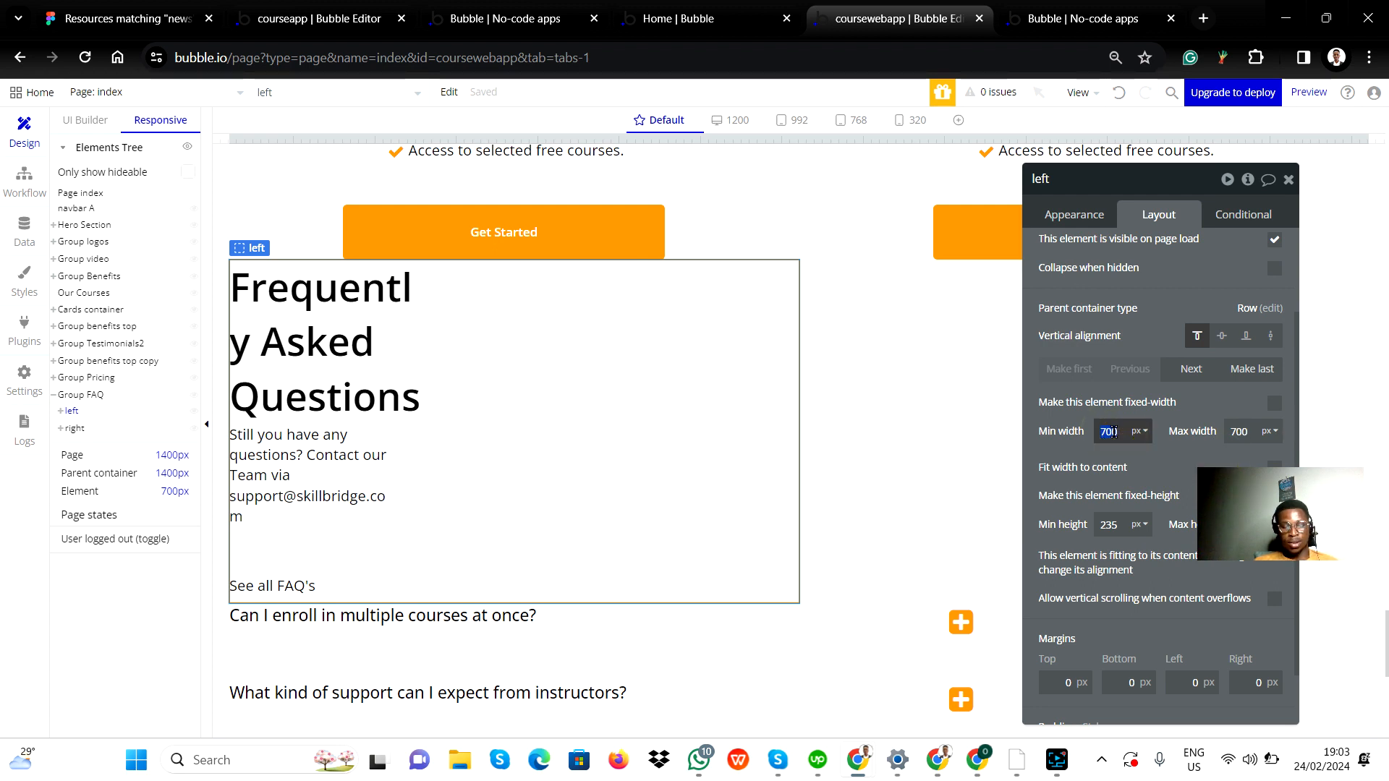
{"action": "type", "text": "200"}
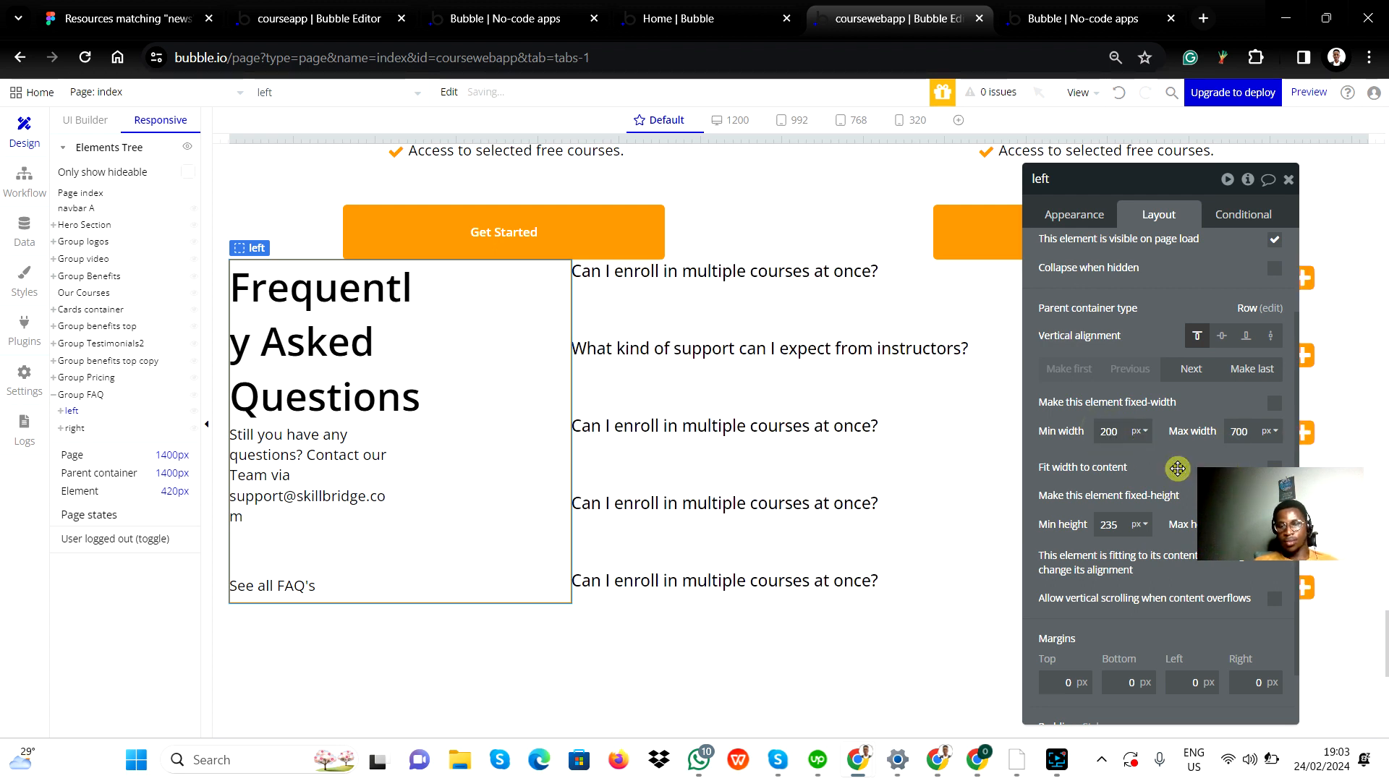
Set the right FAQ column group's minimum width to 200 px and maximum width to 700 px, then close the property editor.
{"action": "left_click", "coordinate": [893, 640]}
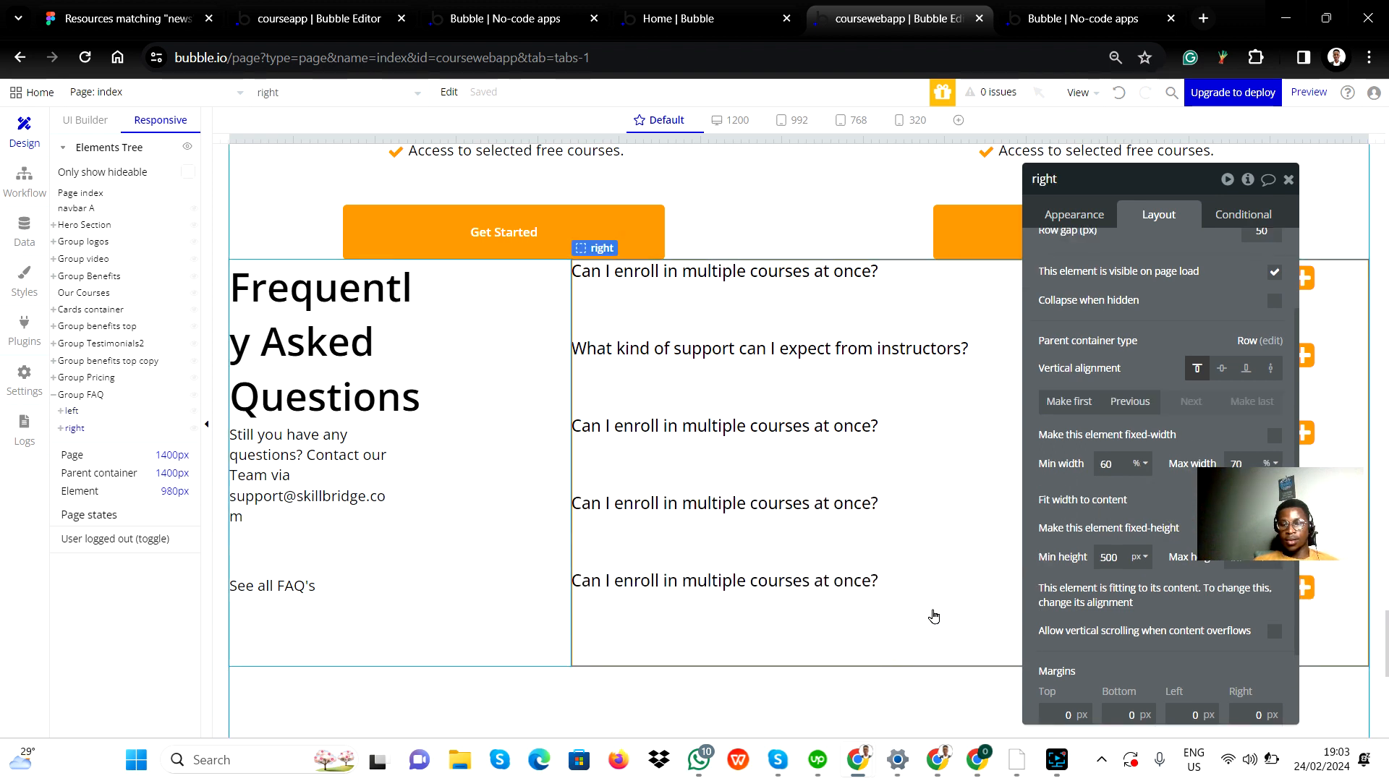
{"action": "left_click", "coordinate": [1142, 466]}
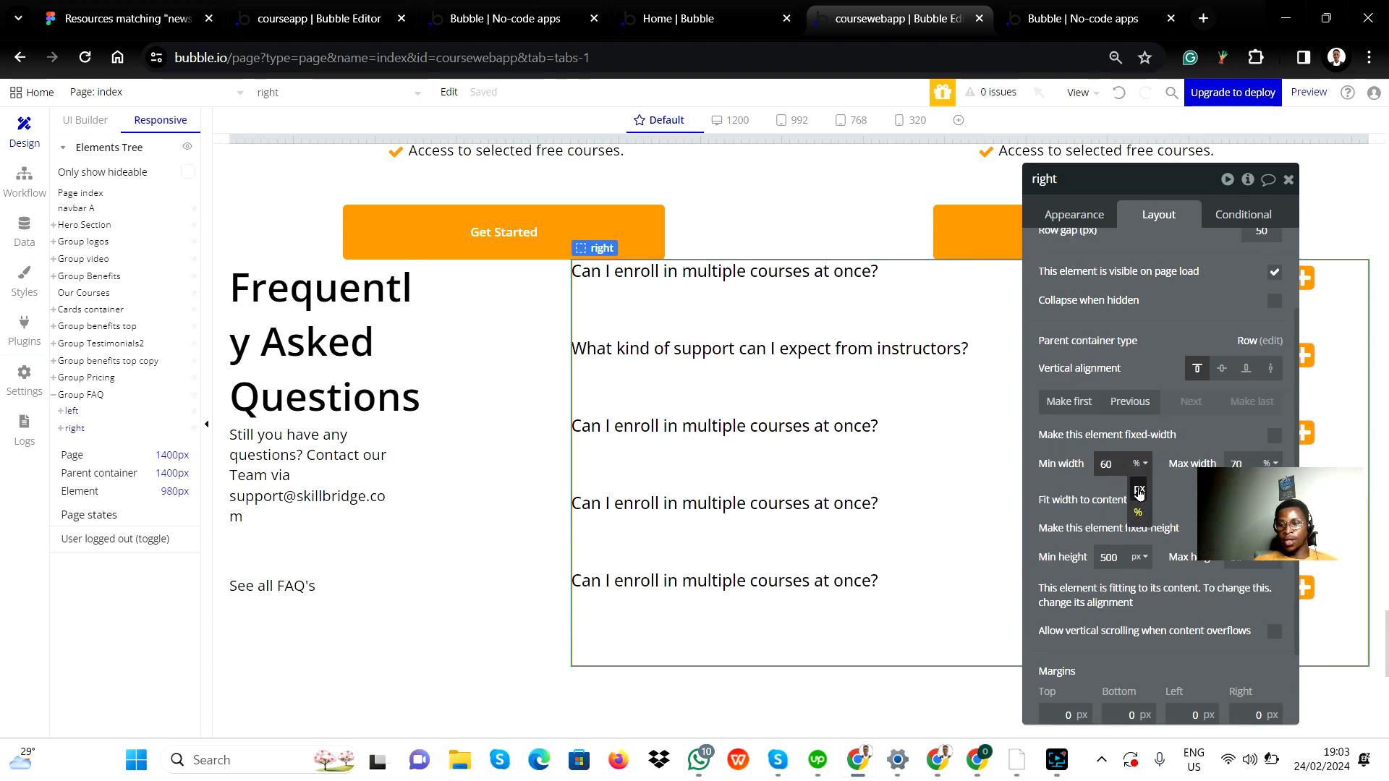
{"action": "left_click", "coordinate": [1139, 498]}
{"action": "double_click", "coordinate": [1114, 463]}
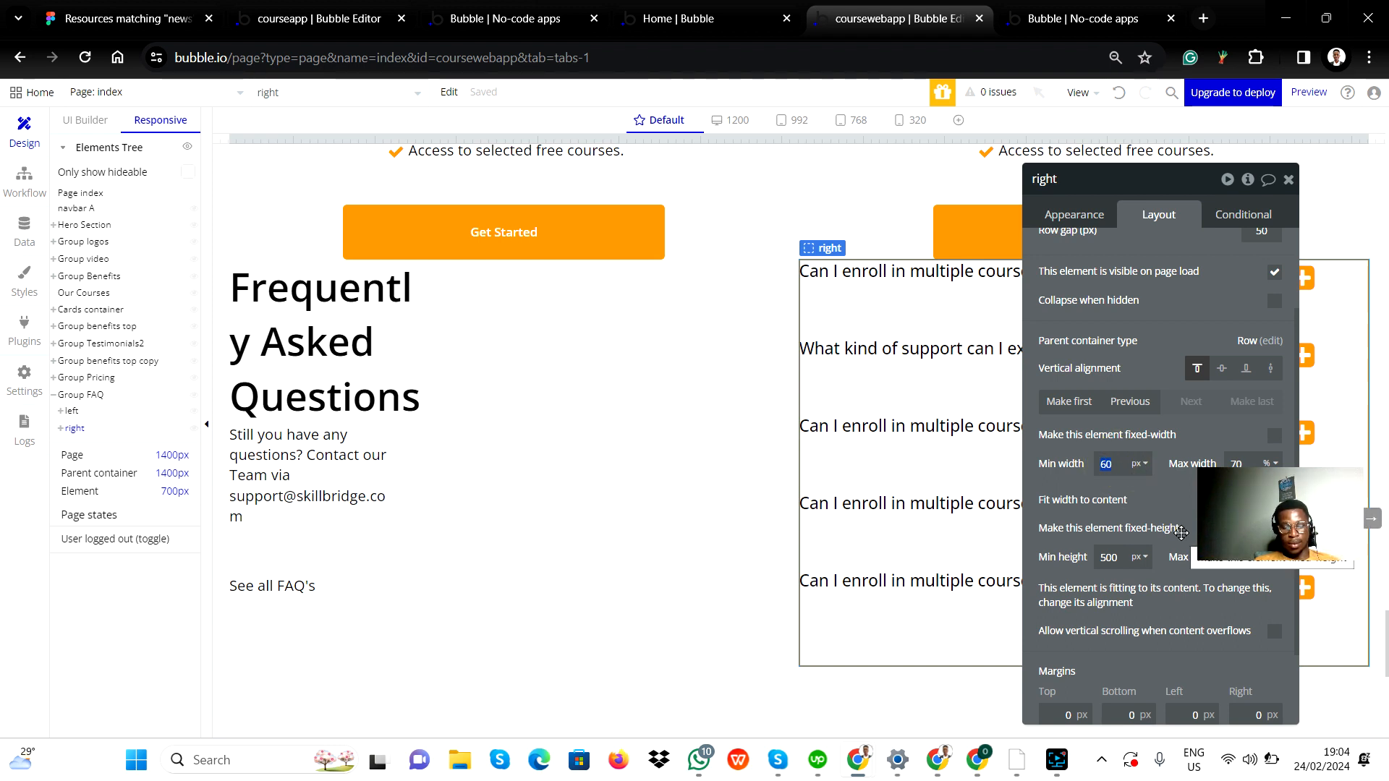
{"action": "type", "text": "200"}
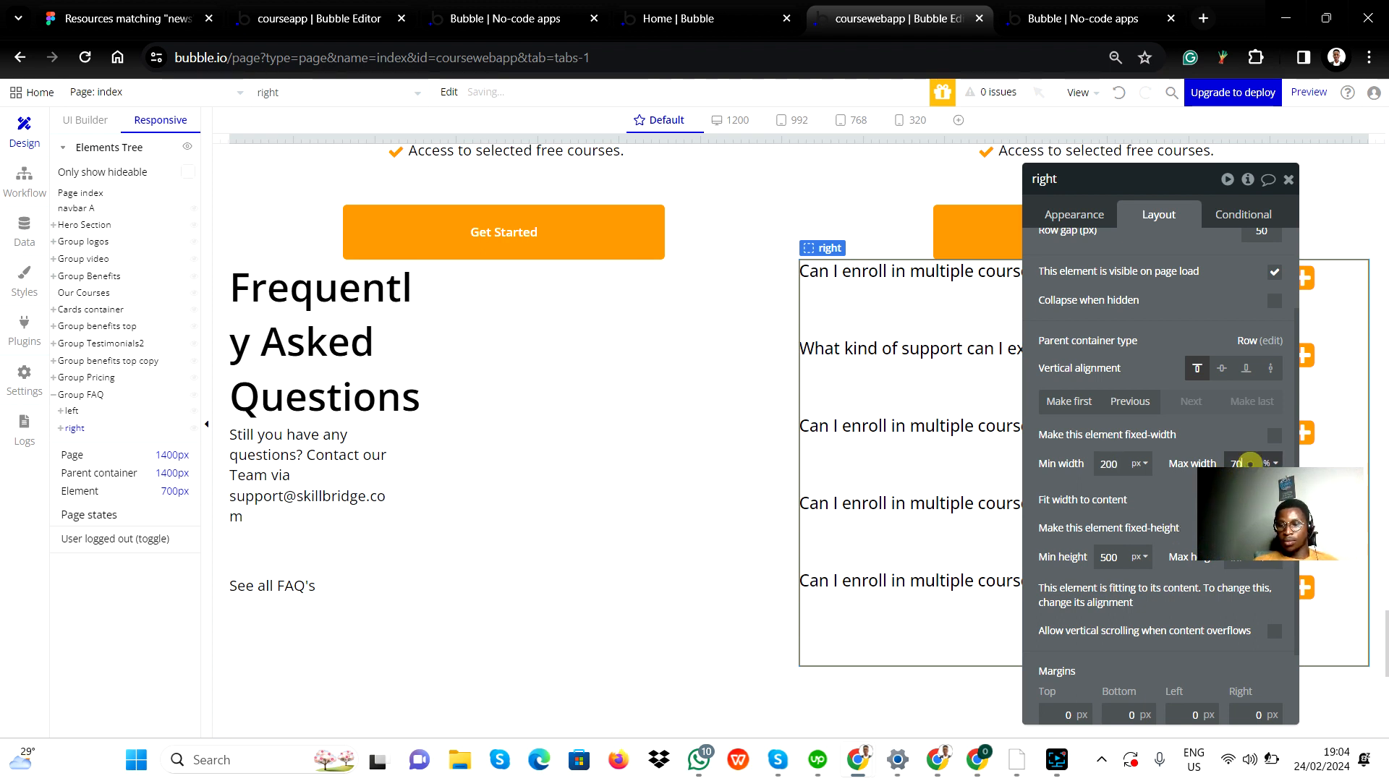
{"action": "left_click", "coordinate": [1276, 462]}
{"action": "left_click", "coordinate": [1267, 475]}
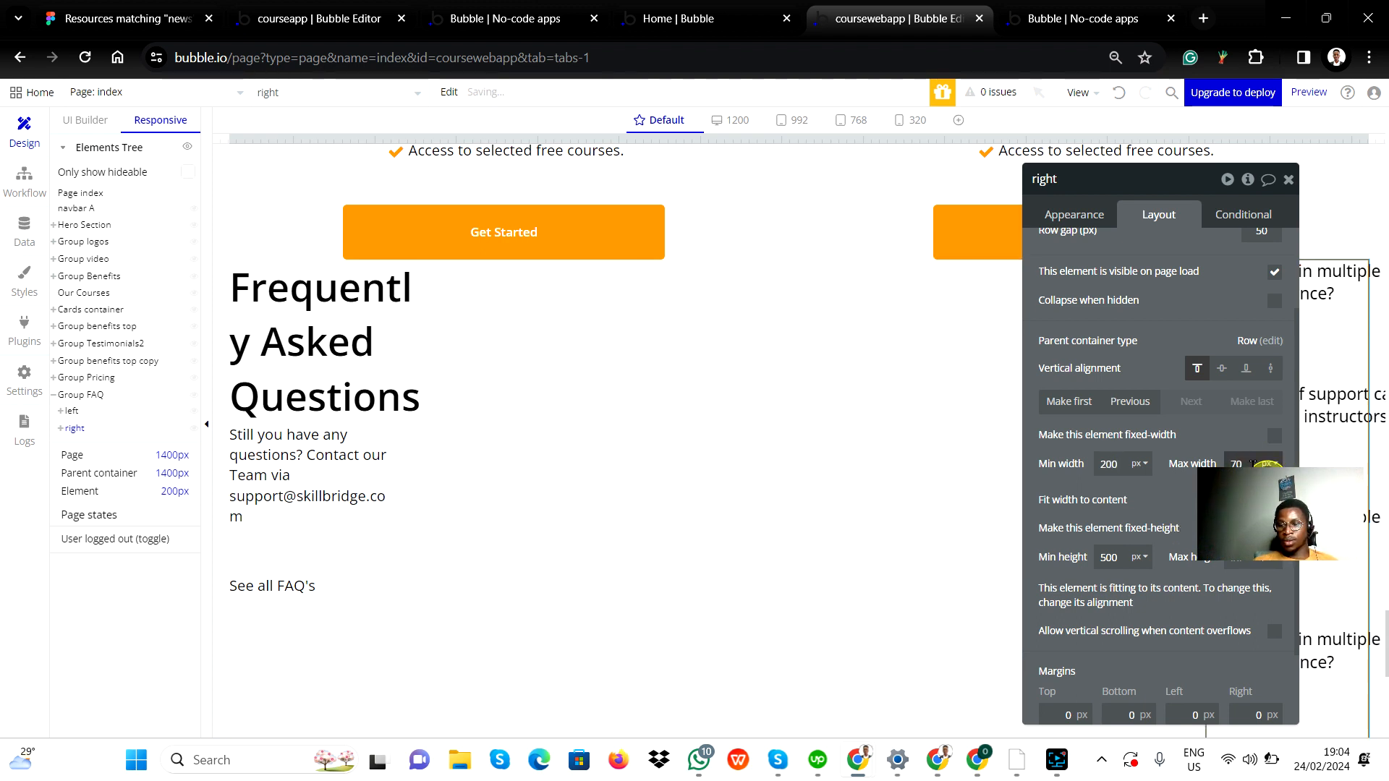
{"action": "double_click", "coordinate": [1238, 461]}
{"action": "type", "text": "7"}
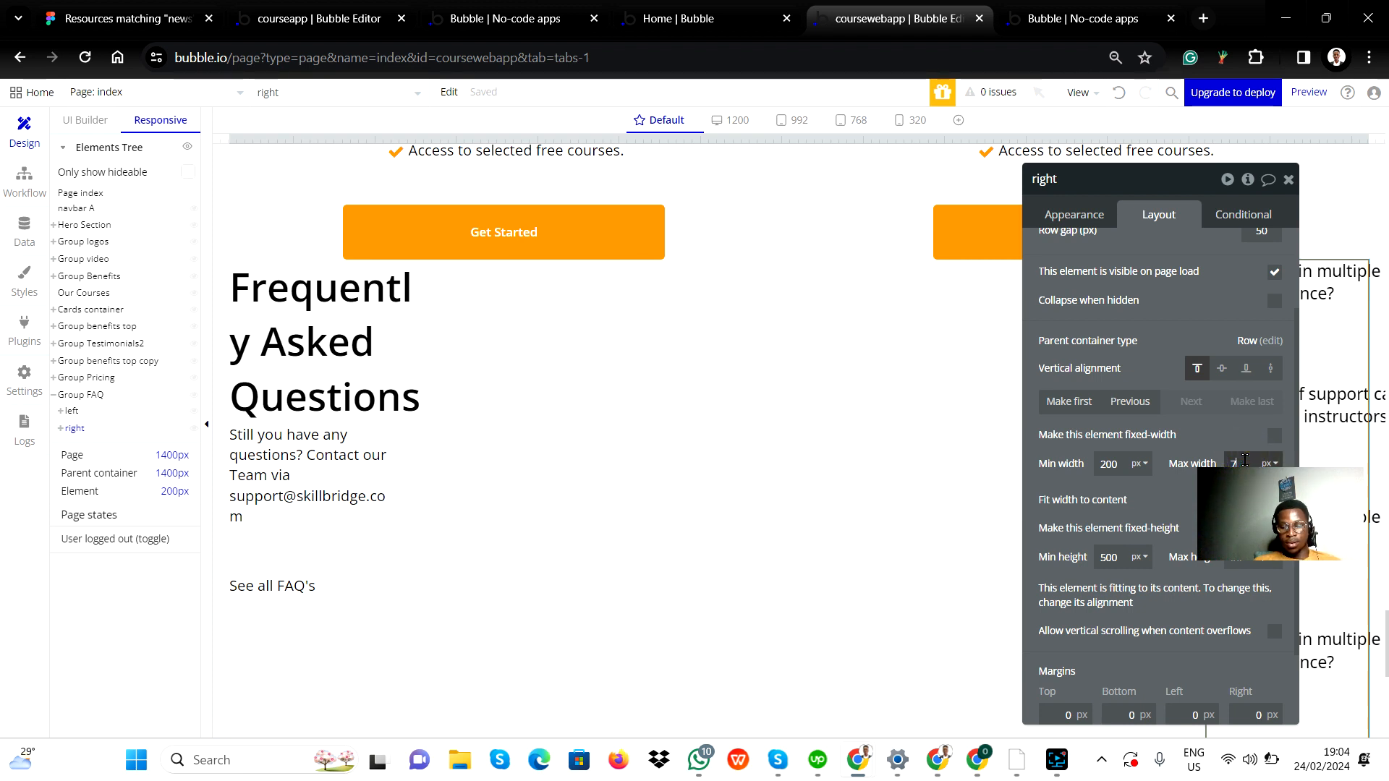
{"action": "type", "text": "00"}
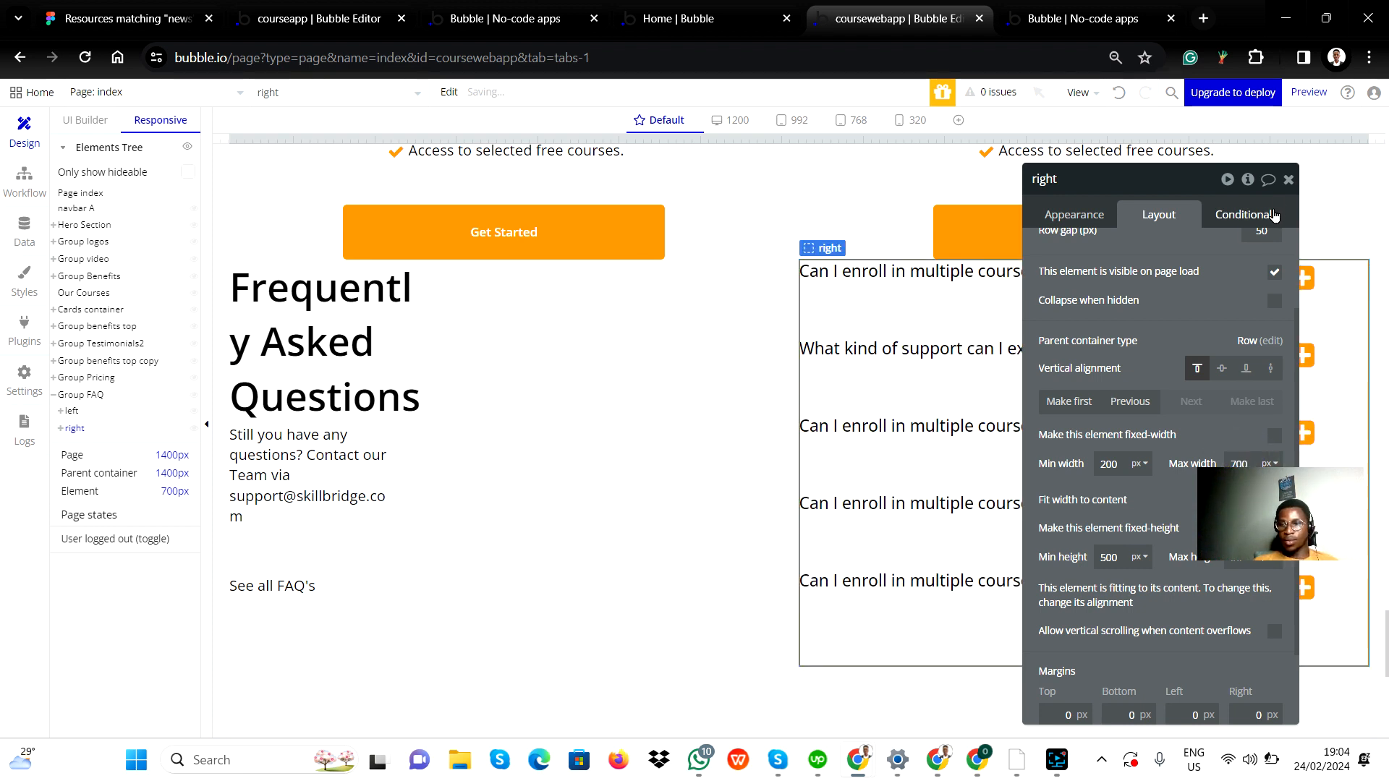
{"action": "left_click", "coordinate": [1288, 179]}
Check the FAQ section layout at the 992, 768 and 320 px breakpoints.
{"action": "left_click", "coordinate": [756, 680]}
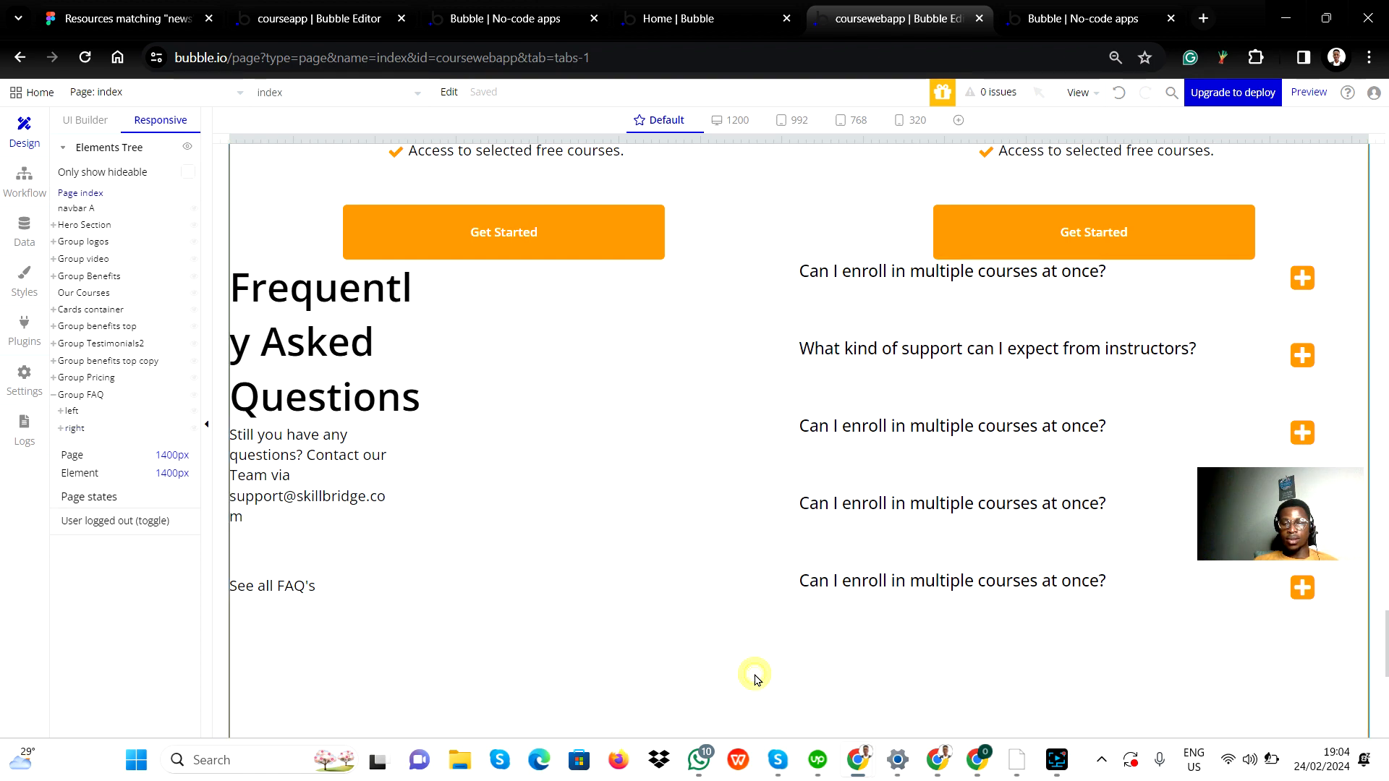
{"action": "left_click", "coordinate": [789, 122]}
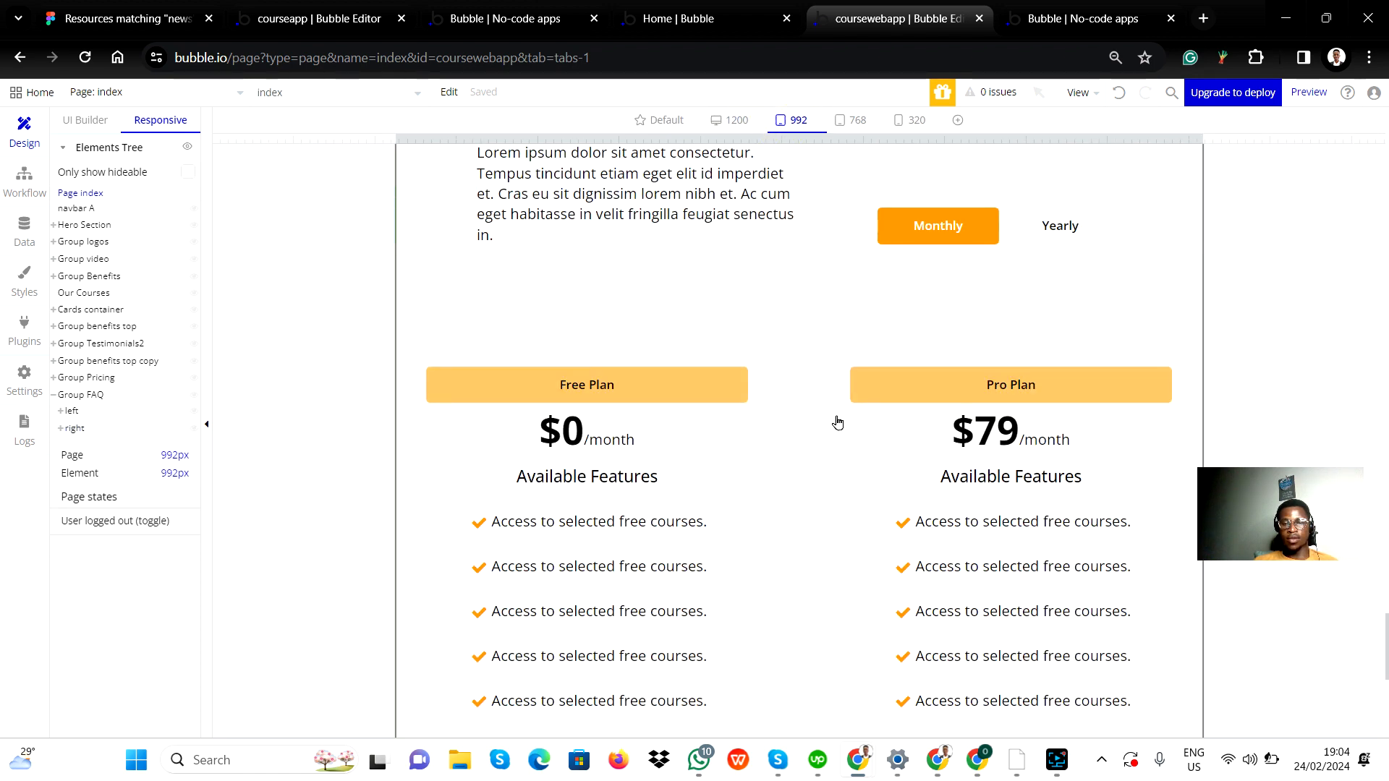
{"action": "left_click", "coordinate": [858, 121]}
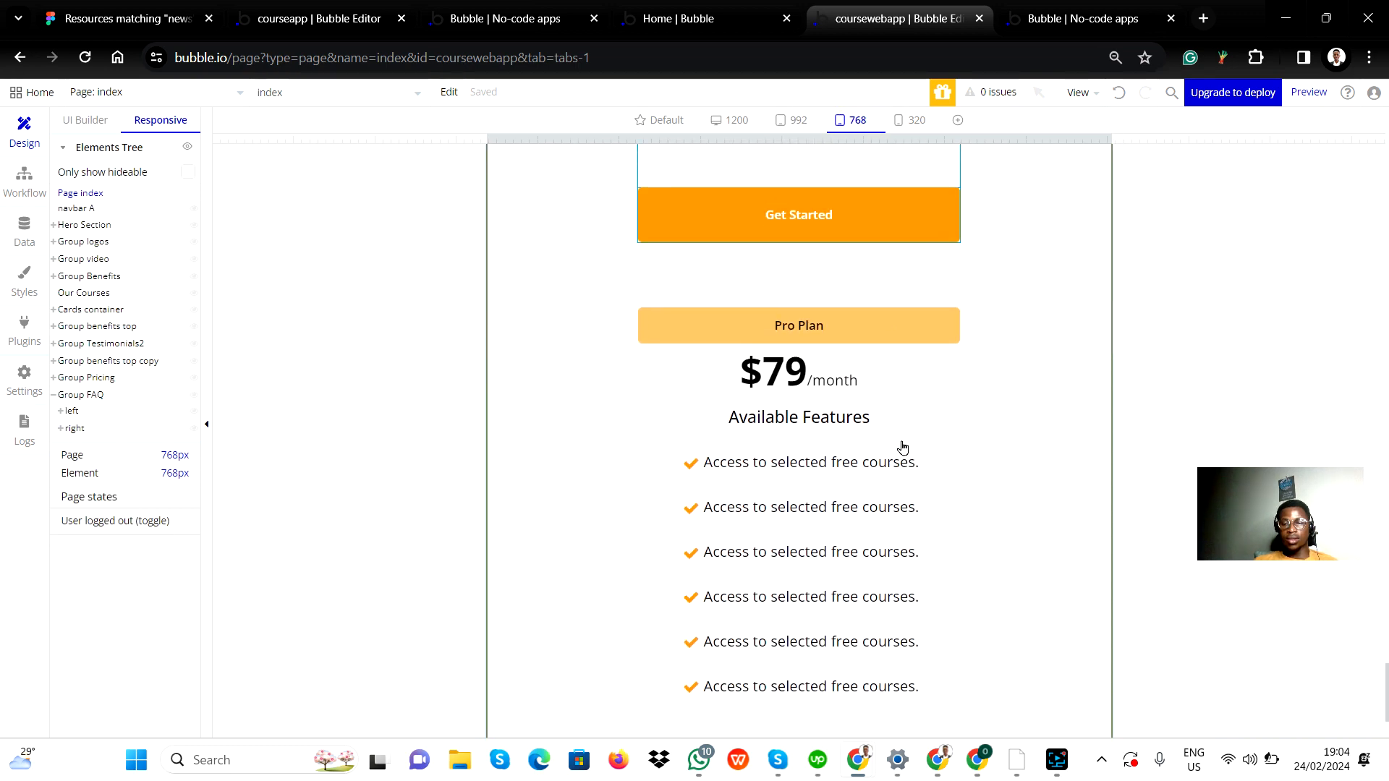
{"action": "left_click", "coordinate": [911, 120]}
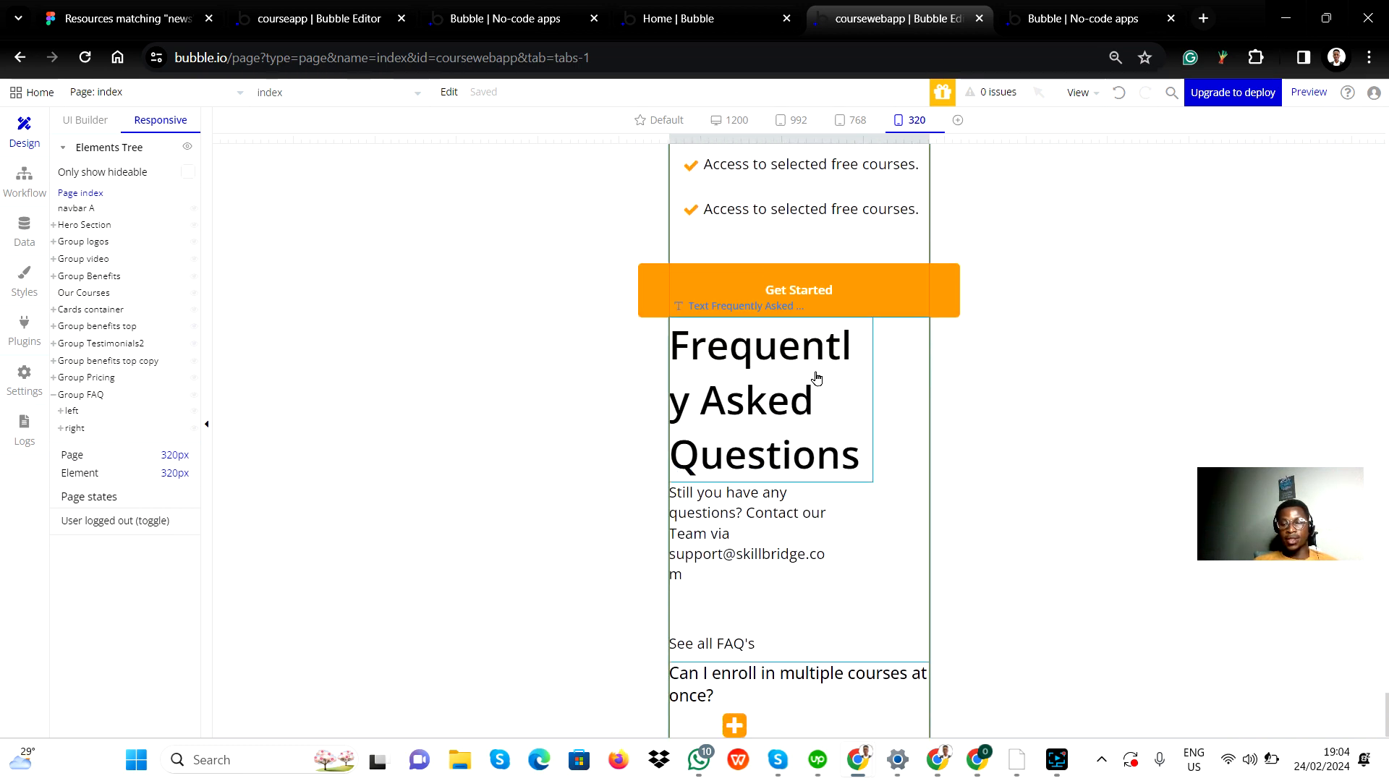
{"action": "scroll", "coordinate": [883, 550], "scroll_direction": "down", "scroll_amount": 5}
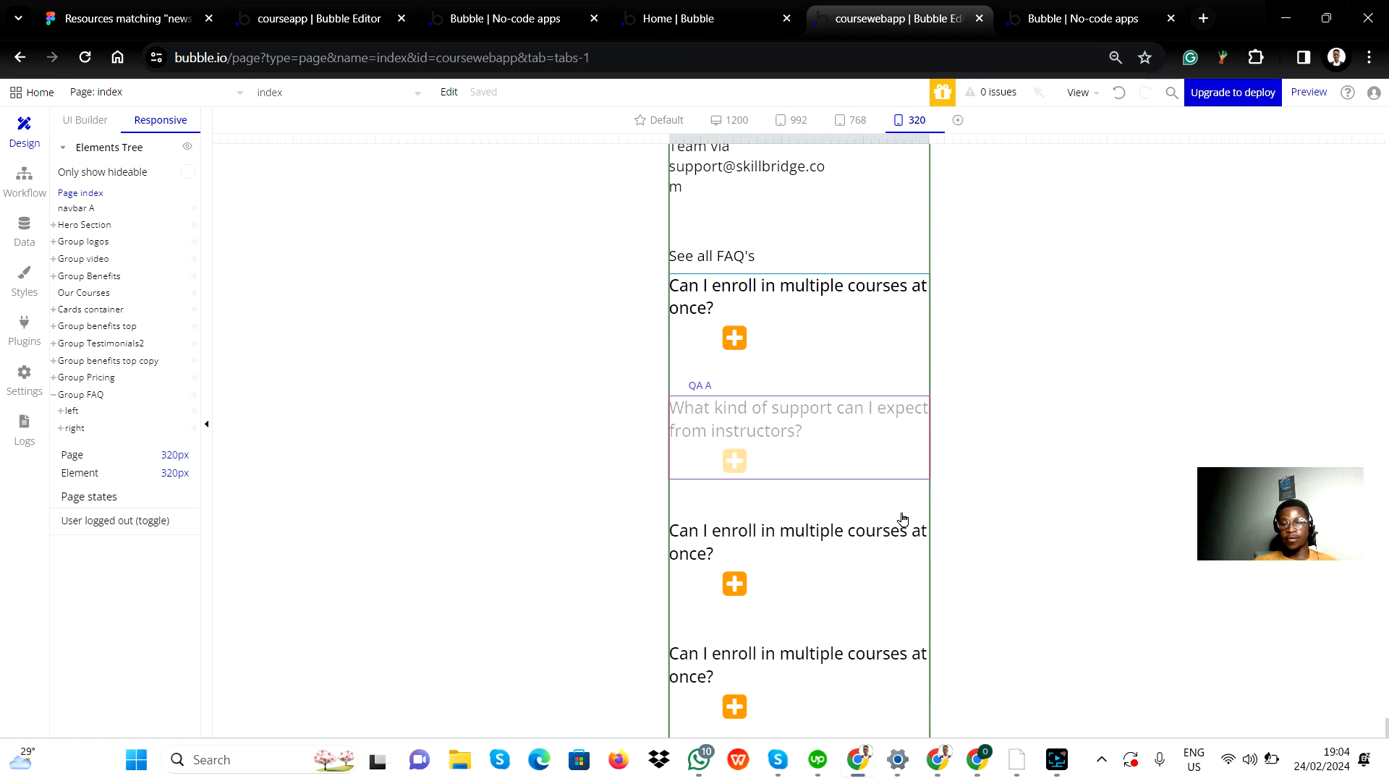
{"action": "scroll", "coordinate": [903, 518], "scroll_direction": "down", "scroll_amount": 2}
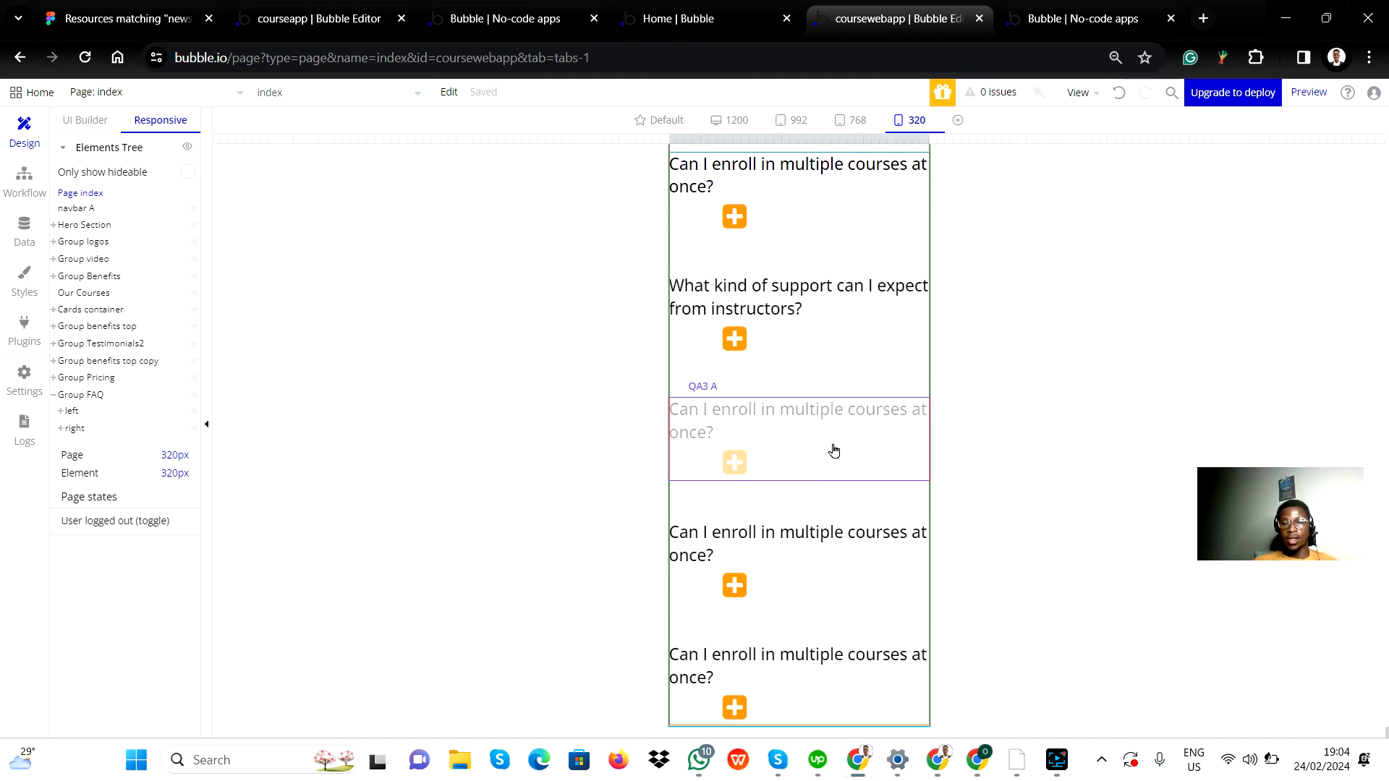
{"action": "scroll", "coordinate": [810, 427], "scroll_direction": "up", "scroll_amount": 2}
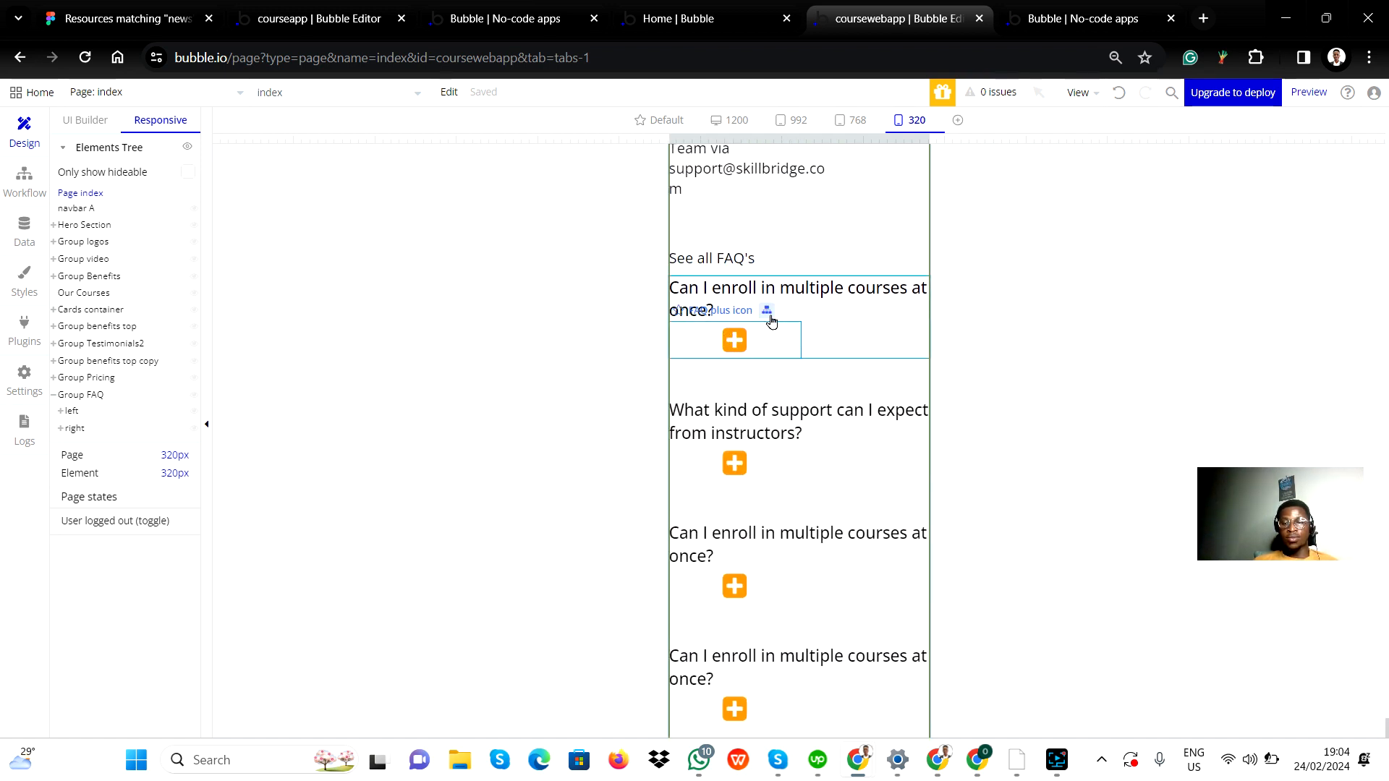
{"action": "scroll", "coordinate": [781, 340], "scroll_direction": "up", "scroll_amount": 3}
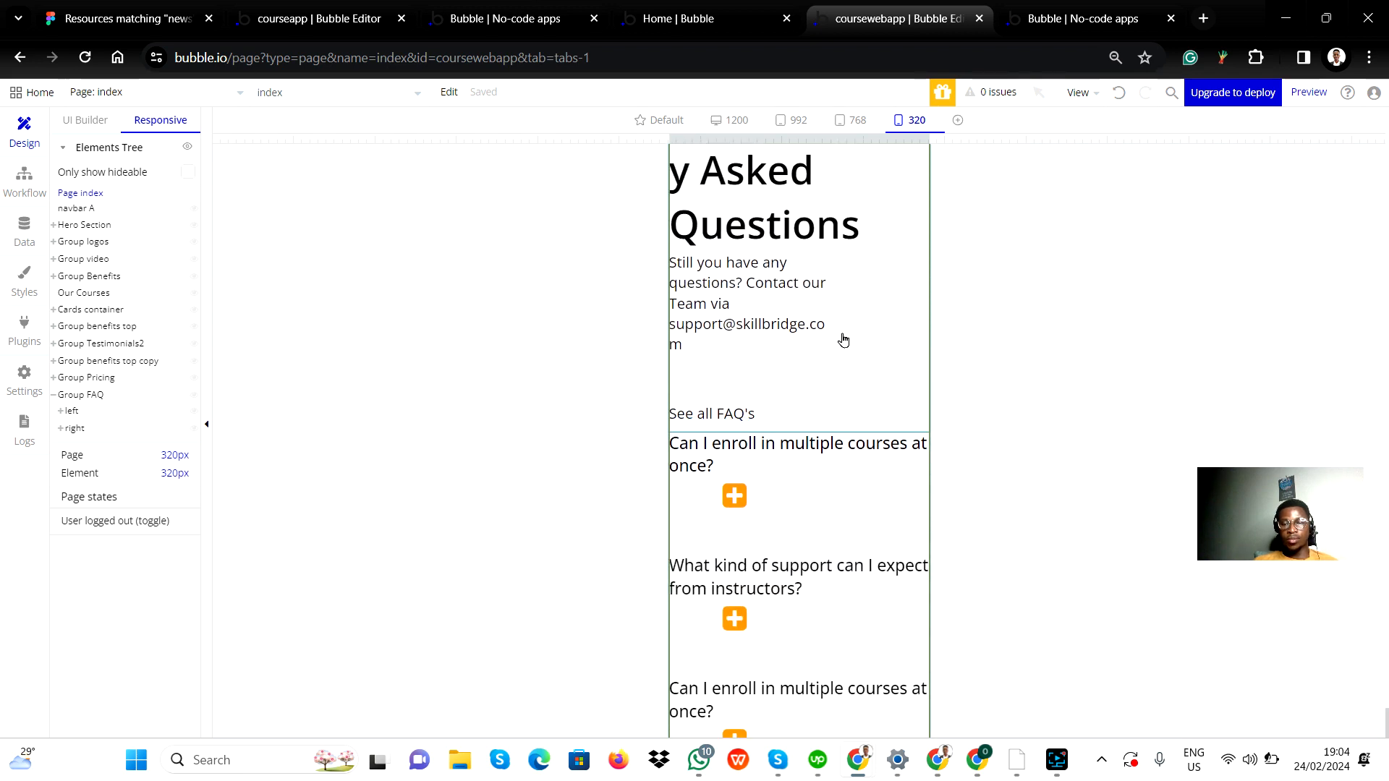
{"action": "scroll", "coordinate": [845, 344], "scroll_direction": "up", "scroll_amount": 2}
{"action": "scroll", "coordinate": [842, 341], "scroll_direction": "down", "scroll_amount": 5}
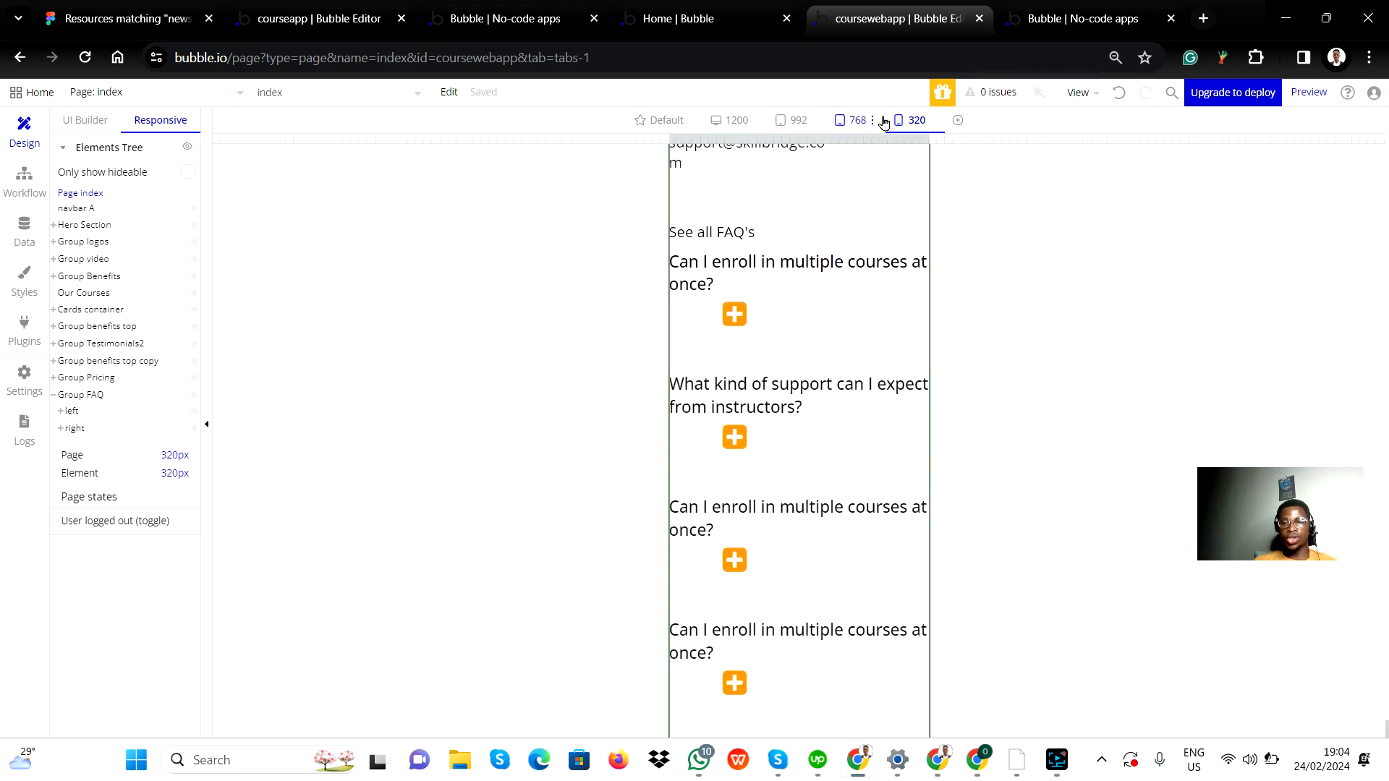
Reload the app preview tab and narrow the responsive preview to about 366 px wide.
{"action": "left_click", "coordinate": [1063, 10]}
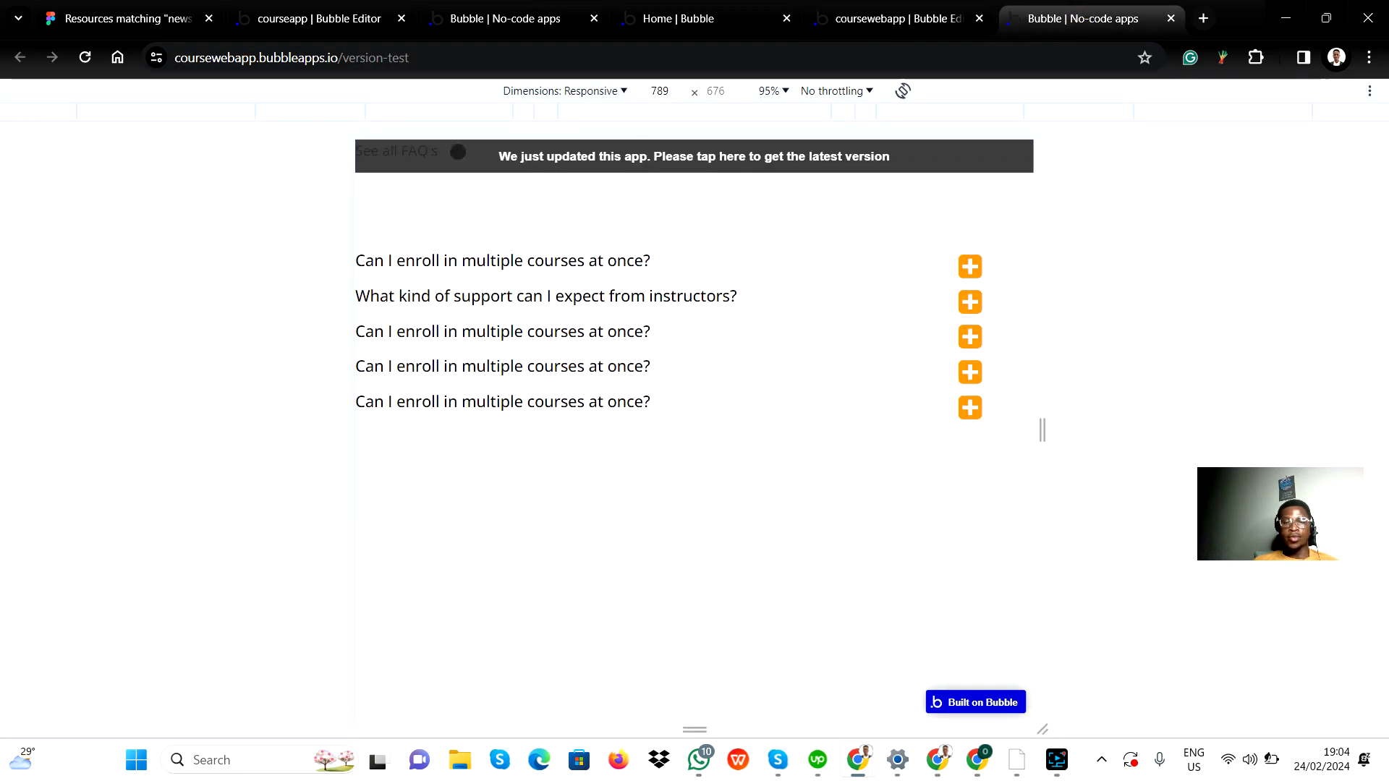
{"action": "left_click", "coordinate": [77, 59]}
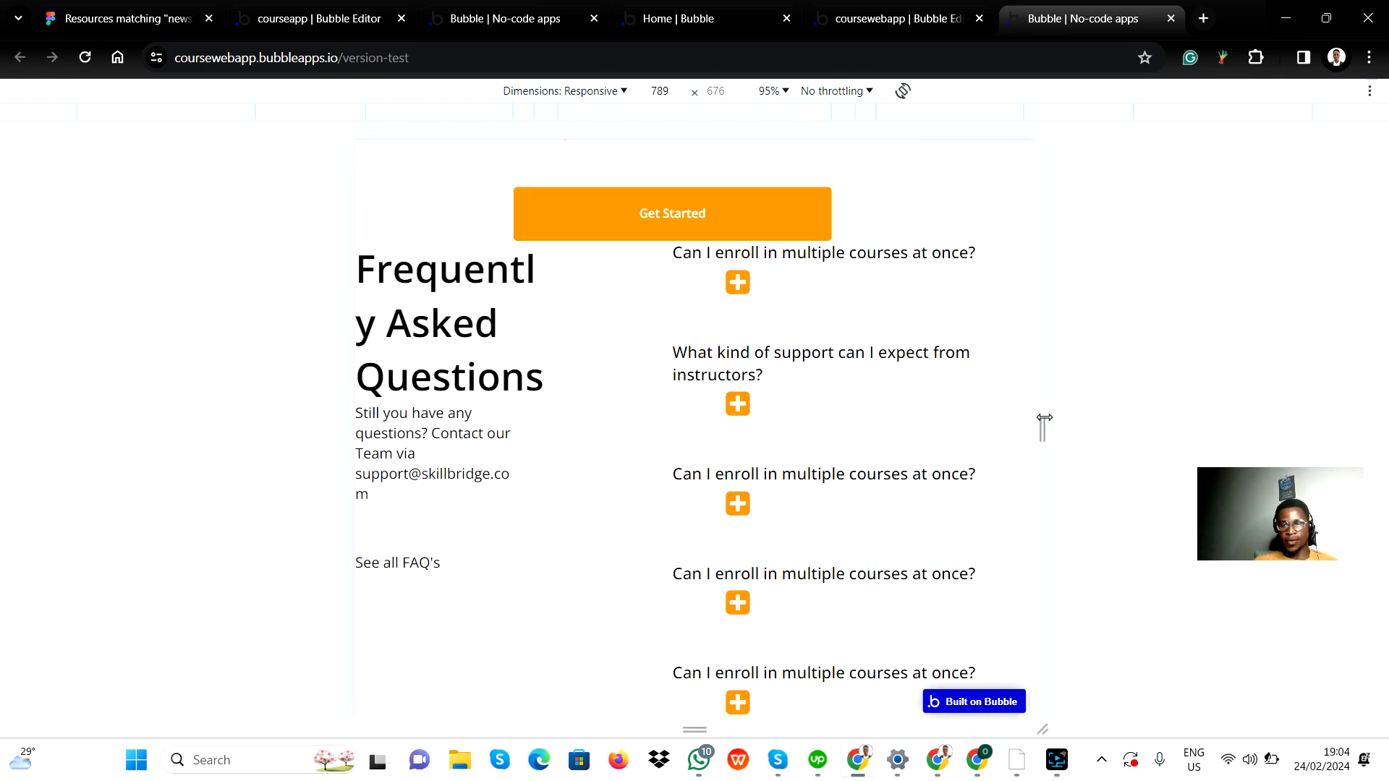
{"action": "left_click_drag", "start_coordinate": [1044, 427], "coordinate": [864, 454]}
Expand the first FAQ answer in the preview and compare it with the Figma FAQ design.
{"action": "left_click", "coordinate": [601, 372]}
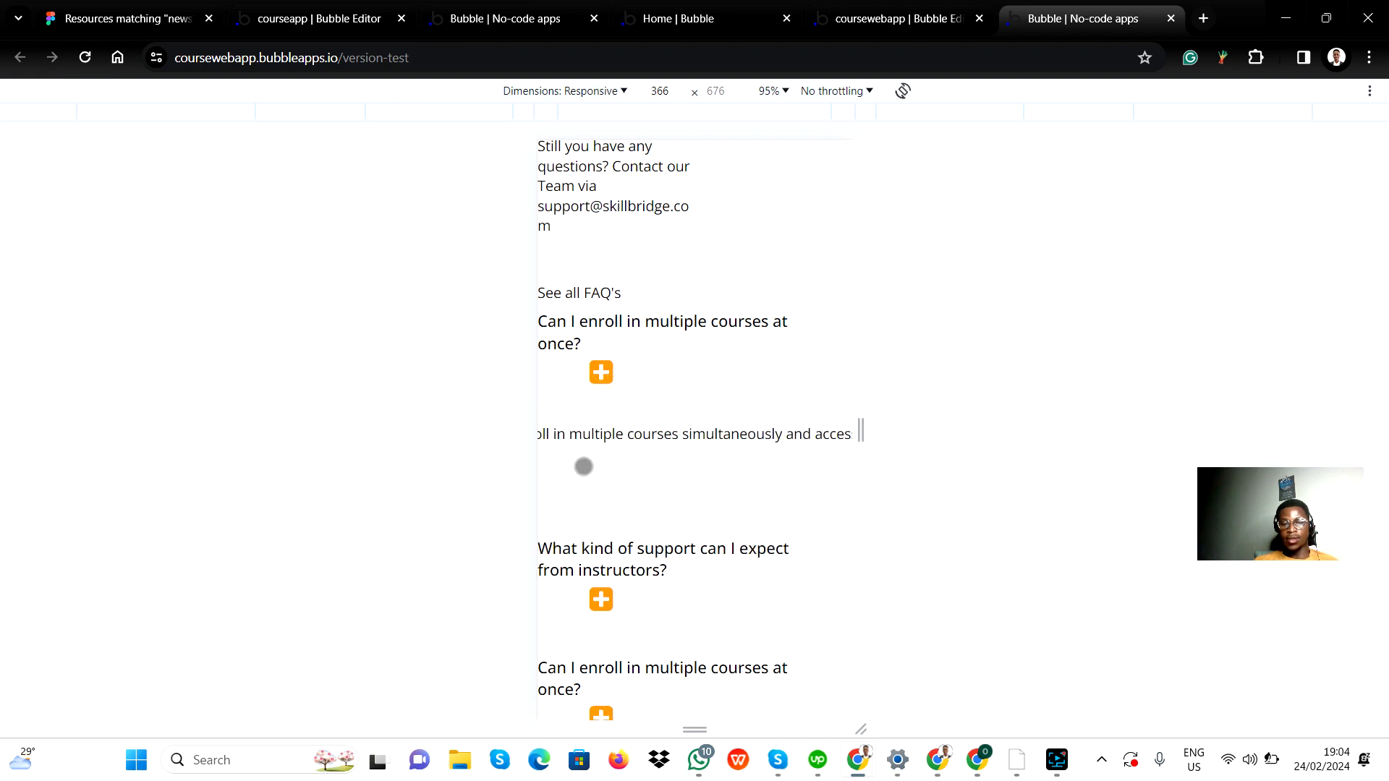
{"action": "scroll", "coordinate": [673, 484], "scroll_direction": "up", "scroll_amount": 1}
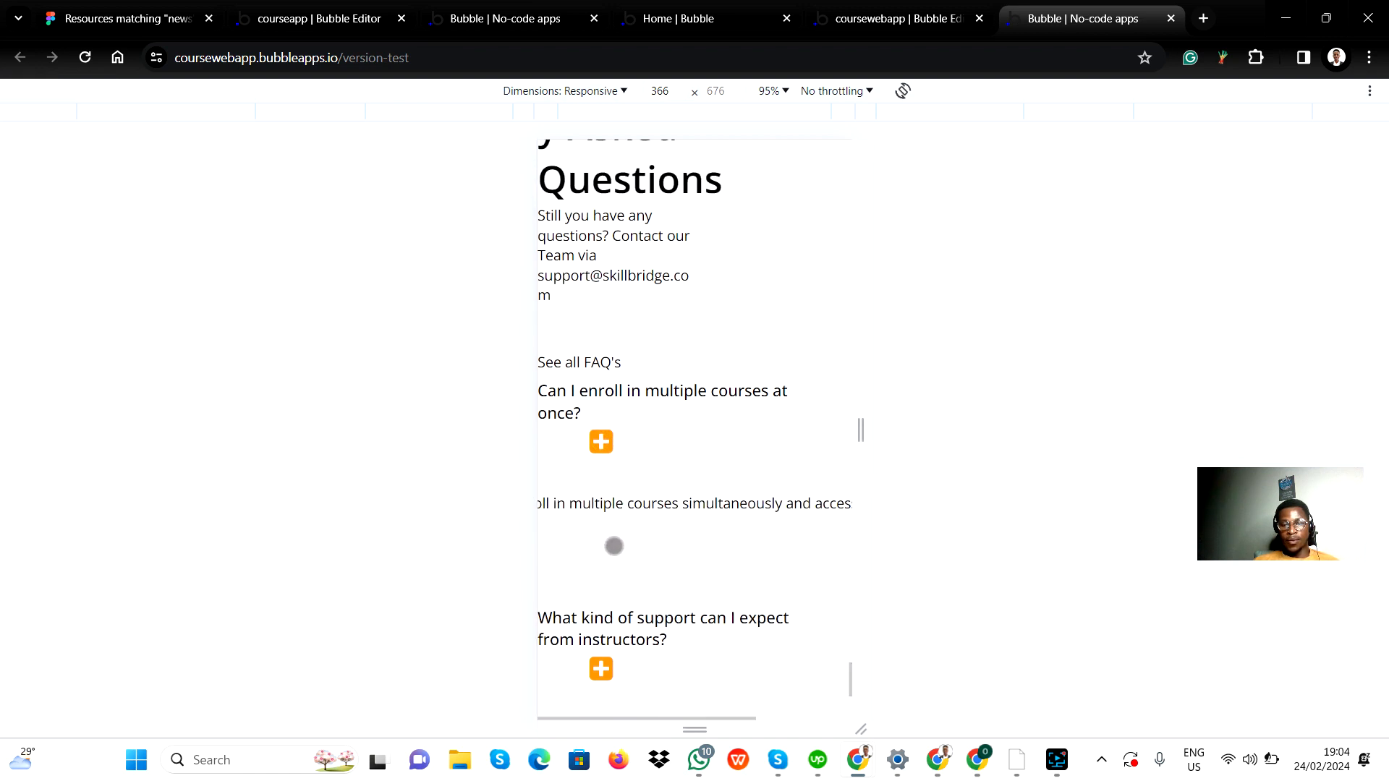
{"action": "scroll", "coordinate": [614, 546], "scroll_direction": "down", "scroll_amount": 2}
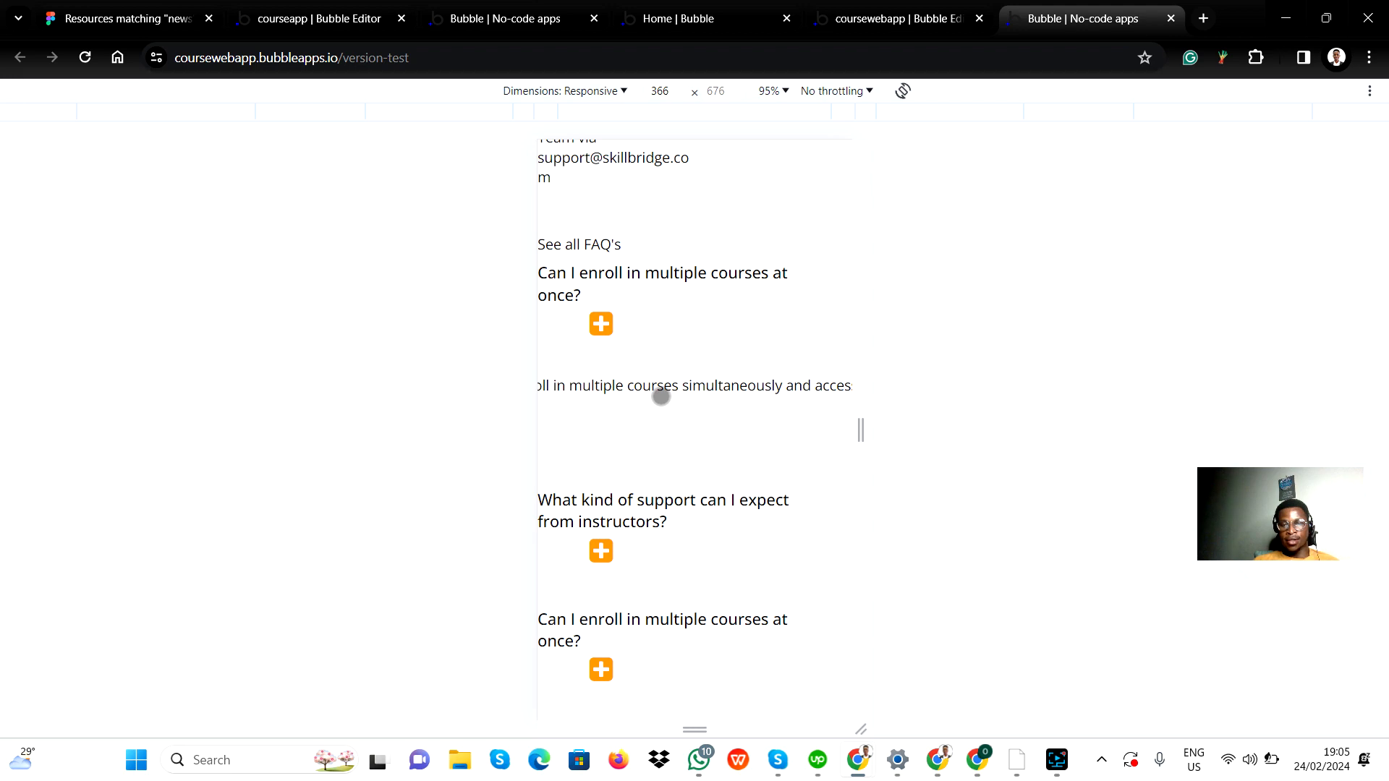
{"action": "key", "text": "alt+Tab"}
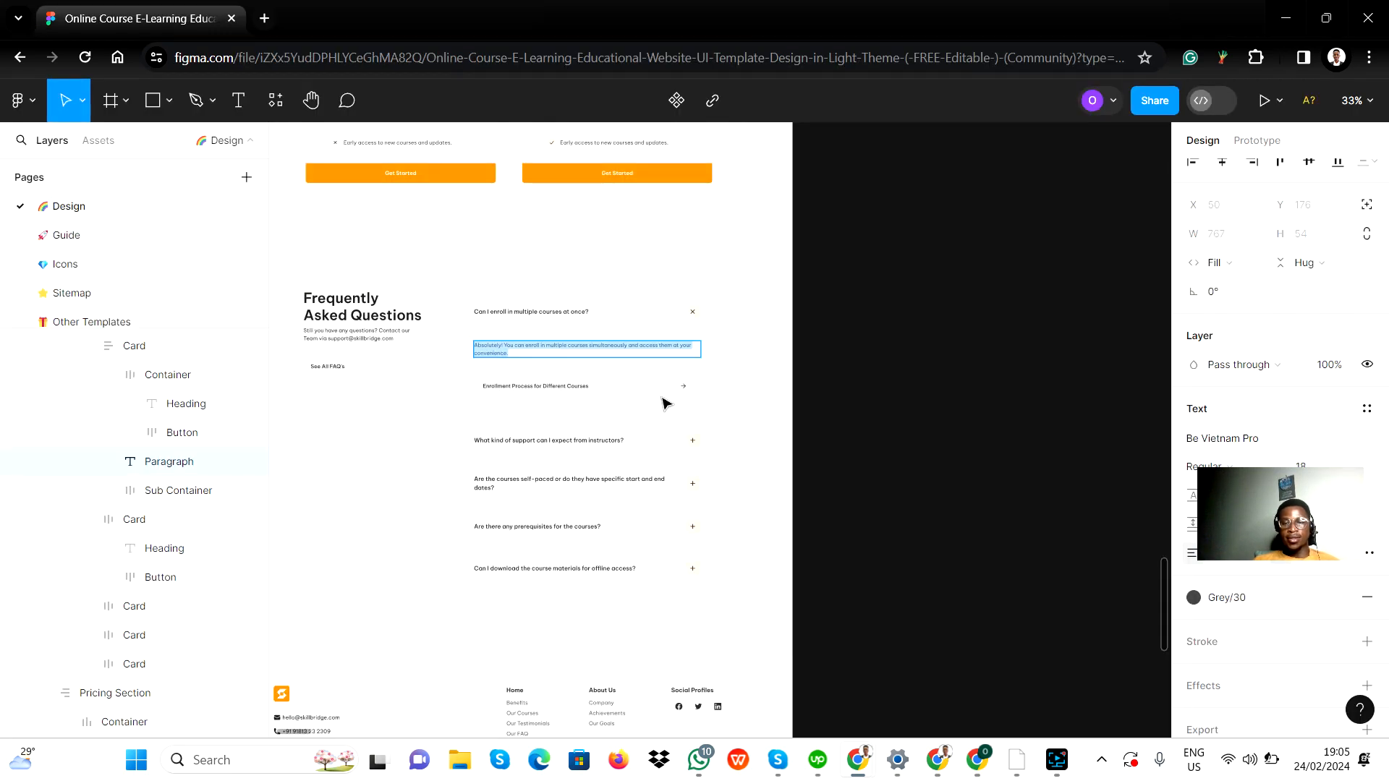
{"action": "key", "text": "alt+Tab"}
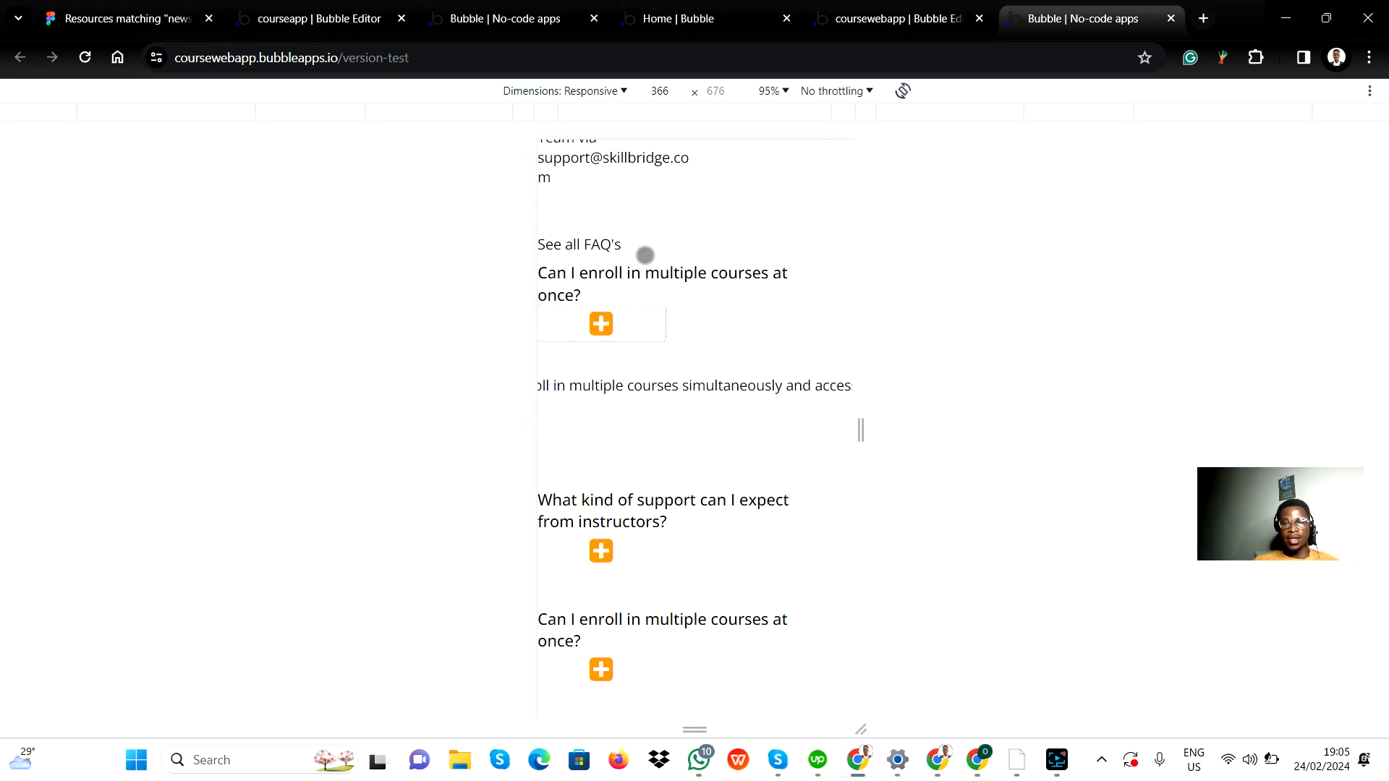
In the editor, turn off fixed width for the first FAQ's Answer Group, set its minimum width to 200 px, and close the editor.
{"action": "left_click", "coordinate": [855, 17]}
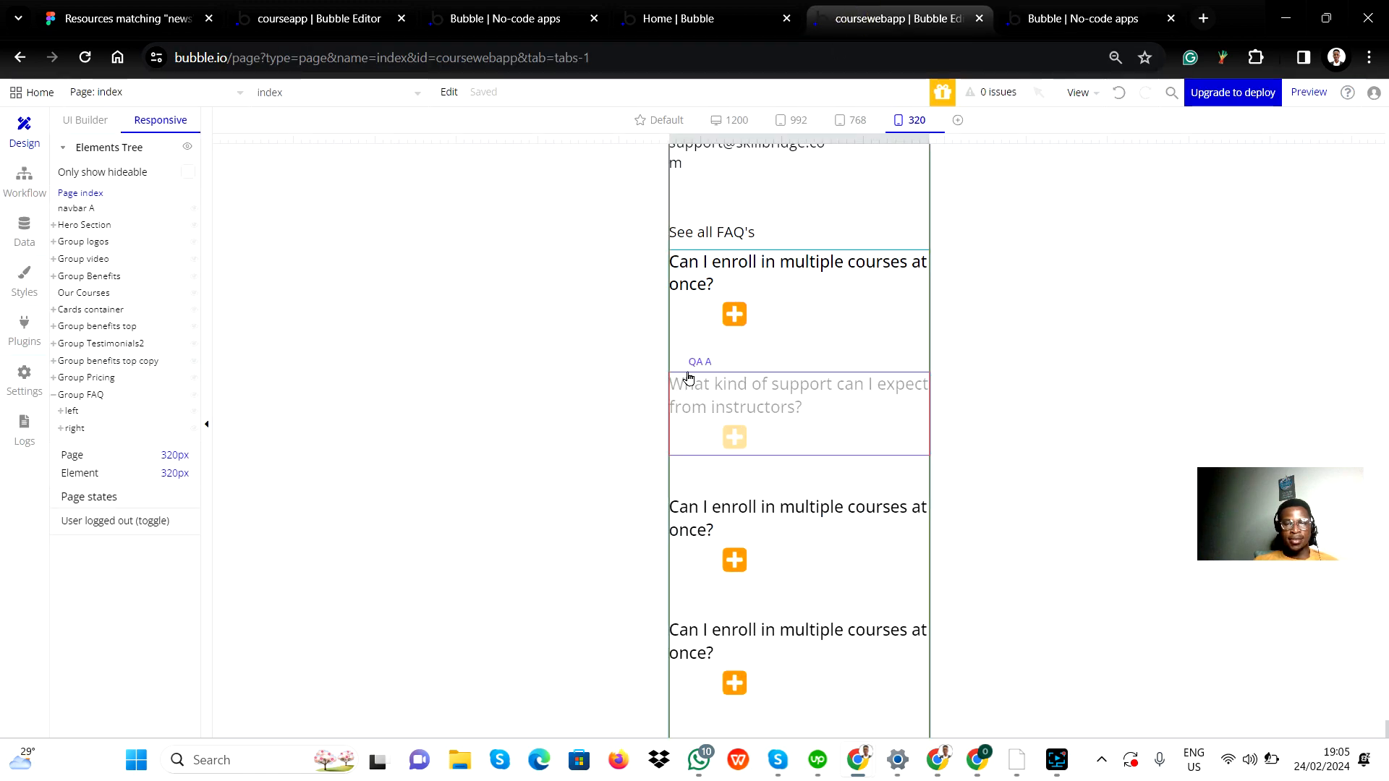
{"action": "left_click", "coordinate": [74, 430]}
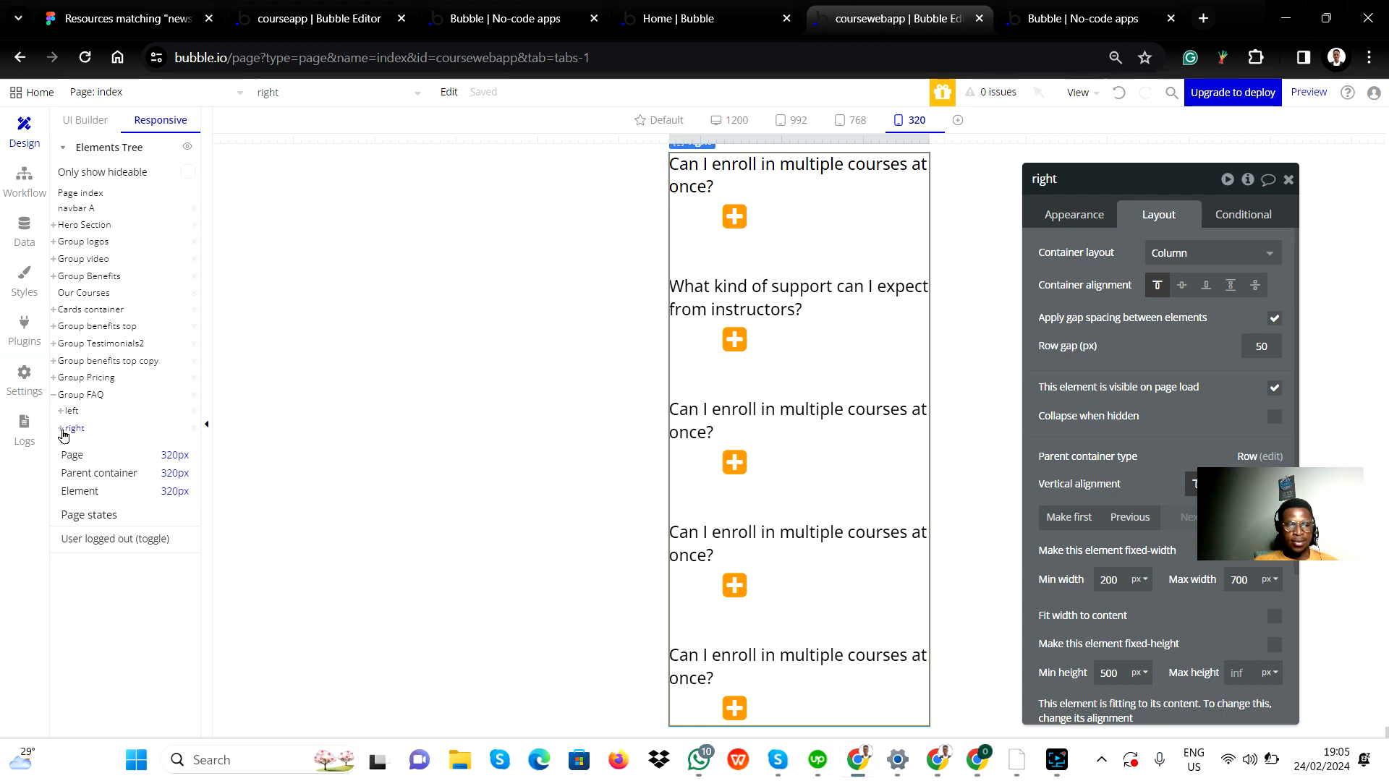
{"action": "left_click", "coordinate": [67, 430]}
{"action": "left_click", "coordinate": [66, 429]}
{"action": "left_click", "coordinate": [61, 428]}
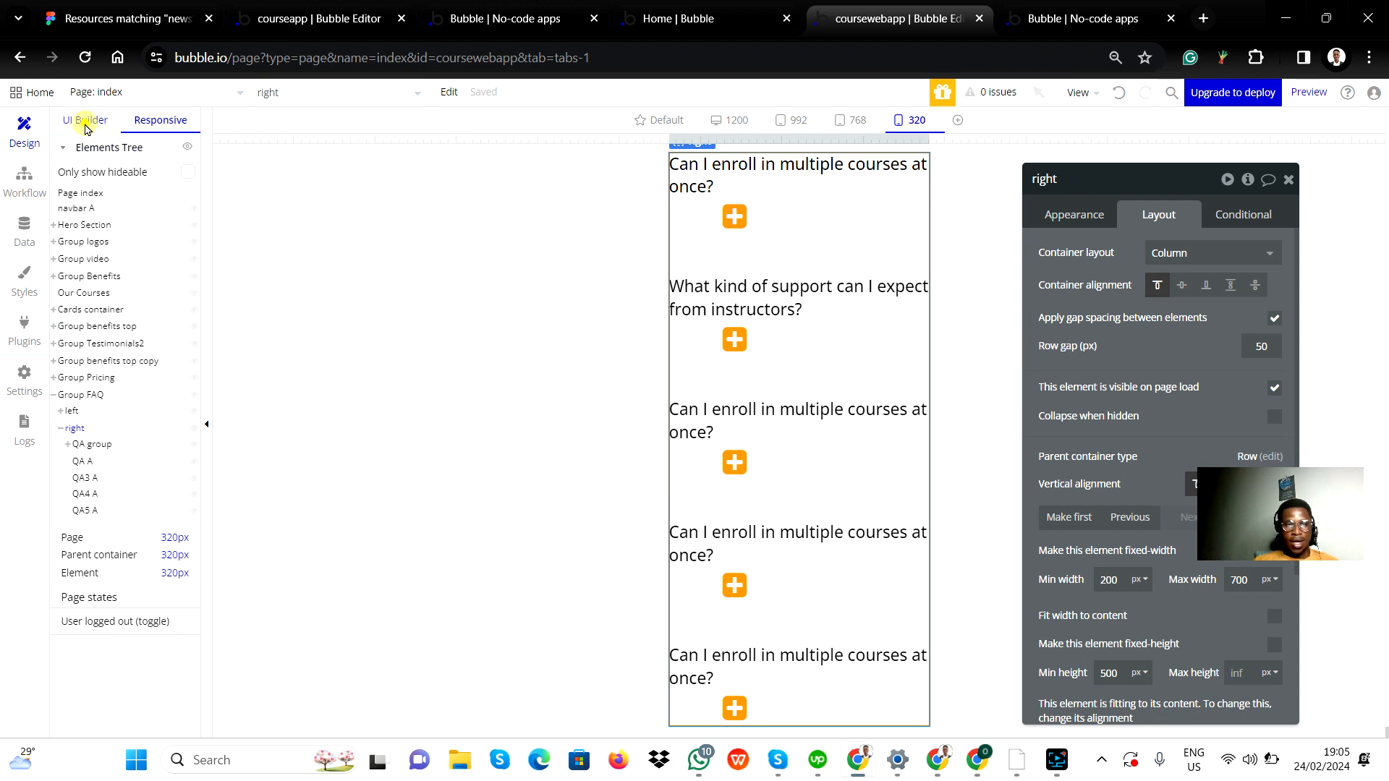
{"action": "left_click", "coordinate": [86, 122]}
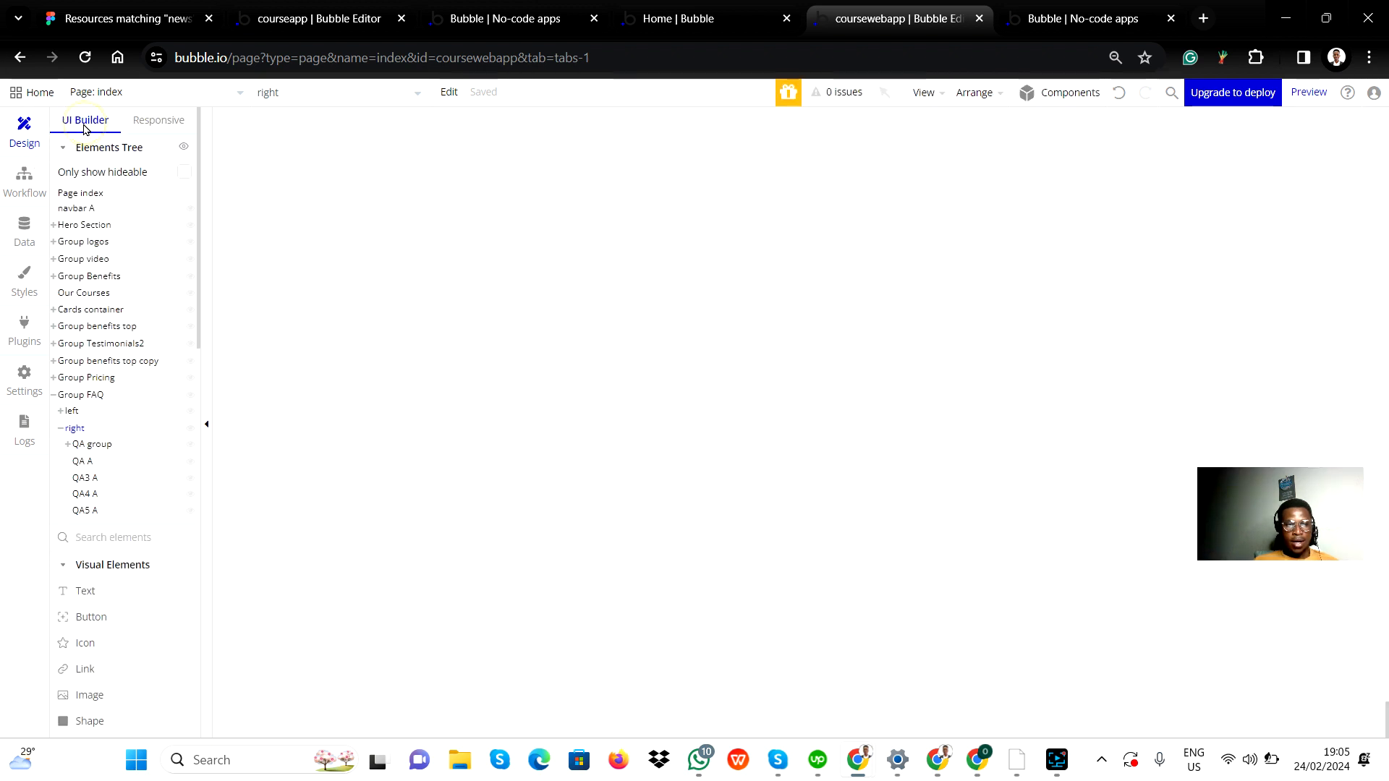
{"action": "left_click", "coordinate": [103, 445]}
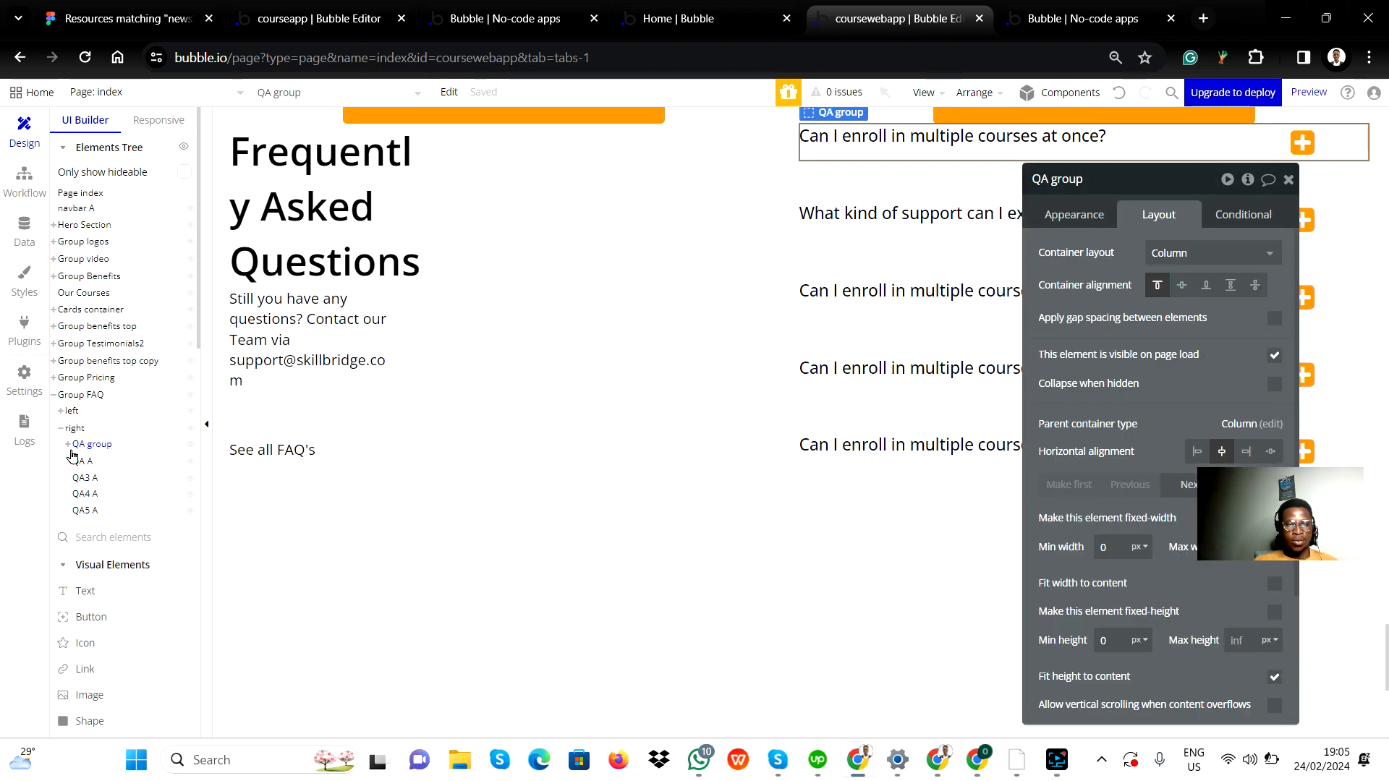
{"action": "left_click", "coordinate": [68, 446]}
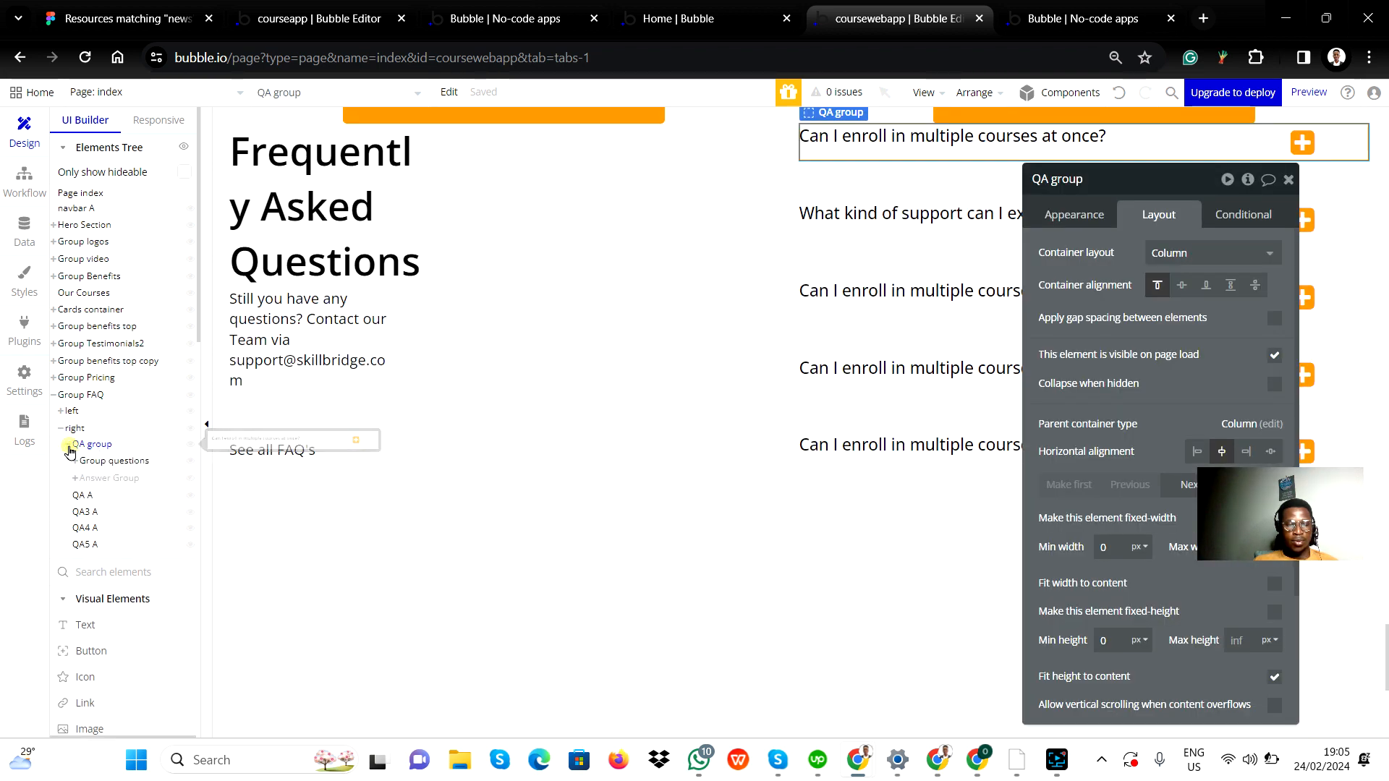
{"action": "left_click", "coordinate": [97, 479]}
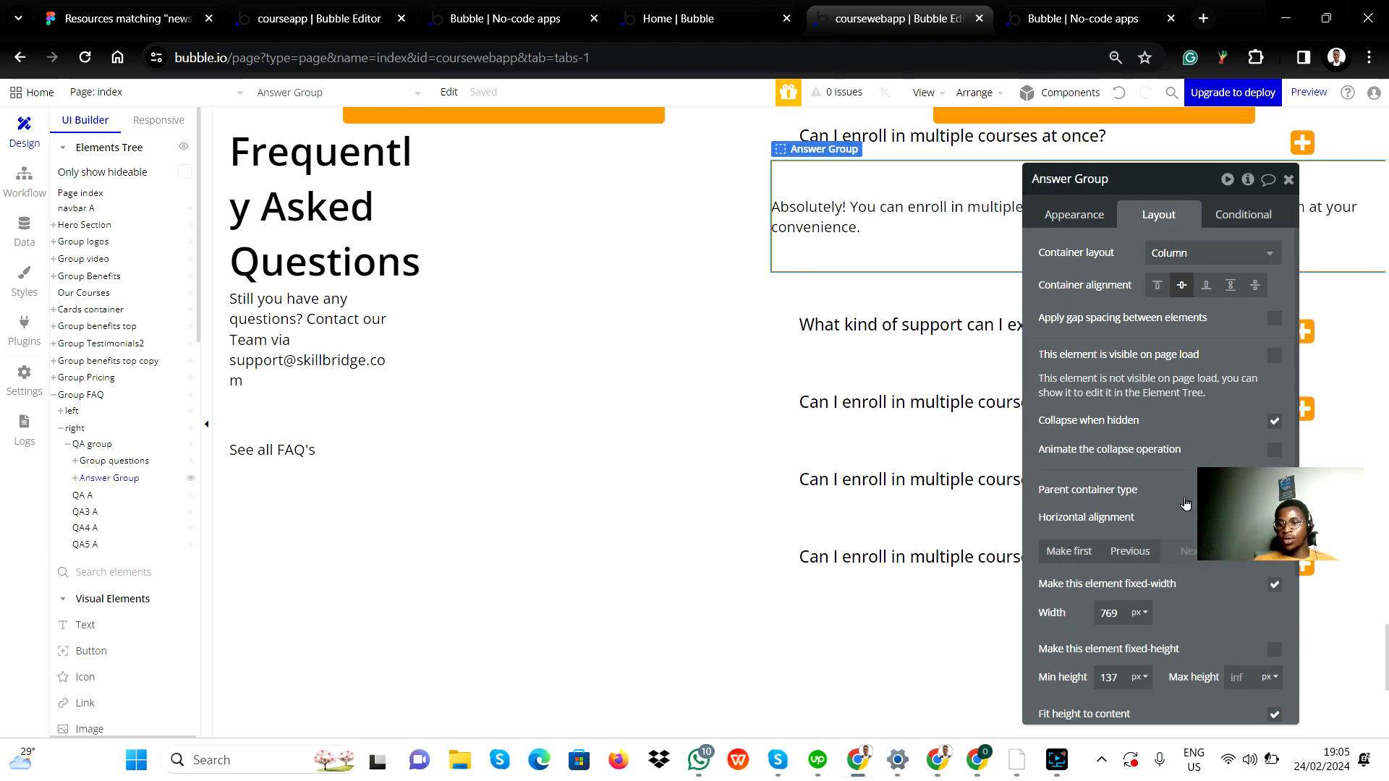
{"action": "scroll", "coordinate": [1203, 627], "scroll_direction": "down", "scroll_amount": 3}
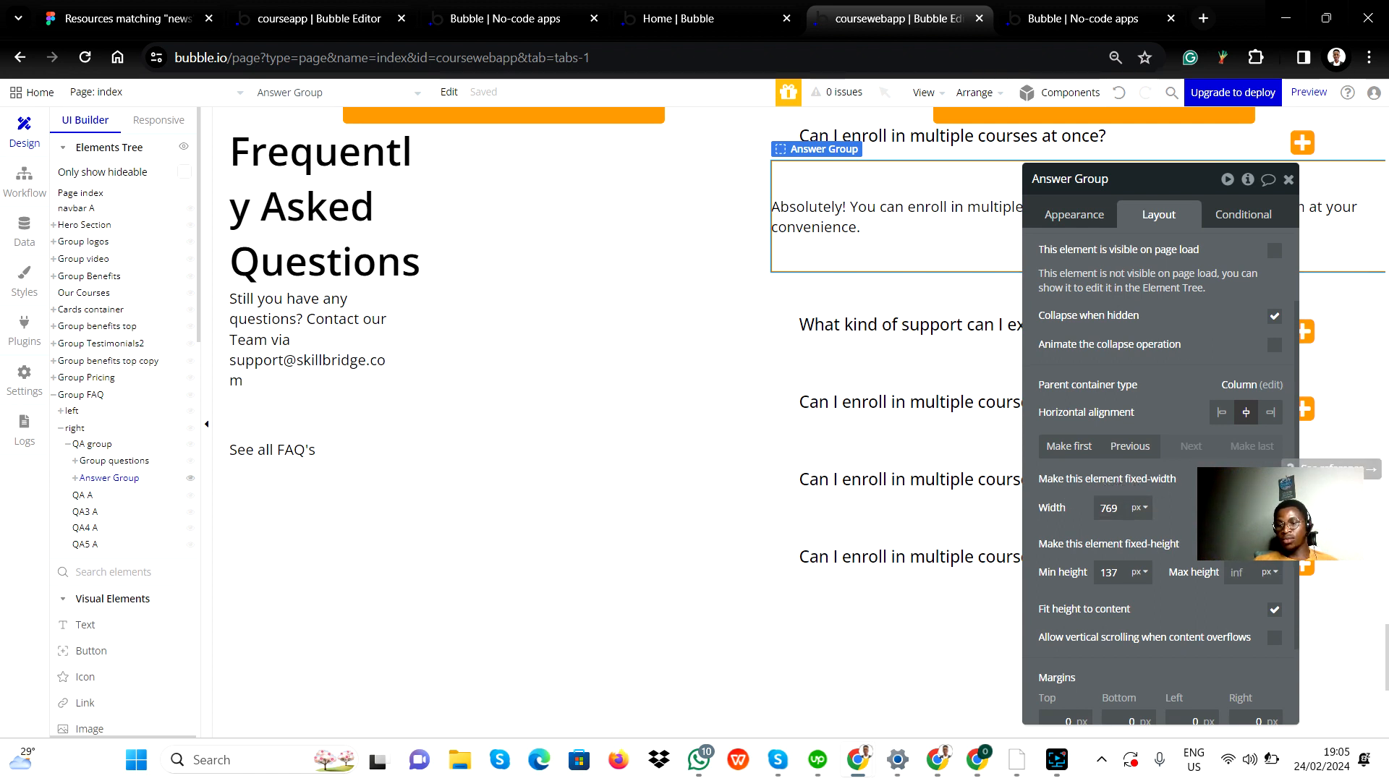
{"action": "left_click", "coordinate": [1275, 479]}
{"action": "double_click", "coordinate": [1106, 508]}
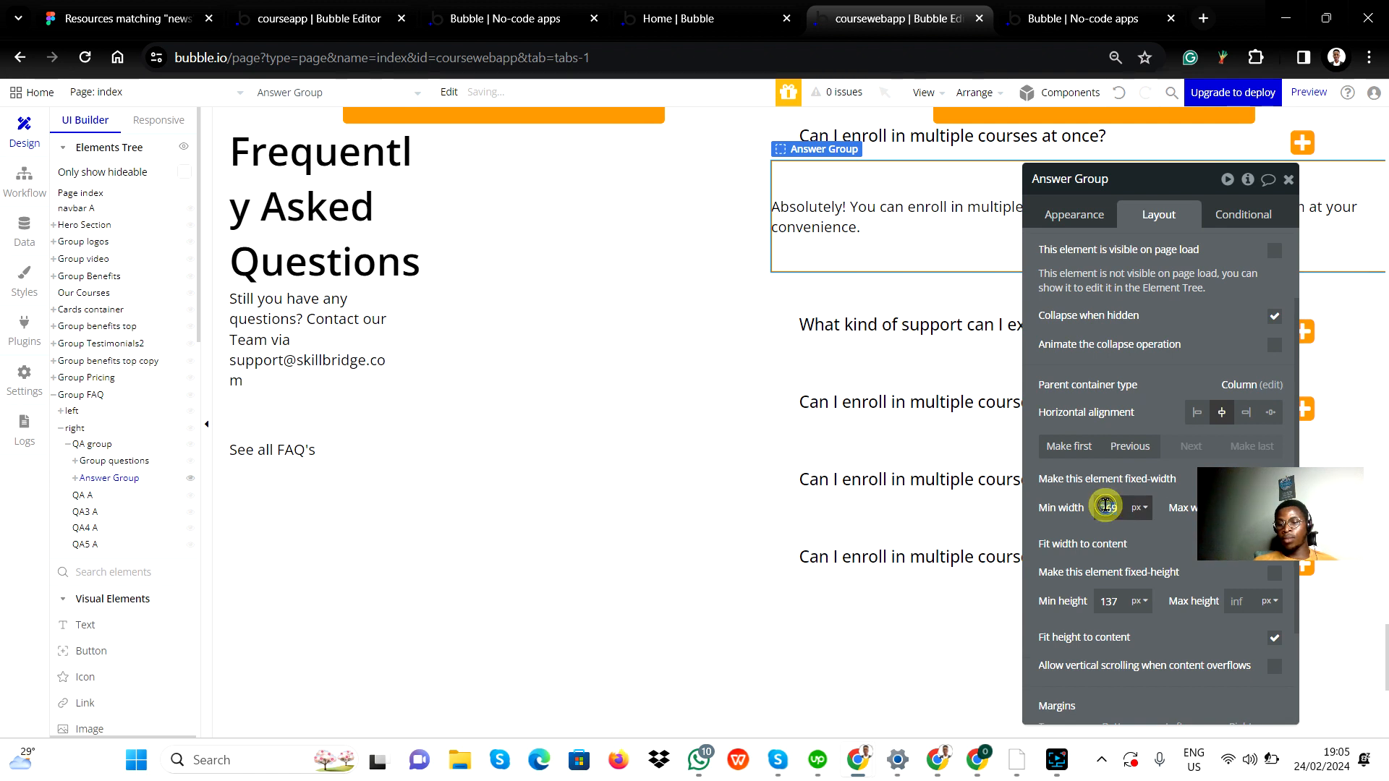
{"action": "type", "text": "200"}
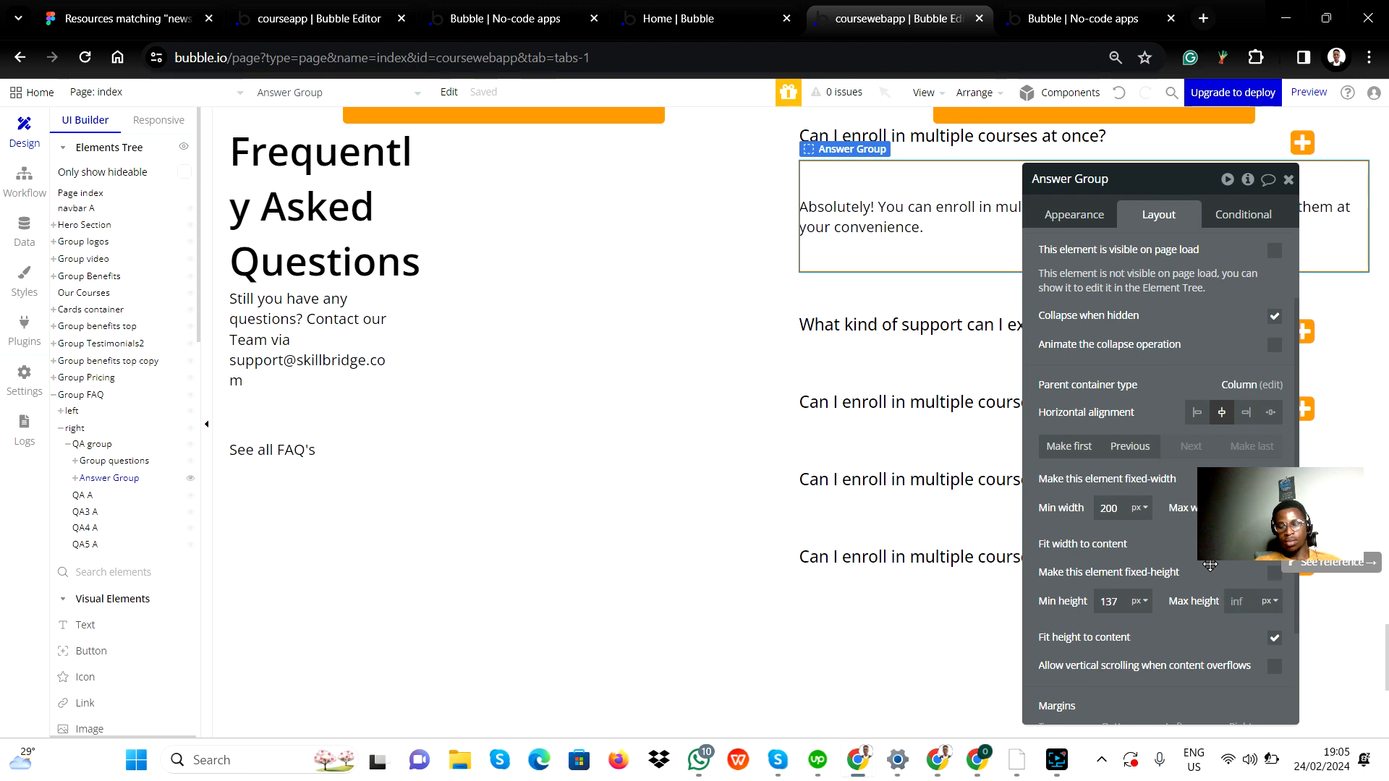
{"action": "left_click", "coordinate": [1274, 544]}
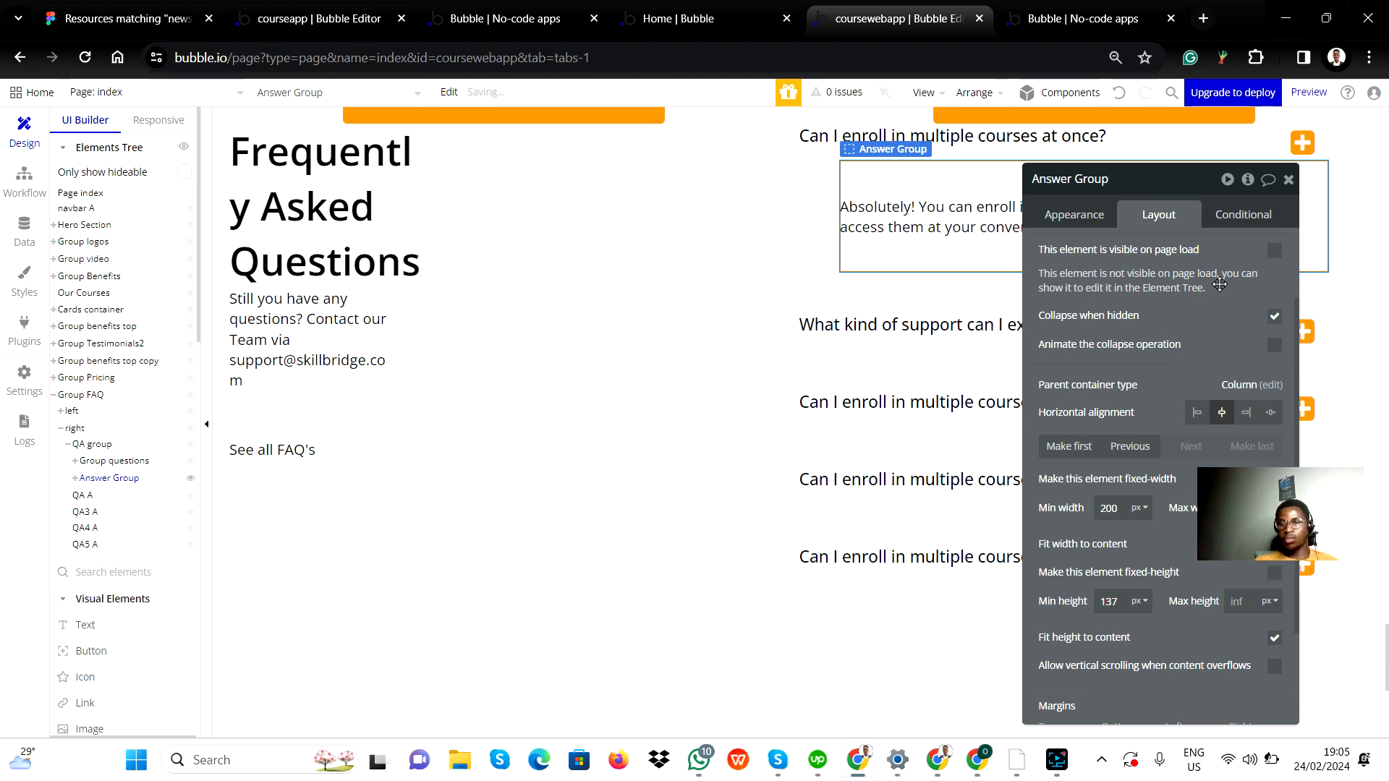
{"action": "left_click", "coordinate": [1288, 179]}
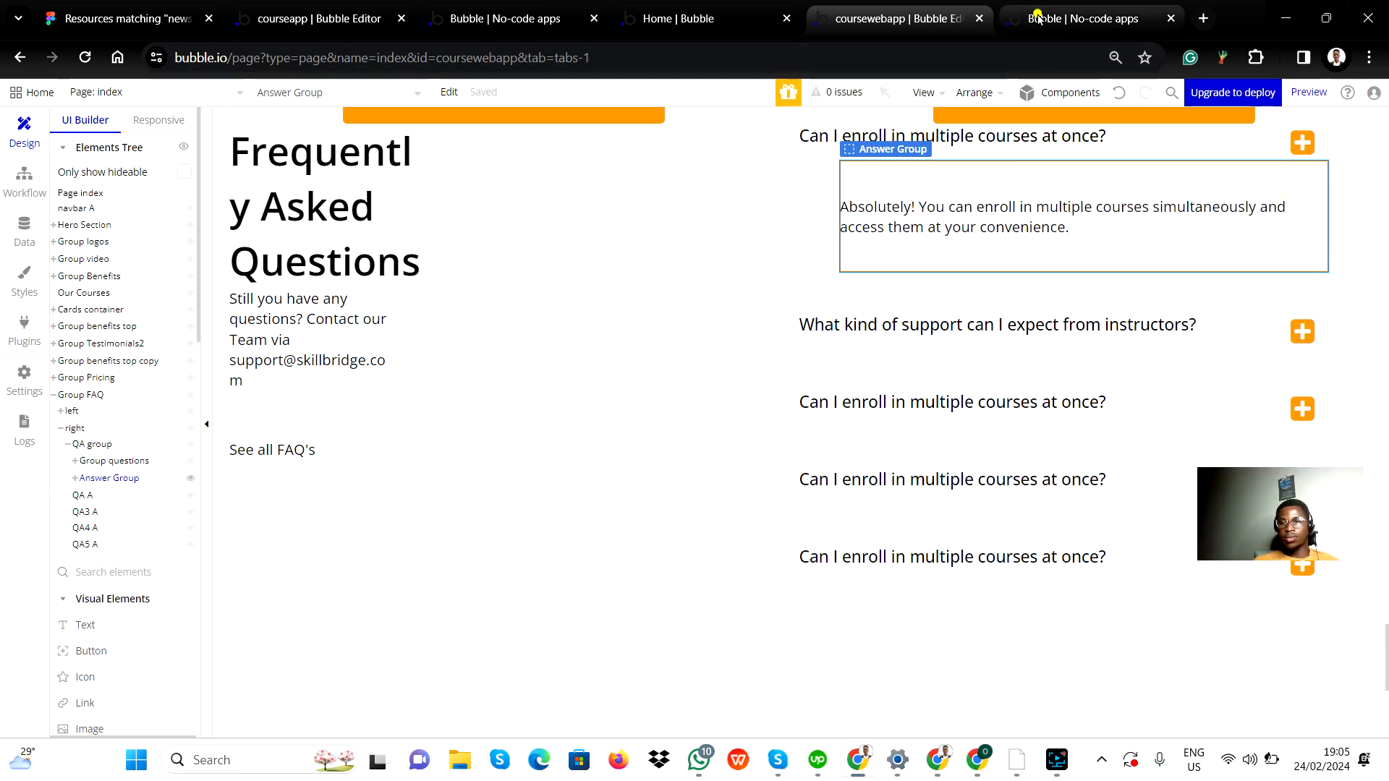
Reload the app preview tab and expand the first FAQ answer at the narrow responsive width.
{"action": "left_click", "coordinate": [1070, 18]}
{"action": "left_click", "coordinate": [81, 61]}
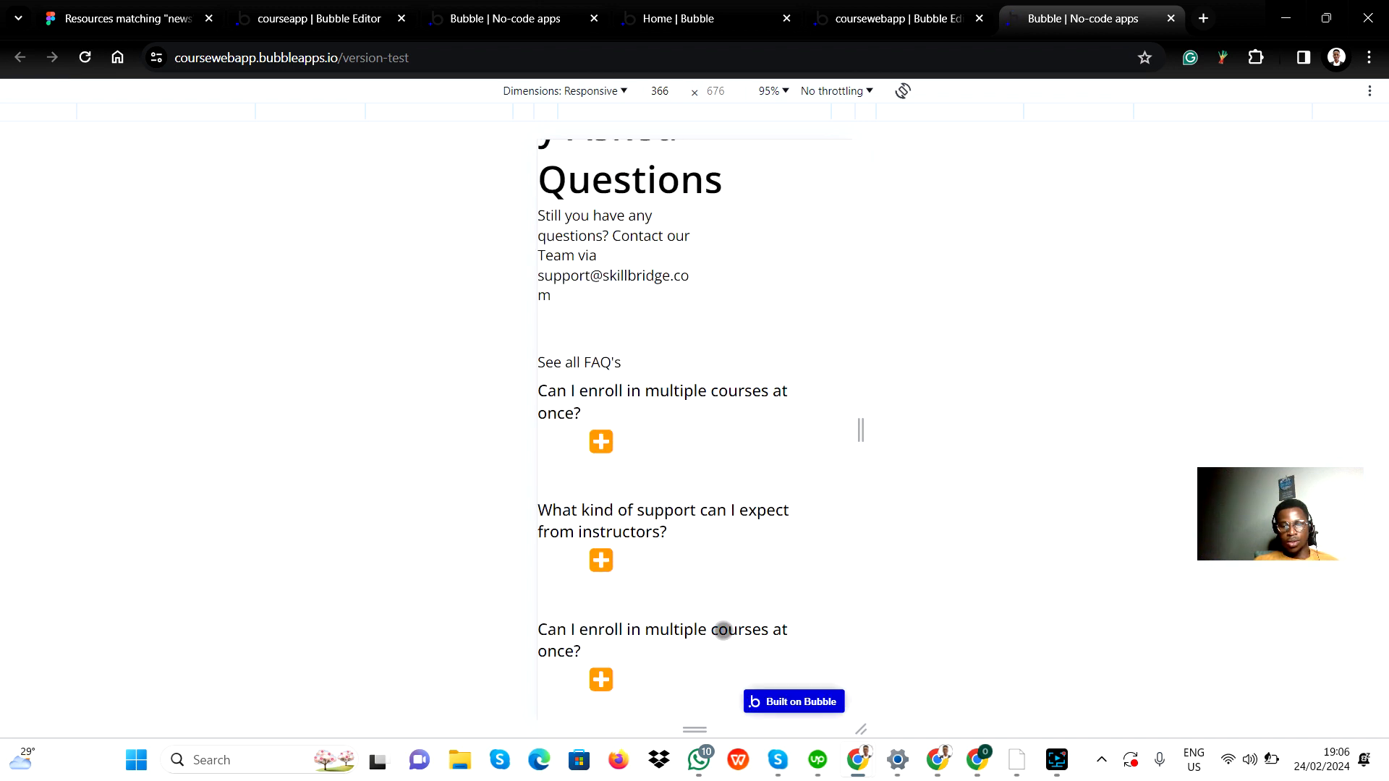
{"action": "scroll", "coordinate": [723, 622], "scroll_direction": "down", "scroll_amount": 2}
{"action": "left_click", "coordinate": [601, 337]}
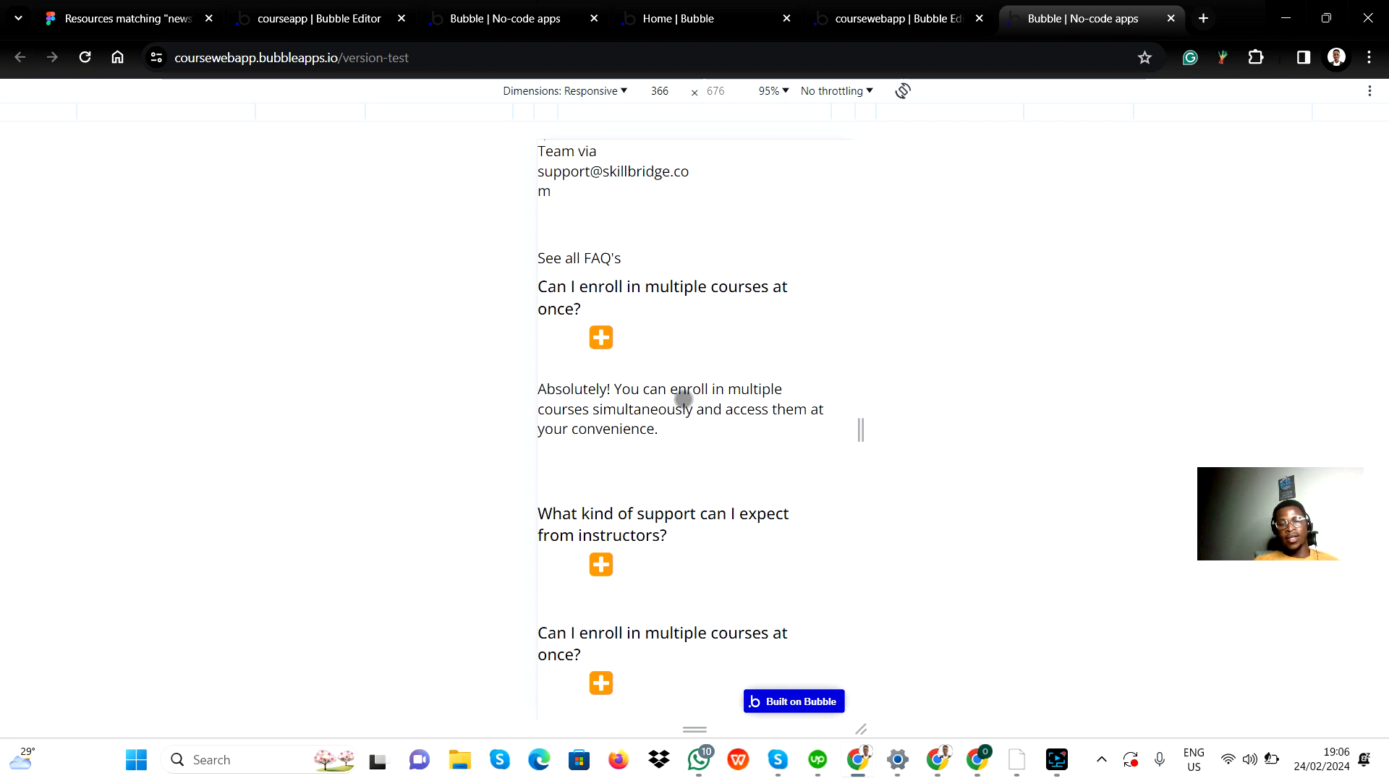
Scroll through the FAQ section in the narrow preview to inspect how the expanded answer wraps.
{"action": "scroll", "coordinate": [684, 399], "scroll_direction": "down", "scroll_amount": 2}
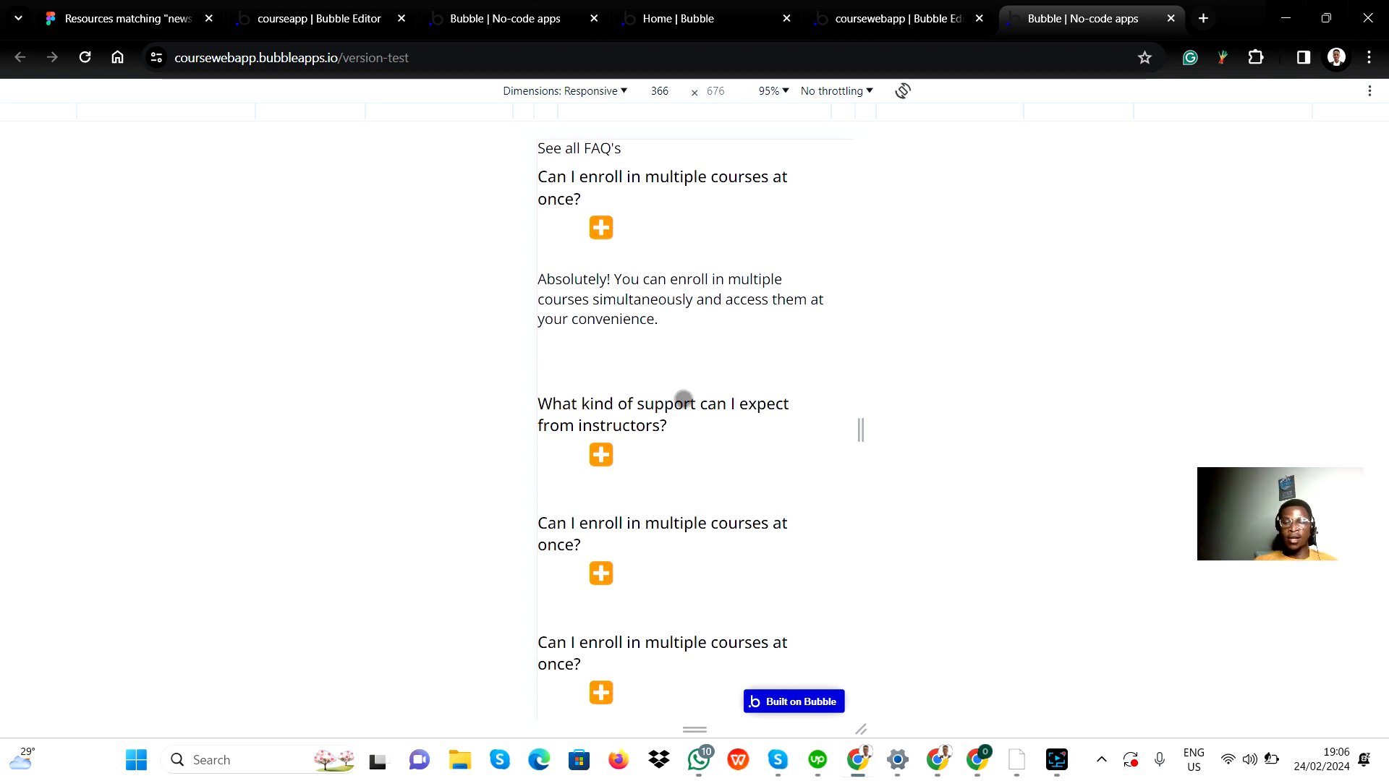
{"action": "scroll", "coordinate": [683, 398], "scroll_direction": "up", "scroll_amount": 4}
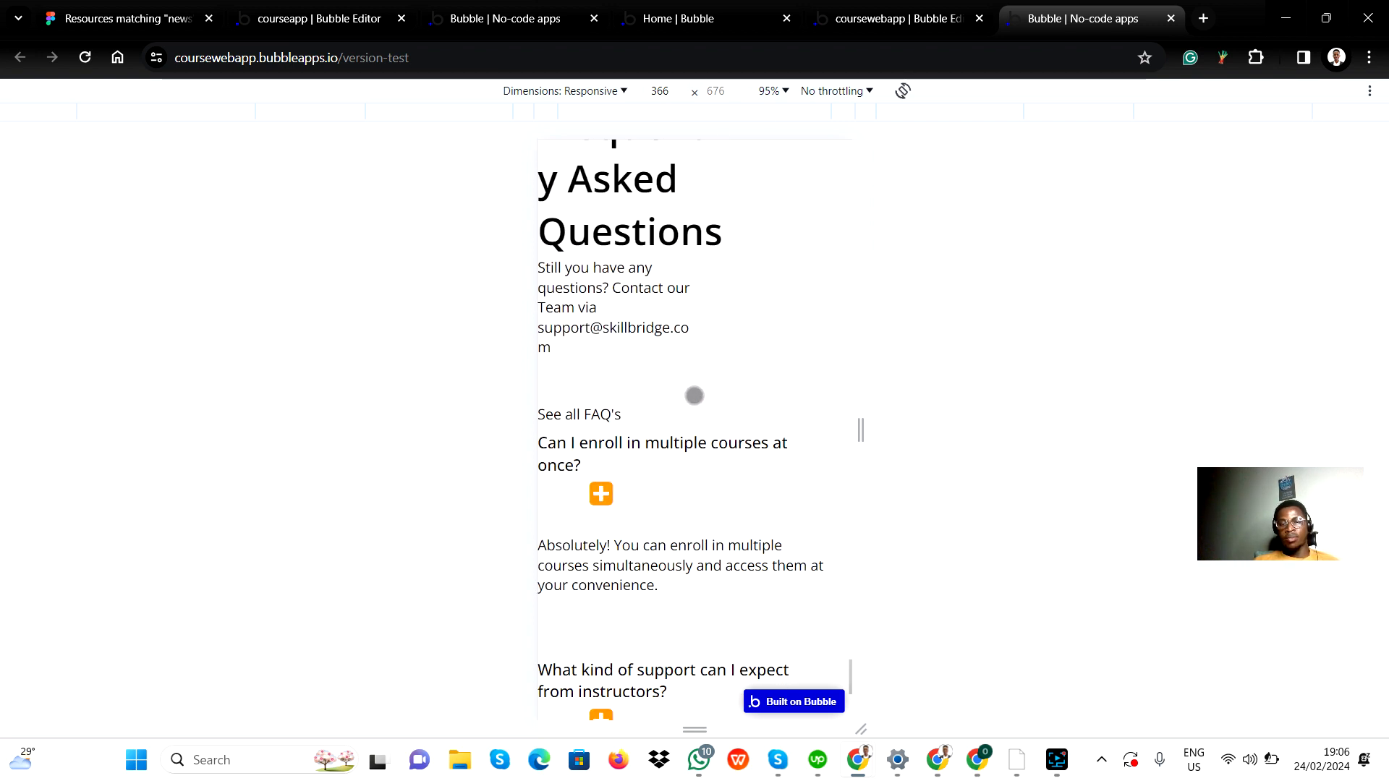
{"action": "scroll", "coordinate": [679, 425], "scroll_direction": "up", "scroll_amount": 2}
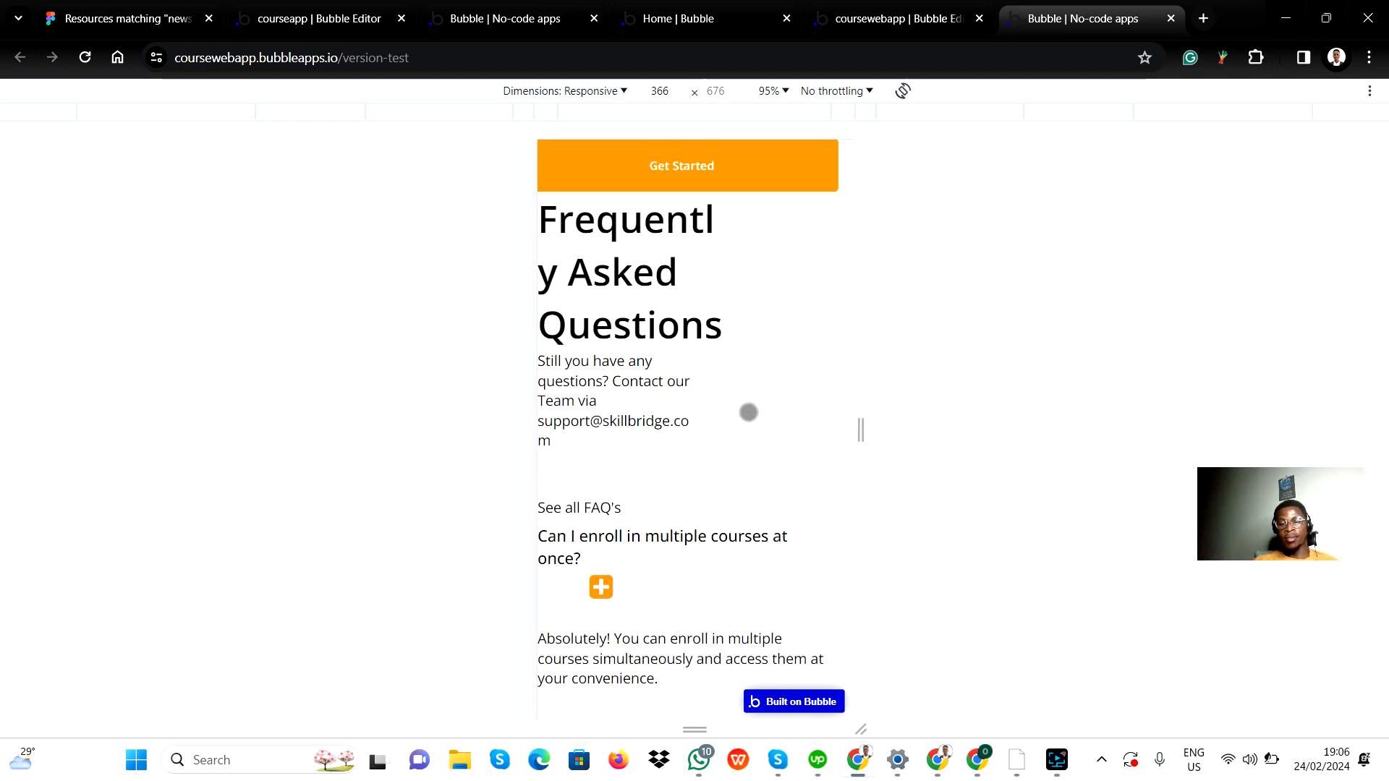
{"action": "scroll", "coordinate": [673, 604], "scroll_direction": "down", "scroll_amount": 5}
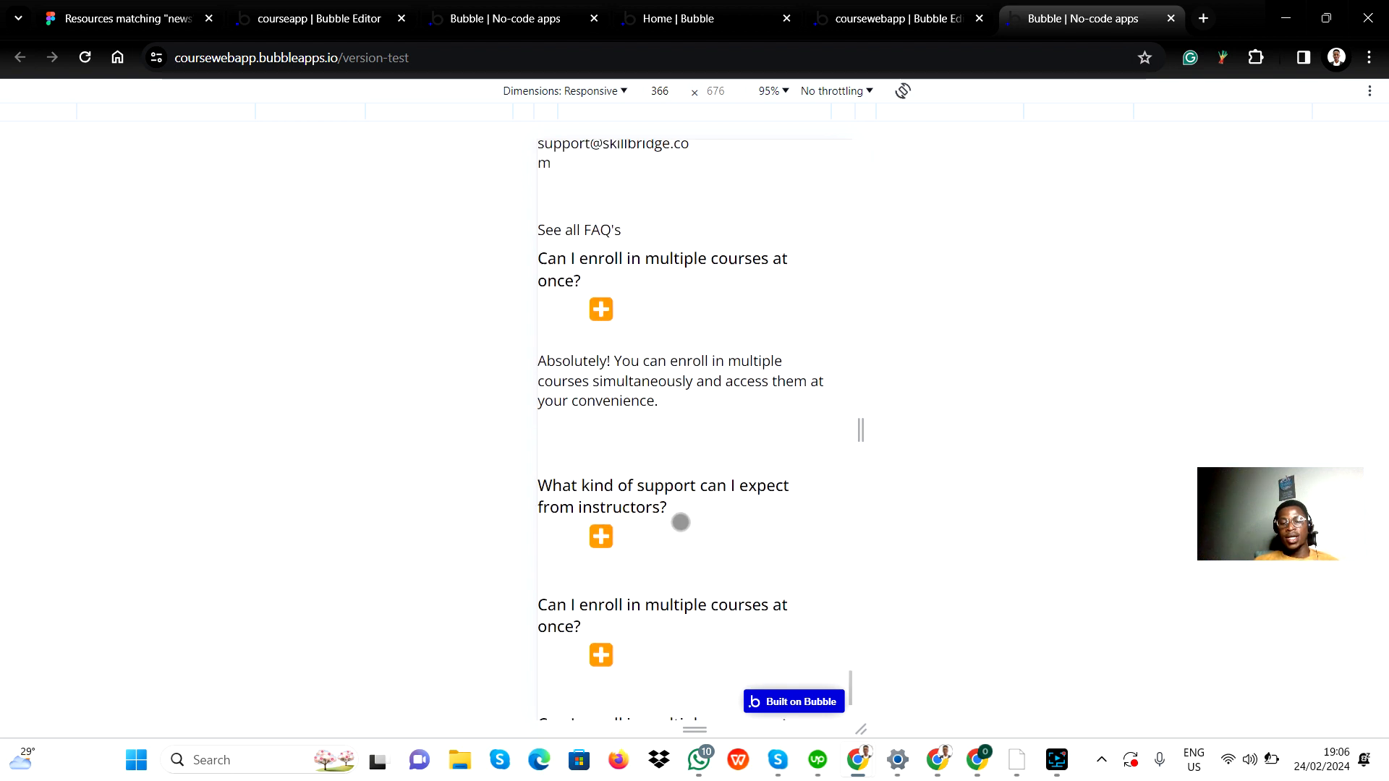
{"action": "scroll", "coordinate": [680, 521], "scroll_direction": "down", "scroll_amount": 1}
{"action": "scroll", "coordinate": [710, 629], "scroll_direction": "up", "scroll_amount": 5}
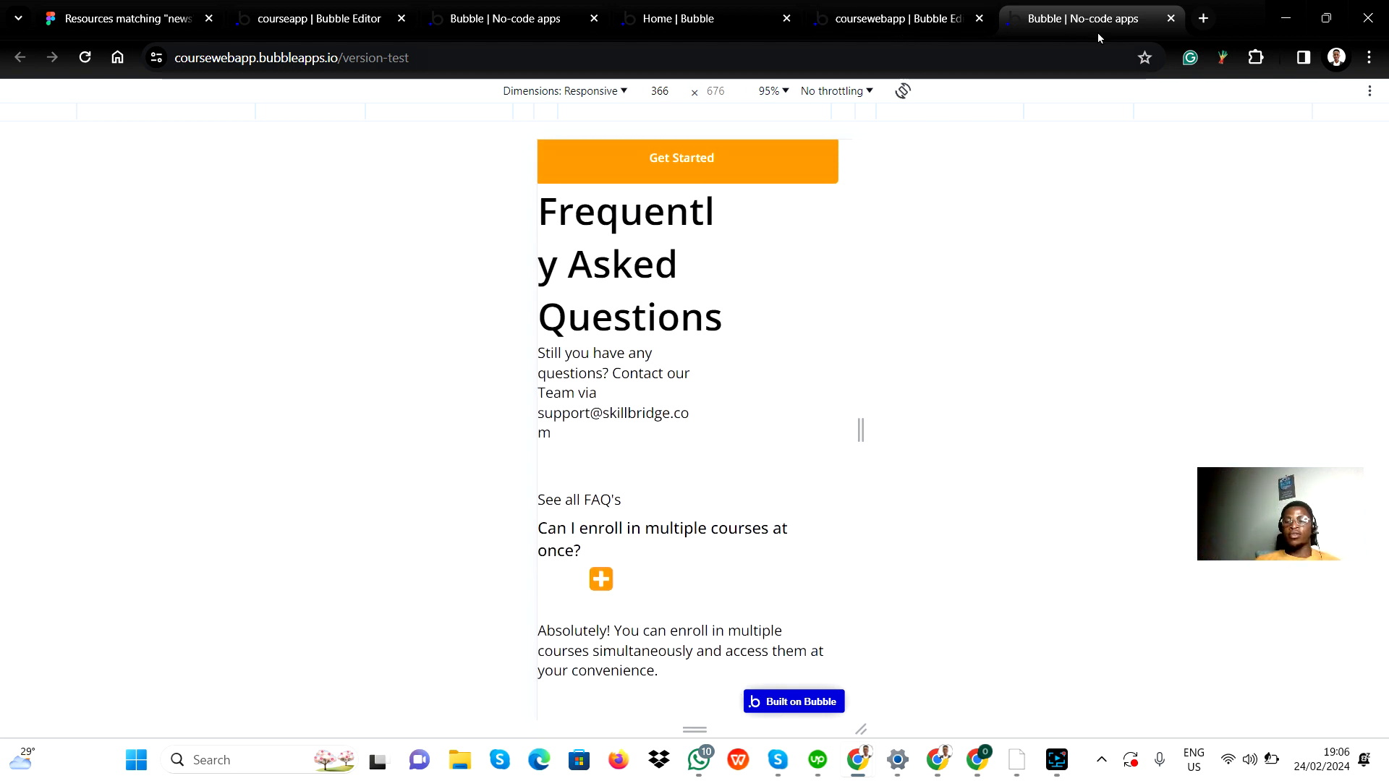
{"action": "scroll", "coordinate": [699, 456], "scroll_direction": "down", "scroll_amount": 7}
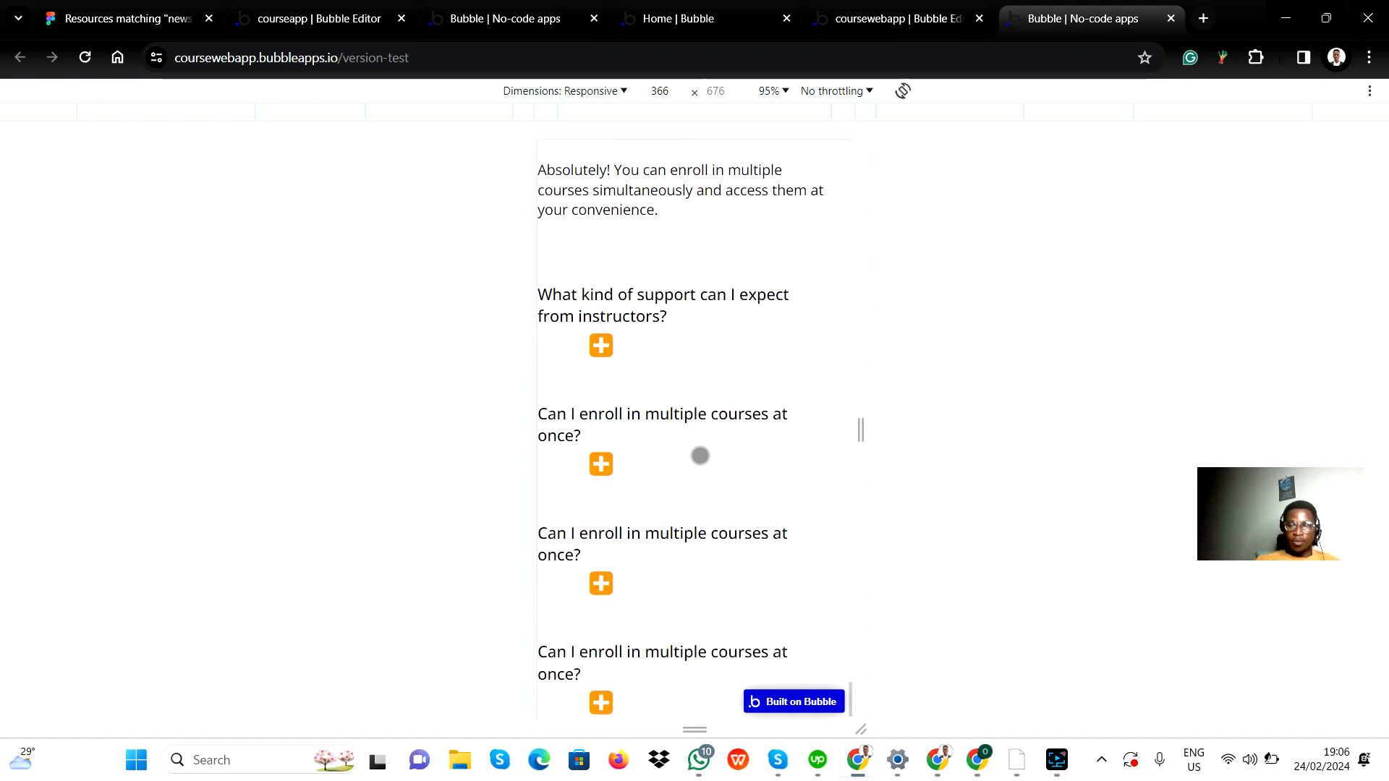
Switch to Figma and examine the FAQ section and footer of the design.
{"action": "key", "text": "alt+Tab"}
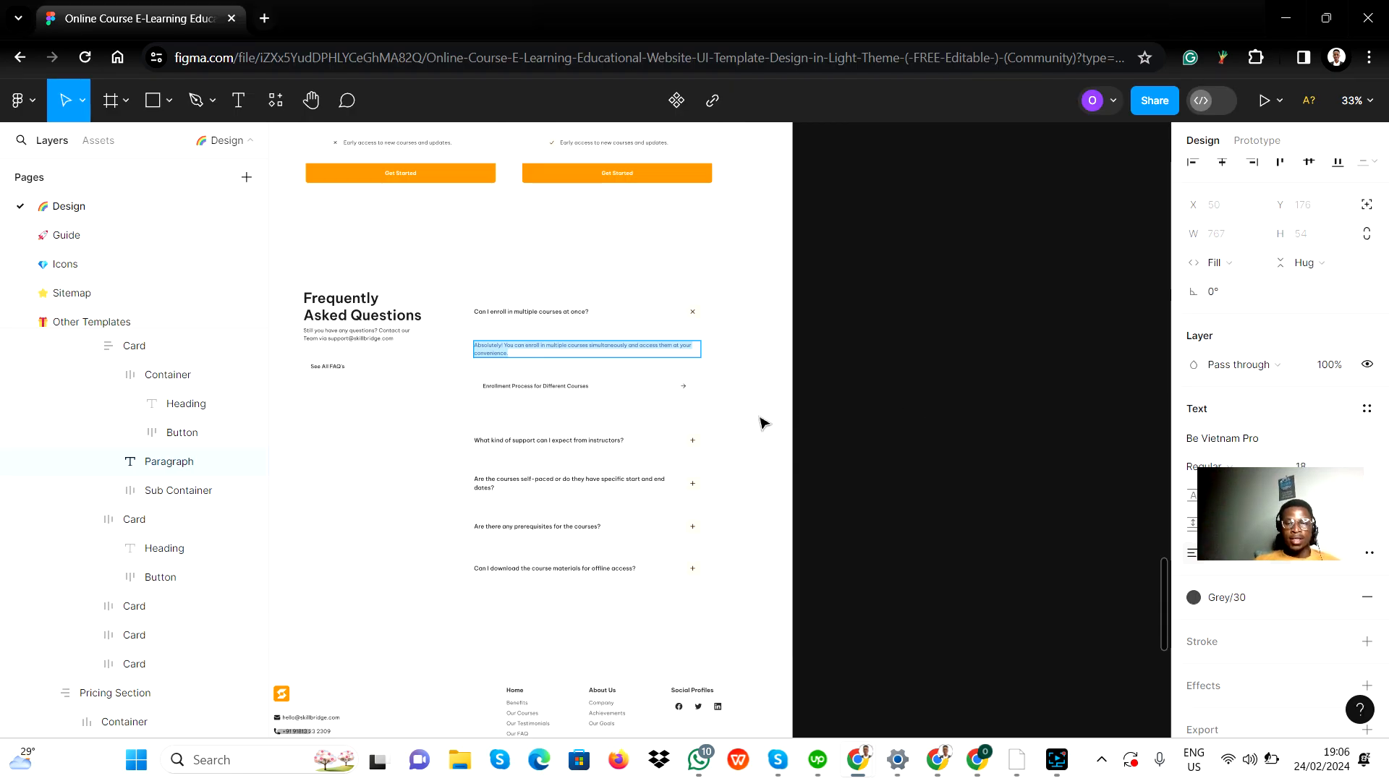
{"action": "scroll", "coordinate": [478, 524], "scroll_direction": "down", "scroll_amount": 3}
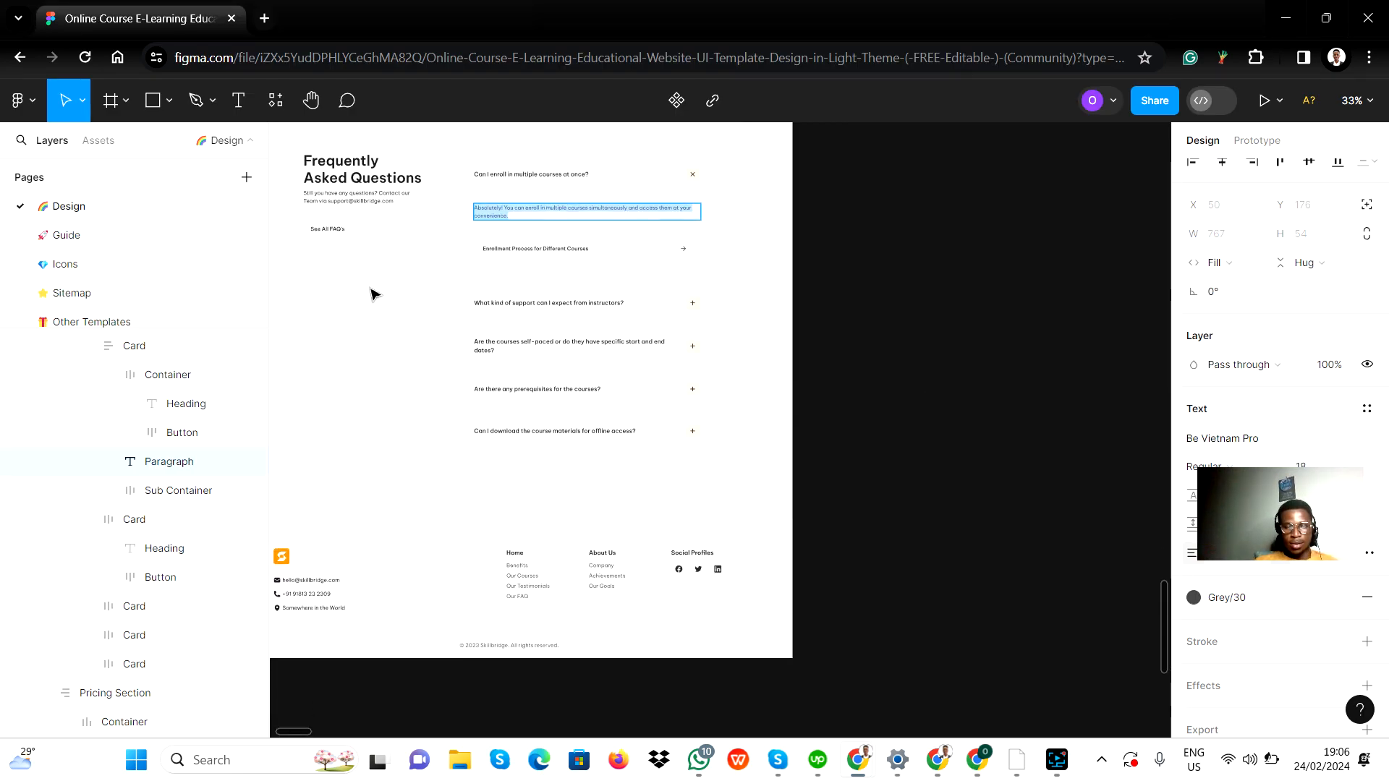
{"action": "scroll", "coordinate": [372, 293], "scroll_direction": "up", "scroll_amount": 2}
{"action": "scroll", "coordinate": [506, 550], "scroll_direction": "down", "scroll_amount": 5}
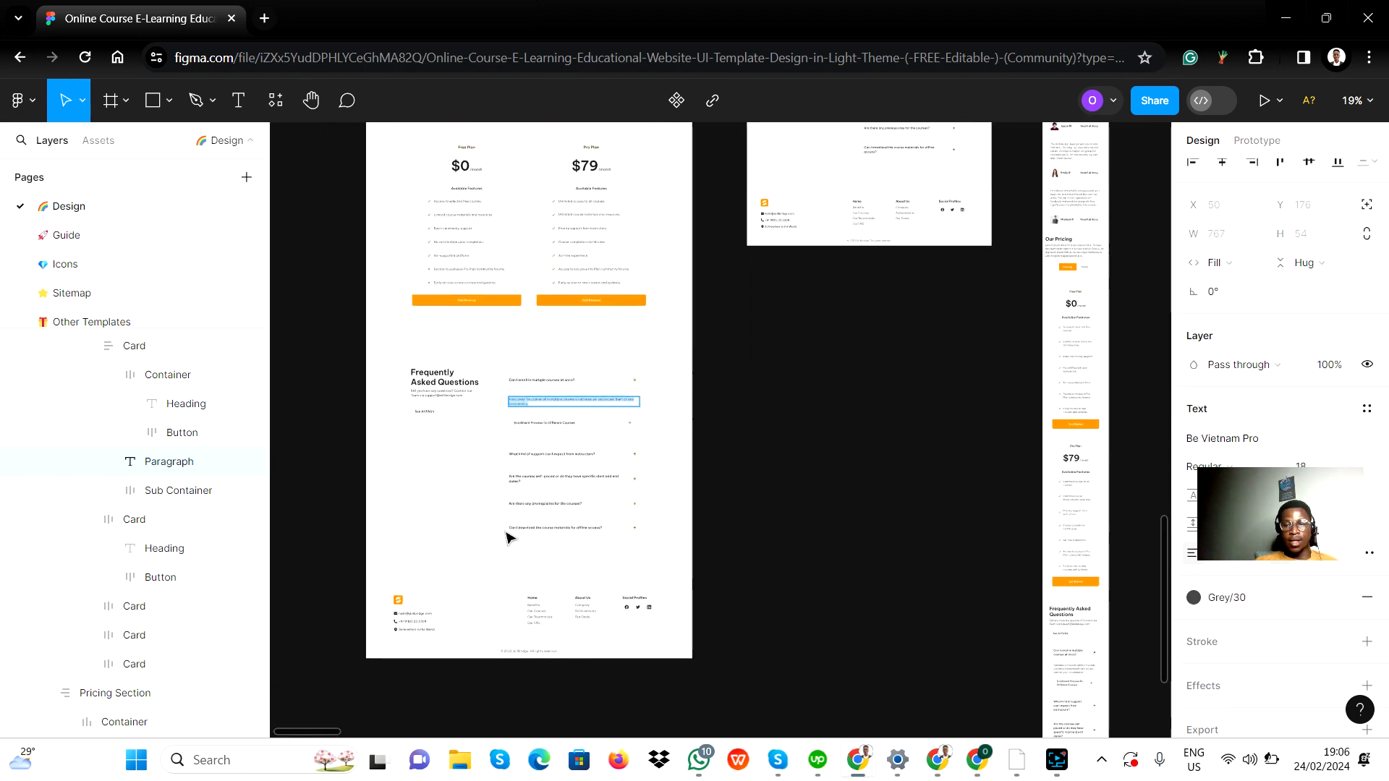
{"action": "scroll", "coordinate": [509, 539], "scroll_direction": "up", "scroll_amount": 3}
{"action": "scroll", "coordinate": [512, 533], "scroll_direction": "down", "scroll_amount": 5}
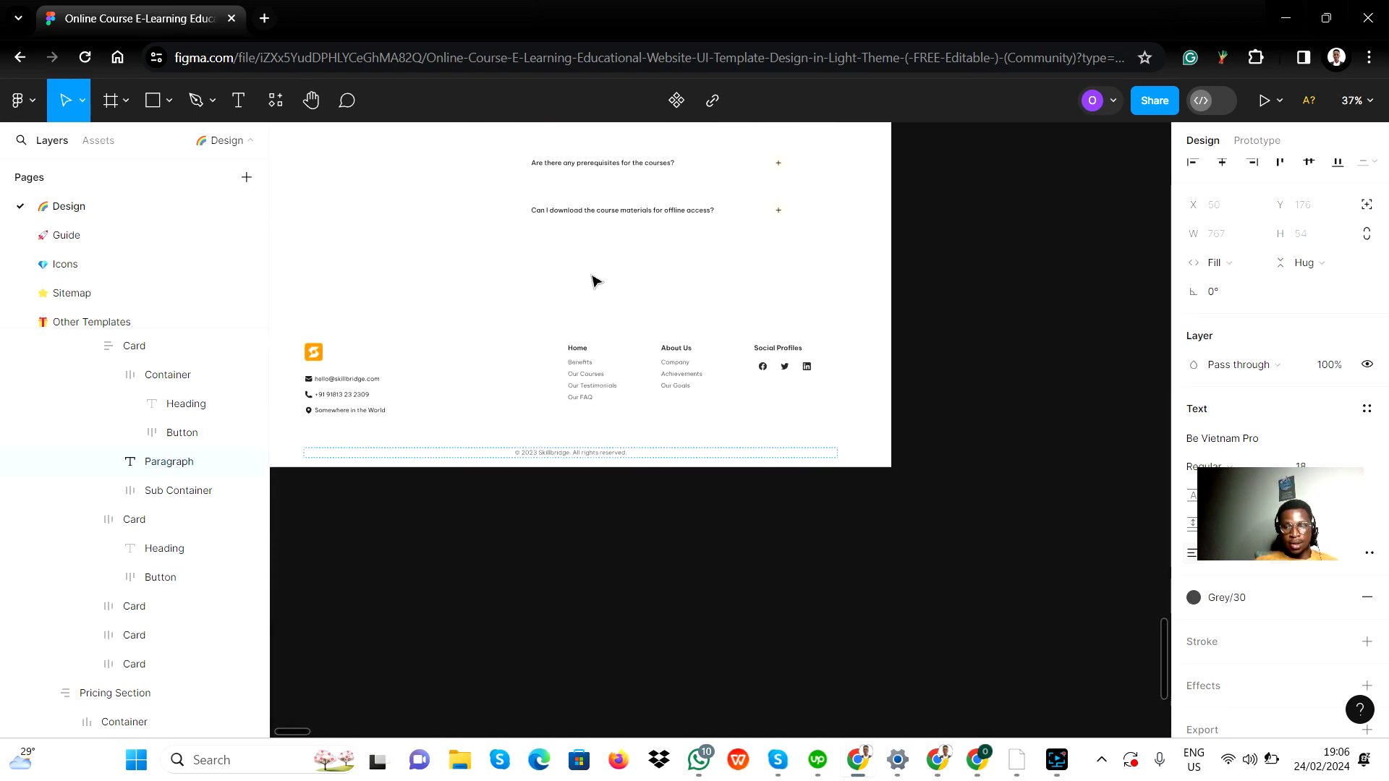
{"action": "scroll", "coordinate": [474, 424], "scroll_direction": "up", "scroll_amount": 2}
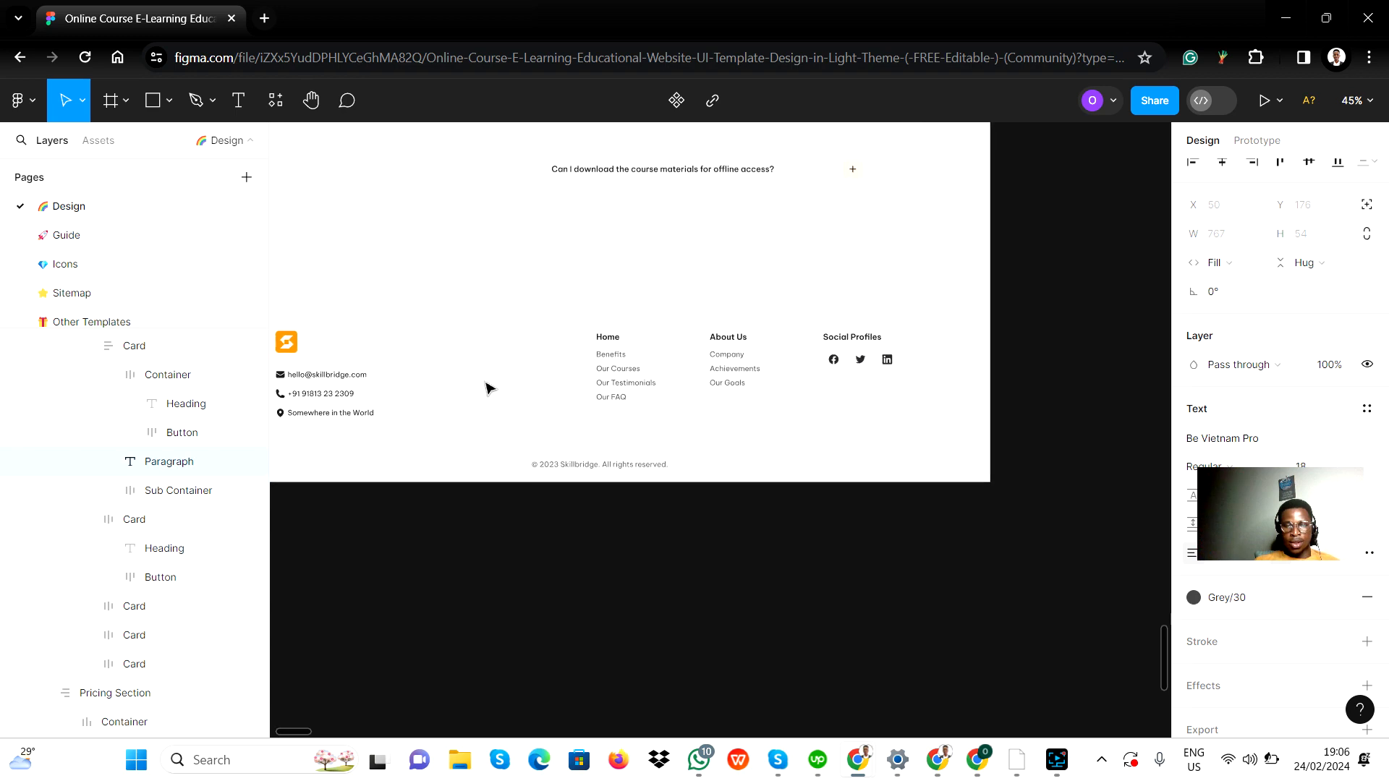